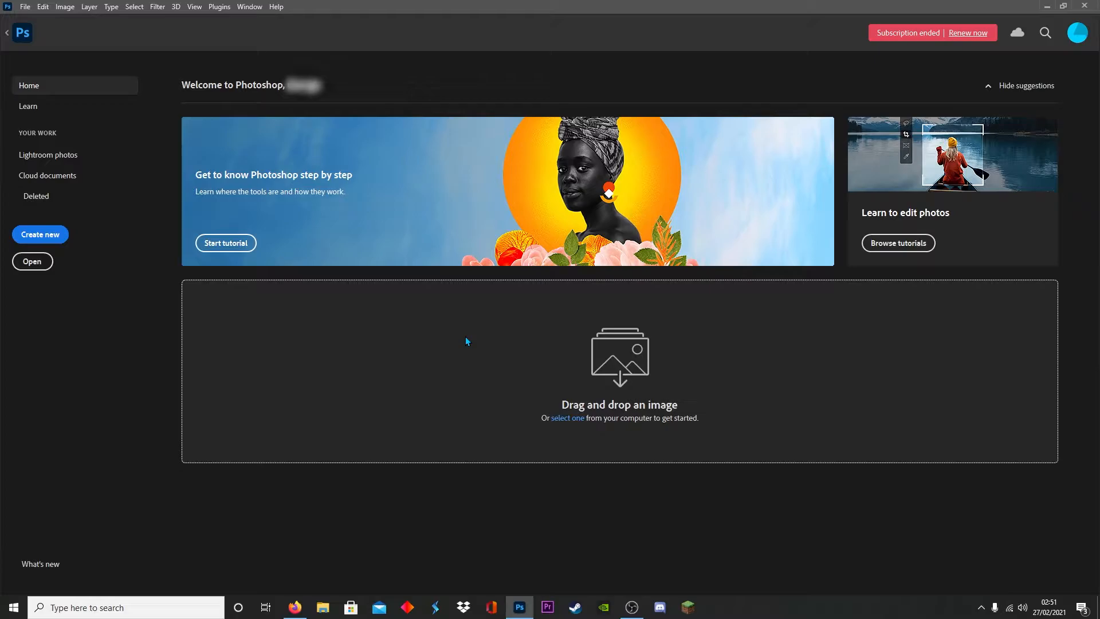
# - Switch to Firefox and search Google Images for "the legend of zelda breath of the wild logo"
pyautogui.click(293, 608)
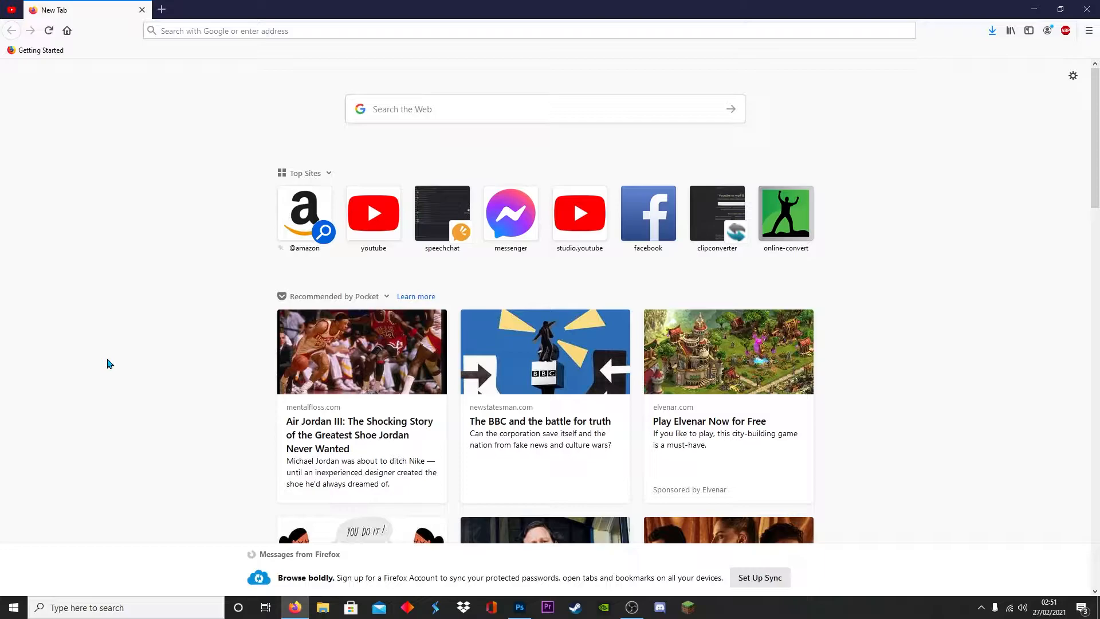
pyautogui.click(405, 108)
pyautogui.write('zelda')
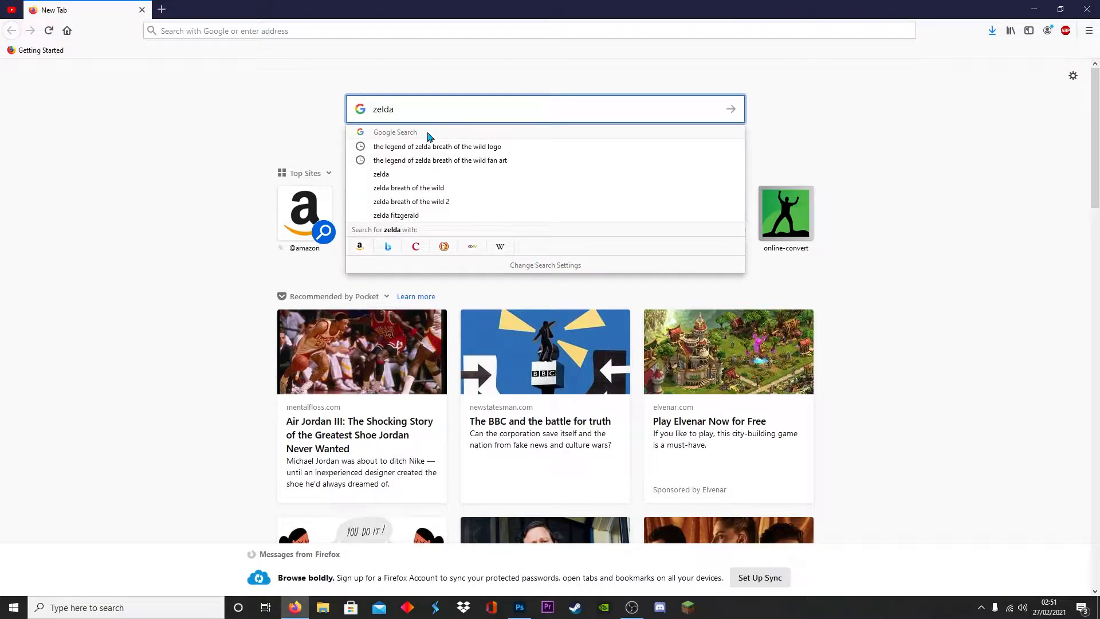
pyautogui.press('Down')
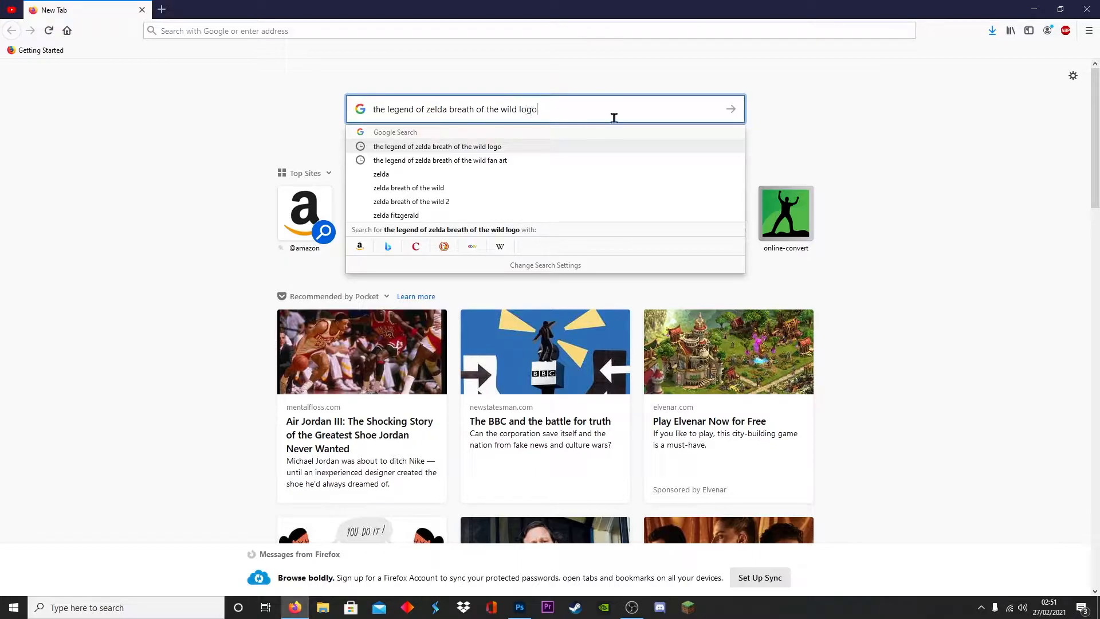
pyautogui.press('Return')
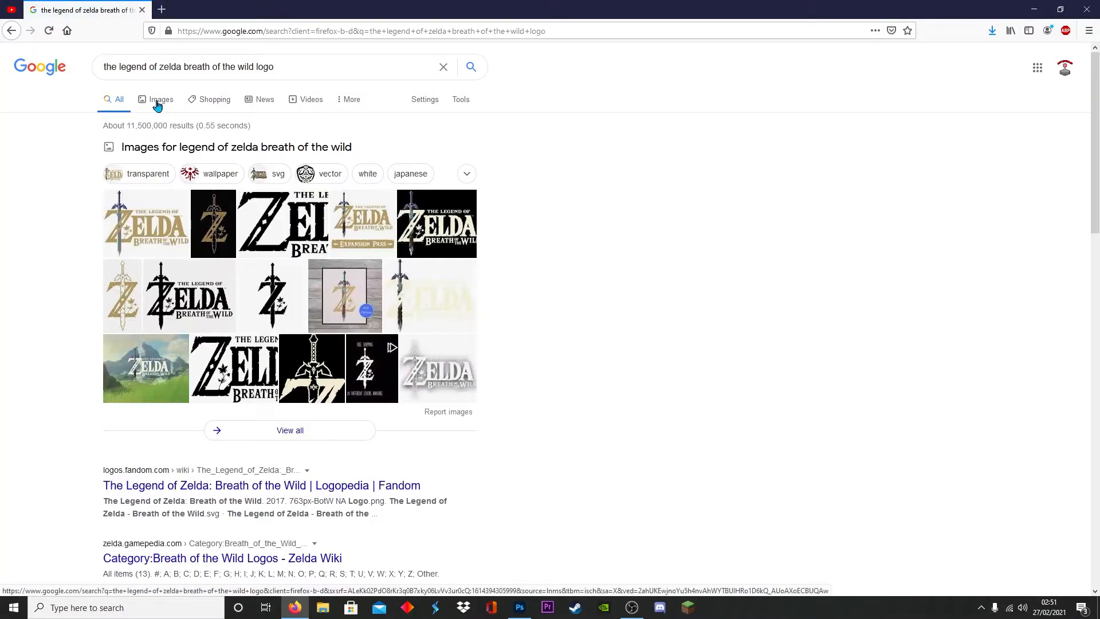
pyautogui.click(158, 103)
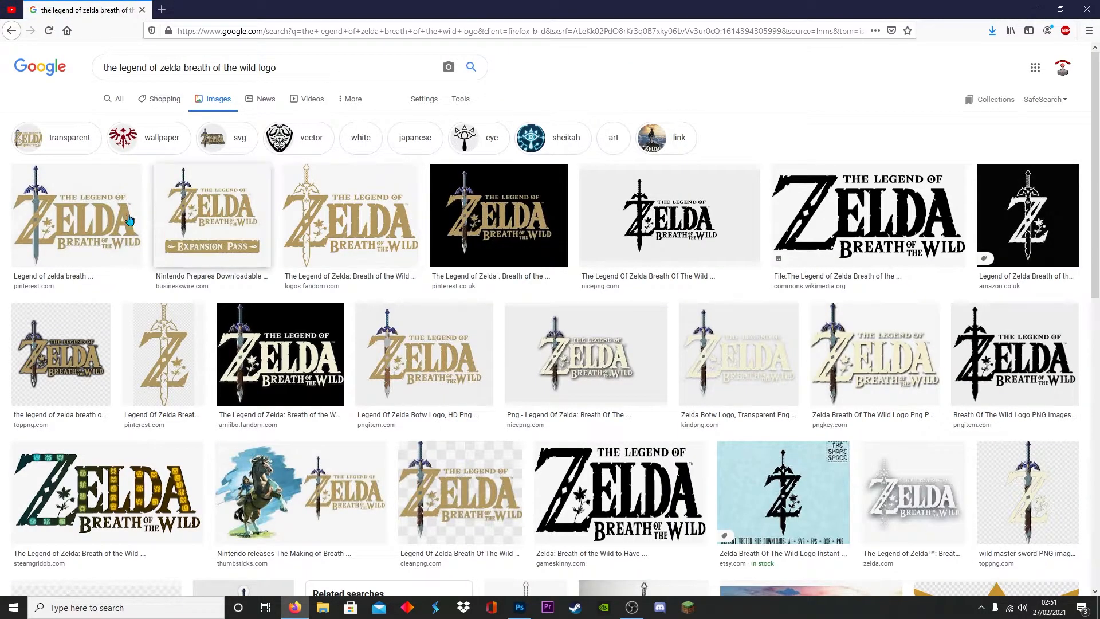
# - Compare logos in the image results and open the preview of the gold Pinterest version with the coloured sword
pyautogui.click(142, 219)
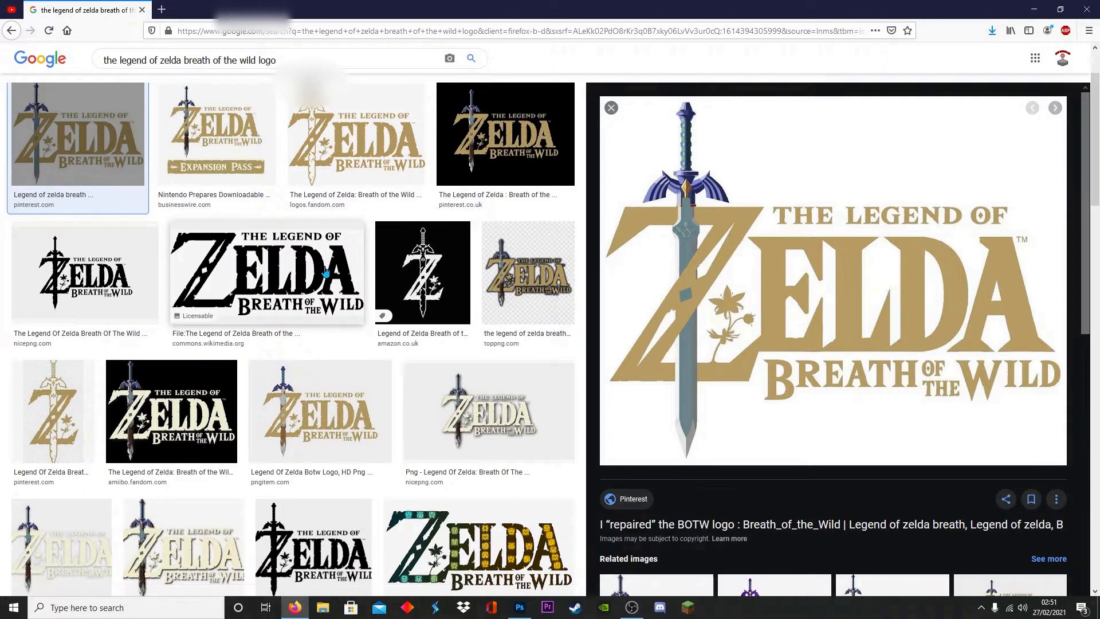
pyautogui.click(267, 272)
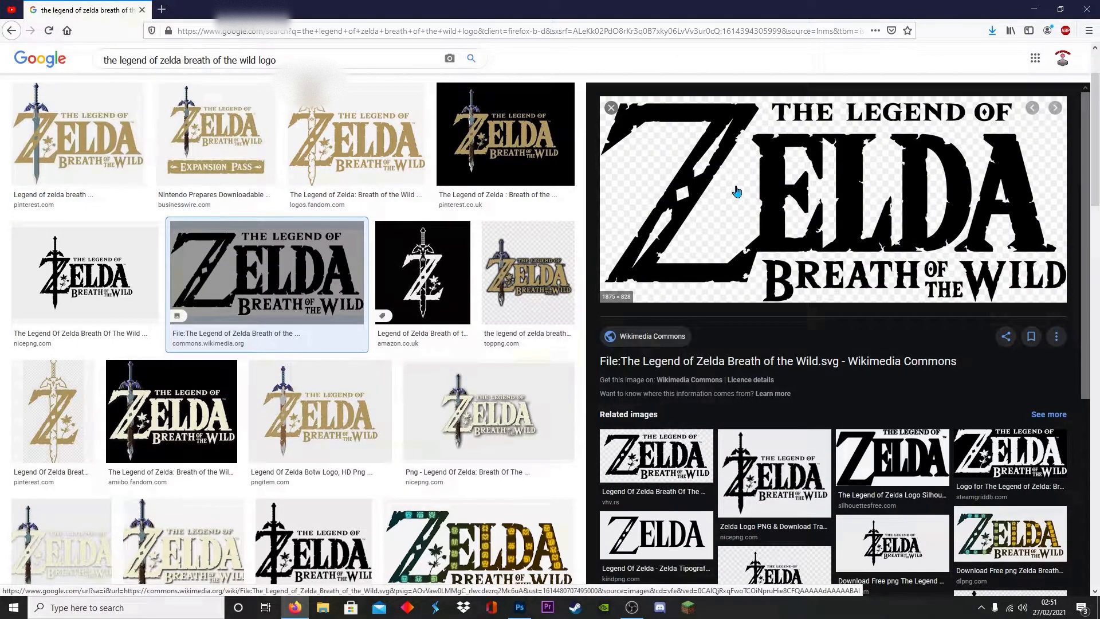
pyautogui.click(128, 130)
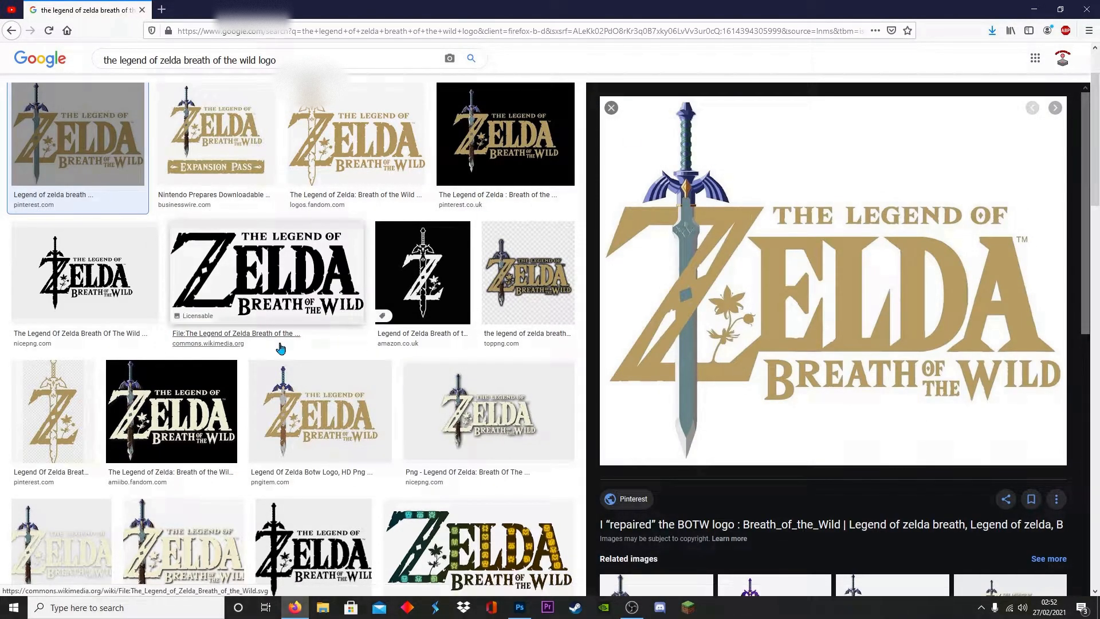
pyautogui.scroll(-2, 378, 336)
pyautogui.scroll(-8, 378, 337)
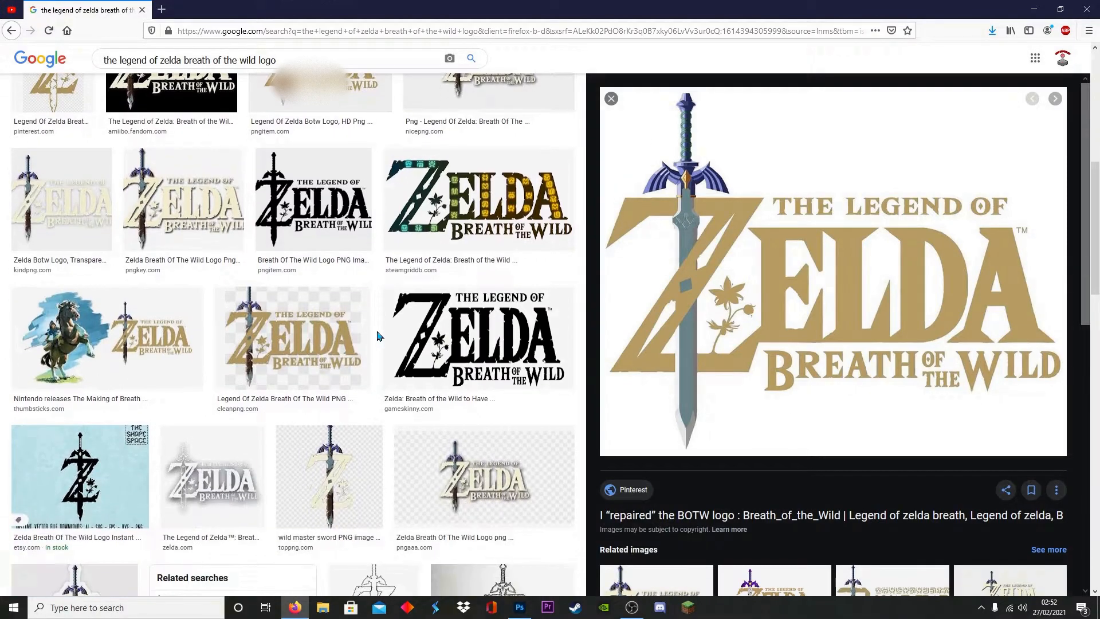
pyautogui.scroll(7, 378, 336)
pyautogui.scroll(3, 378, 336)
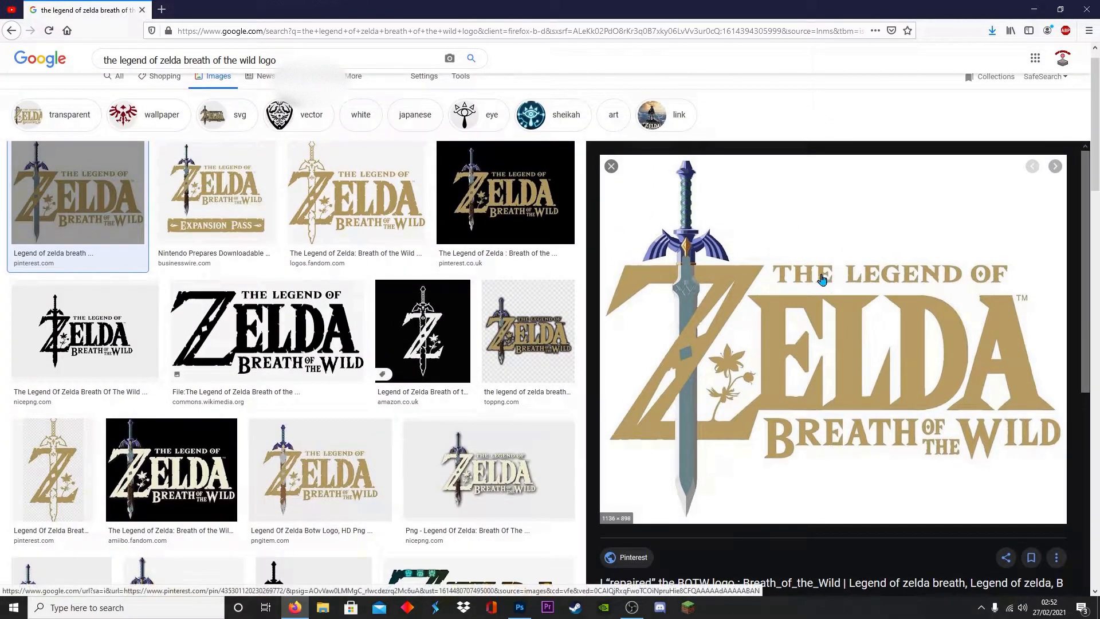
# - Save the previewed gold Zelda logo to the Desktop as a JPEG image under its suggested file name
pyautogui.rightClick(745, 233)
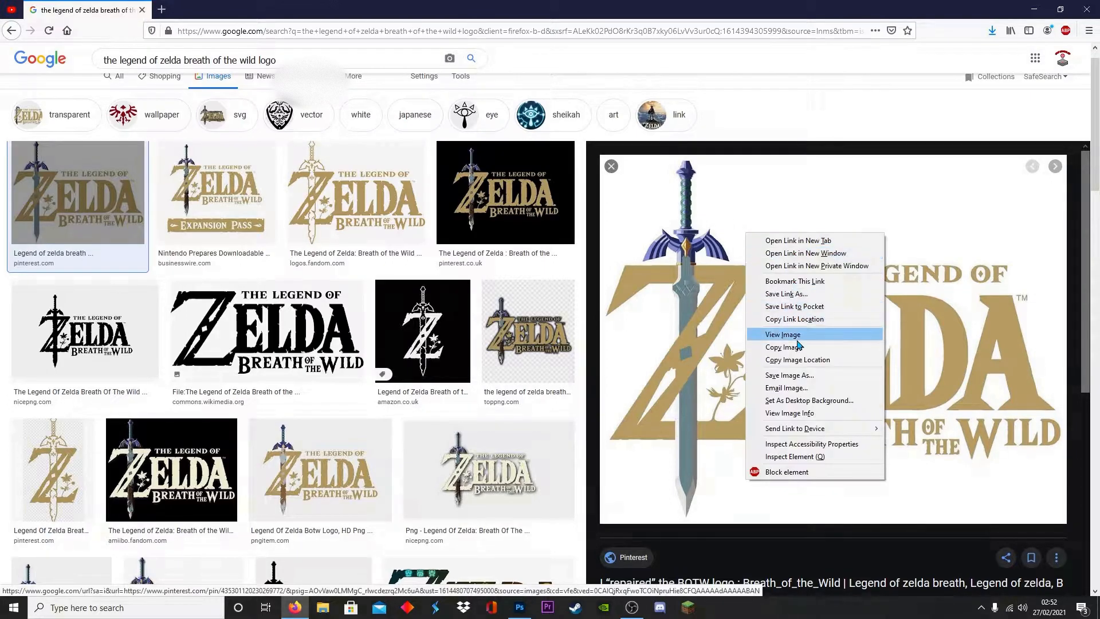
pyautogui.click(800, 376)
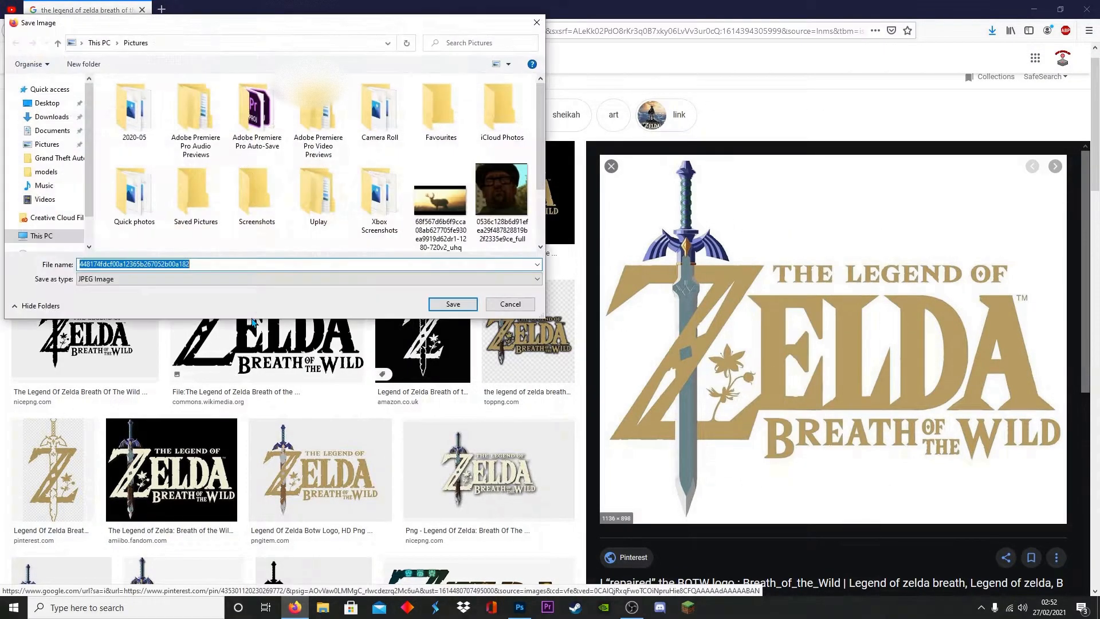
pyautogui.click(50, 107)
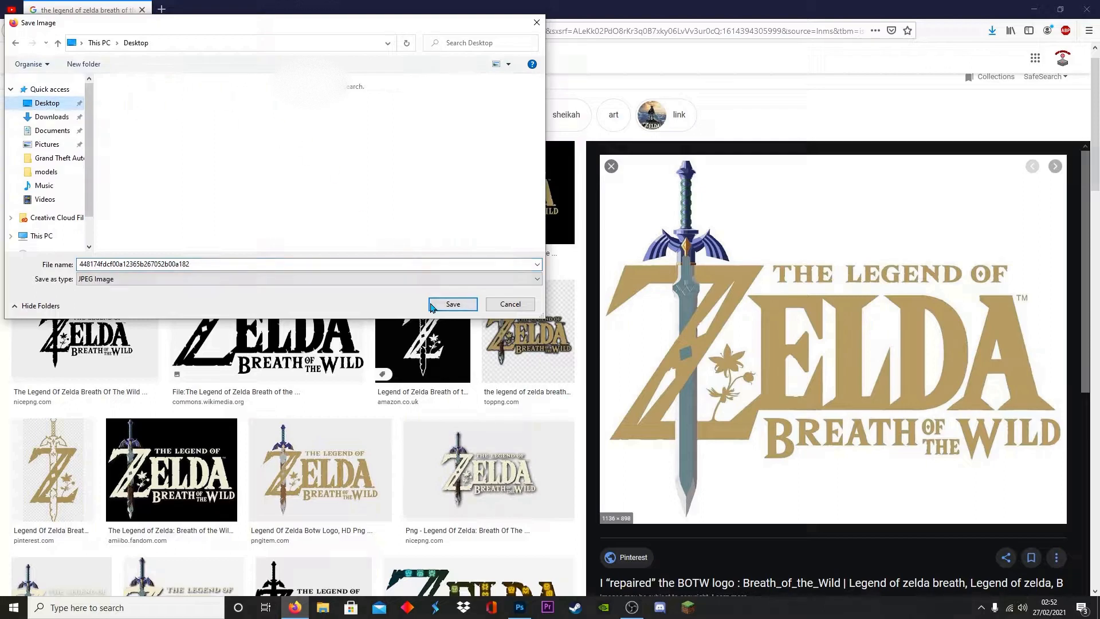
pyautogui.click(452, 304)
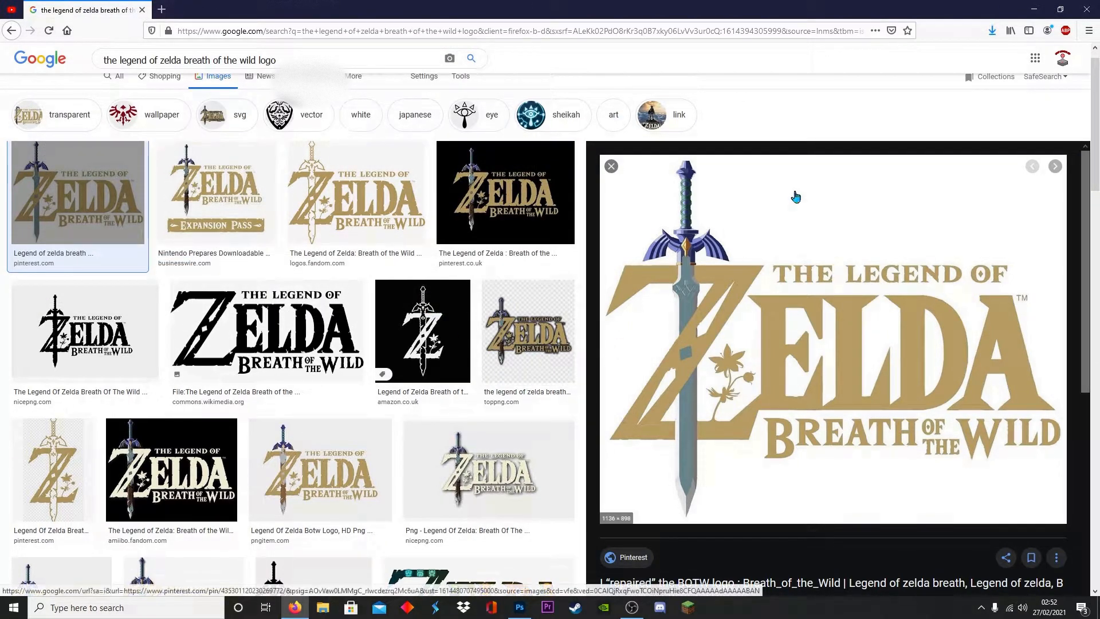
# - Switch to Photoshop and create a new document from the recent 1920 x 1080 px, 72 ppi preset
pyautogui.click(519, 607)
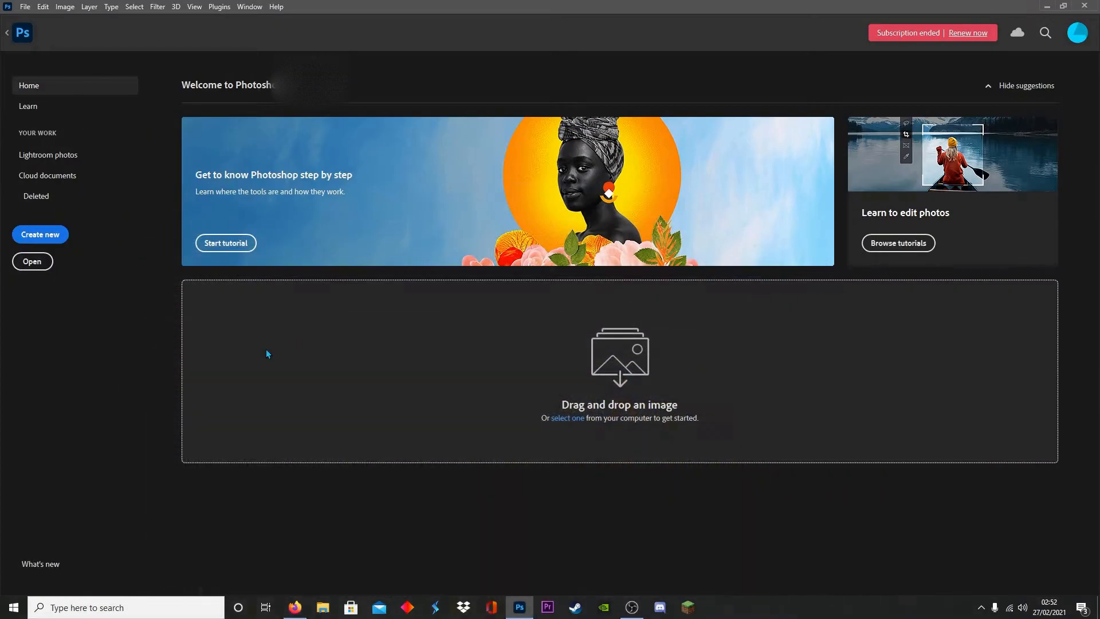
pyautogui.click(27, 236)
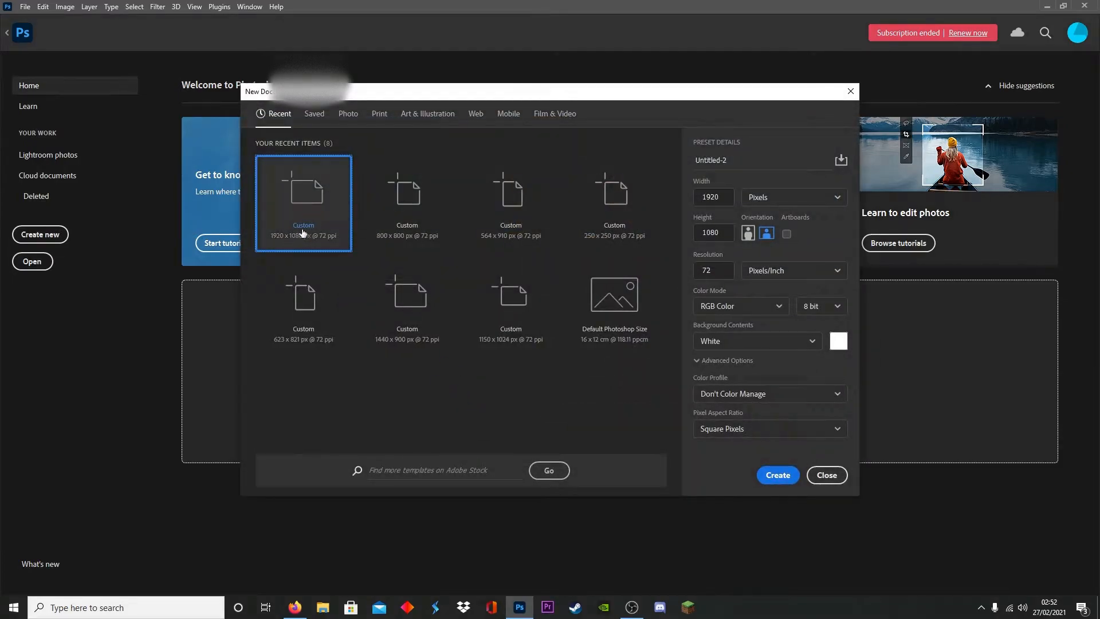
pyautogui.doubleClick(290, 218)
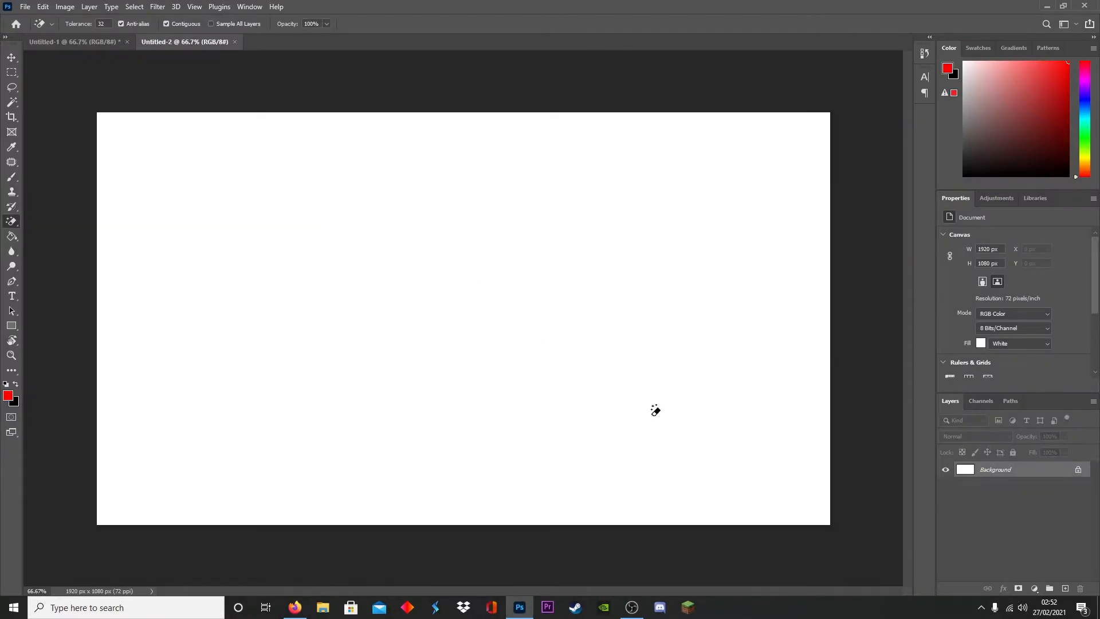
# - Place the saved Zelda logo from the desktop into the new document at its original size
pyautogui.click(1063, 5)
pyautogui.moveTo(212, 71); pyautogui.dragTo(567, 19)
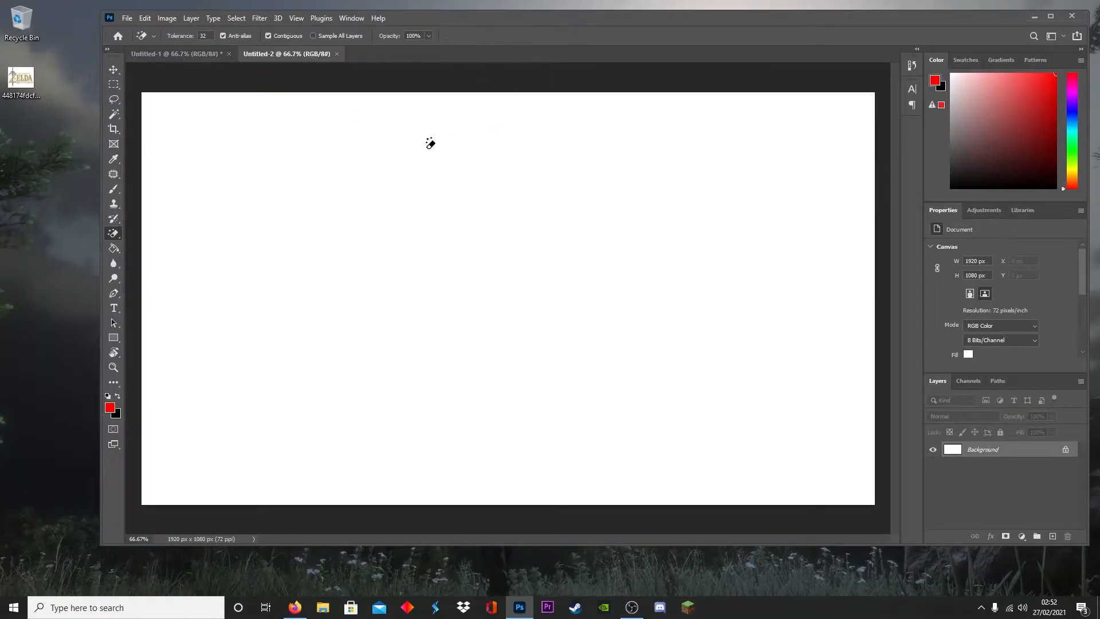
pyautogui.moveTo(24, 84); pyautogui.dragTo(450, 283)
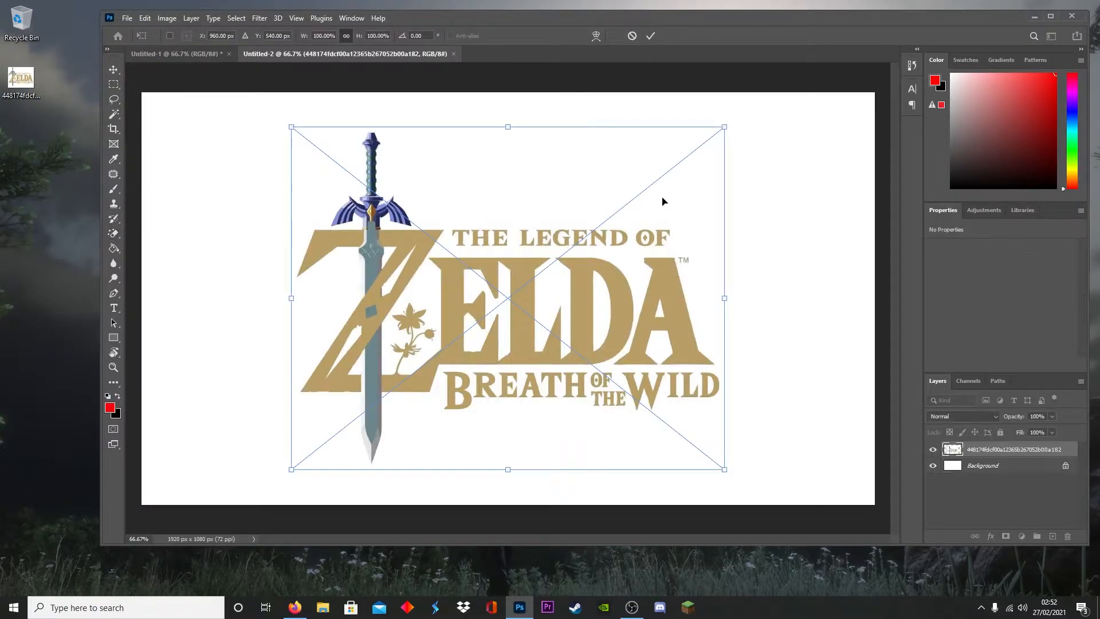
pyautogui.click(651, 35)
pyautogui.click(1054, 16)
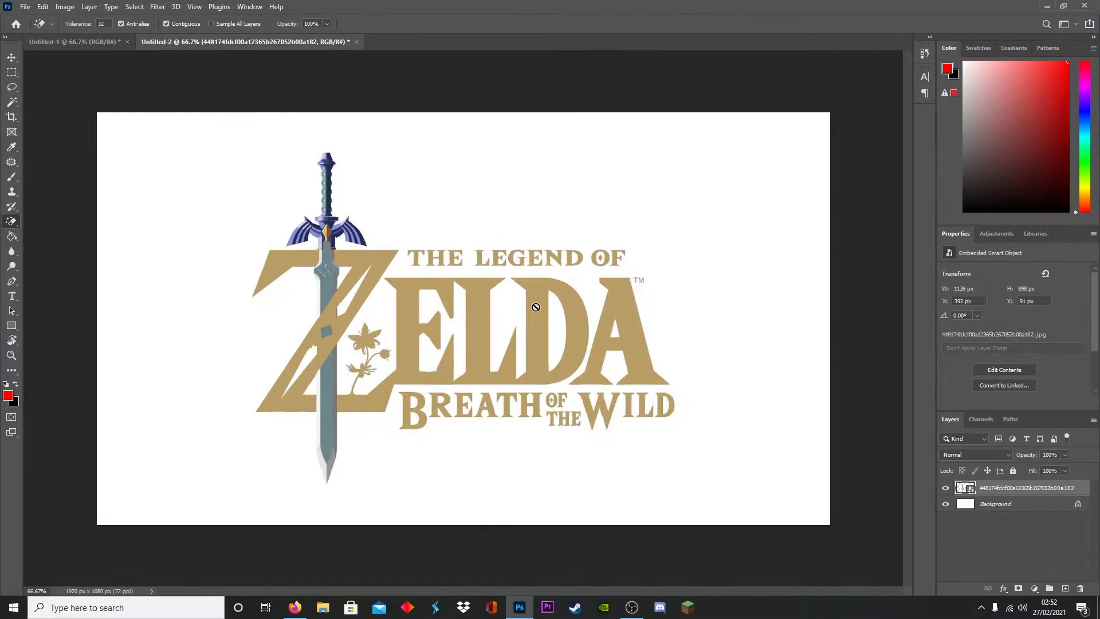
# - Crop the canvas on all four sides to the edges of the placed logo image, 1136 x 898 px
pyautogui.press('c')
pyautogui.moveTo(94, 311); pyautogui.dragTo(170, 307)
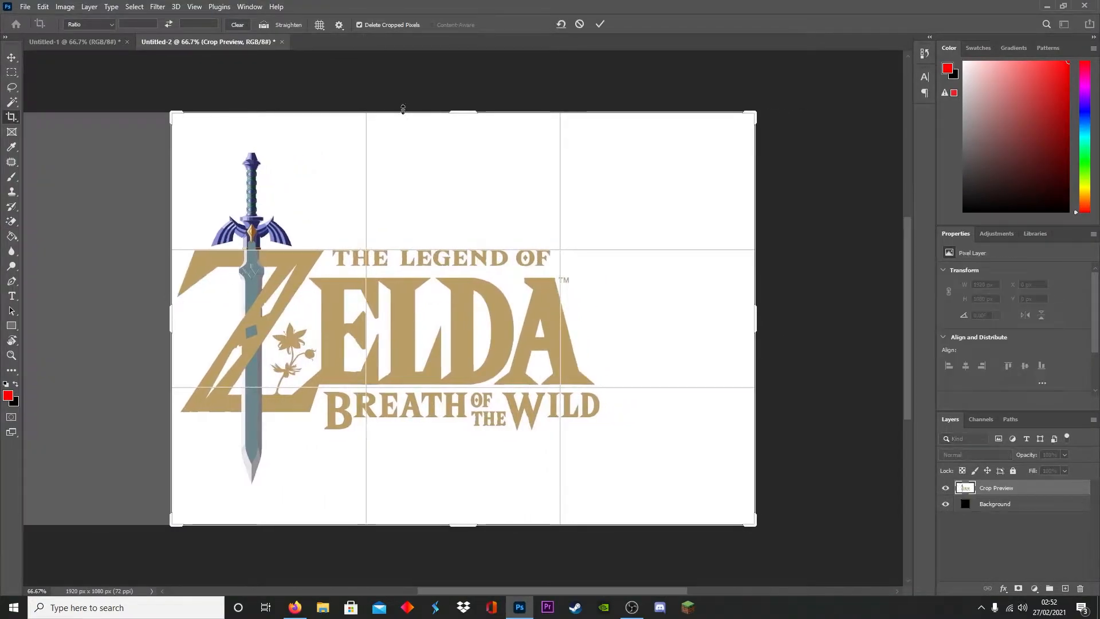
pyautogui.moveTo(456, 113); pyautogui.dragTo(457, 125)
pyautogui.moveTo(755, 311); pyautogui.dragTo(686, 315)
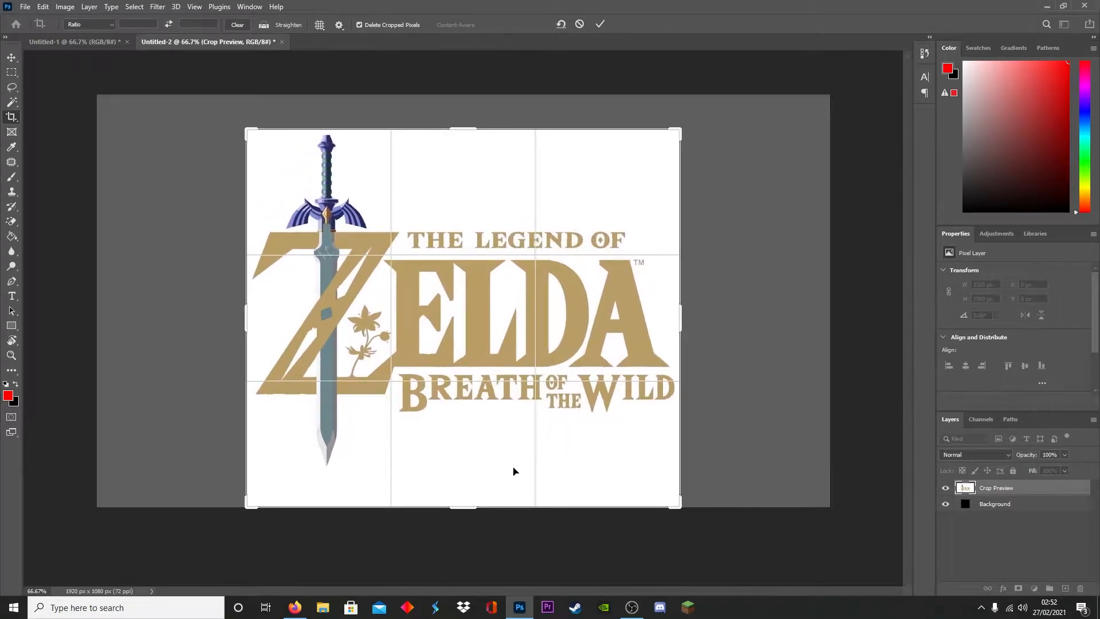
pyautogui.moveTo(457, 509); pyautogui.dragTo(459, 491)
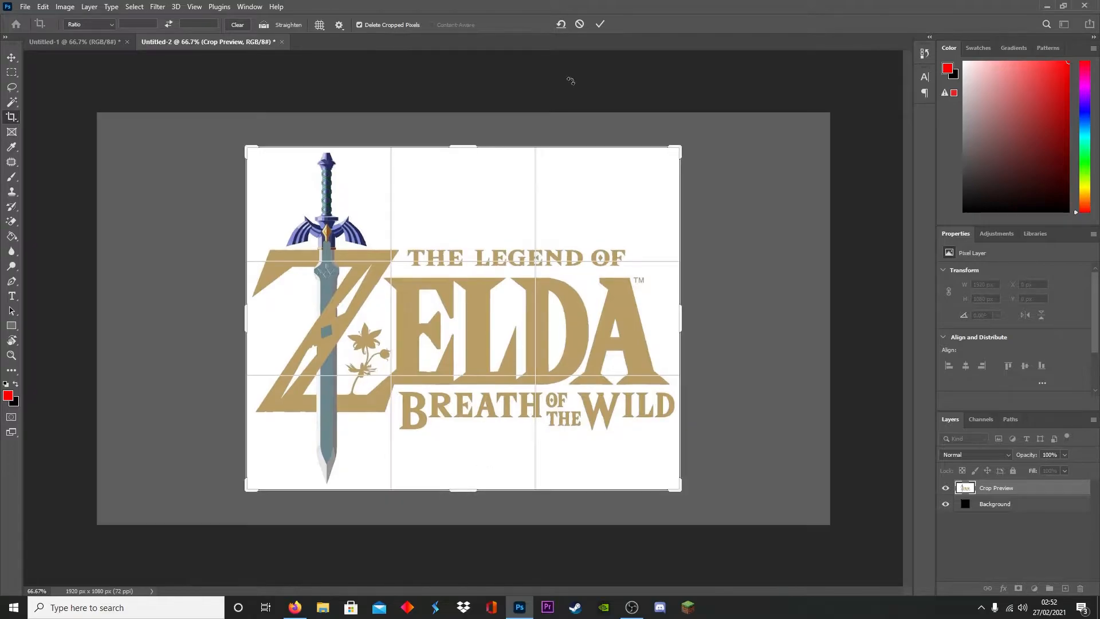
pyautogui.click(600, 23)
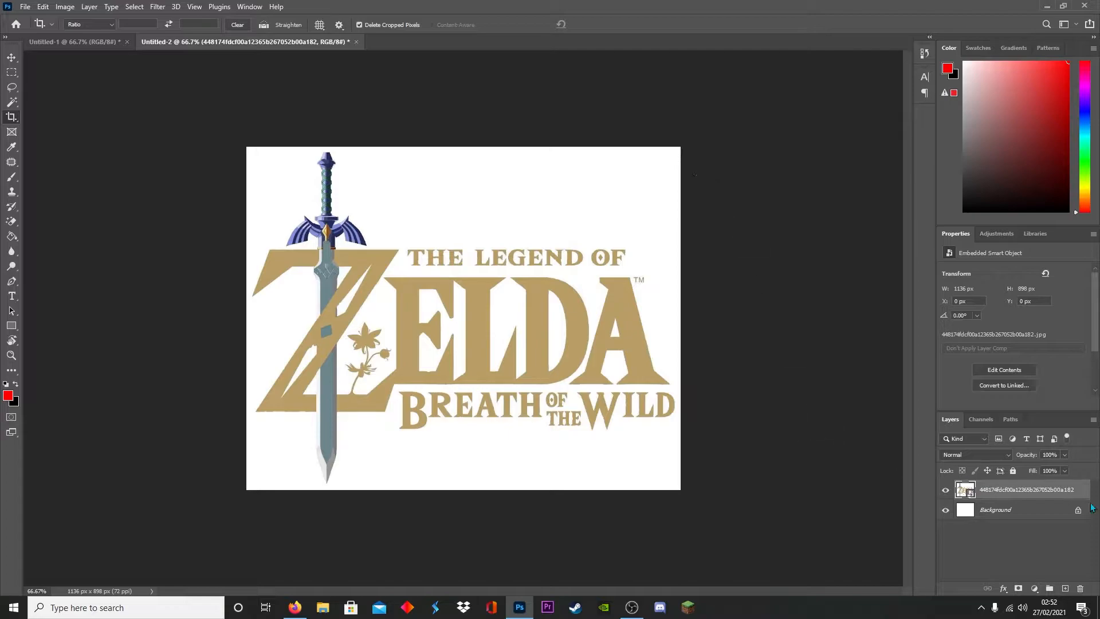
# - Merge the logo layer and the Background layer into one layer
pyautogui.click(983, 512)
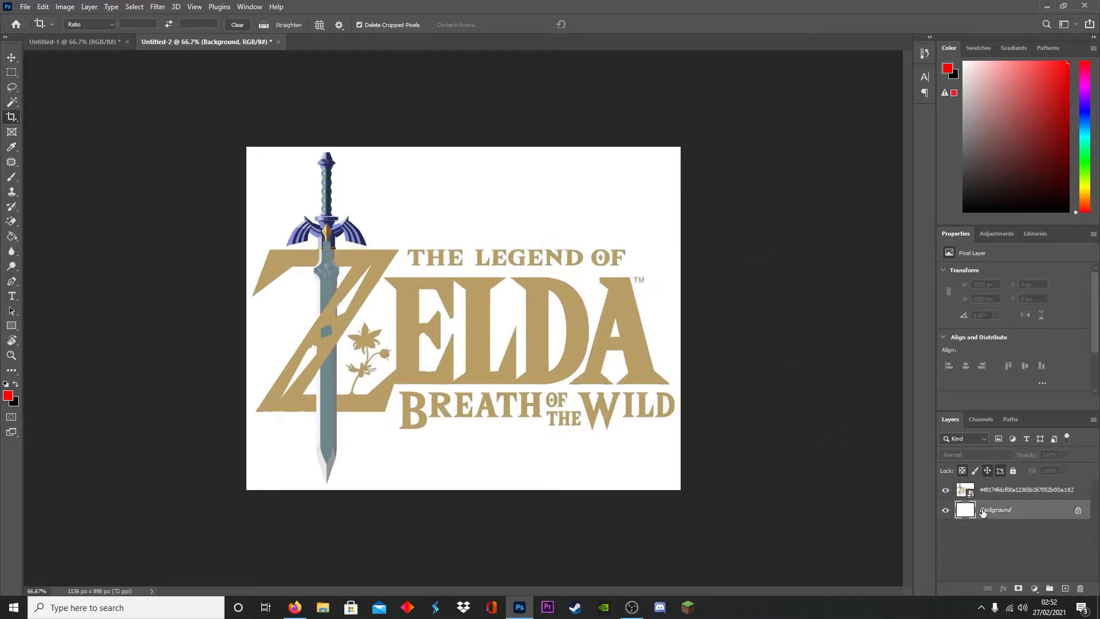
pyautogui.click(991, 494)
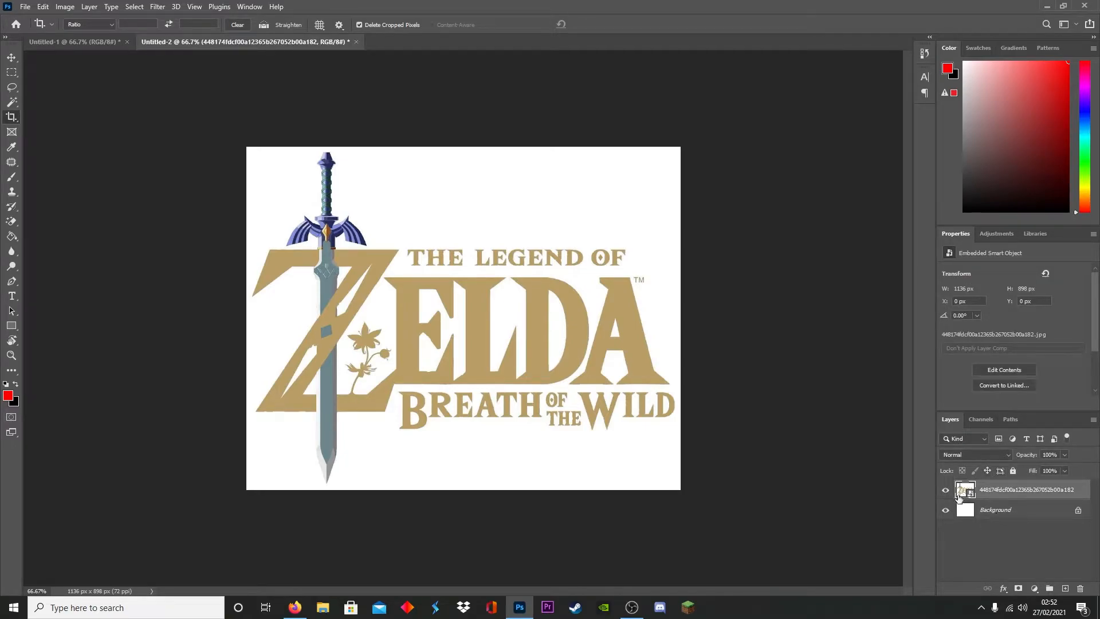
pyautogui.keyDown('ctrl'); pyautogui.click(1022, 515); pyautogui.keyUp('ctrl')
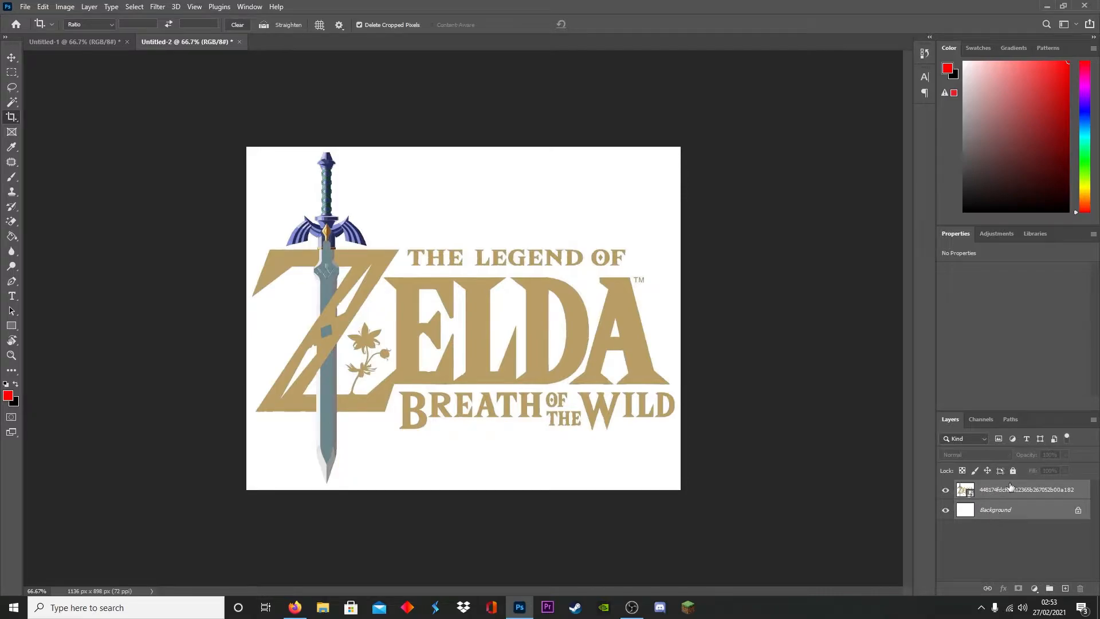
pyautogui.rightClick(997, 502)
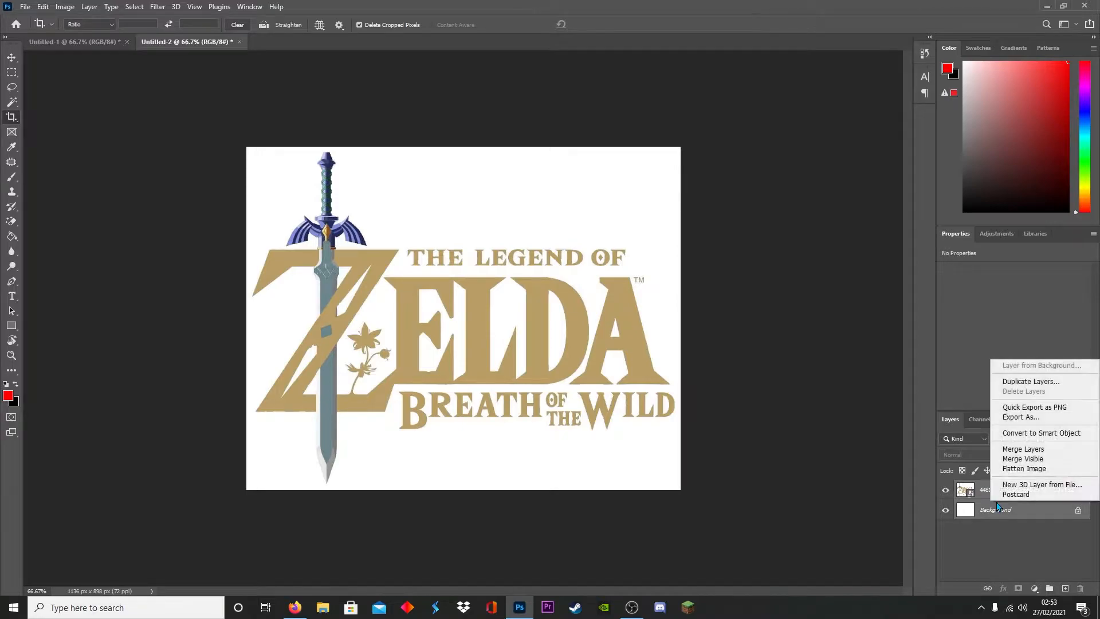
pyautogui.click(1018, 450)
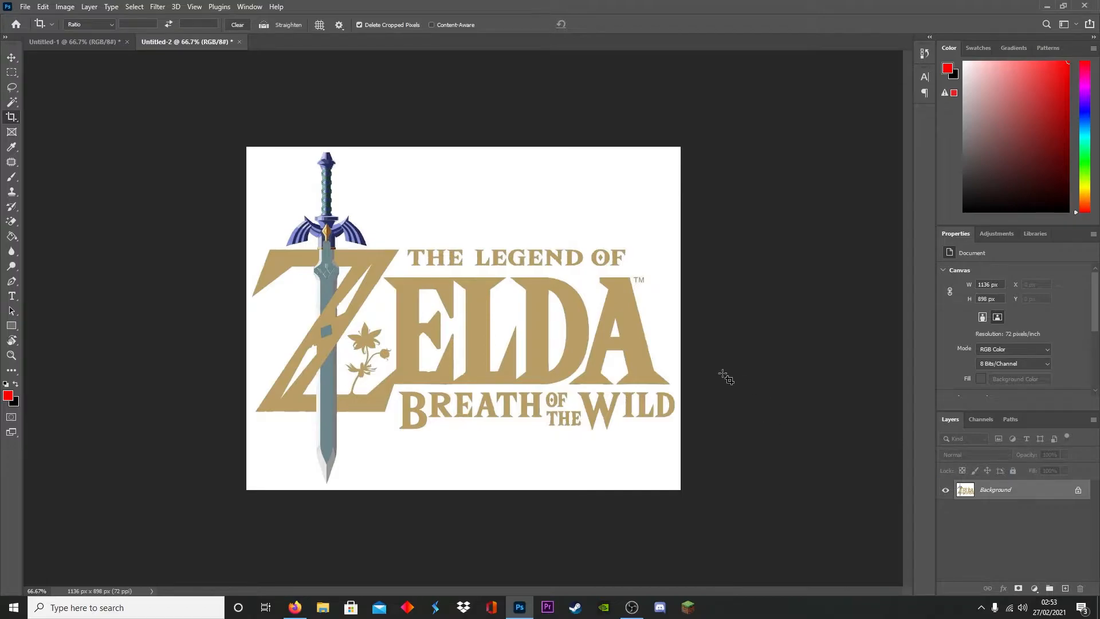
# - Erase the white background surrounding the logo with the Magic Eraser Tool, undoing a trial erase on the sword blade
pyautogui.press('e')
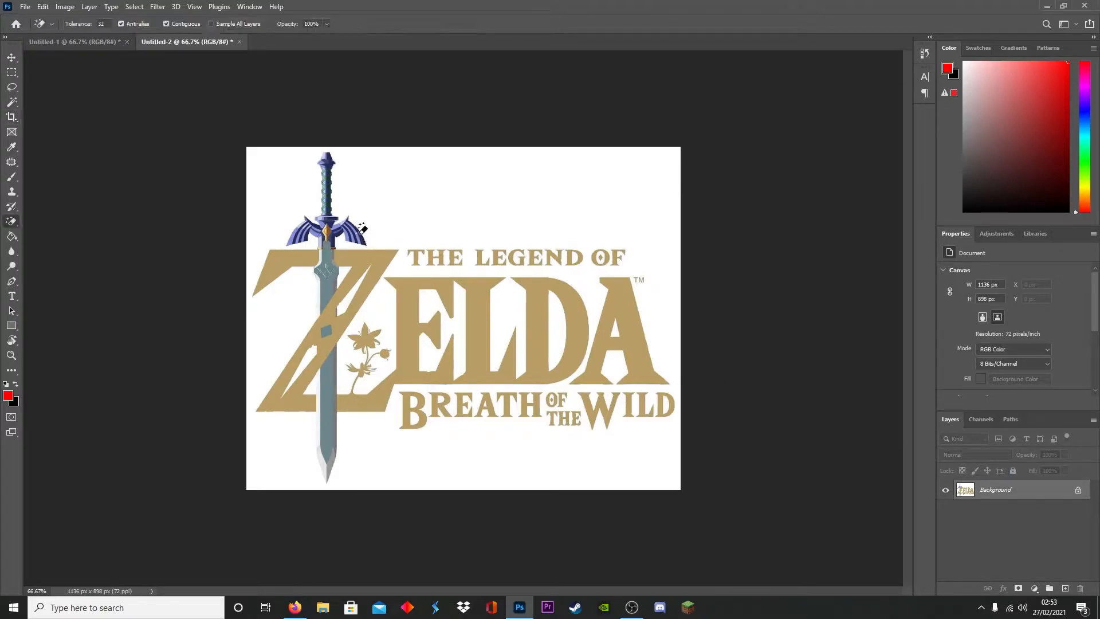
pyautogui.click(9, 227)
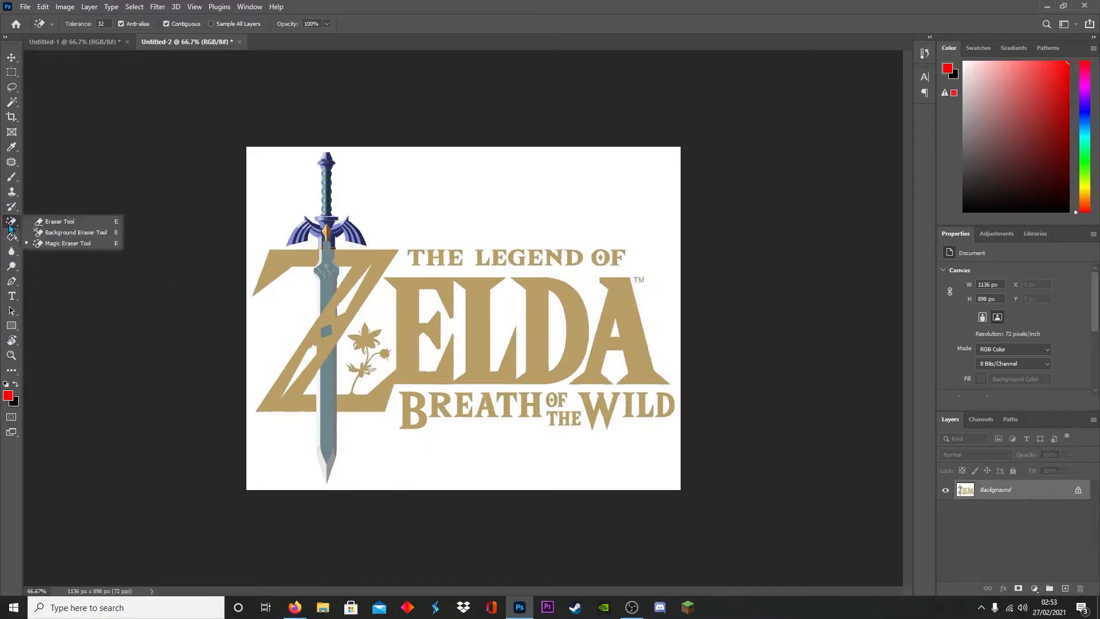
pyautogui.click(9, 225)
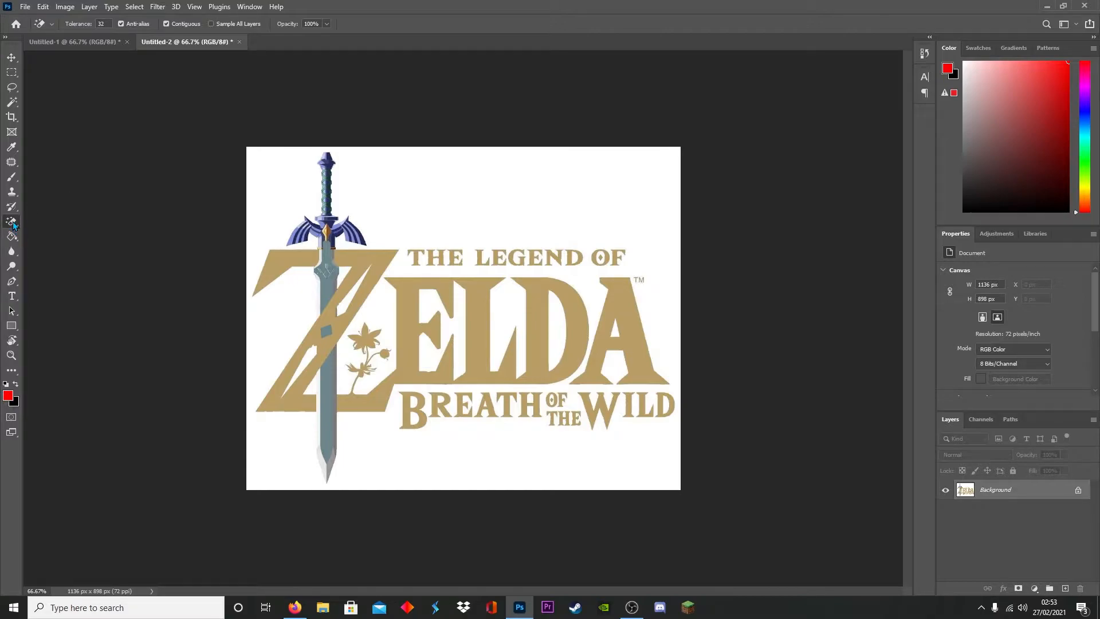
pyautogui.click(13, 224)
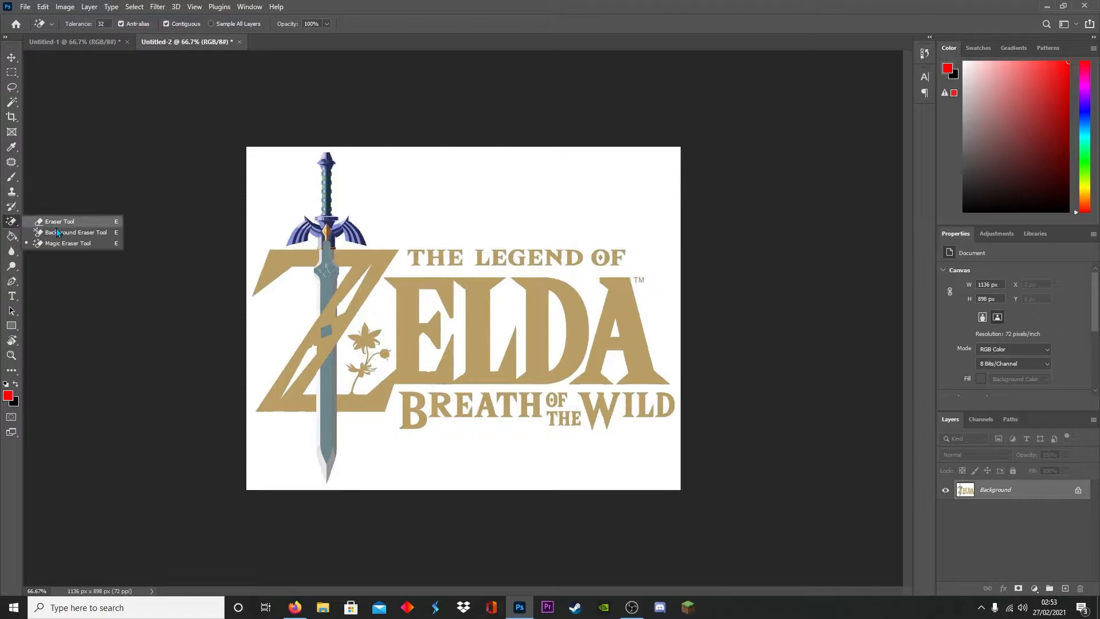
pyautogui.click(60, 242)
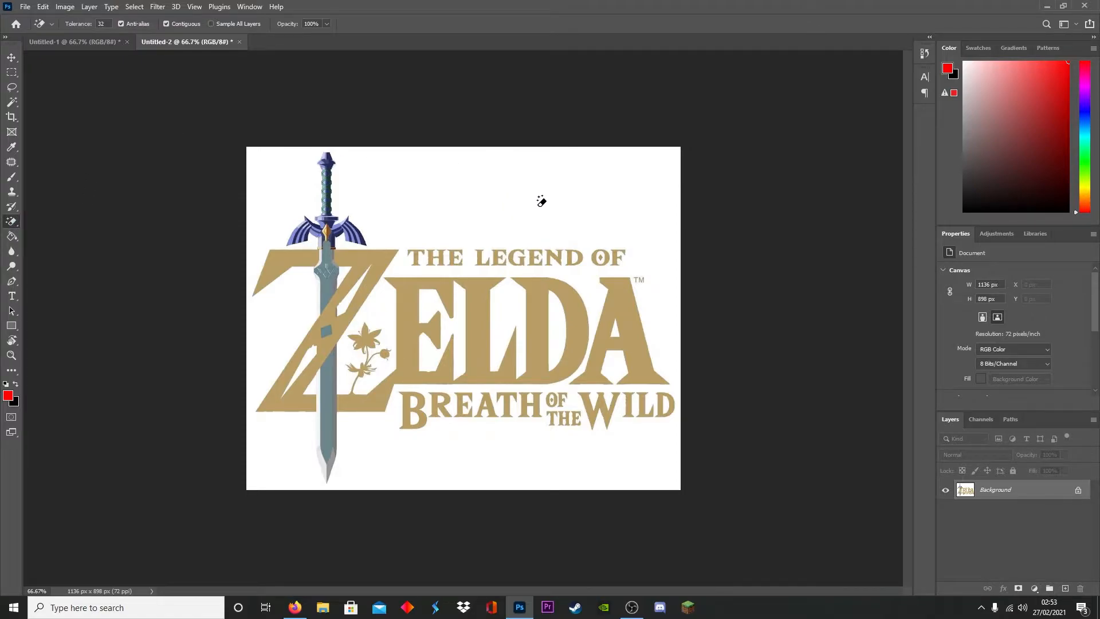
pyautogui.click(334, 268)
pyautogui.hotkey('ctrl', 'z')
pyautogui.click(496, 197)
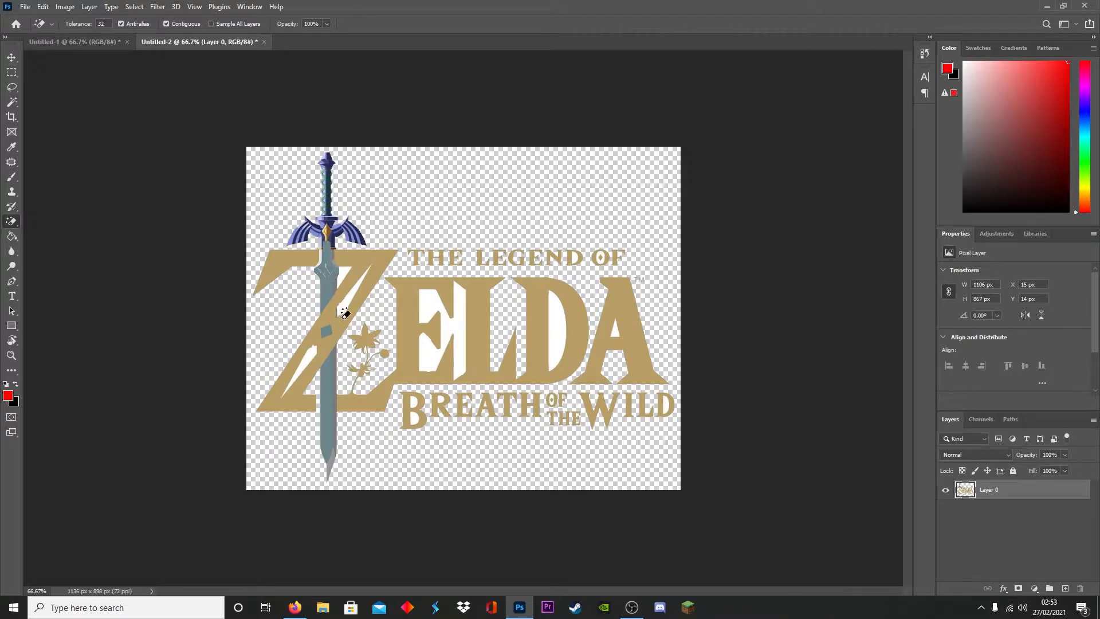
# - Erase the remaining white areas inside the ZELDA letters with the Magic Eraser Tool, undoing trial erases on the lettering
pyautogui.click(557, 323)
pyautogui.click(447, 327)
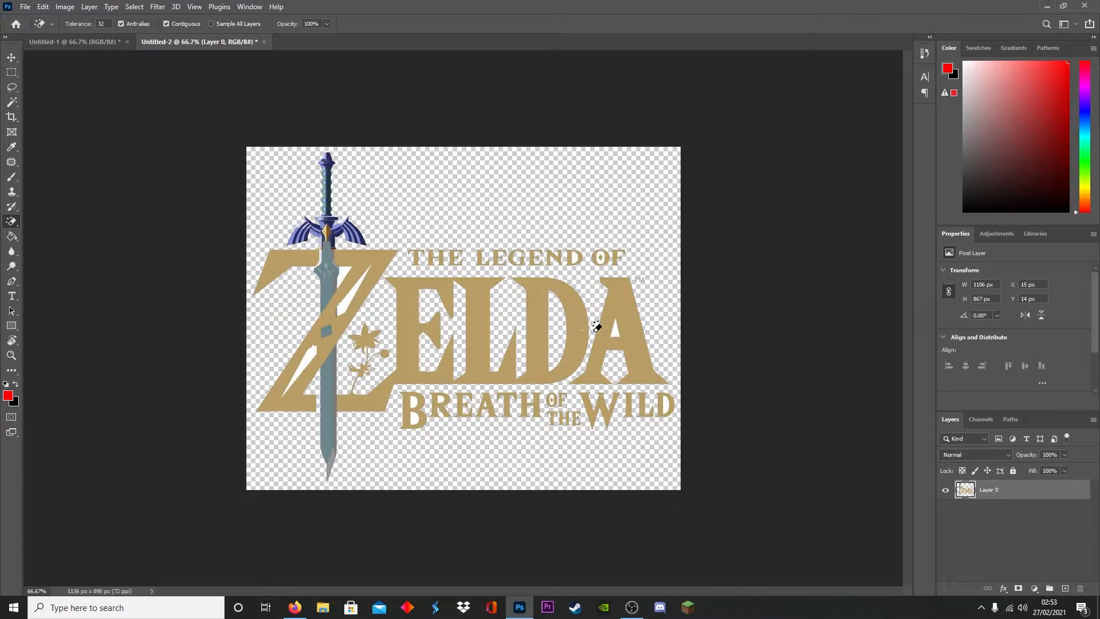
pyautogui.click(615, 343)
pyautogui.hotkey('ctrl', 'z')
pyautogui.click(411, 427)
pyautogui.hotkey('ctrl', 'z')
pyautogui.click(438, 401)
pyautogui.hotkey('ctrl', 'z')
pyautogui.click(446, 408)
pyautogui.hotkey('ctrl', 'z')
pyautogui.click(444, 408)
pyautogui.hotkey('ctrl', 'z')
pyautogui.click(442, 406)
pyautogui.hotkey('ctrl', 'z')
pyautogui.hotkey('ctrl', '+')
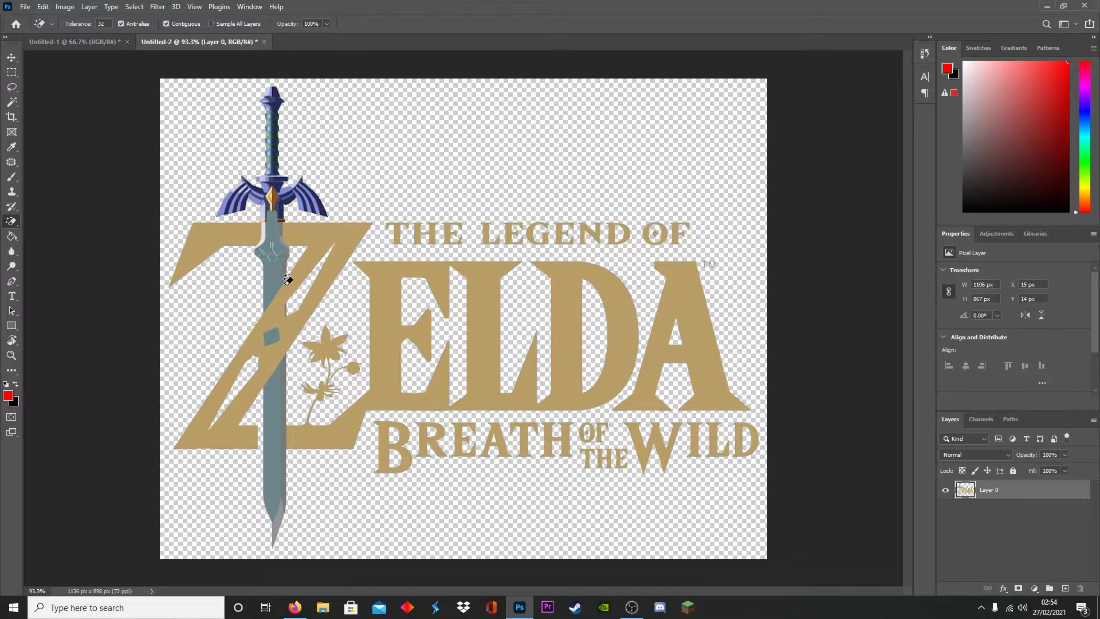
# - Quick-export the transparent logo as a PNG to the Desktop with the file name fdfdfdfdfdf
pyautogui.click(25, 7)
pyautogui.moveTo(43, 6)
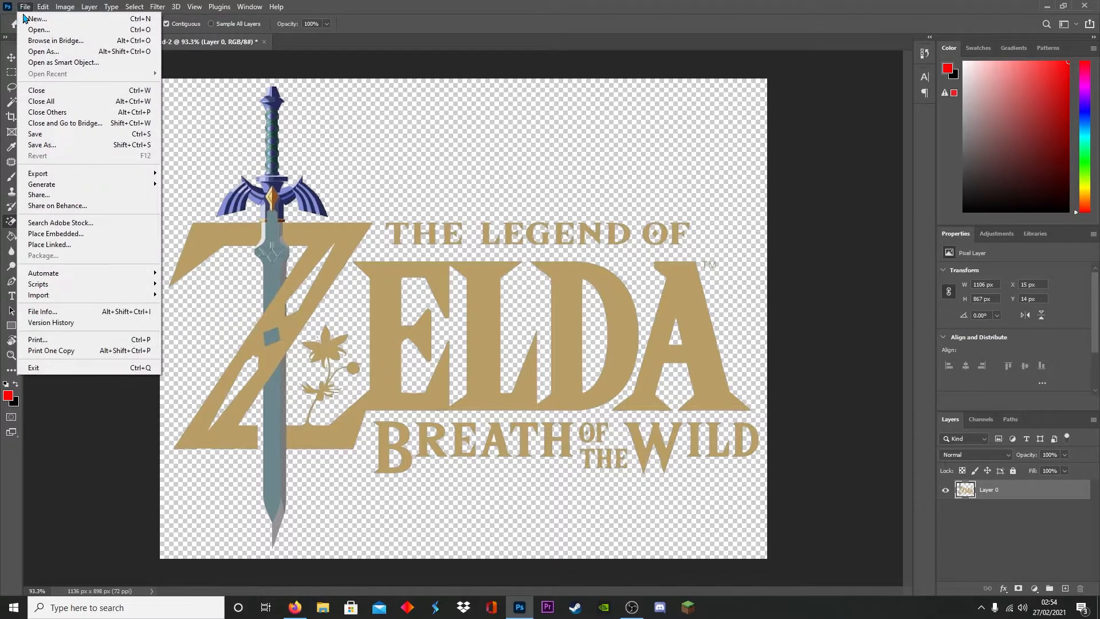
pyautogui.moveTo(62, 180)
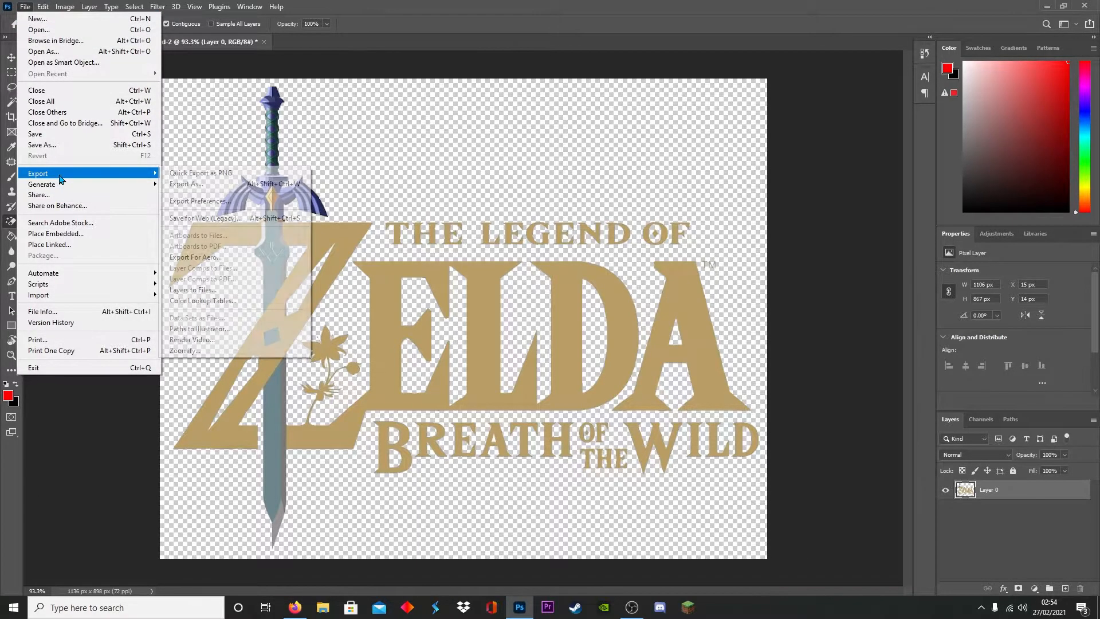
pyautogui.click(193, 177)
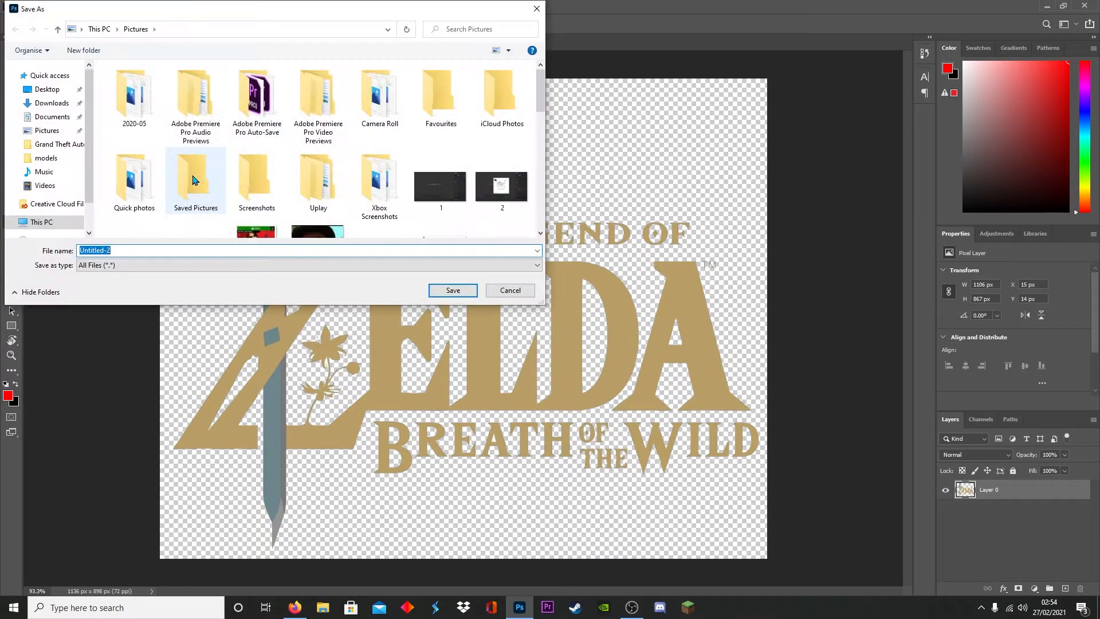
pyautogui.click(47, 90)
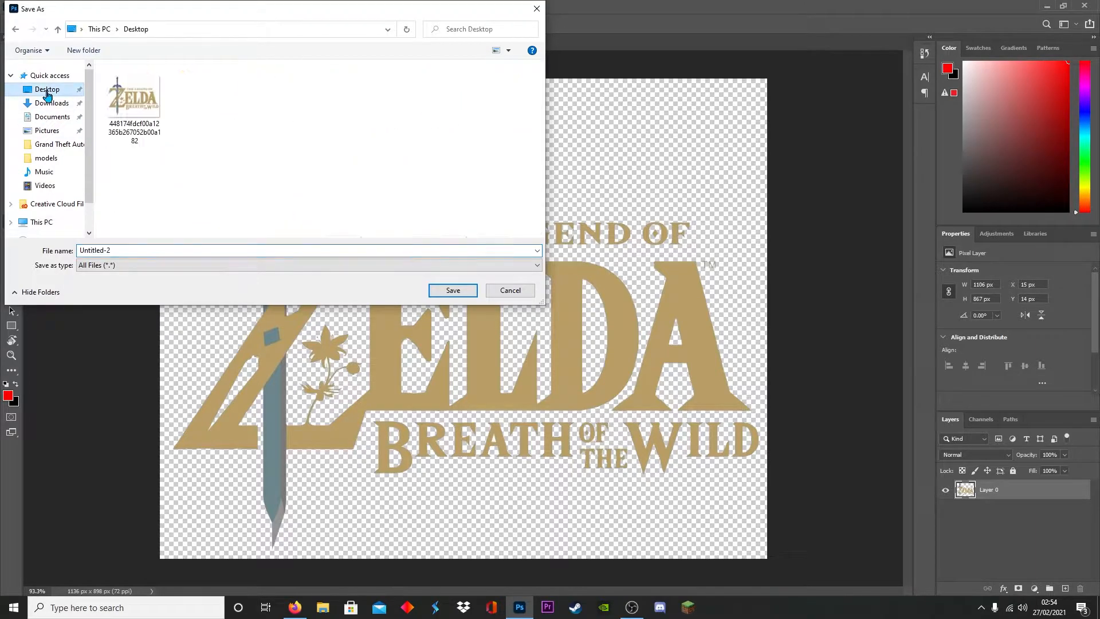
pyautogui.click(134, 109)
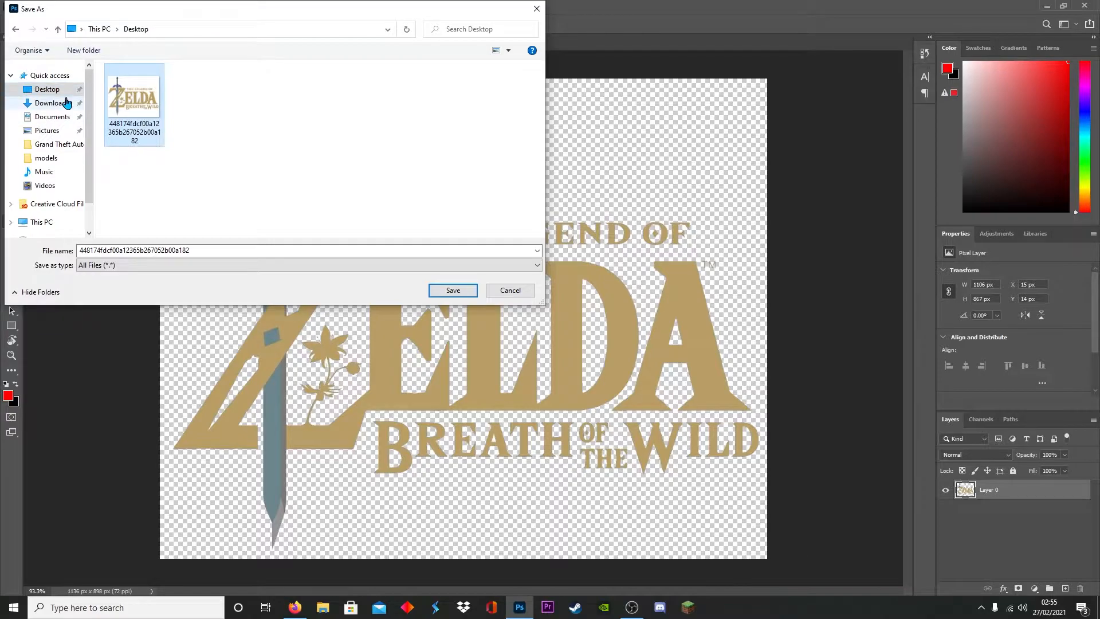
pyautogui.click(209, 115)
pyautogui.click(236, 248)
pyautogui.write('fdfdfdfdfdf')
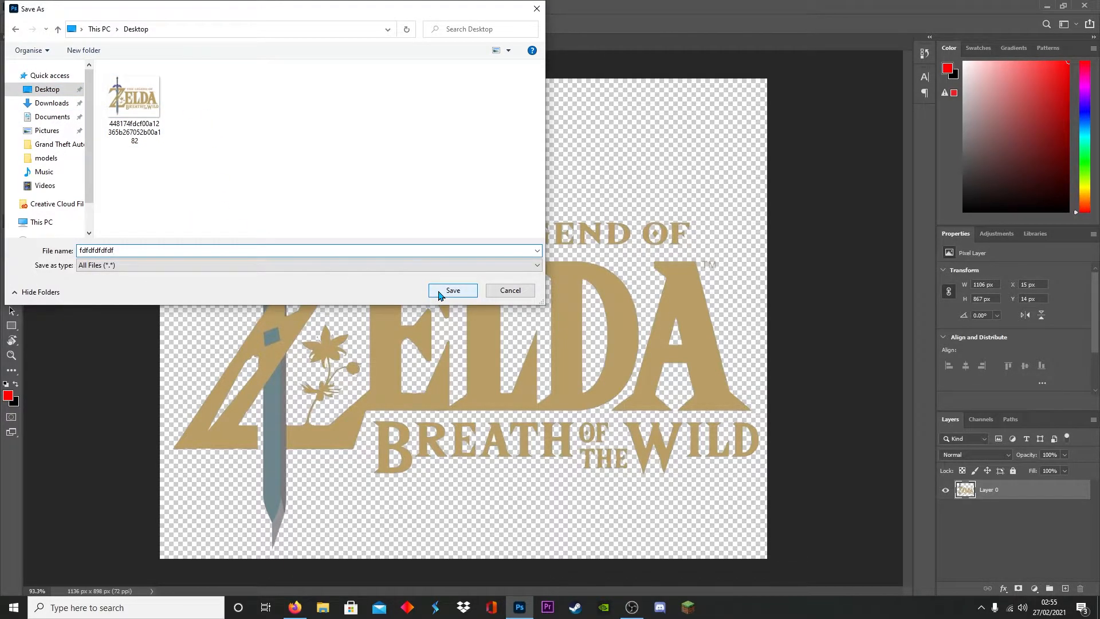
pyautogui.click(439, 292)
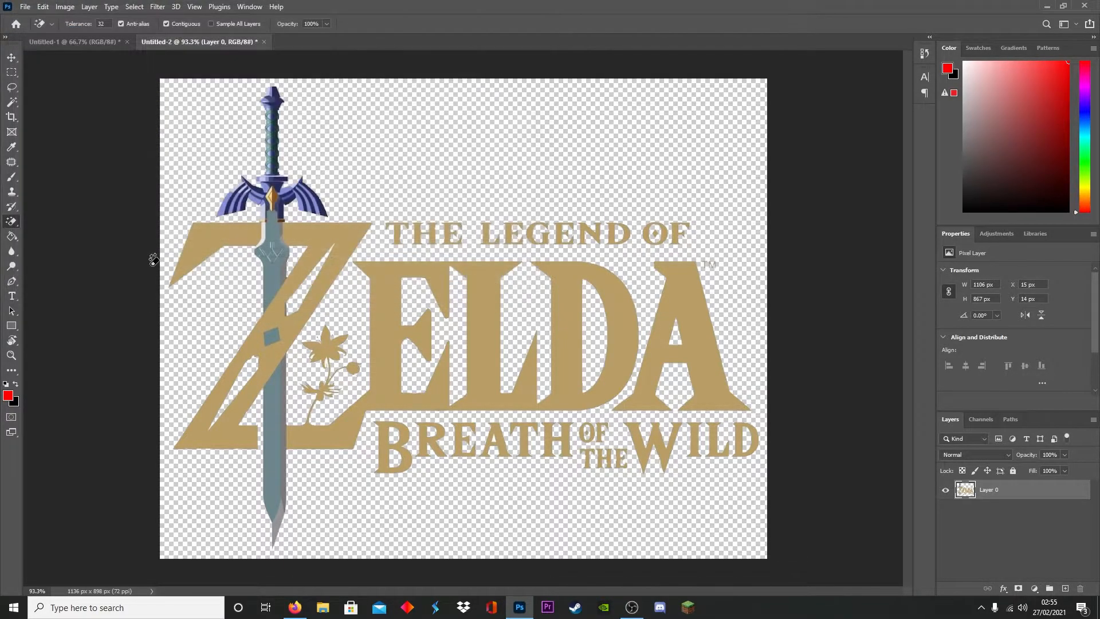
# - Bring up the blank Untitled-1 document, then switch to Firefox and search Google Images for "the legend of zelda breath of the wild screenshots 4k"
pyautogui.click(71, 49)
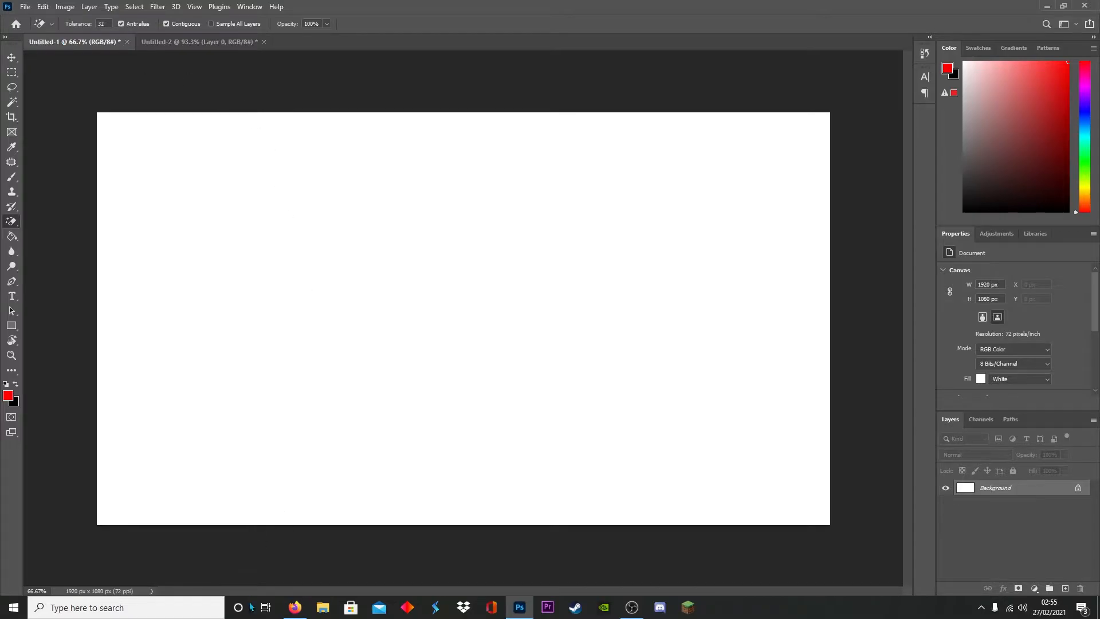
pyautogui.click(294, 608)
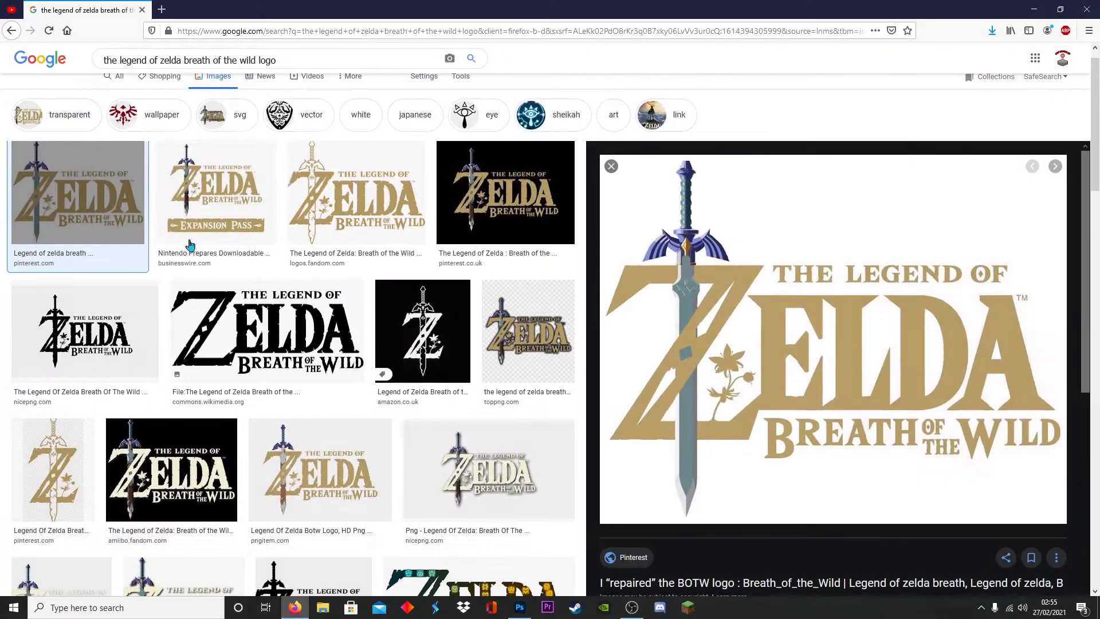
pyautogui.click(300, 63)
pyautogui.press('BackSpace')
pyautogui.press('BackSpace')
pyautogui.press('BackSpace')
pyautogui.press('BackSpace')
pyautogui.press('BackSpace')
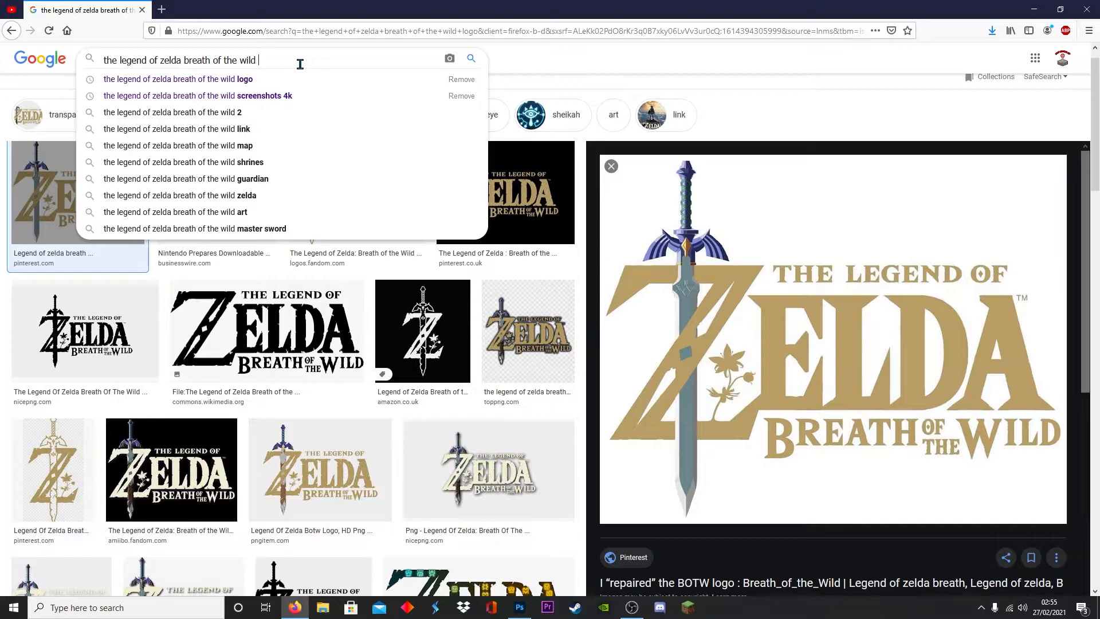
pyautogui.click(241, 97)
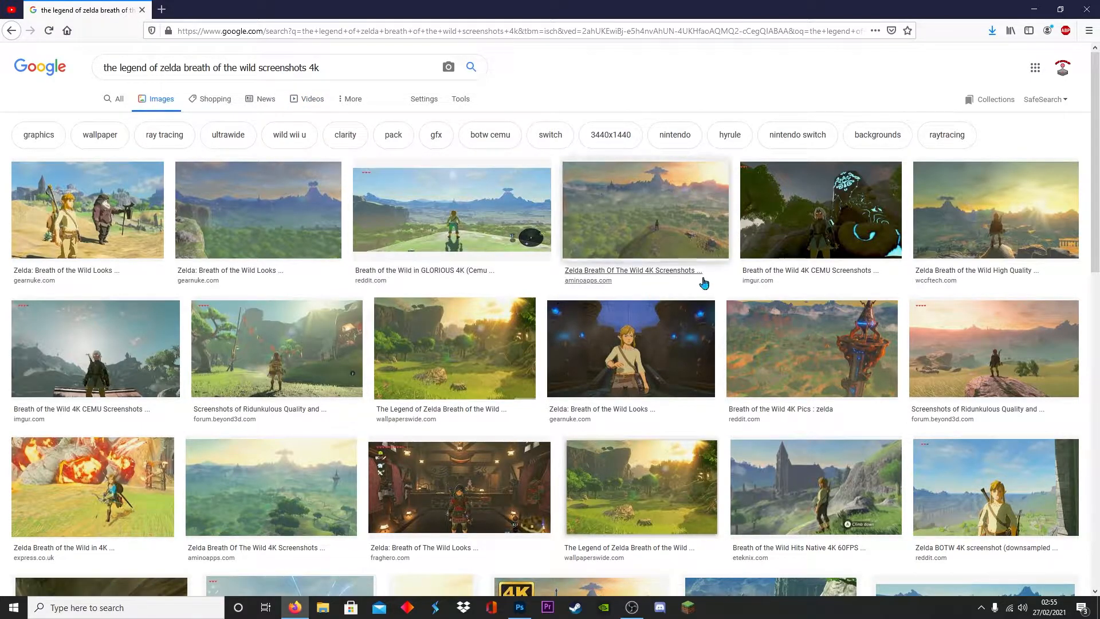
# - Save the GearNuke landscape screenshot to the Desktop as the JPEG breath-of-the-wild-4k-screenshots-5
pyautogui.click(966, 227)
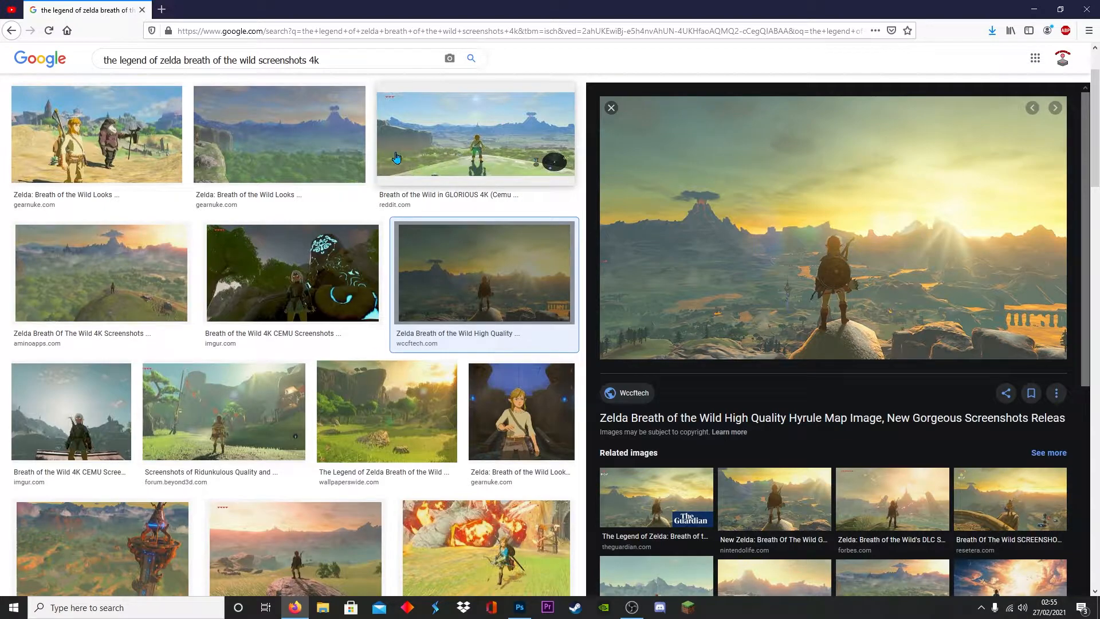
pyautogui.click(295, 154)
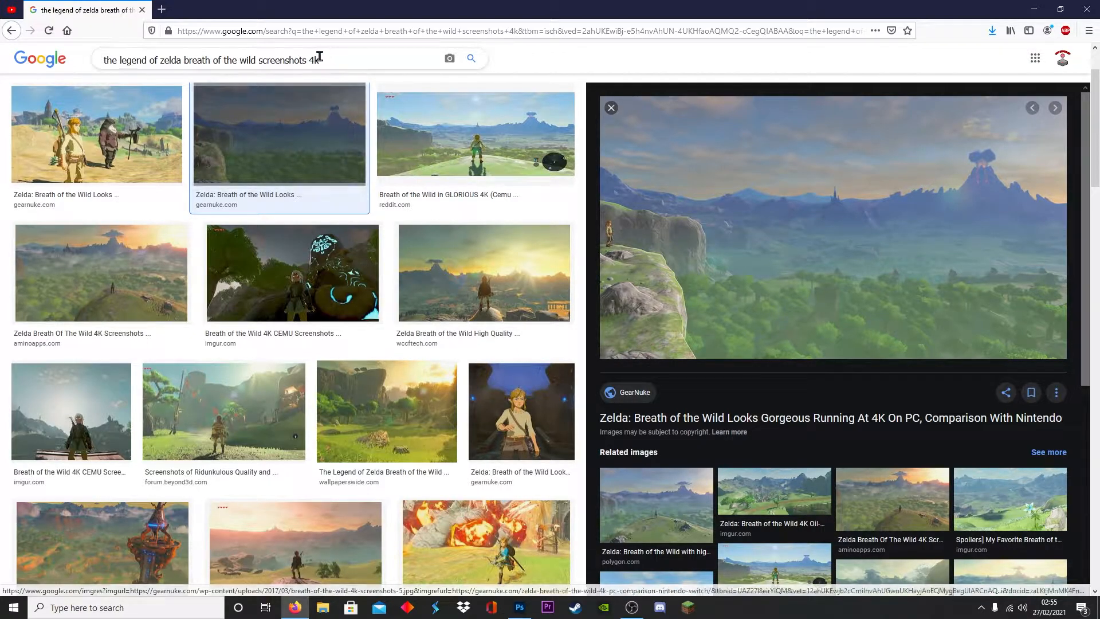
pyautogui.rightClick(759, 315)
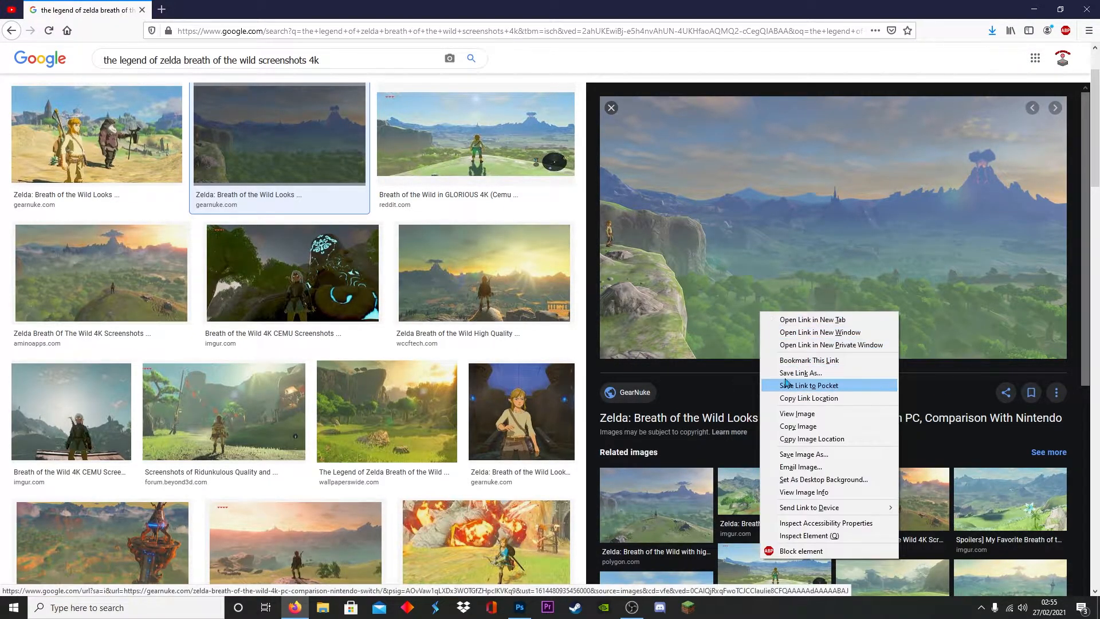
pyautogui.click(827, 455)
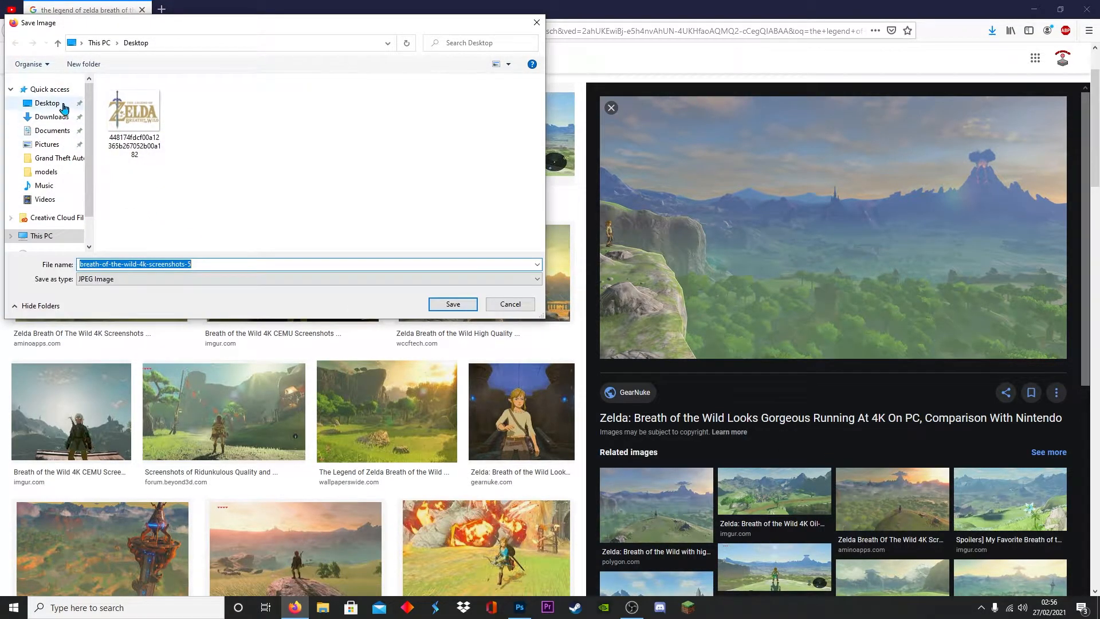
pyautogui.click(454, 306)
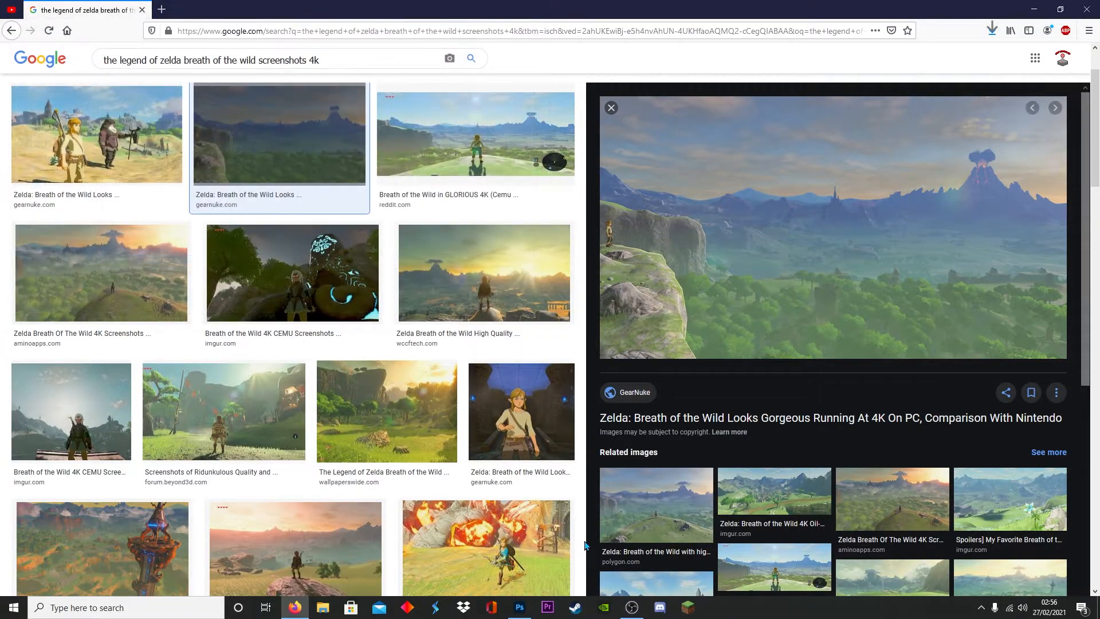
# - Switch back to Photoshop and place breath-of-the-wild-4k-screenshots-5 from the Desktop into Untitled-1 at 100%, filling the canvas
pyautogui.click(520, 608)
pyautogui.click(325, 609)
pyautogui.click(95, 371)
pyautogui.moveTo(250, 395); pyautogui.dragTo(290, 216)
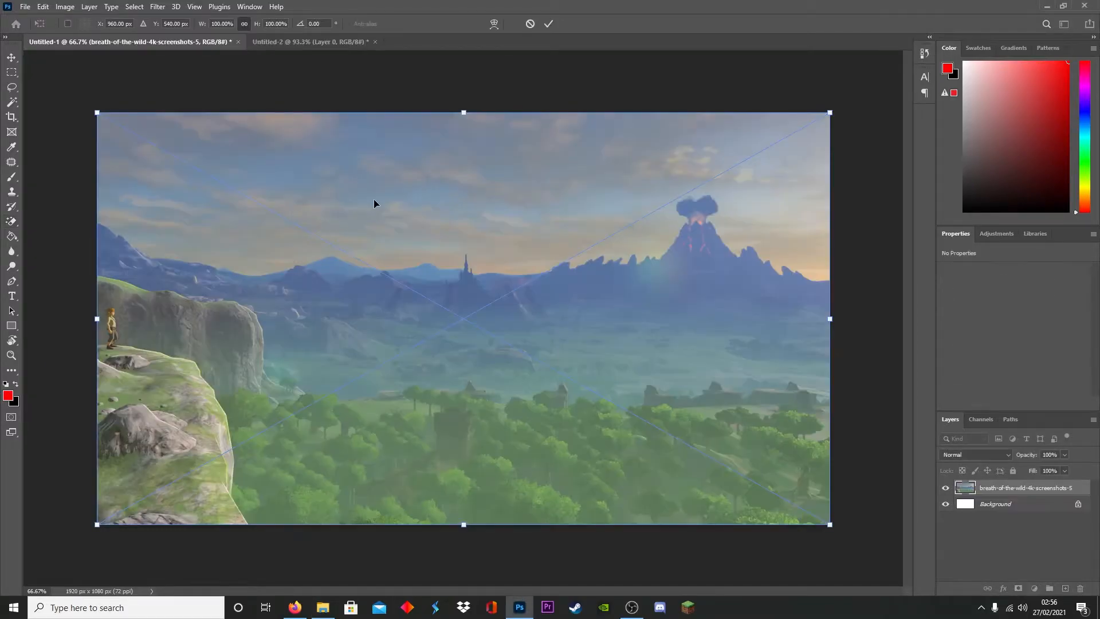
pyautogui.click(552, 25)
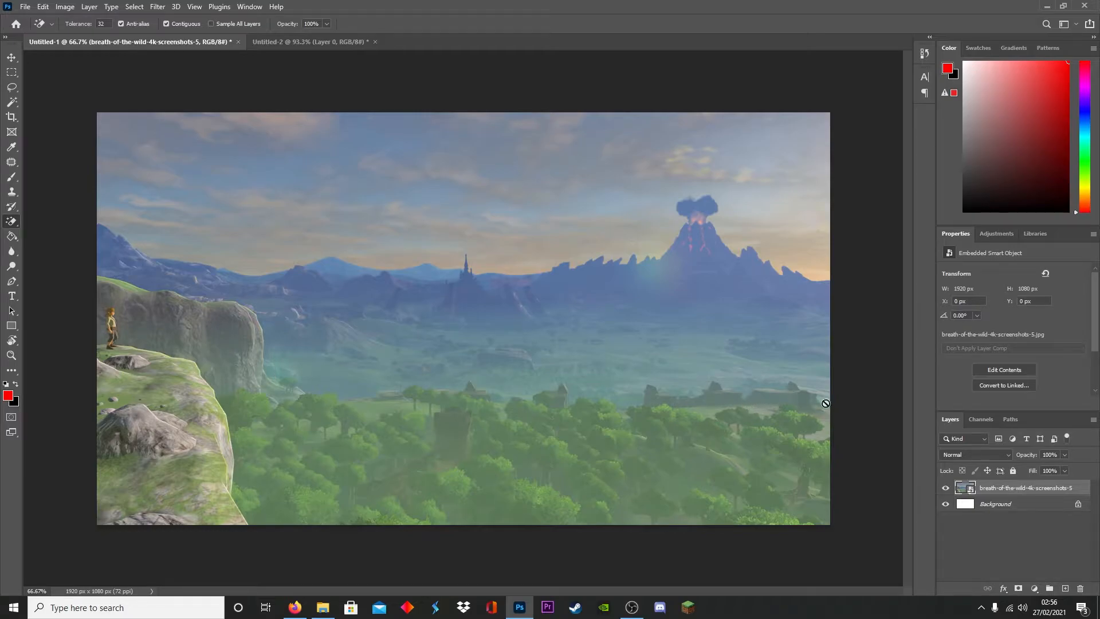
# - Merge the placed landscape layer and the Background layer into one layer
pyautogui.click(1007, 509)
pyautogui.rightClick(1007, 510)
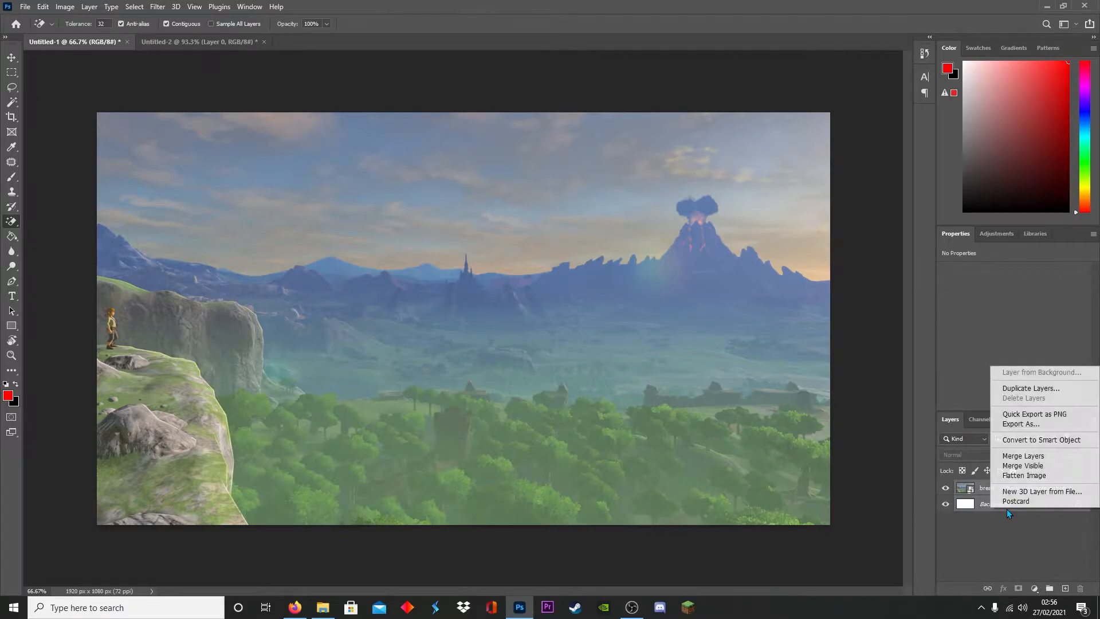
pyautogui.click(1024, 456)
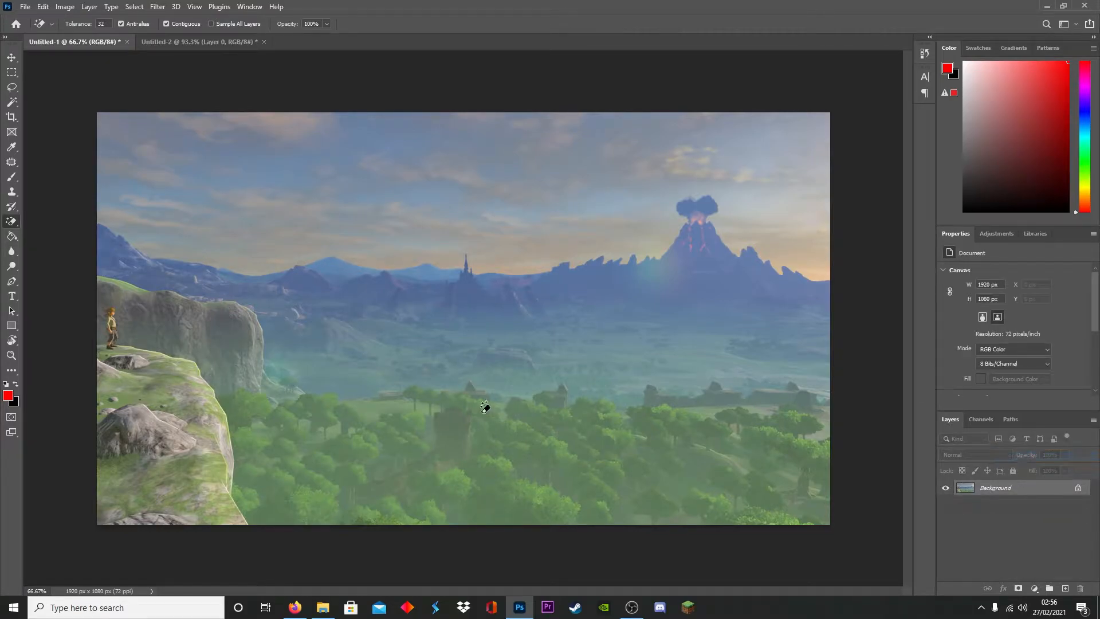
# - Place the exported fdfdfdfdfdf logo from the Desktop over the landscape at full size, positioned at X 766 px, Y 41 px
pyautogui.click(331, 614)
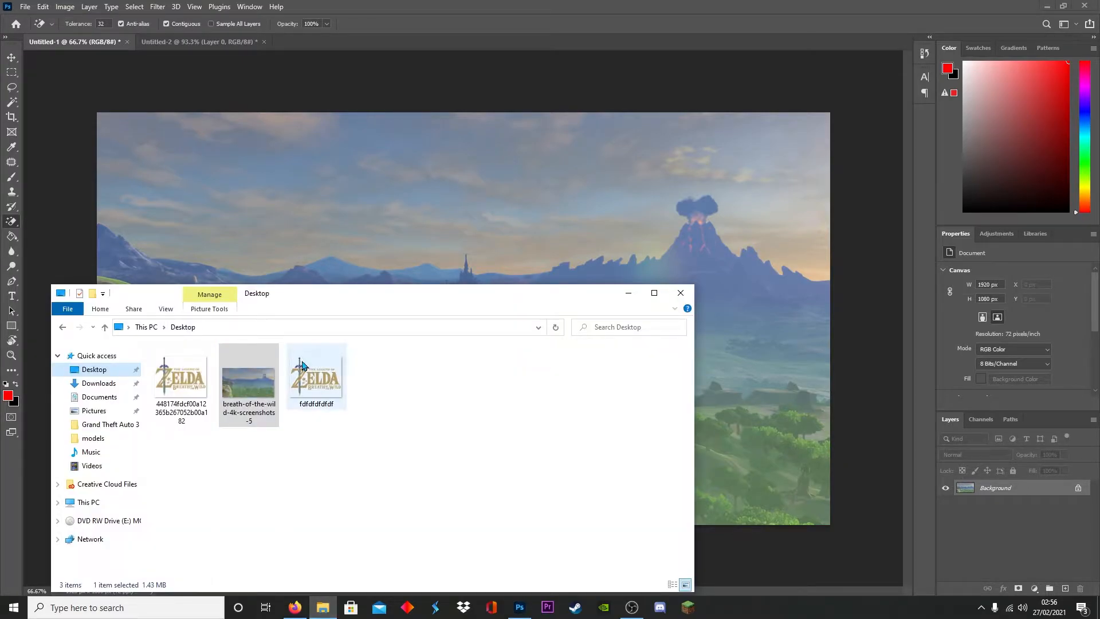
pyautogui.moveTo(318, 376); pyautogui.dragTo(331, 233)
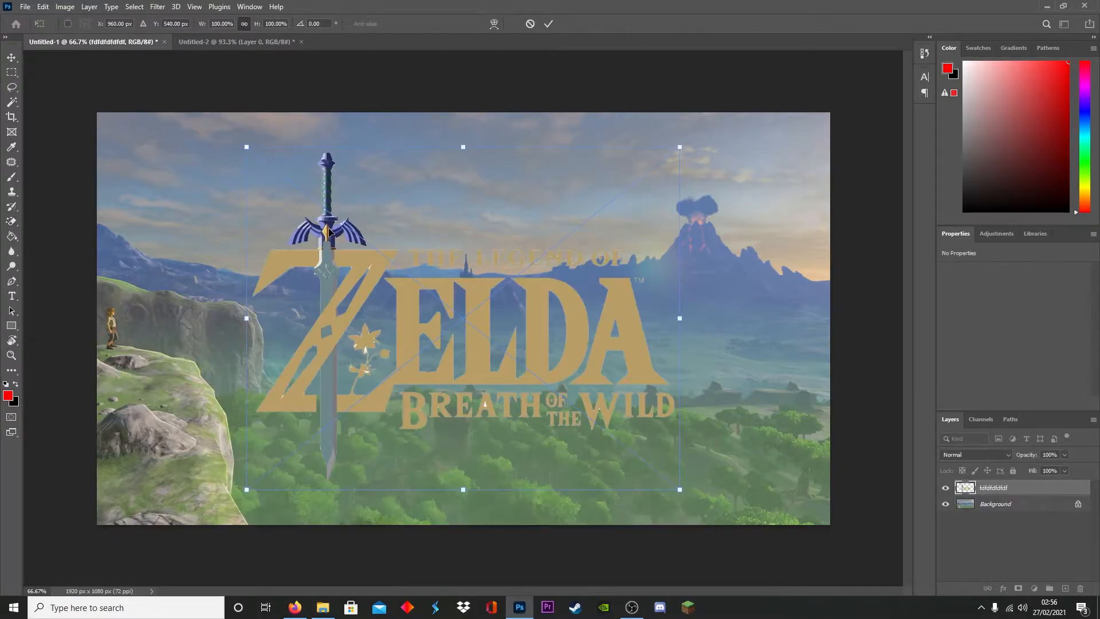
pyautogui.moveTo(491, 303); pyautogui.dragTo(628, 279)
pyautogui.click(549, 24)
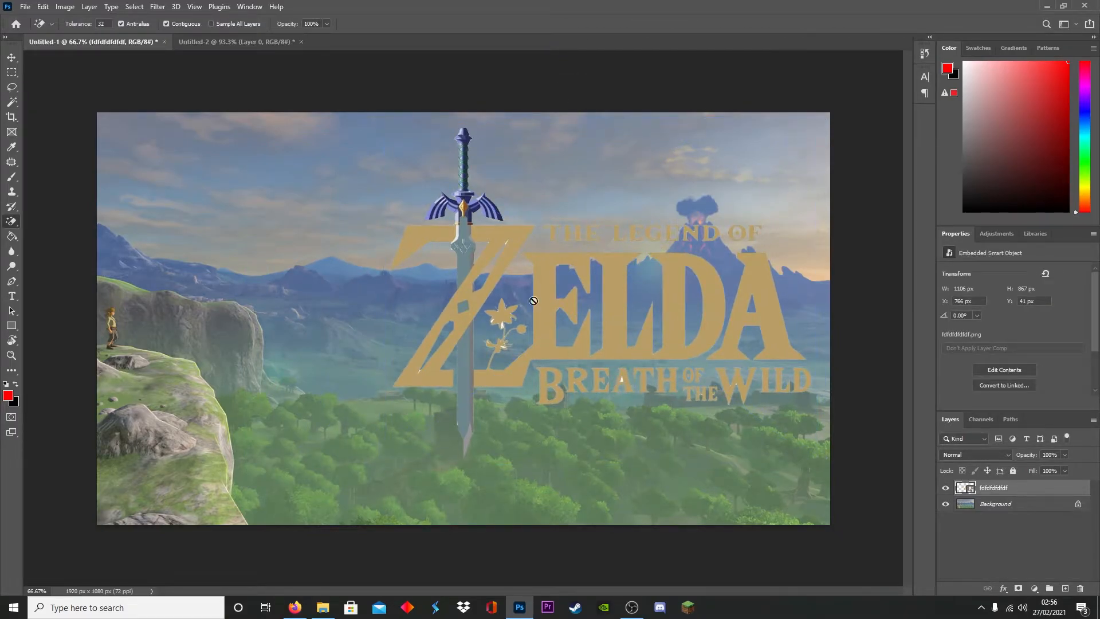
# - Try placing the original white-background logo over the landscape for comparison, scaled to 70.55% near the upper-left corner, and cancel the placement
pyautogui.moveTo(324, 615)
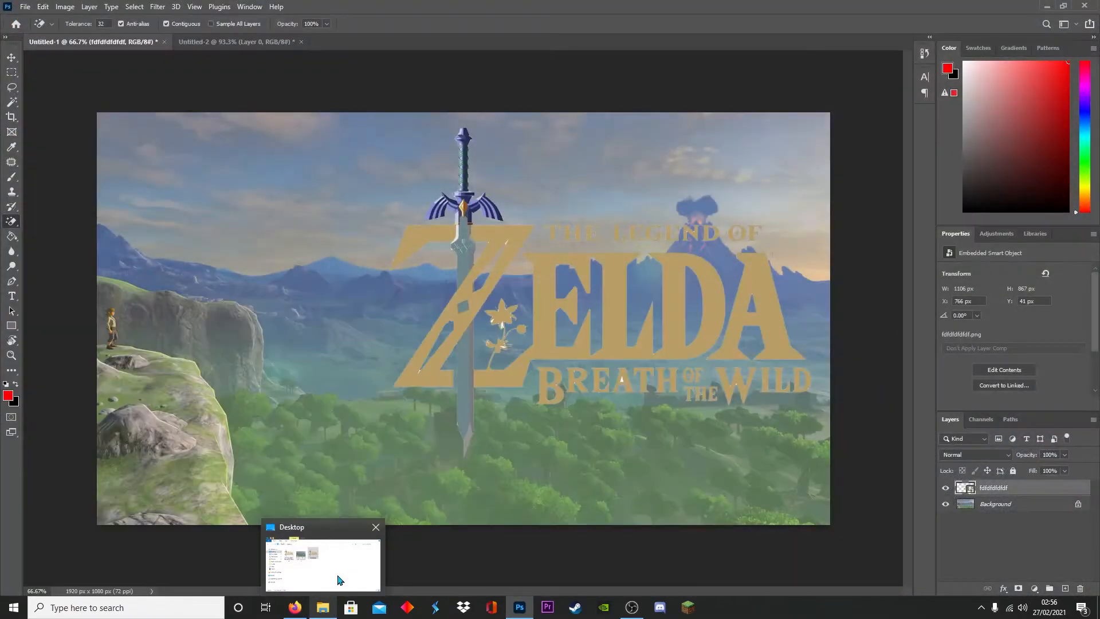
pyautogui.click(338, 573)
pyautogui.moveTo(181, 381); pyautogui.dragTo(535, 381)
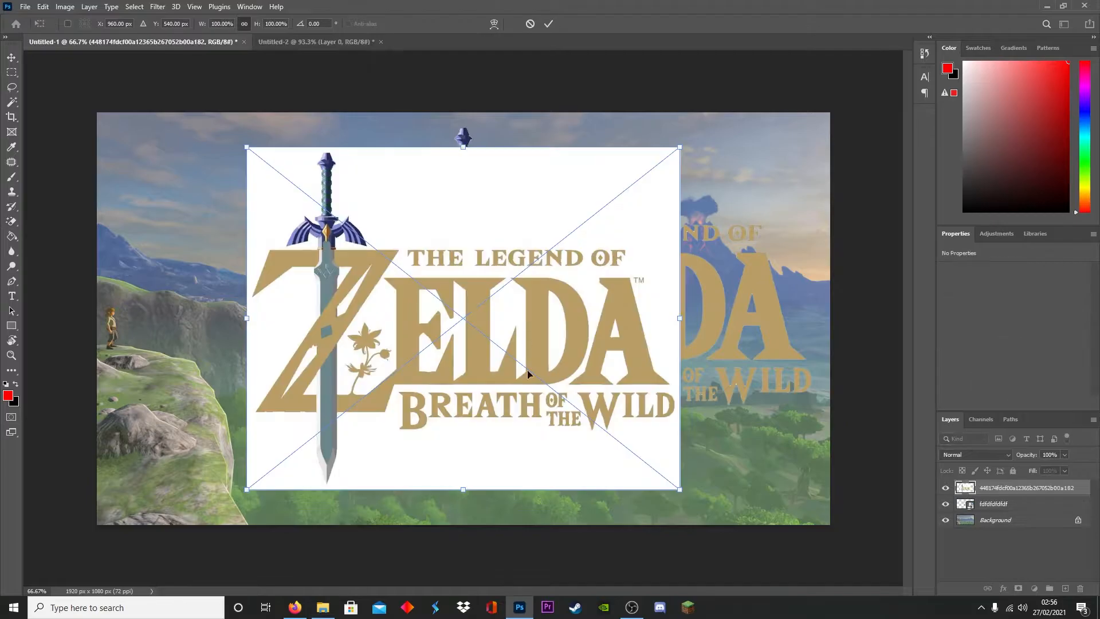
pyautogui.moveTo(685, 139); pyautogui.dragTo(553, 246)
pyautogui.moveTo(449, 307); pyautogui.dragTo(348, 174)
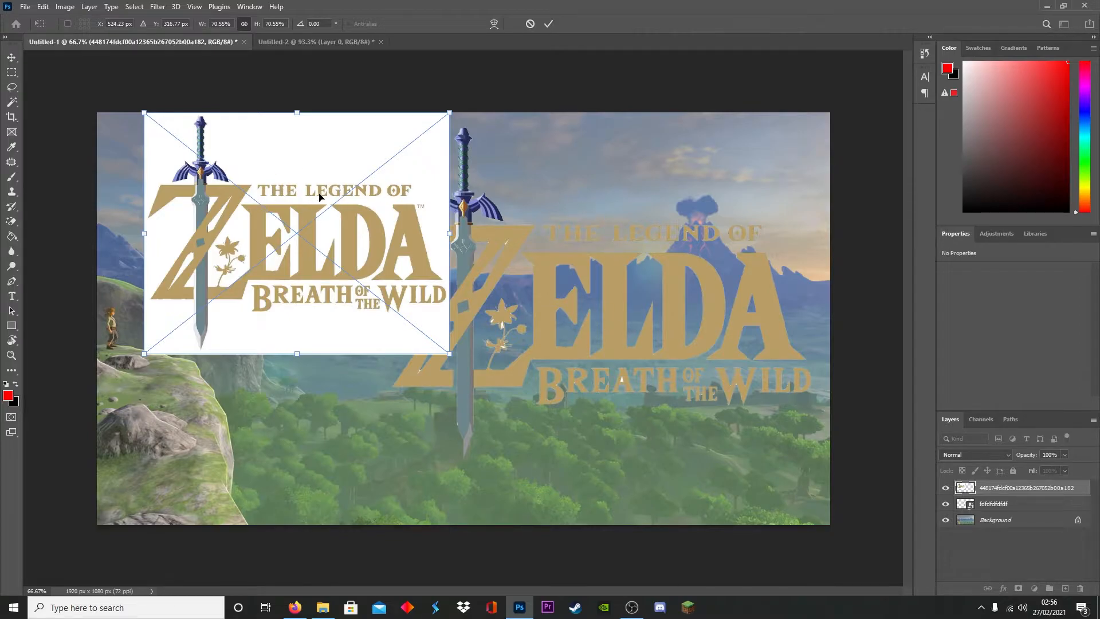
pyautogui.click(530, 23)
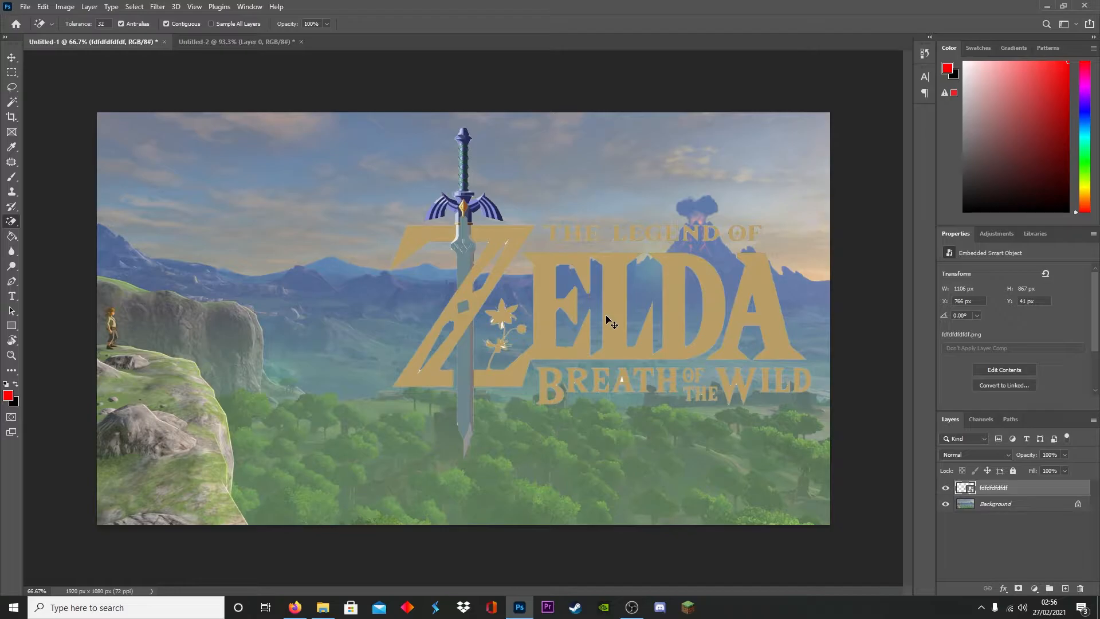
# - Try free-transforming the transparent logo by moving it around, scaling it to 94.14%, and squeezing it to 12.68% width and 63.92% height
pyautogui.hotkey('ctrl', 't')
pyautogui.moveTo(721, 303); pyautogui.dragTo(543, 301)
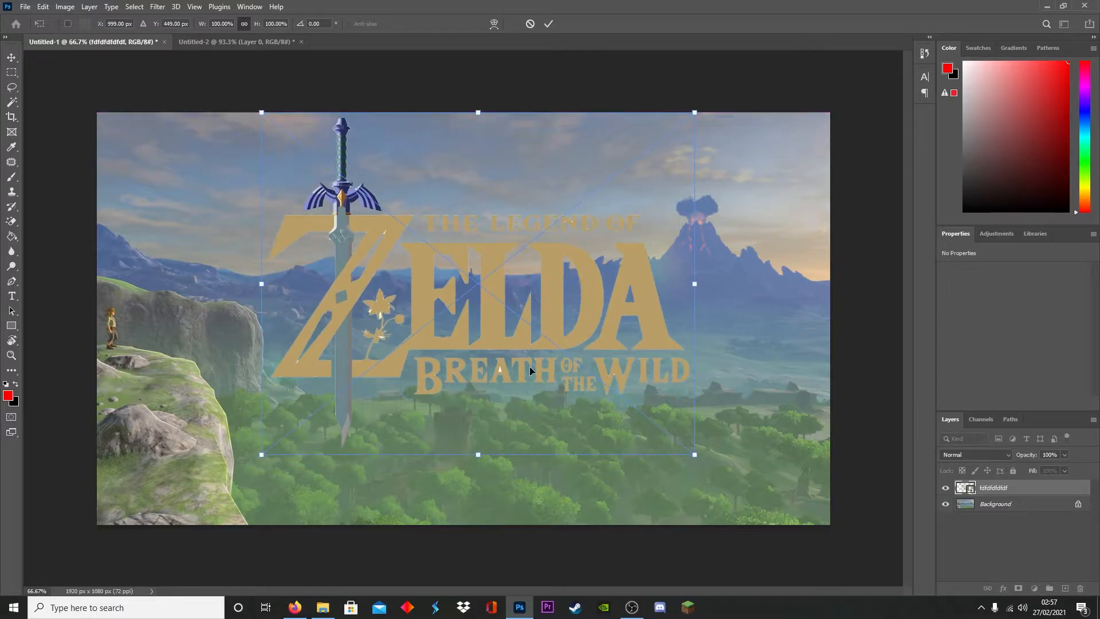
pyautogui.moveTo(502, 336); pyautogui.dragTo(527, 248)
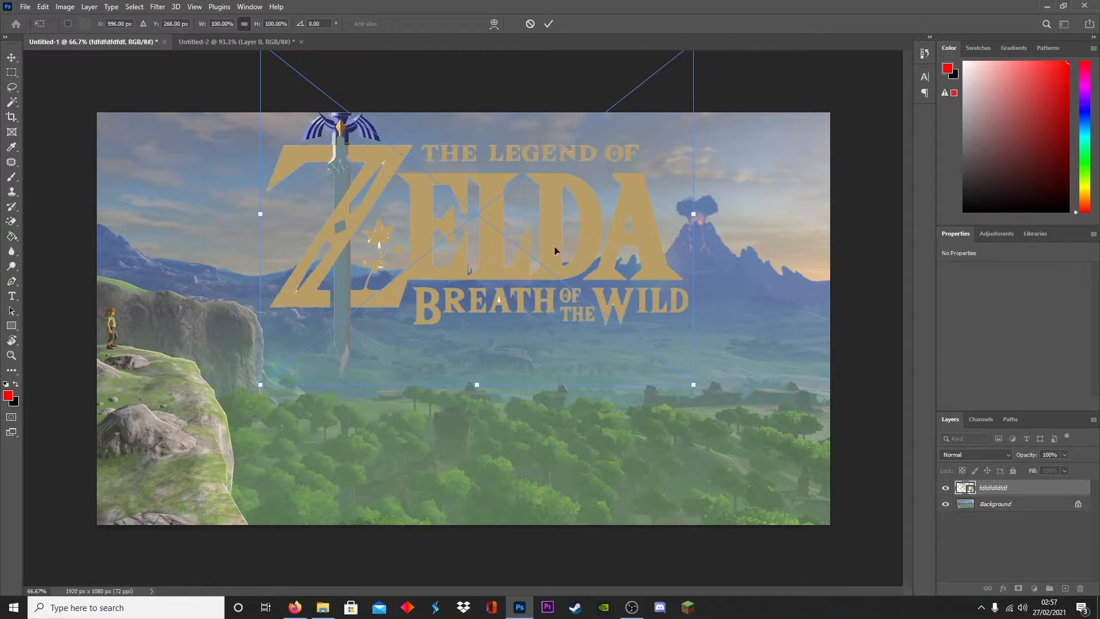
pyautogui.moveTo(497, 241); pyautogui.dragTo(498, 312)
pyautogui.moveTo(261, 108); pyautogui.dragTo(312, 98)
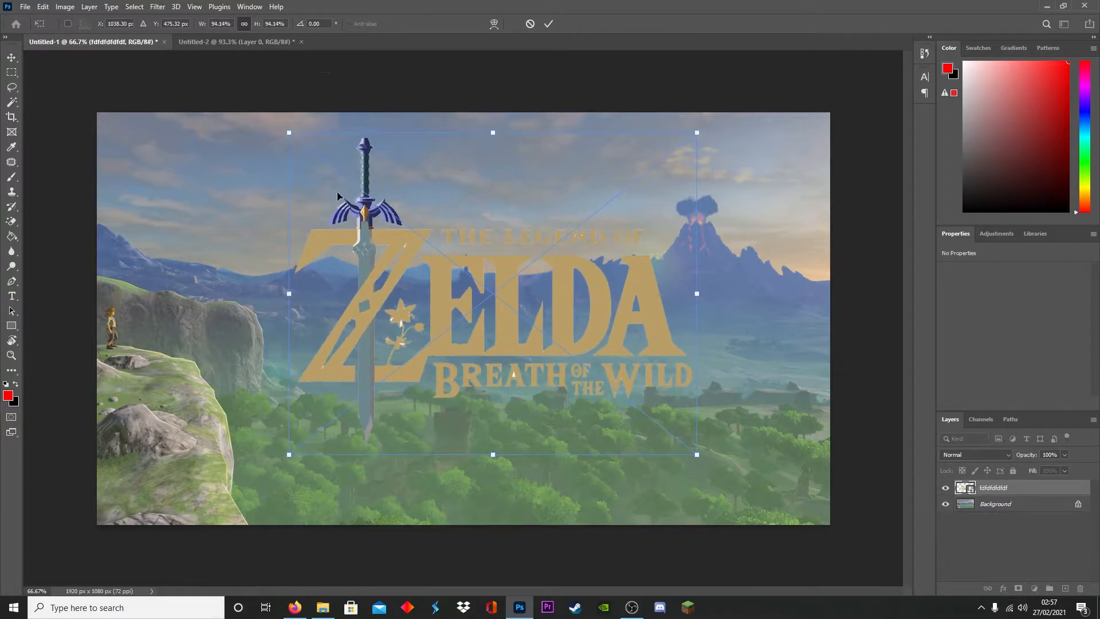
pyautogui.moveTo(290, 292); pyautogui.dragTo(645, 265)
pyautogui.moveTo(675, 131); pyautogui.dragTo(640, 235)
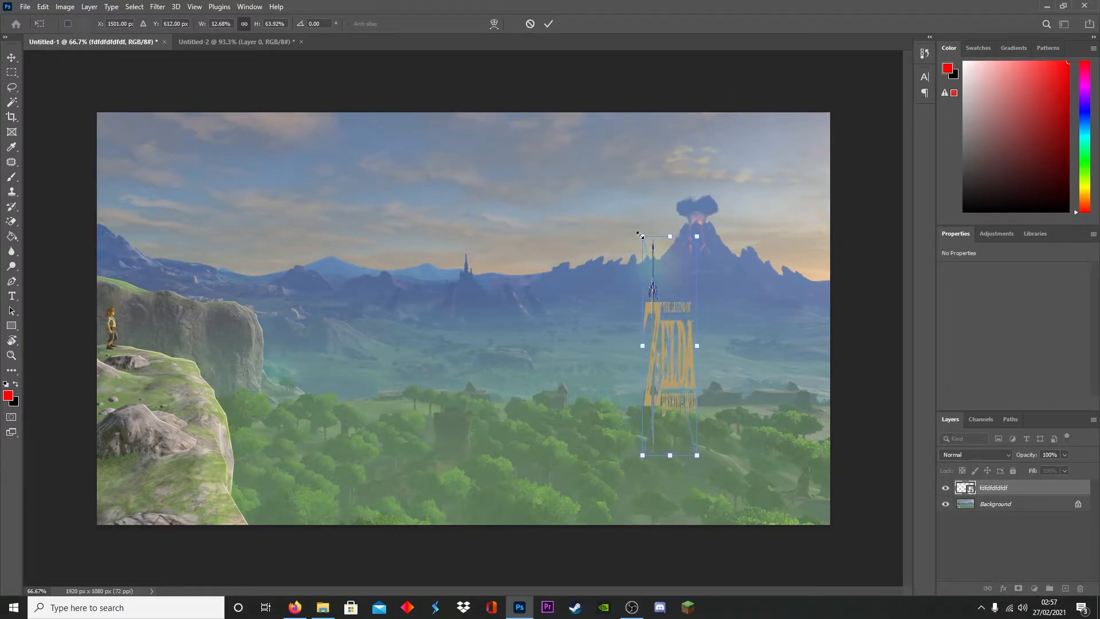
# - Stretch the logo back to about 997 x 619 px and position it near the canvas's upper edge at X 514 px, Y 18 px
pyautogui.moveTo(640, 348); pyautogui.dragTo(317, 345)
pyautogui.moveTo(539, 341); pyautogui.dragTo(487, 233)
pyautogui.moveTo(670, 227); pyautogui.dragTo(641, 228)
pyautogui.moveTo(495, 258); pyautogui.dragTo(505, 253)
pyautogui.moveTo(652, 332); pyautogui.dragTo(692, 357)
pyautogui.moveTo(617, 296); pyautogui.dragTo(603, 293)
pyautogui.click(549, 24)
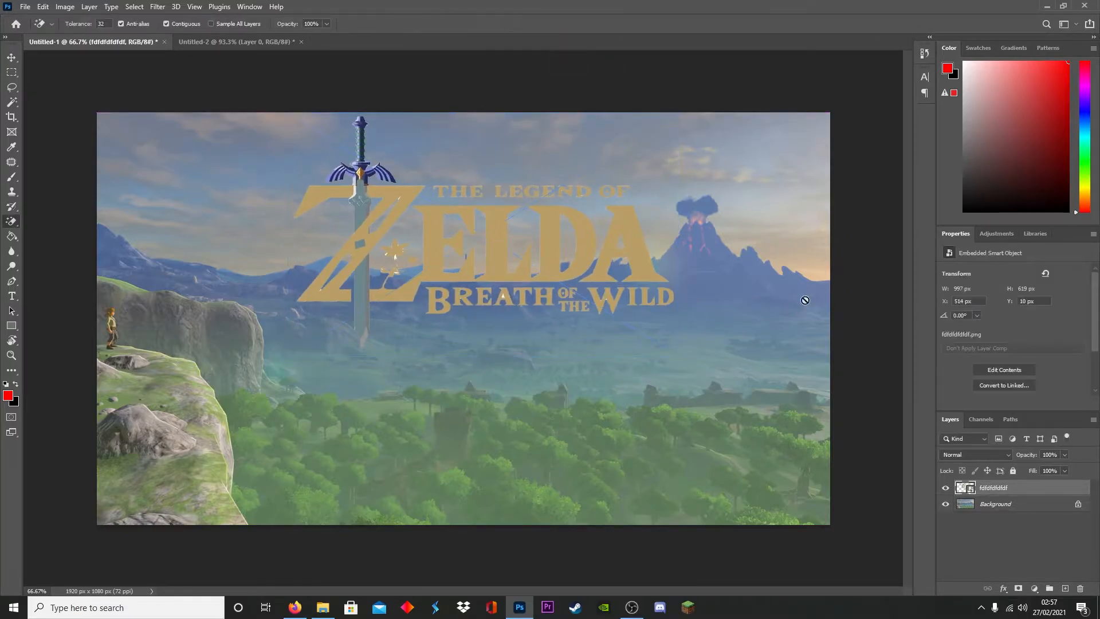
# - Move the transparent logo to X 461 px, Y 10 px so it is centred horizontally along the landscape's upper edge
pyautogui.hotkey('ctrl', 't')
pyautogui.moveTo(535, 250); pyautogui.dragTo(501, 238)
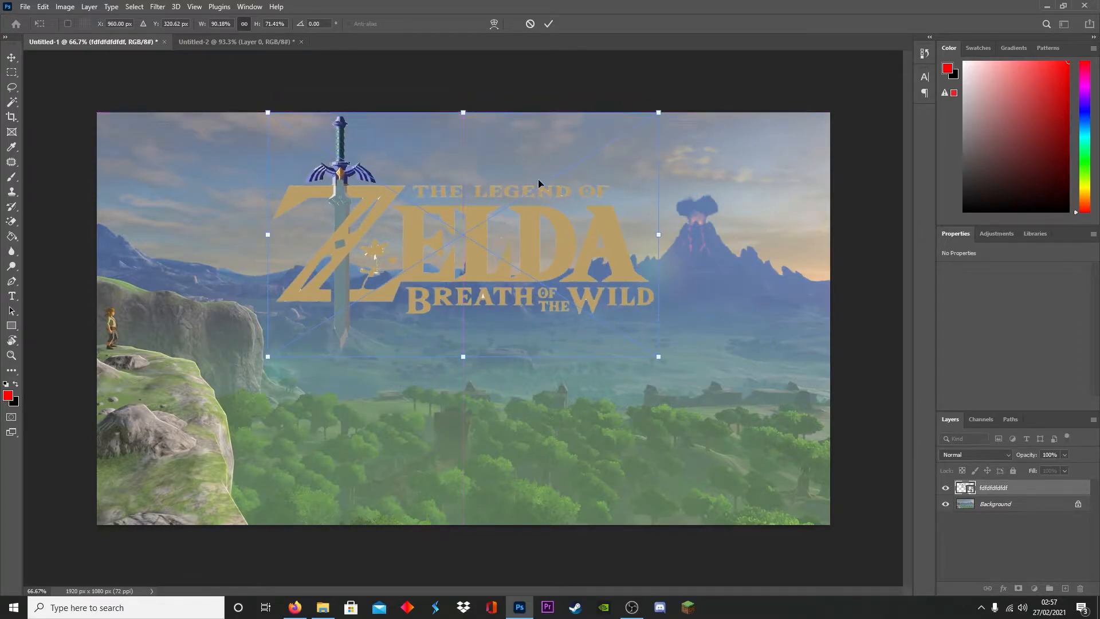
pyautogui.click(549, 24)
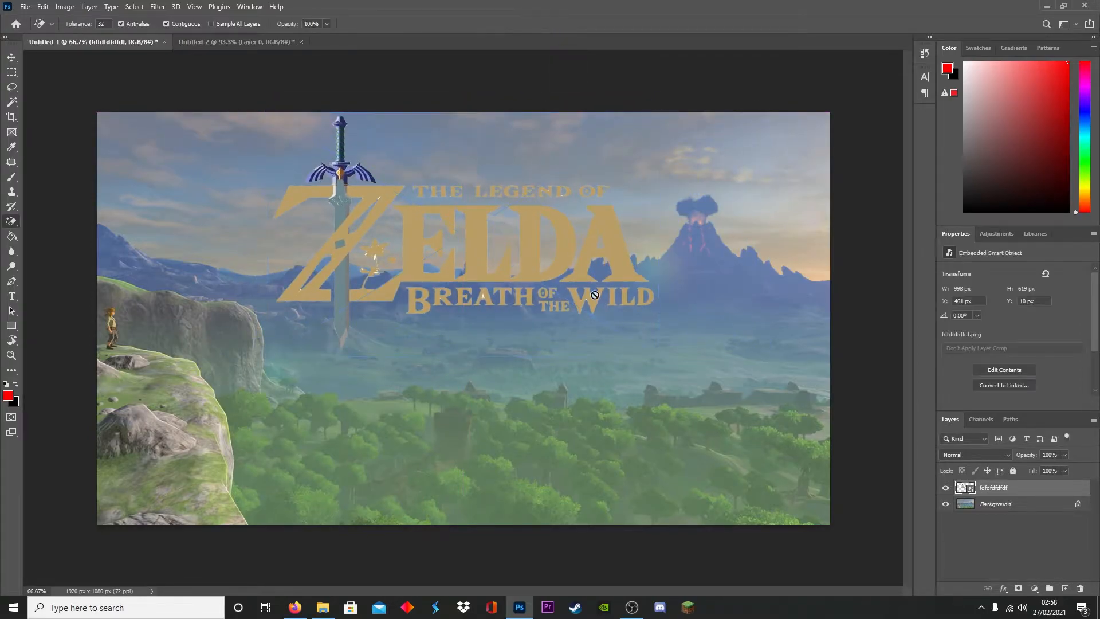
# - Add a black outside stroke of 10 px to the logo layer through its blending options
pyautogui.rightClick(965, 491)
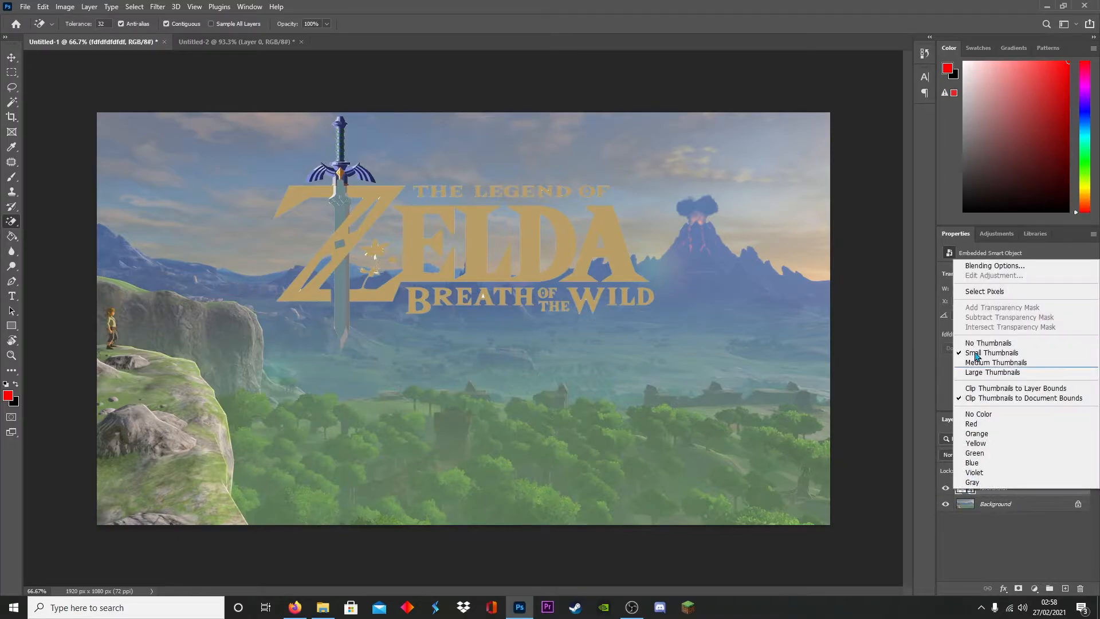
pyautogui.click(999, 266)
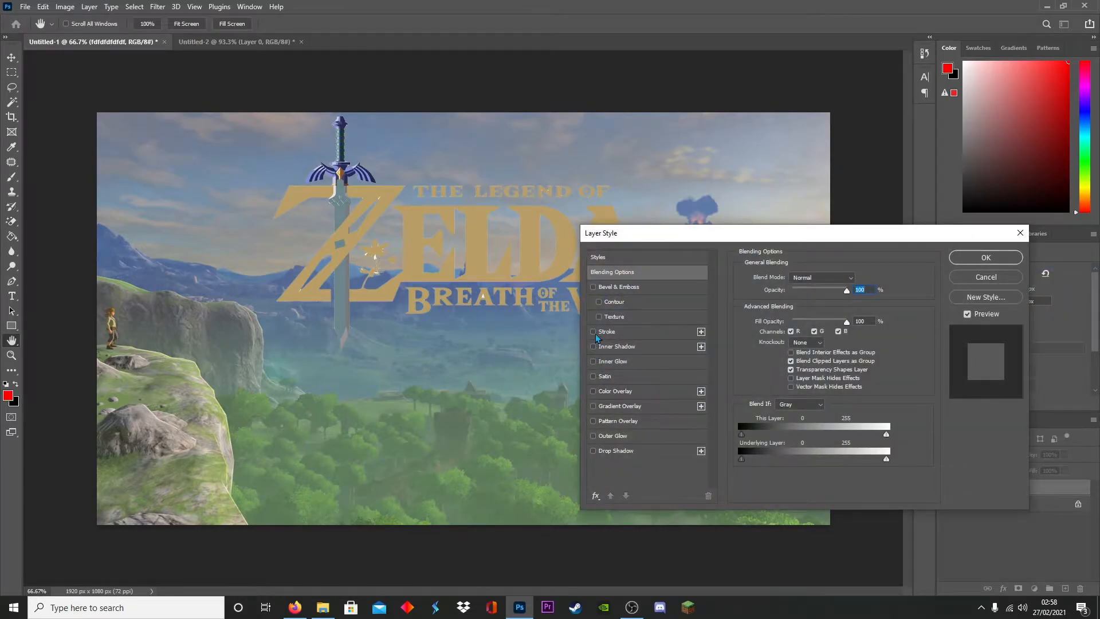
pyautogui.click(593, 331)
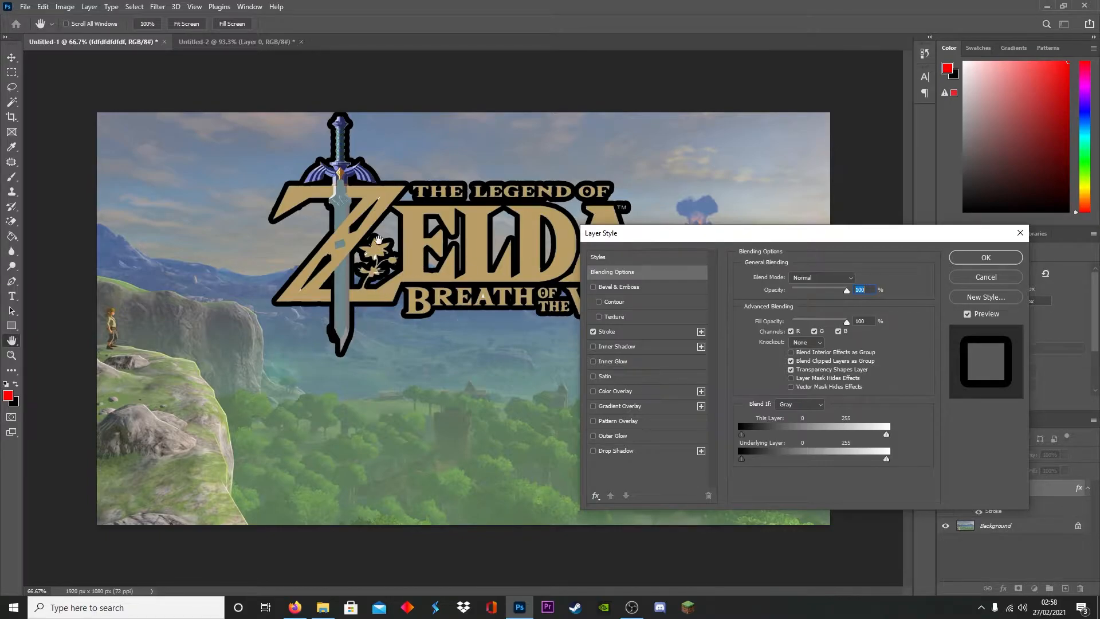
pyautogui.click(615, 335)
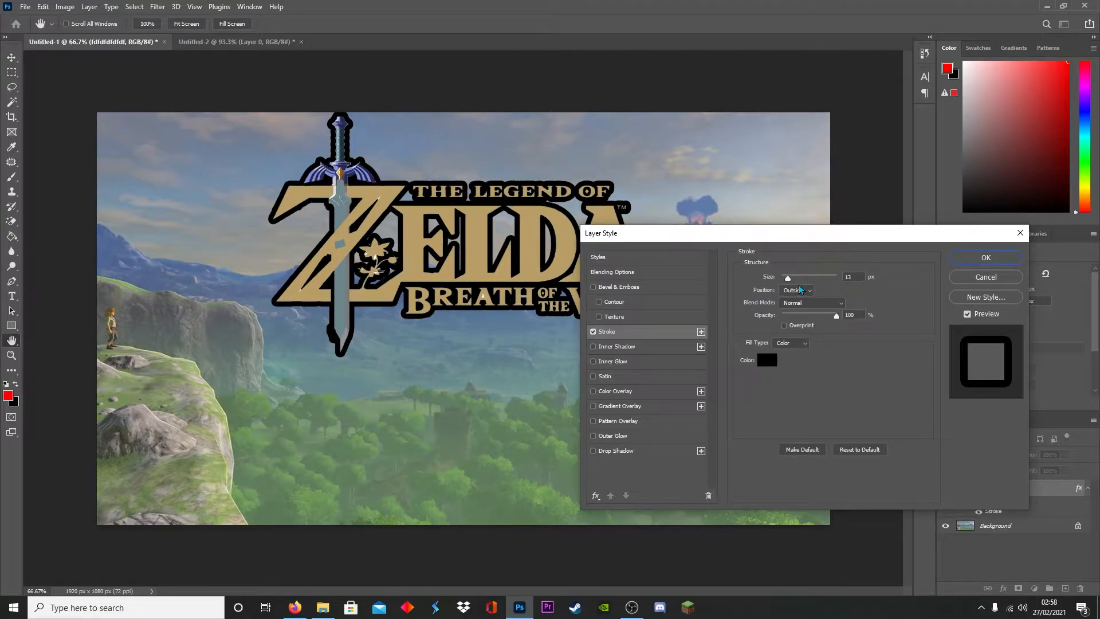
pyautogui.moveTo(789, 283)
pyautogui.mouseDown()
pyautogui.moveTo(861, 277)
pyautogui.moveTo(788, 279)
pyautogui.mouseUp()
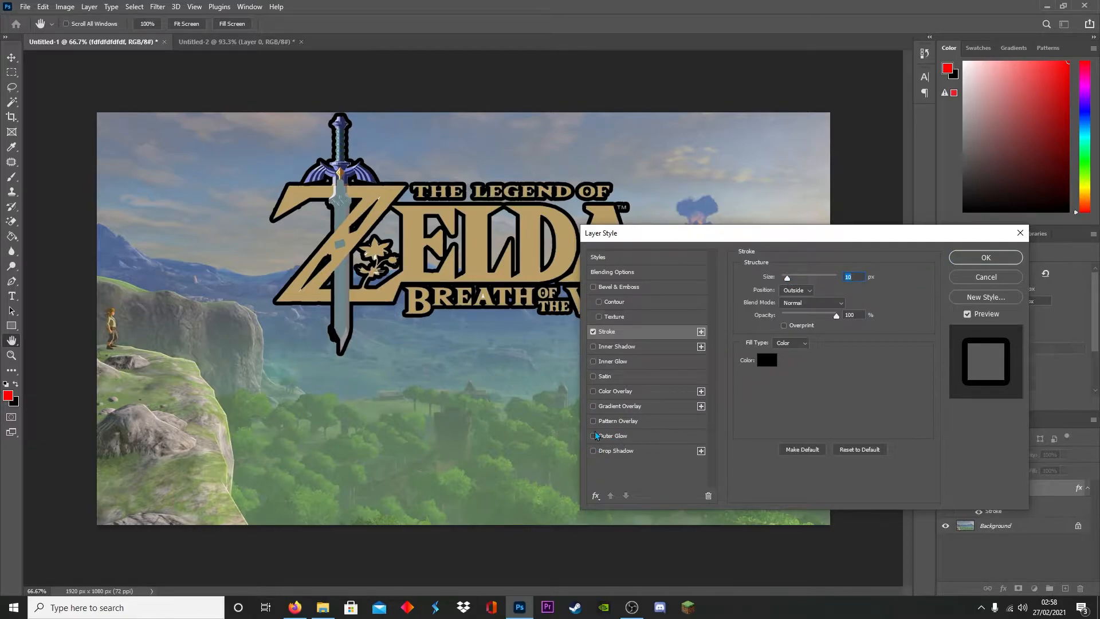
# - Briefly preview a gradient overlay on the logo, and apply a black drop shadow with 100% opacity, distance 26 px, spread 43% and size 32 px
pyautogui.click(594, 406)
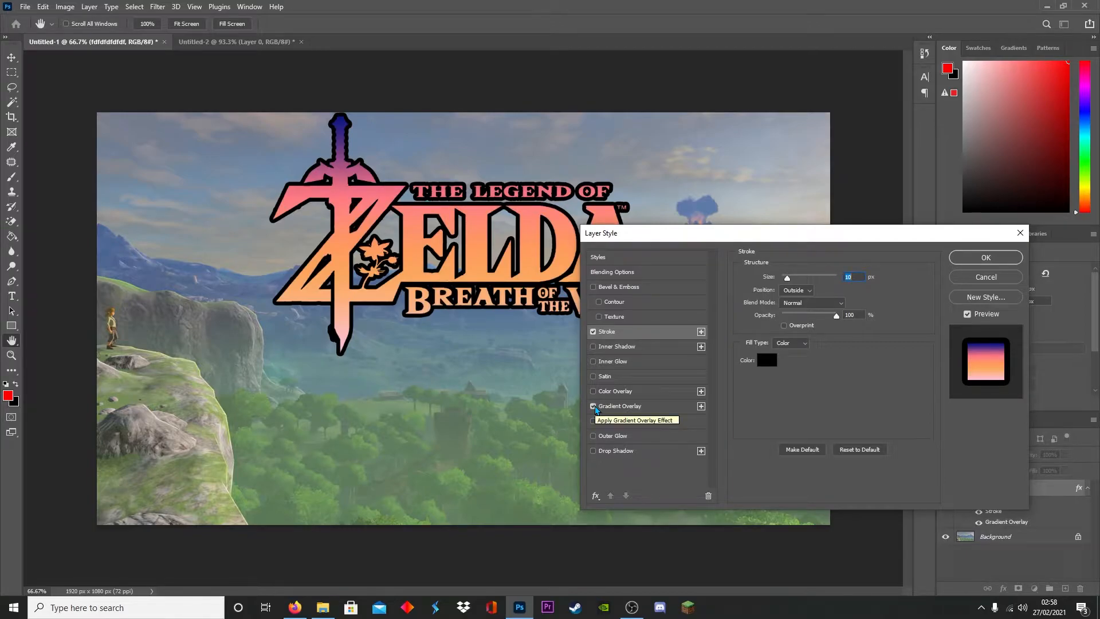
pyautogui.click(594, 406)
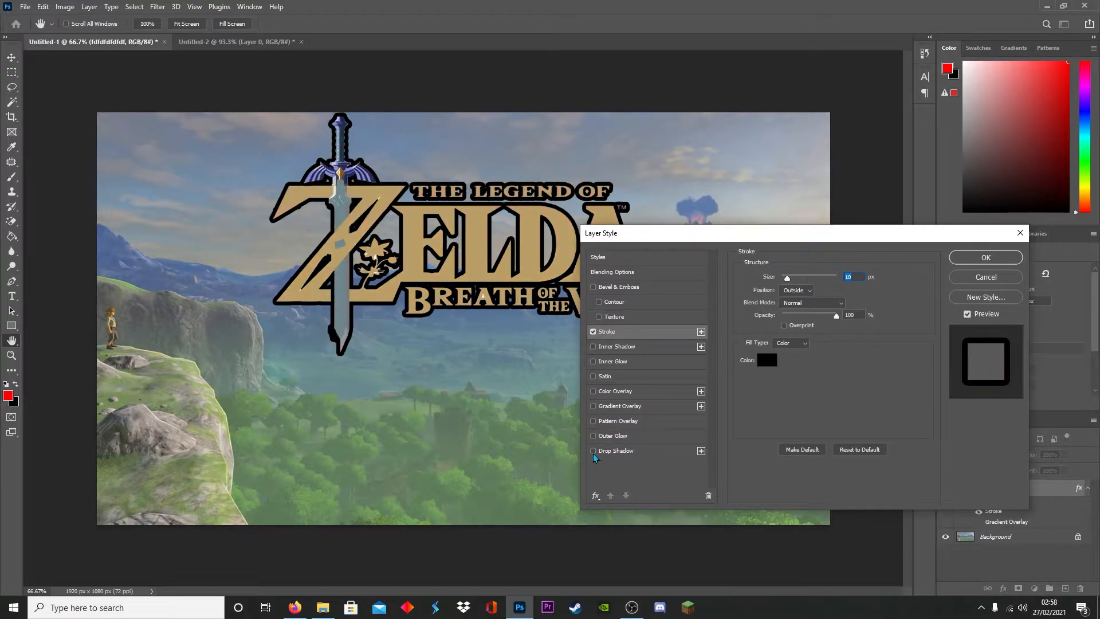
pyautogui.click(593, 451)
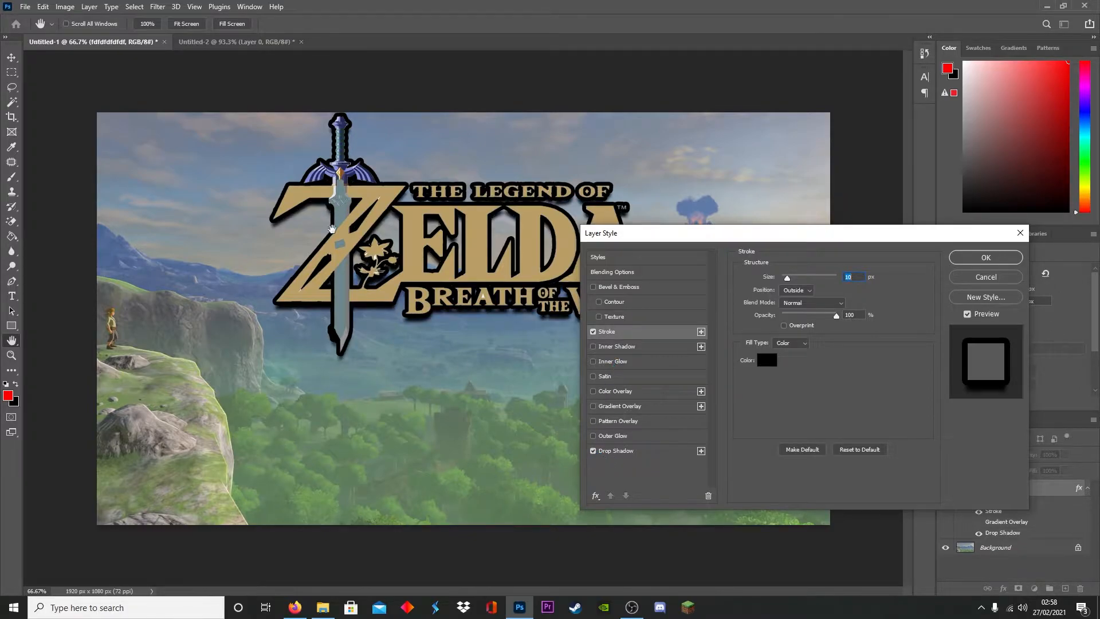
pyautogui.click(611, 452)
pyautogui.moveTo(795, 312); pyautogui.dragTo(793, 356)
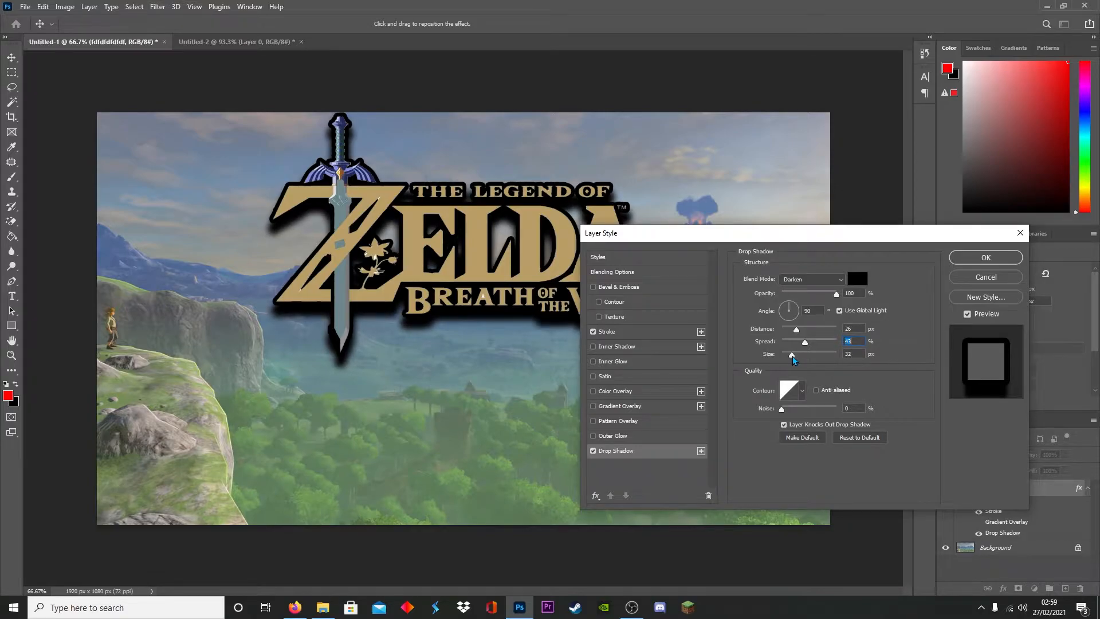
pyautogui.click(972, 259)
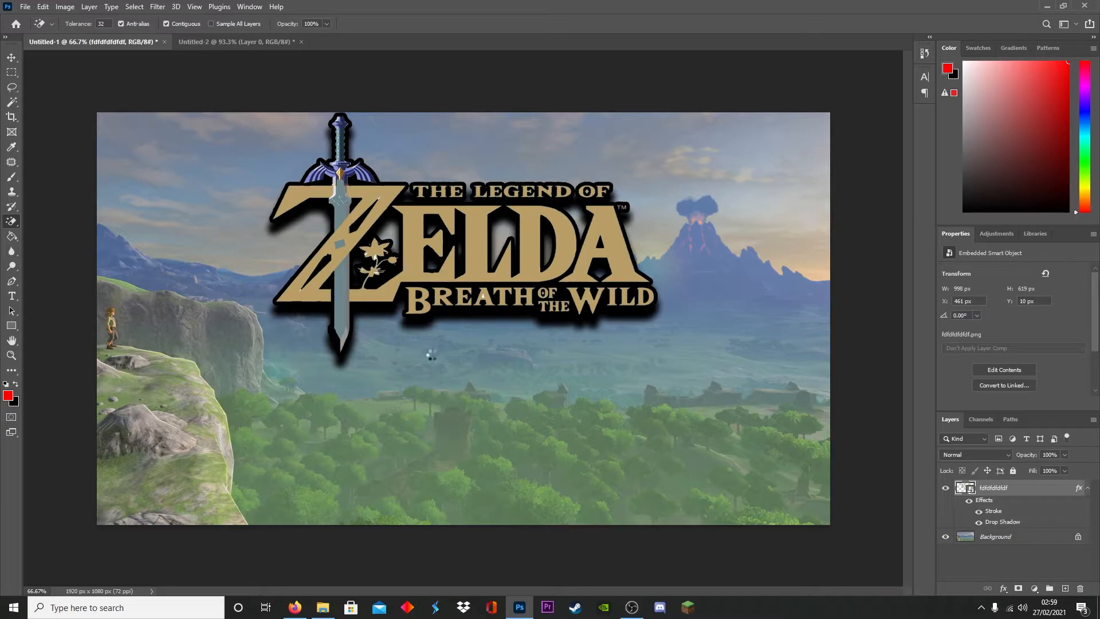
# - Add the text "True plays" in Feast of Flesh BB Italic at 30 pt below the logo
pyautogui.press('t')
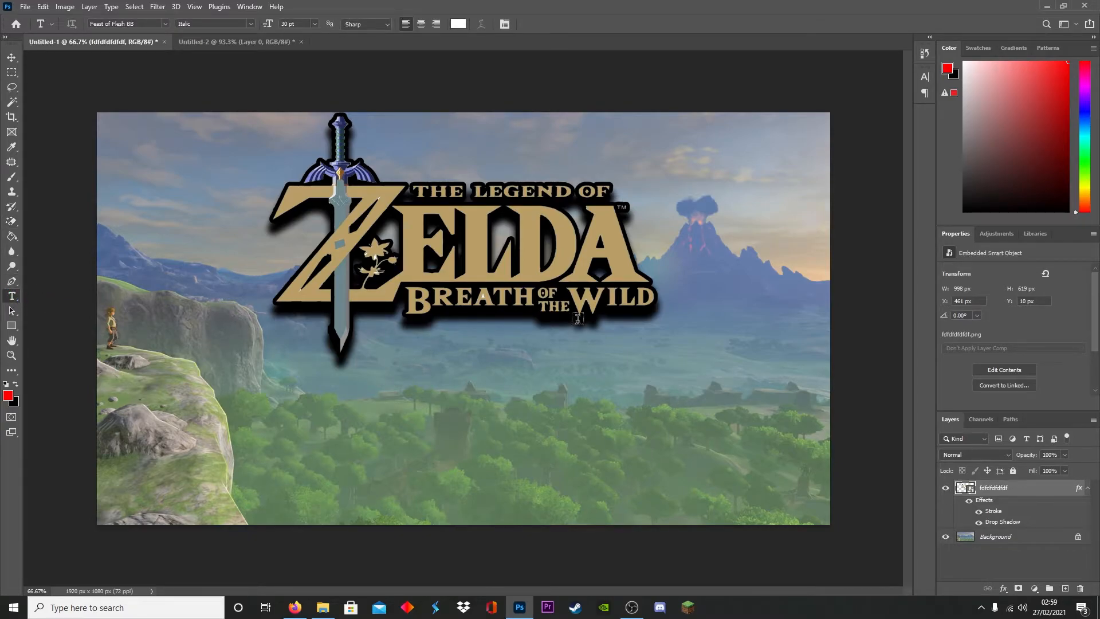
pyautogui.click(416, 364)
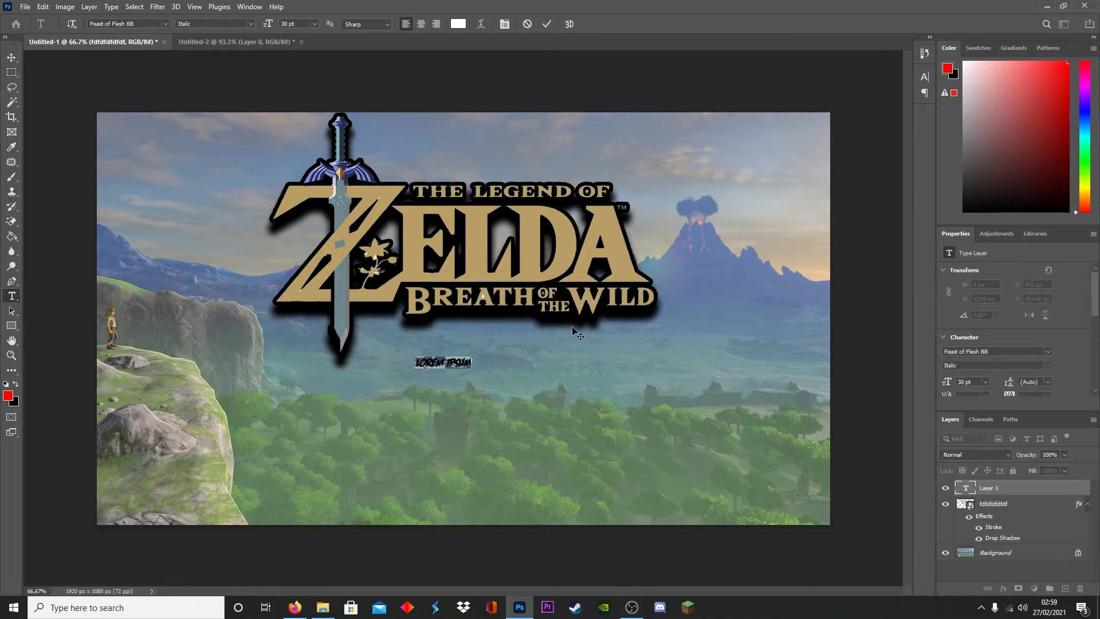
pyautogui.write('1')
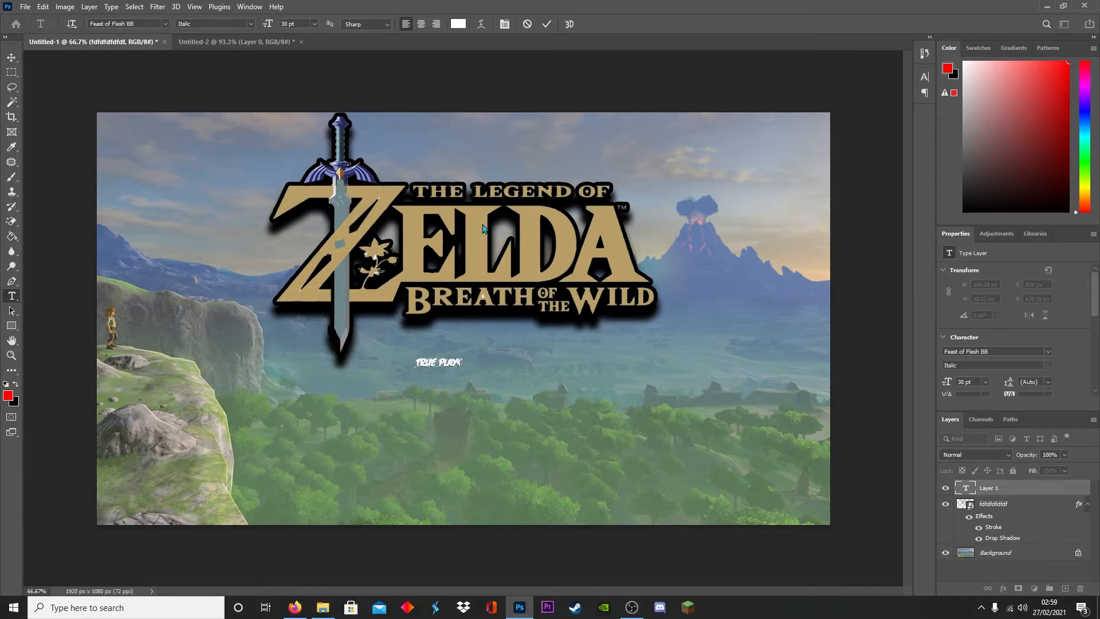
pyautogui.click(546, 24)
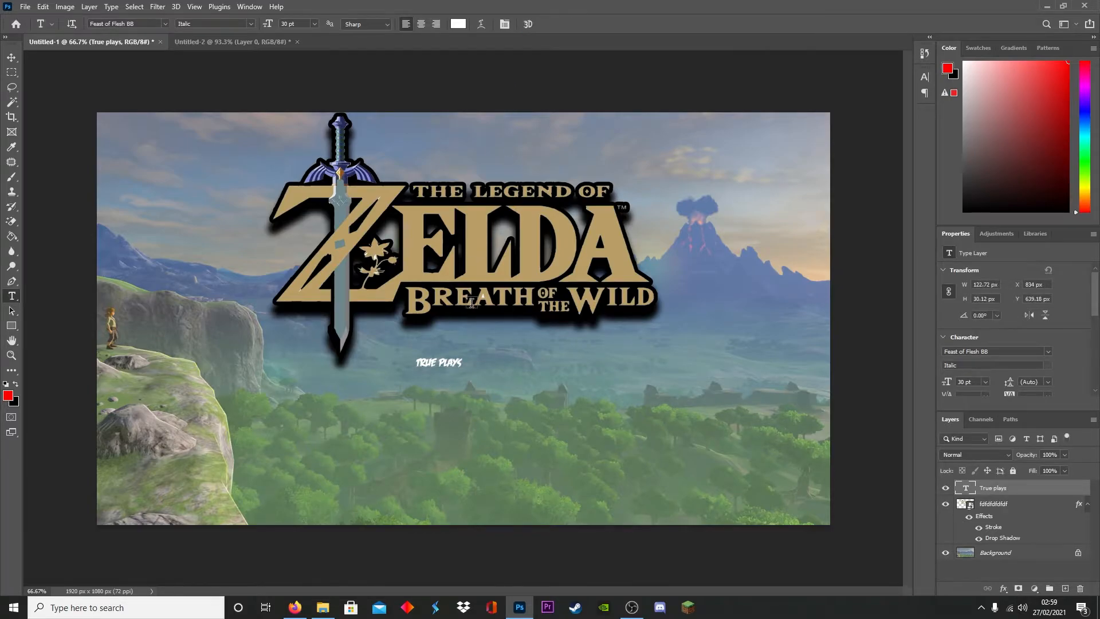
# - Enlarge the "True plays" text to about 274 x 67 px and place it above "The Legend of" at about X 823 px, Y 77 px
pyautogui.hotkey('ctrl', 't')
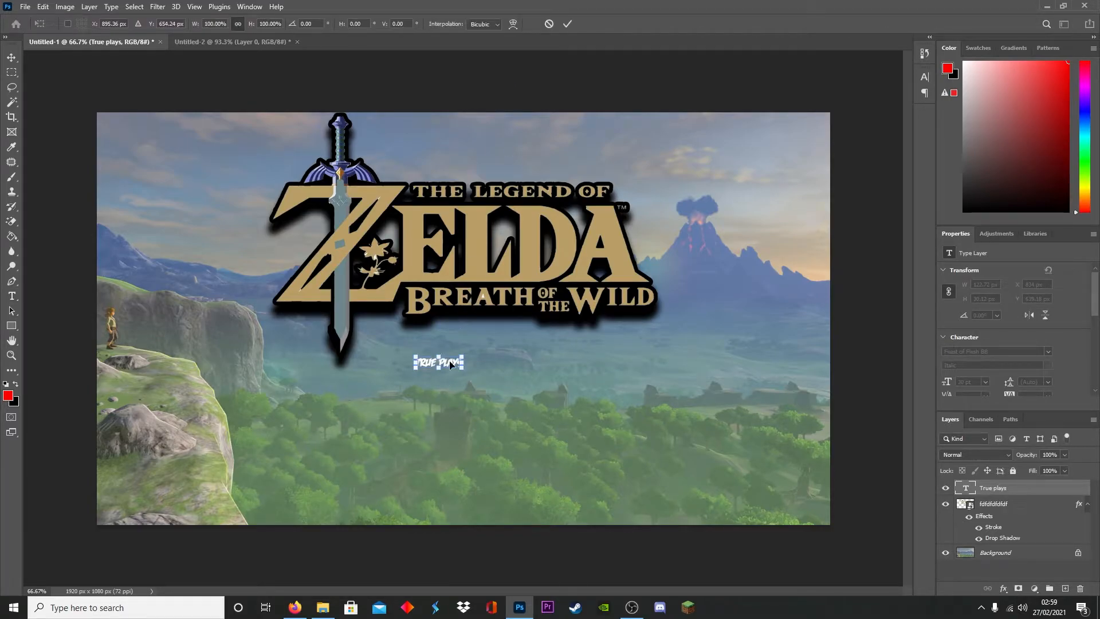
pyautogui.moveTo(462, 351); pyautogui.dragTo(489, 158)
pyautogui.click(567, 23)
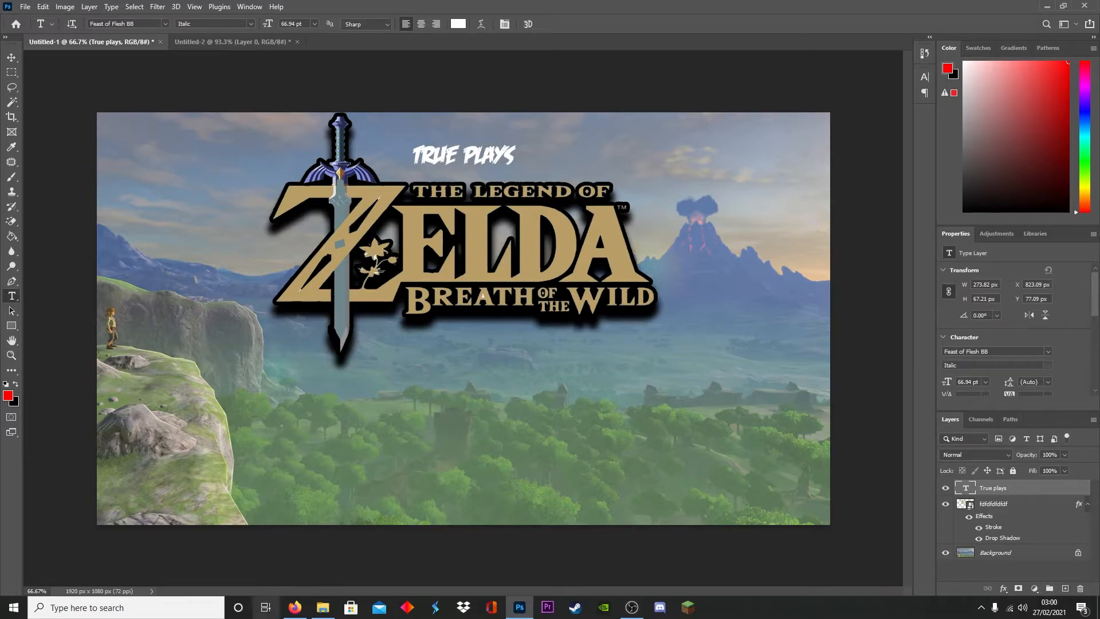
# - Switch to Firefox and change the Zelda screenshots search from image results to all web results
pyautogui.click(295, 607)
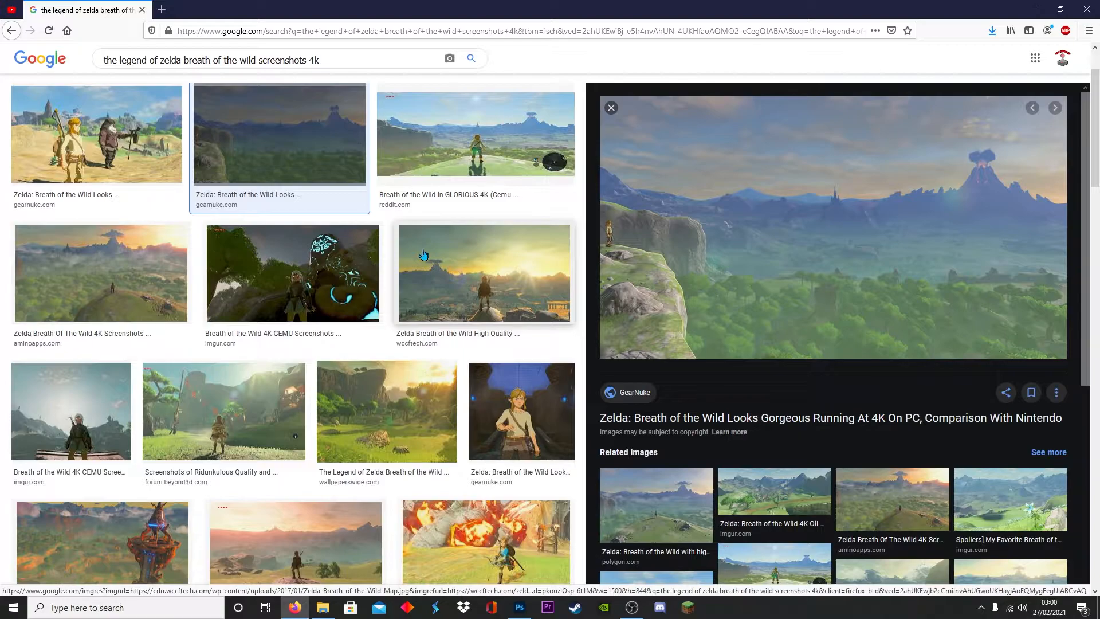
pyautogui.scroll(2, 424, 255)
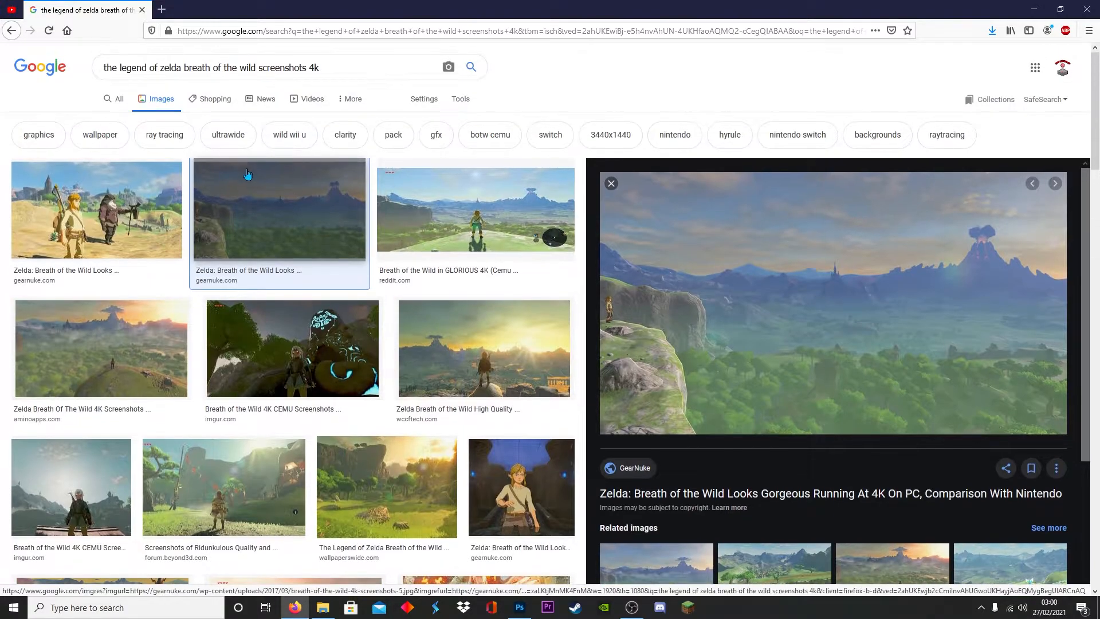
pyautogui.click(119, 100)
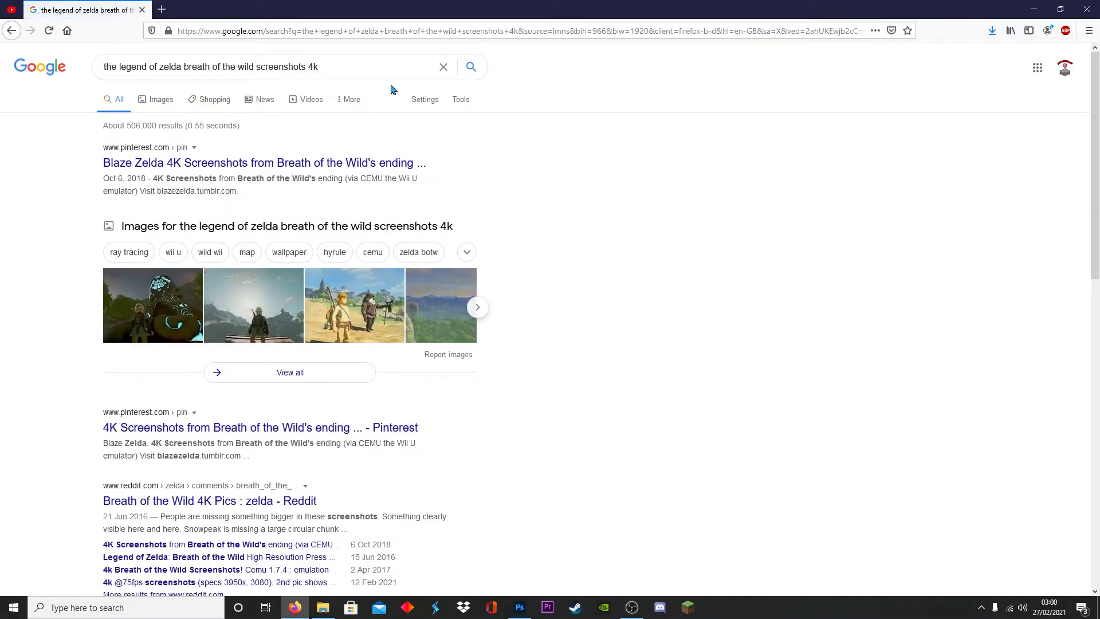
pyautogui.click(631, 607)
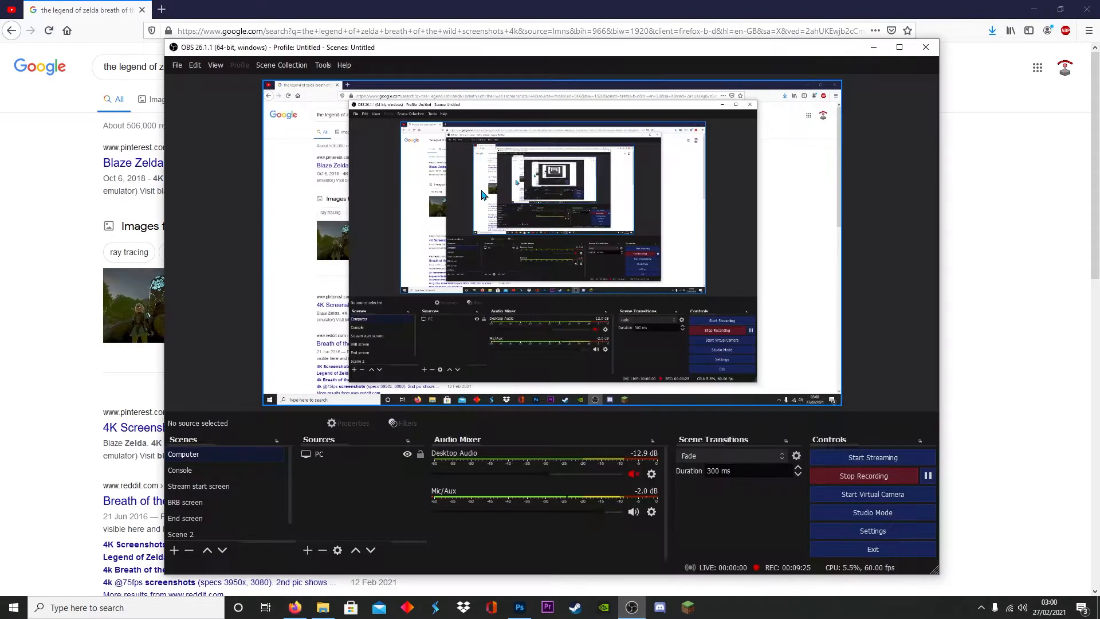
pyautogui.click(520, 607)
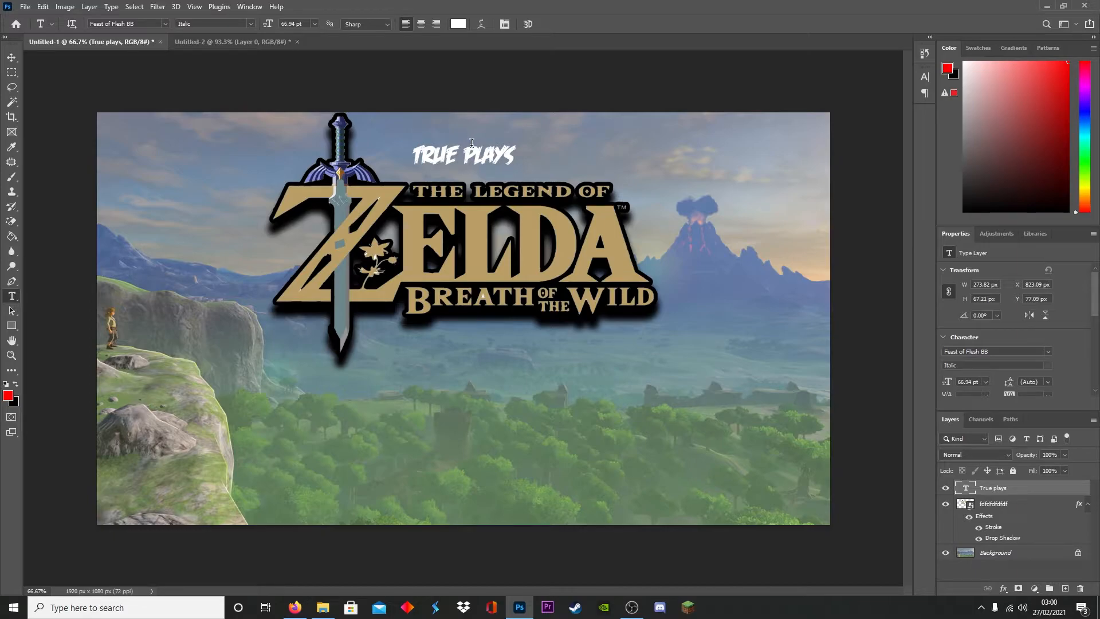
pyautogui.click(430, 155)
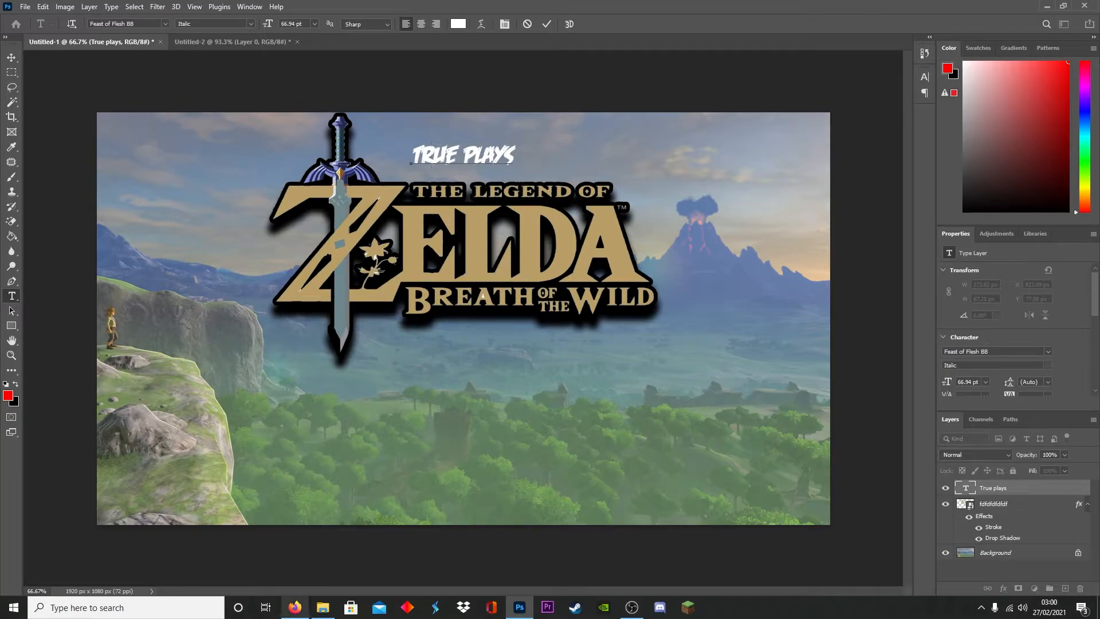
# - Search Google in Firefox for "the legend of zelda breath of the wild text font"
pyautogui.click(295, 607)
pyautogui.moveTo(337, 67); pyautogui.dragTo(256, 67)
pyautogui.write('t')
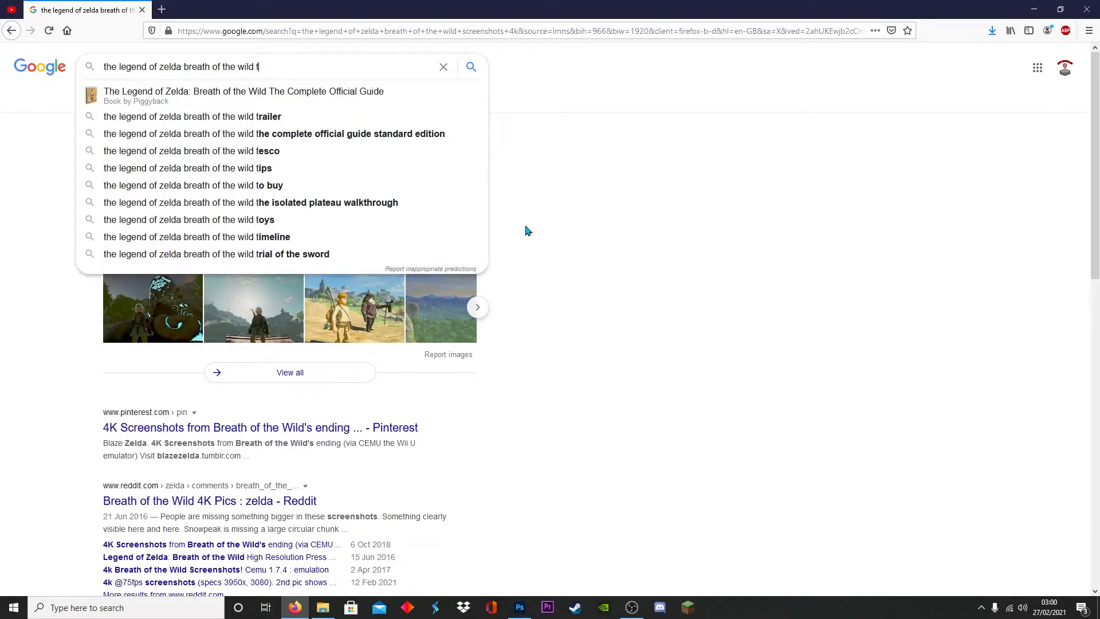
pyautogui.write('ext font')
pyautogui.press('Return')
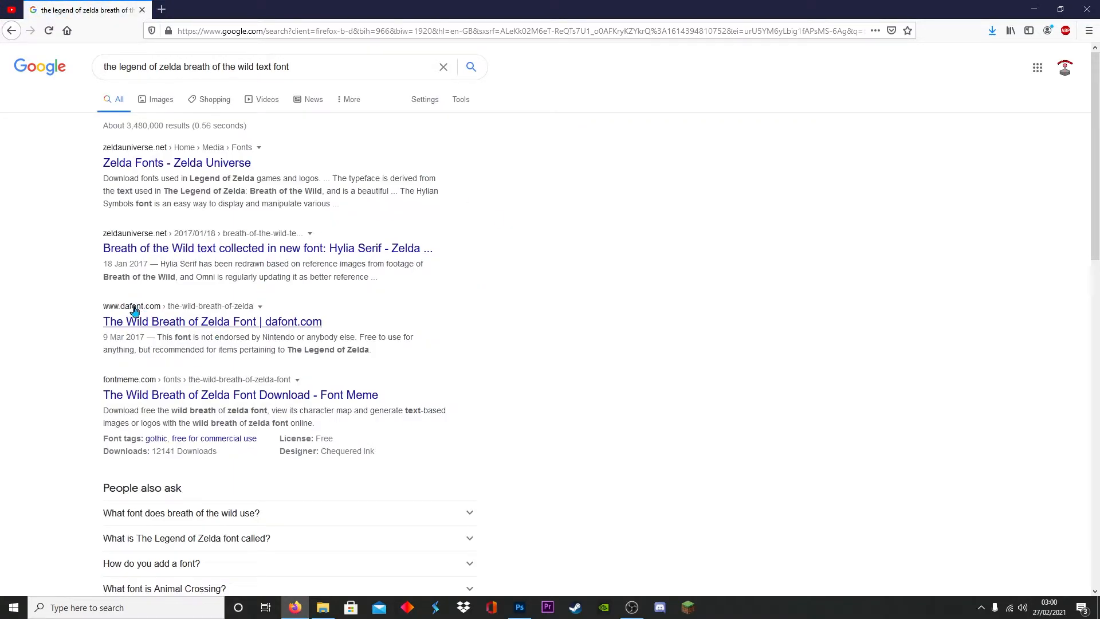
# - Open the dafont.com page for The Wild Breath of Zelda font and review its character set
pyautogui.click(188, 327)
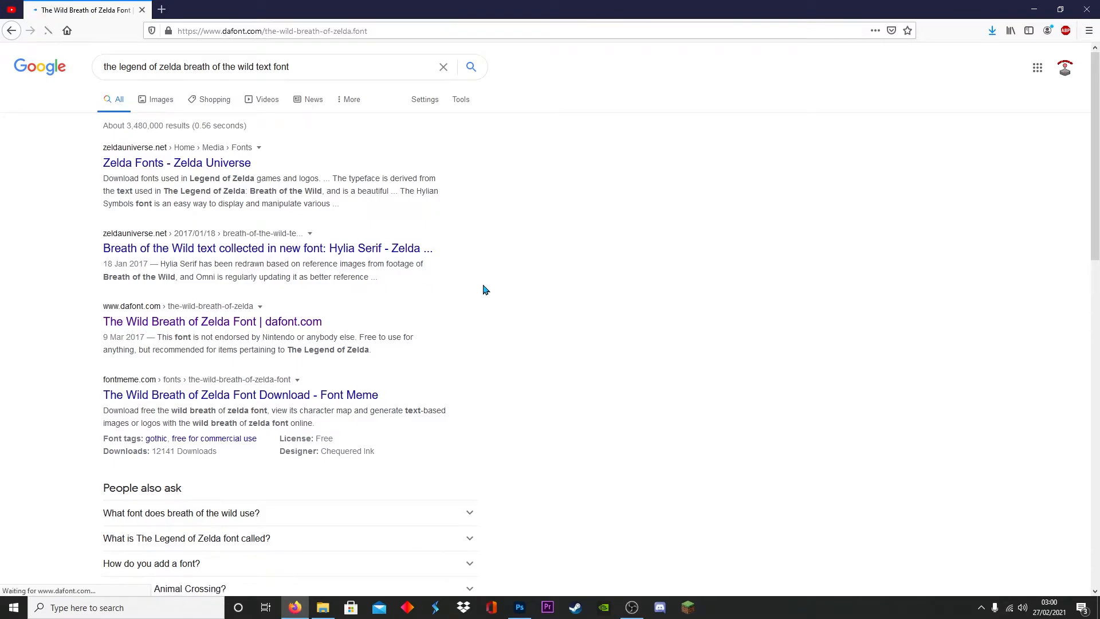
pyautogui.scroll(-2, 440, 384)
pyautogui.scroll(-8, 440, 384)
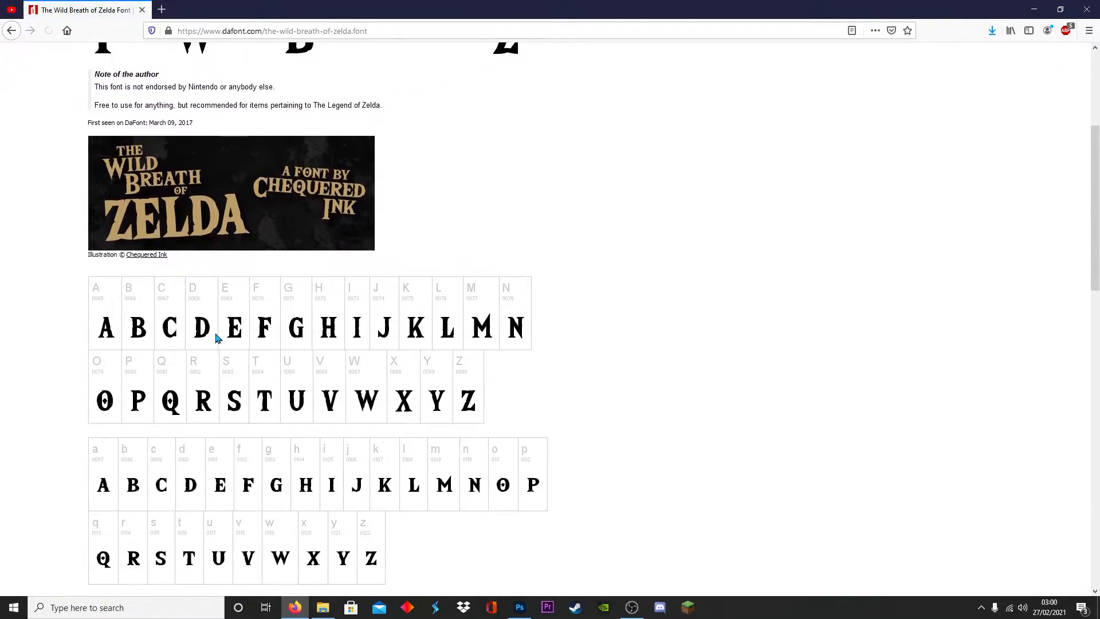
pyautogui.scroll(9, 217, 420)
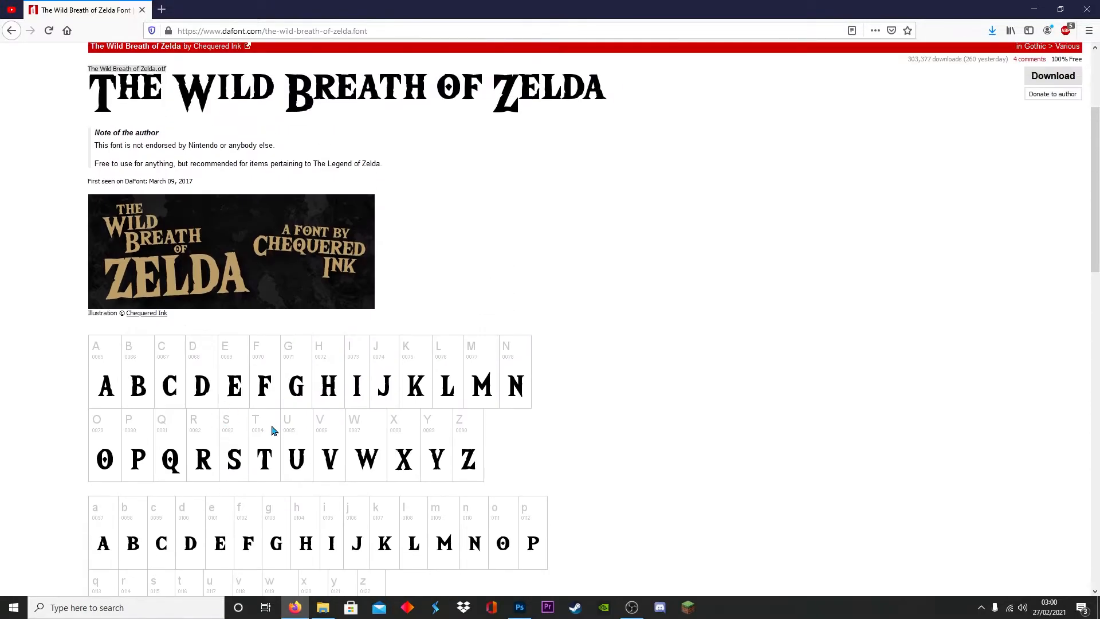
pyautogui.scroll(-2, 209, 471)
pyautogui.scroll(1, 209, 471)
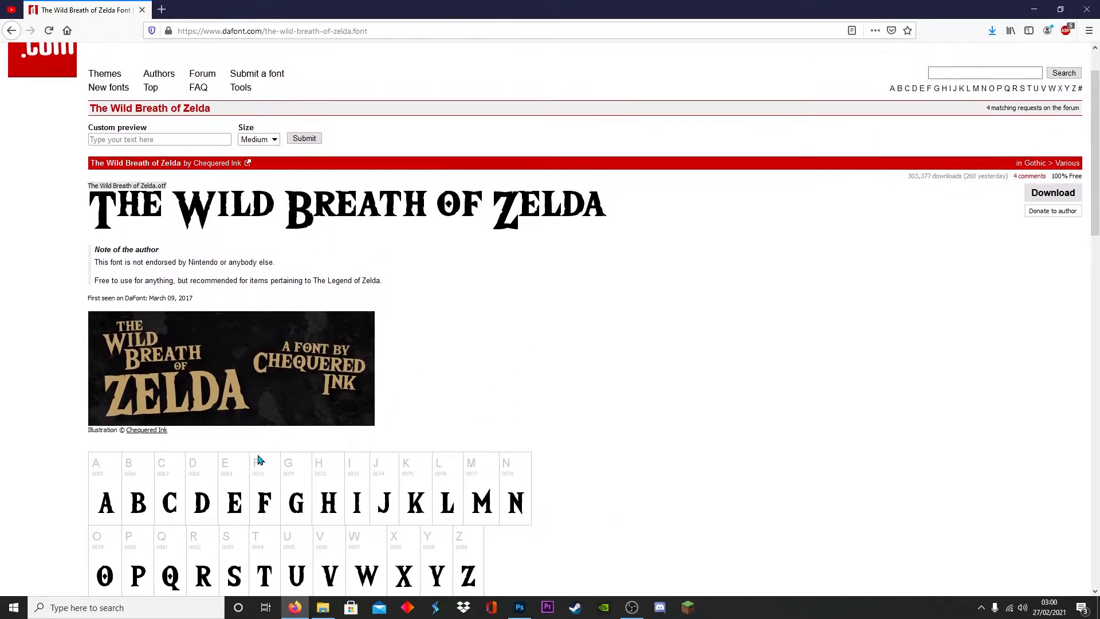
pyautogui.scroll(1, 257, 460)
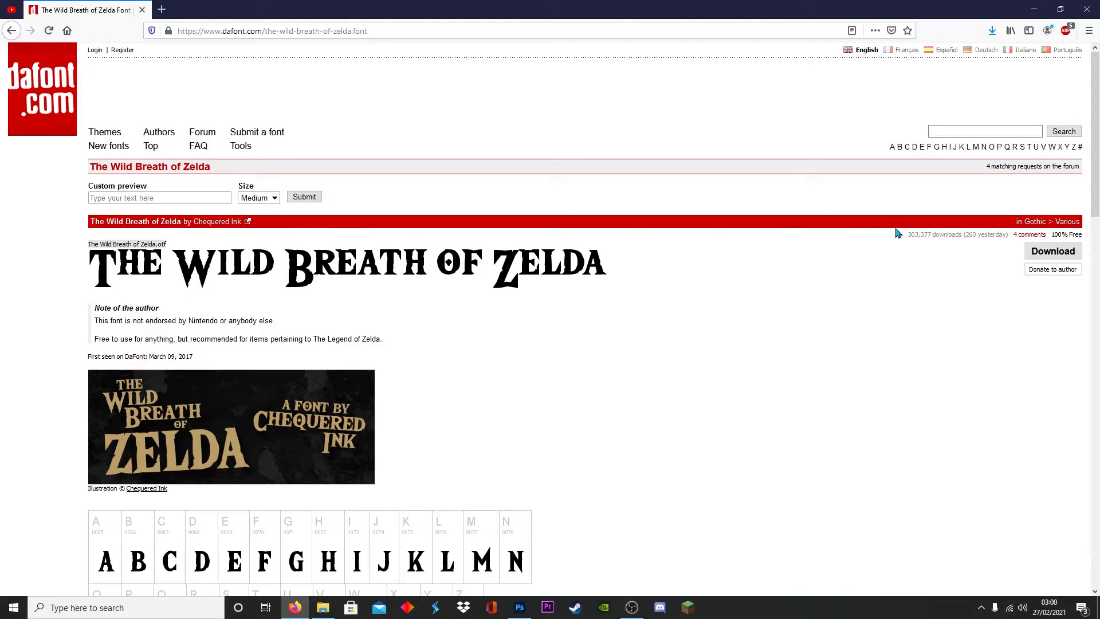
# - Download the_wild_breath_of_zelda.zip by opening it with WinRAR, and open the OpenType font file it contains
pyautogui.click(1032, 251)
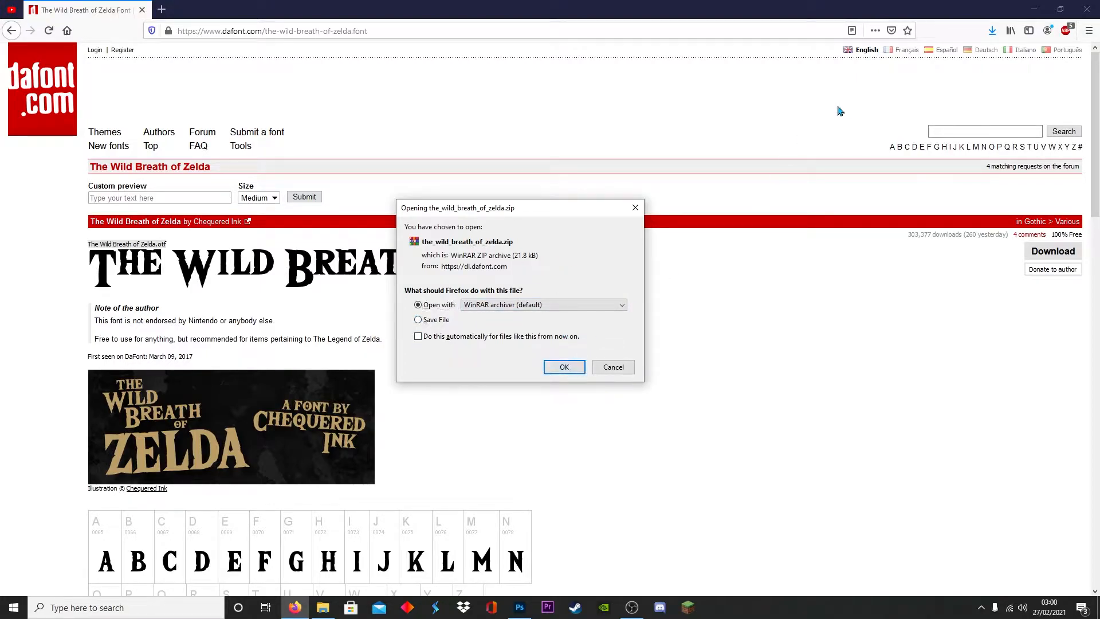
pyautogui.click(560, 367)
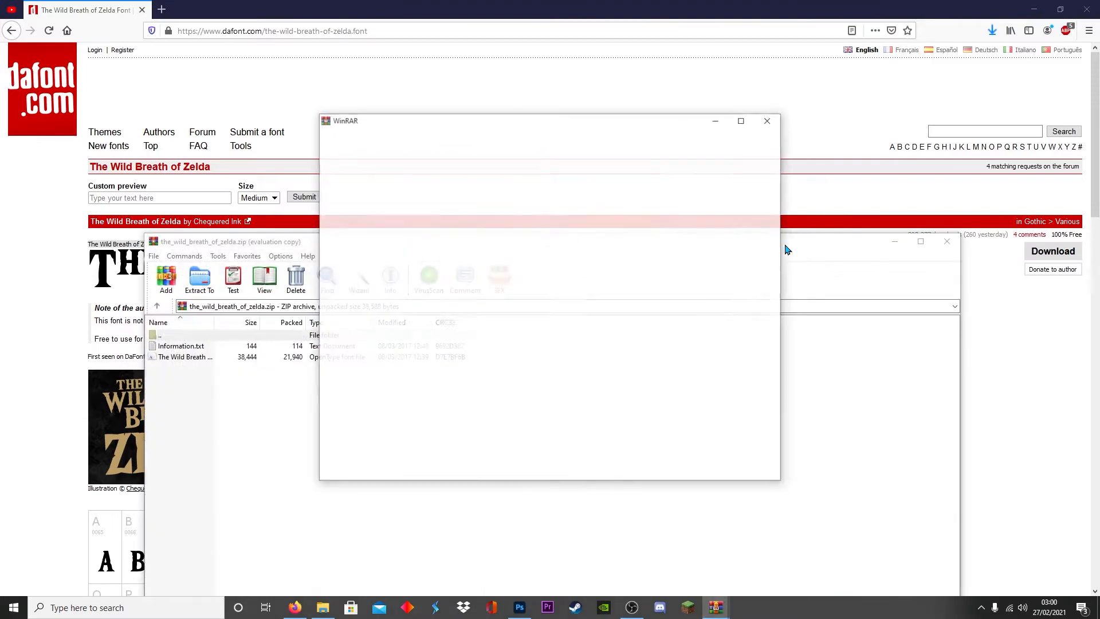
pyautogui.click(768, 120)
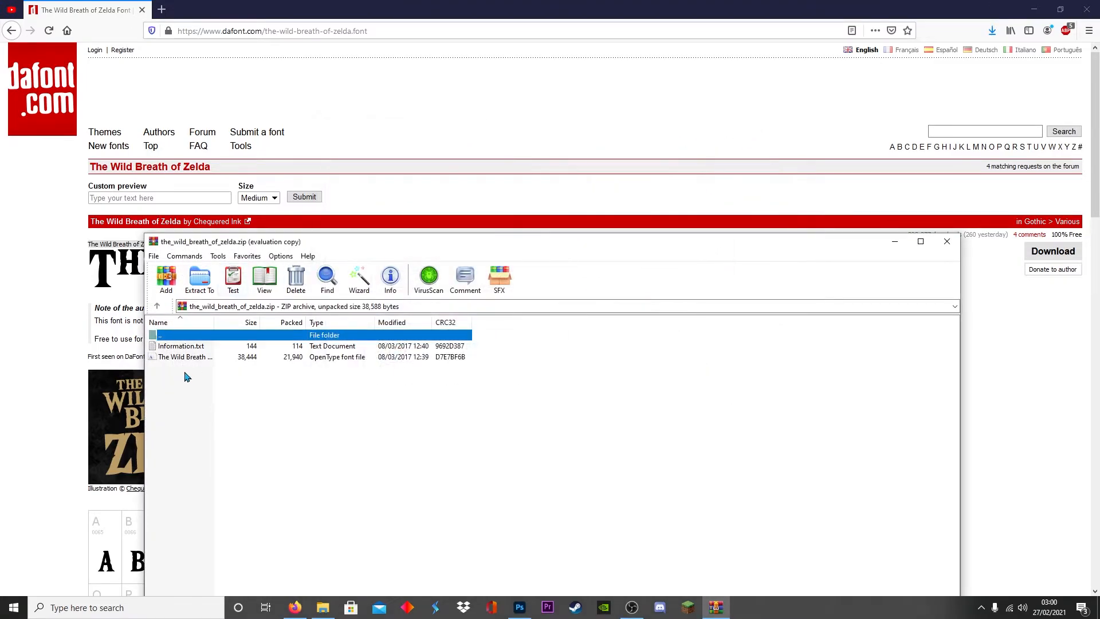
pyautogui.doubleClick(178, 357)
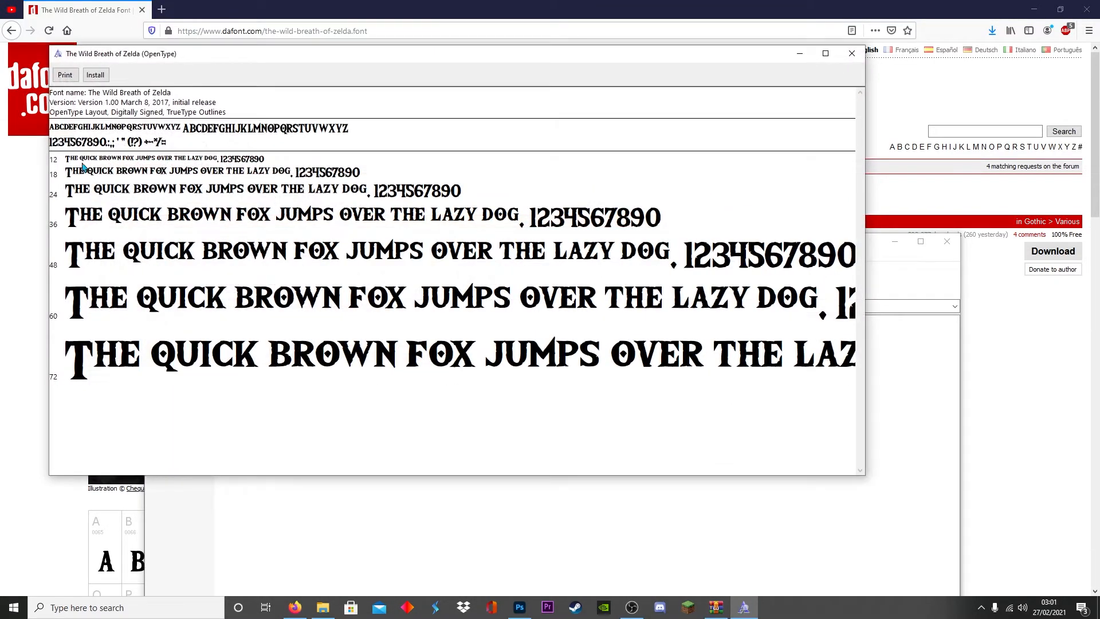
# - Install The Wild Breath of Zelda font, switch to Photoshop and commit the current edit of the True plays text
pyautogui.click(96, 75)
pyautogui.click(520, 607)
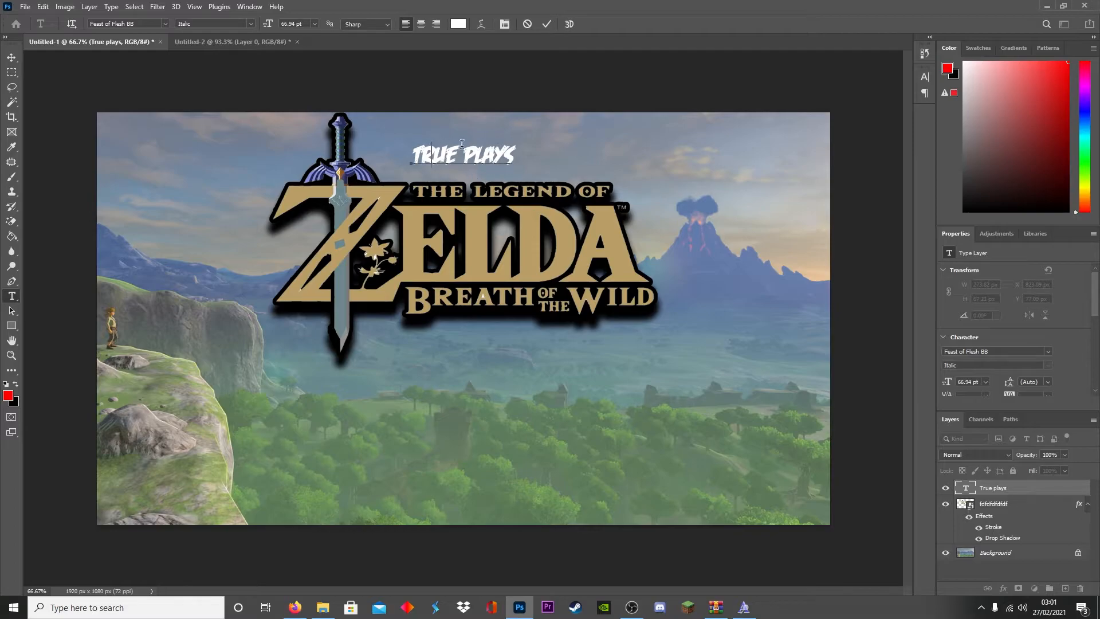
pyautogui.click(548, 24)
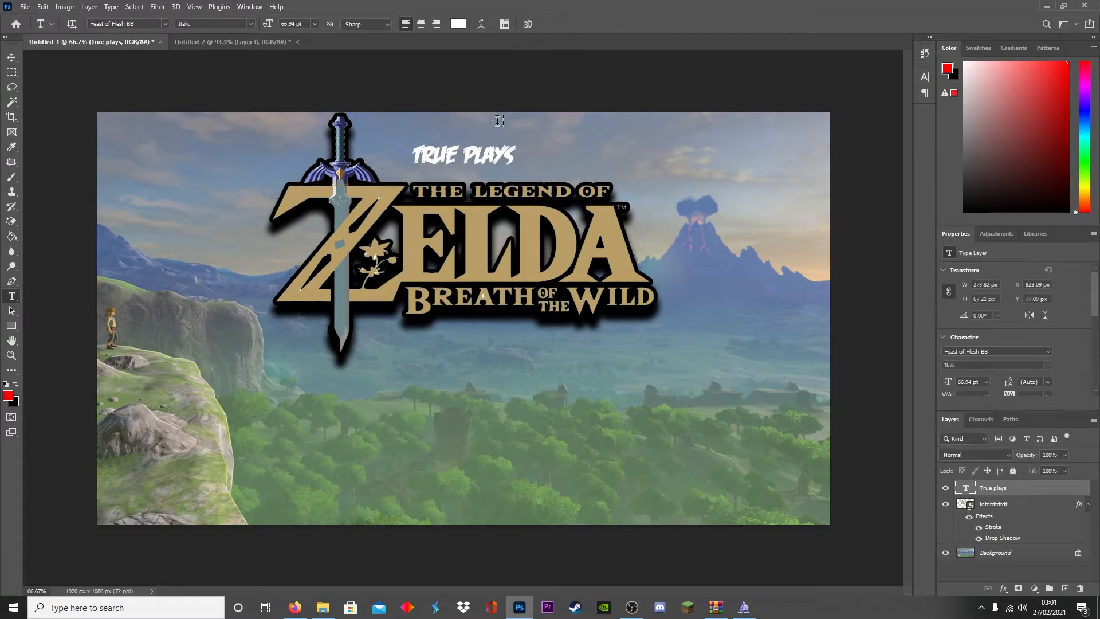
# - Try to set the True plays text to The Wild Breath of Zelda Regular without selecting its letters
pyautogui.click(471, 153)
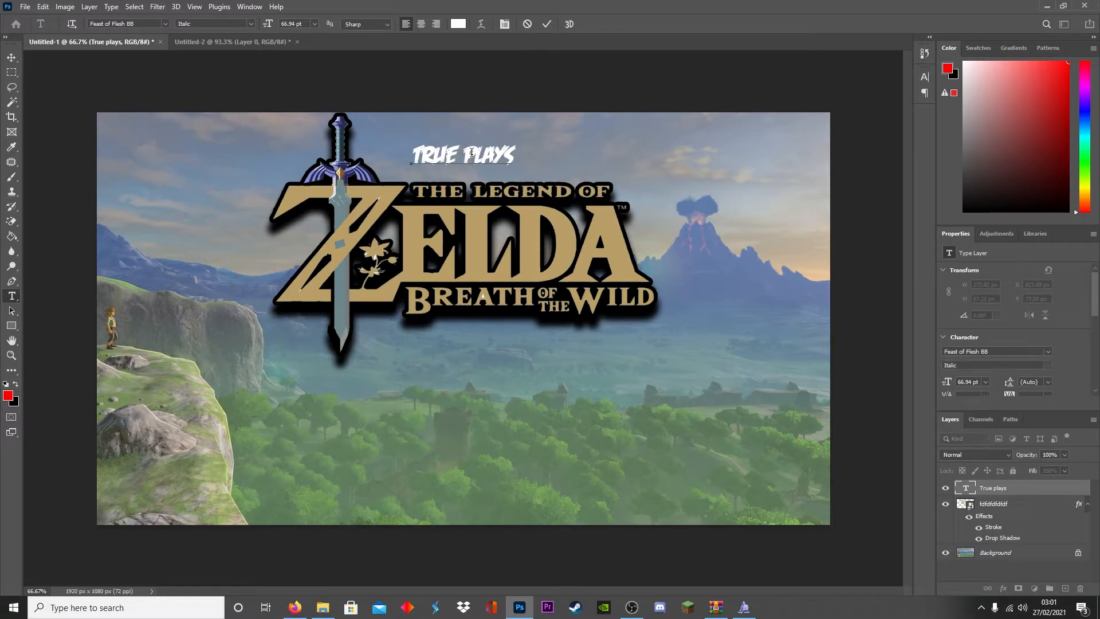
pyautogui.click(963, 351)
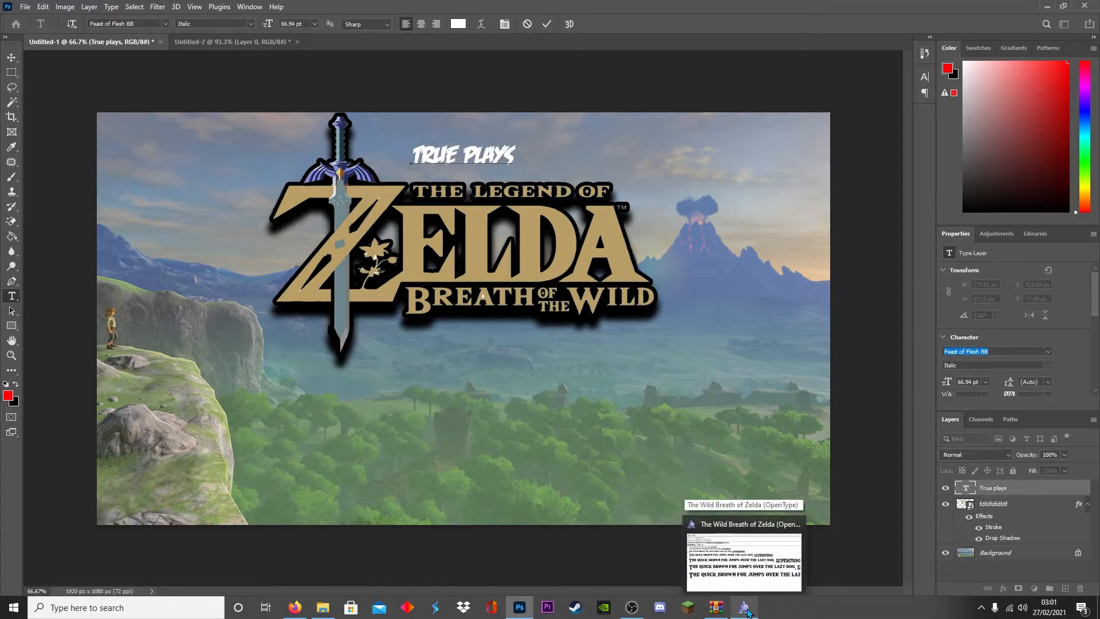
pyautogui.write('t')
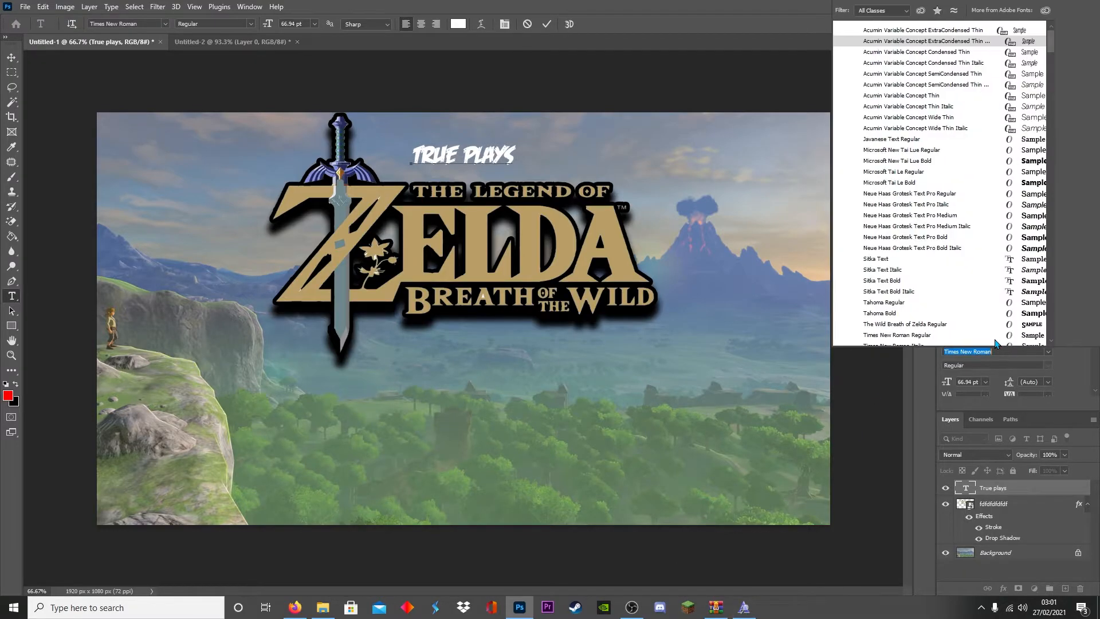
pyautogui.write('he')
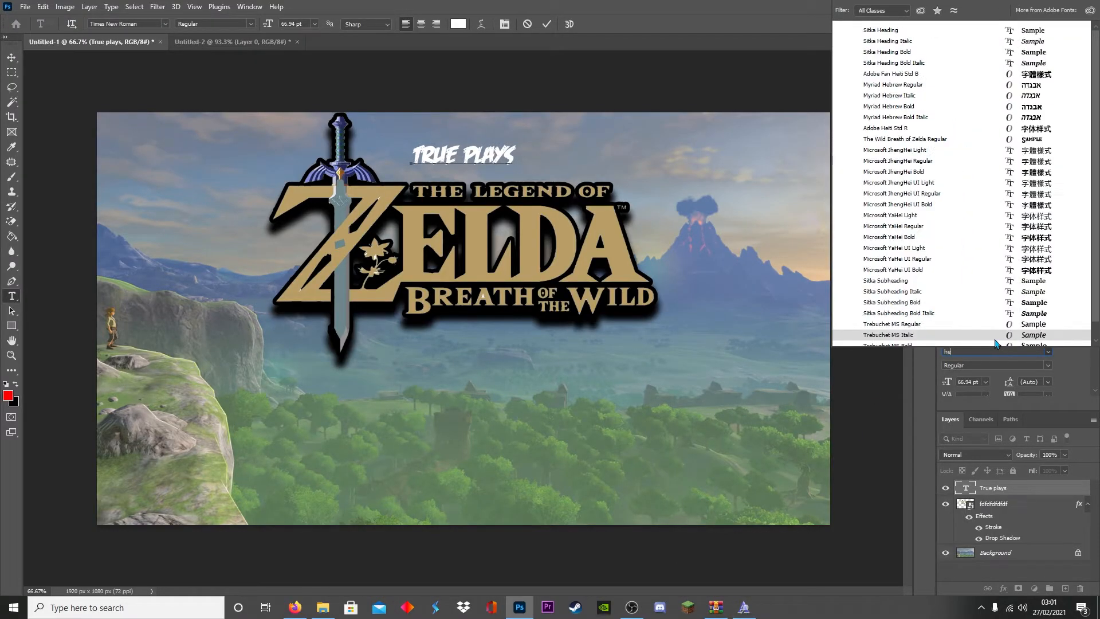
pyautogui.press('BackSpace')
pyautogui.press('BackSpace')
pyautogui.write('the')
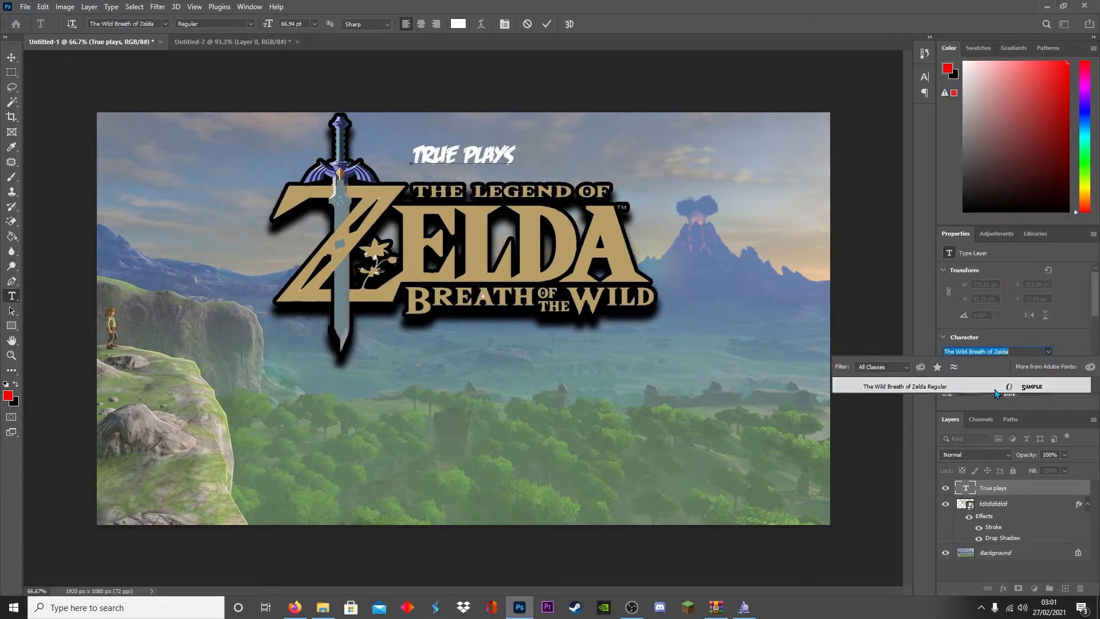
pyautogui.click(995, 387)
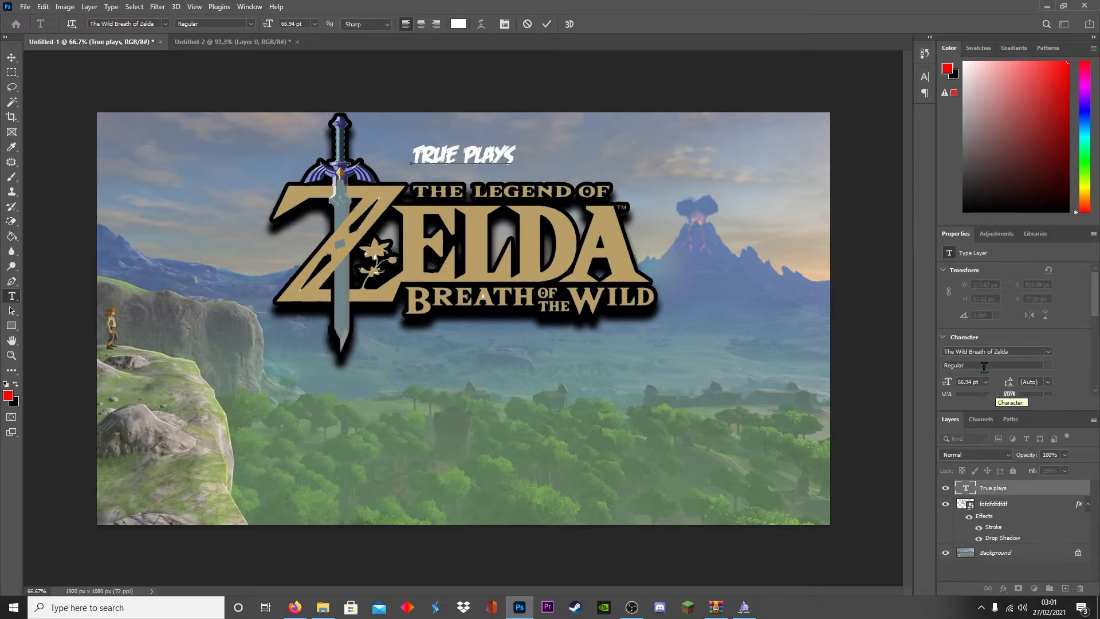
# - Select all of the True plays text, change its font to The Wild Breath of Zelda Regular and commit the edit
pyautogui.click(462, 146)
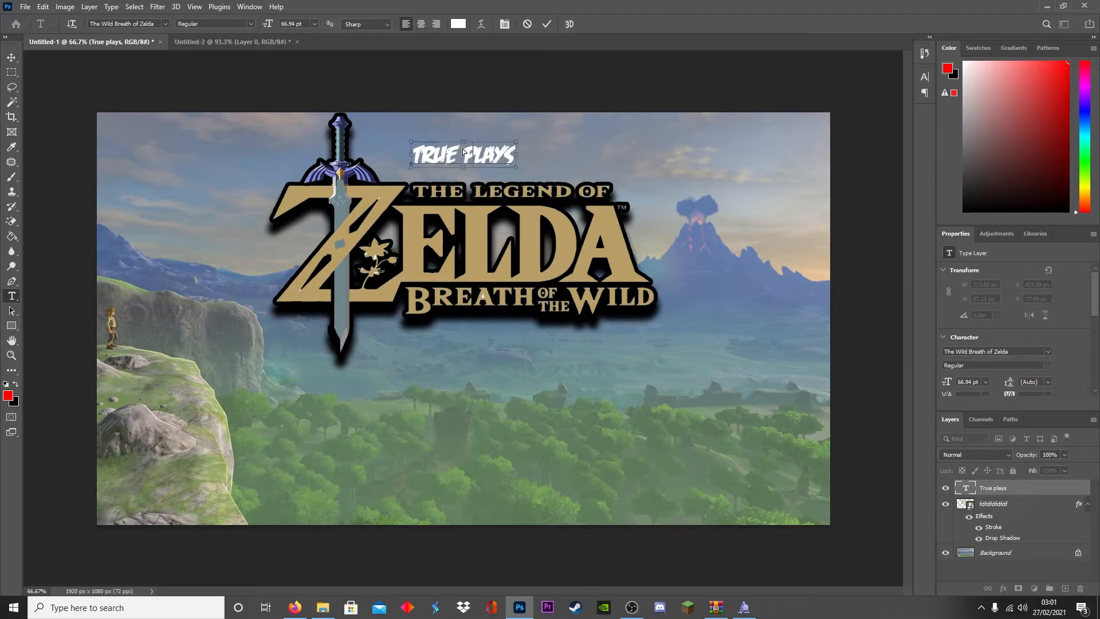
pyautogui.hotkey('ctrl', 'a')
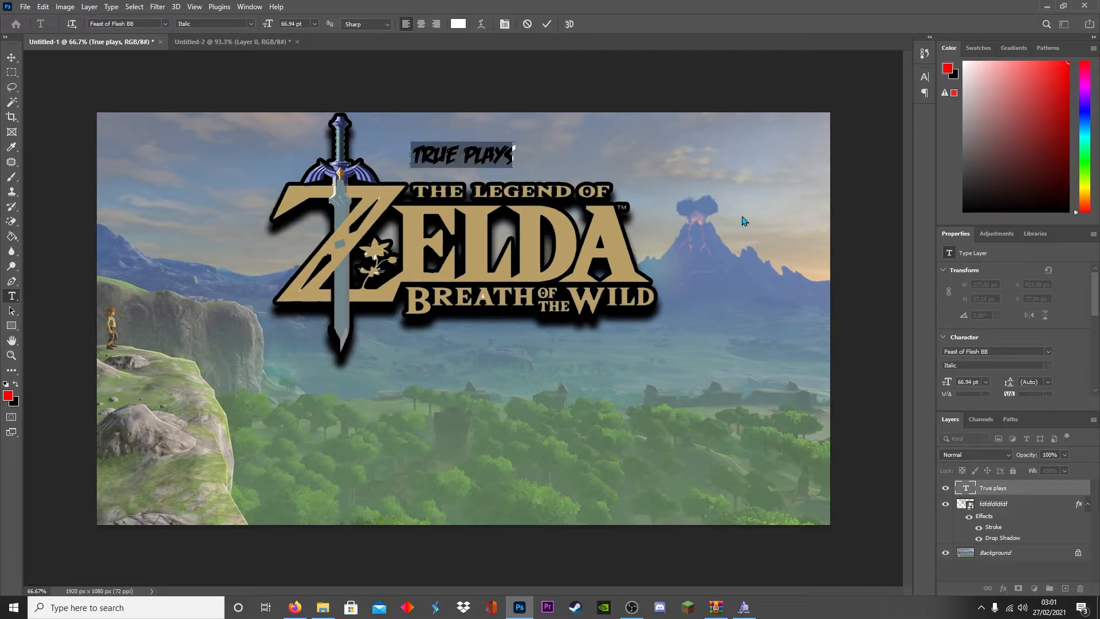
pyautogui.click(1033, 352)
pyautogui.write('the')
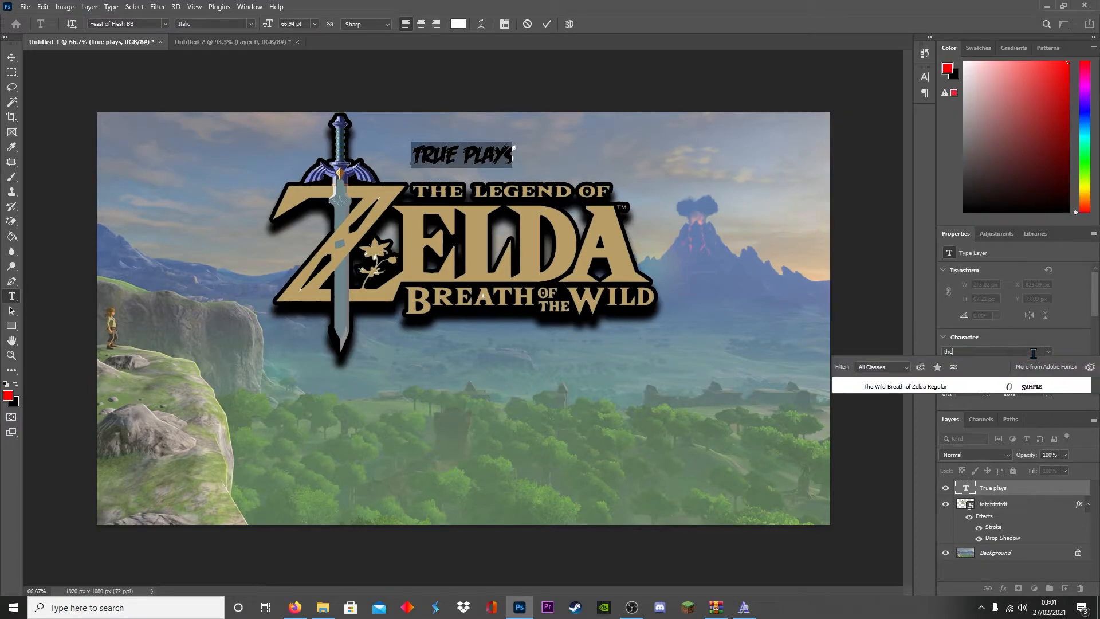
pyautogui.click(1020, 388)
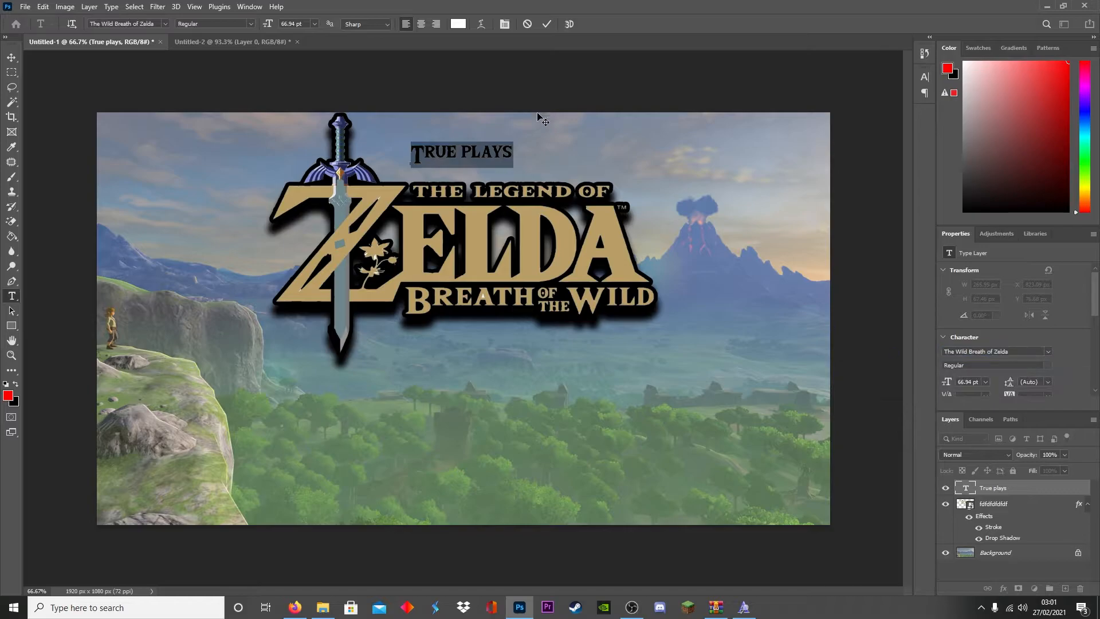
pyautogui.click(547, 24)
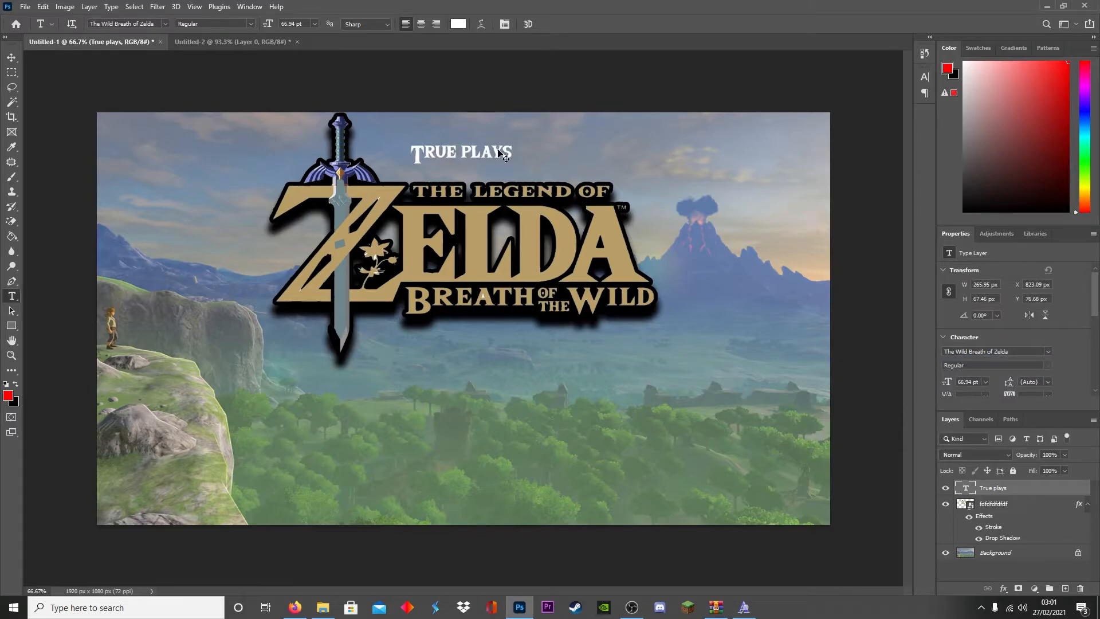
# - Scale the True plays text to about 150% and position it just above the logo's "The Legend of" line
pyautogui.hotkey('ctrl', 't')
pyautogui.moveTo(508, 137); pyautogui.dragTo(479, 150)
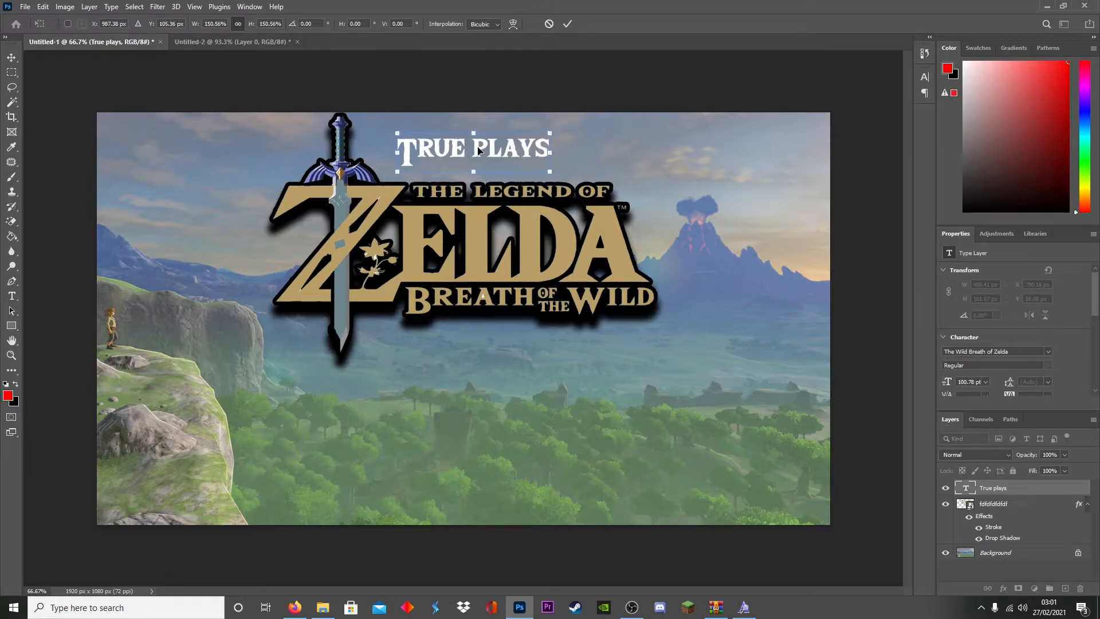
pyautogui.click(567, 23)
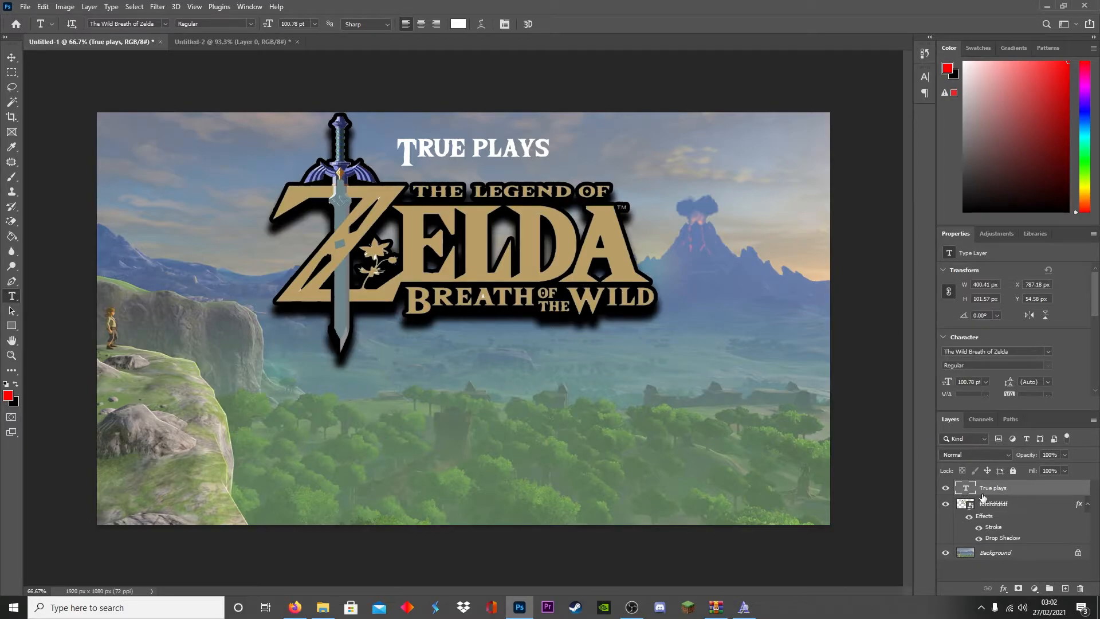
# - Apply a black stroke and an adjusted drop shadow to the True plays text layer
pyautogui.rightClick(962, 489)
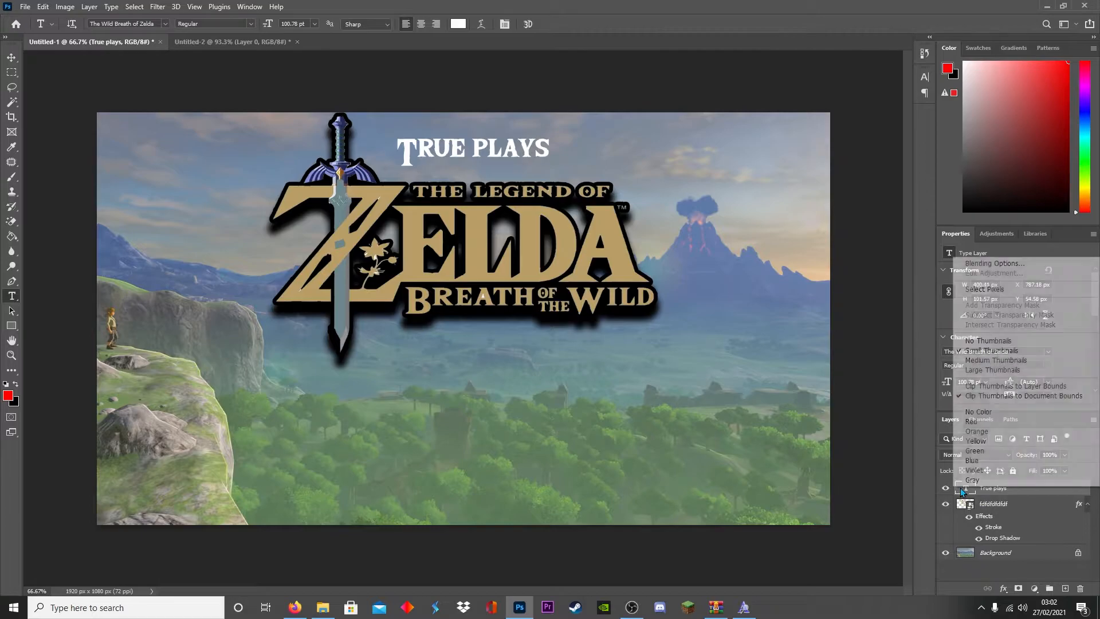
pyautogui.click(992, 264)
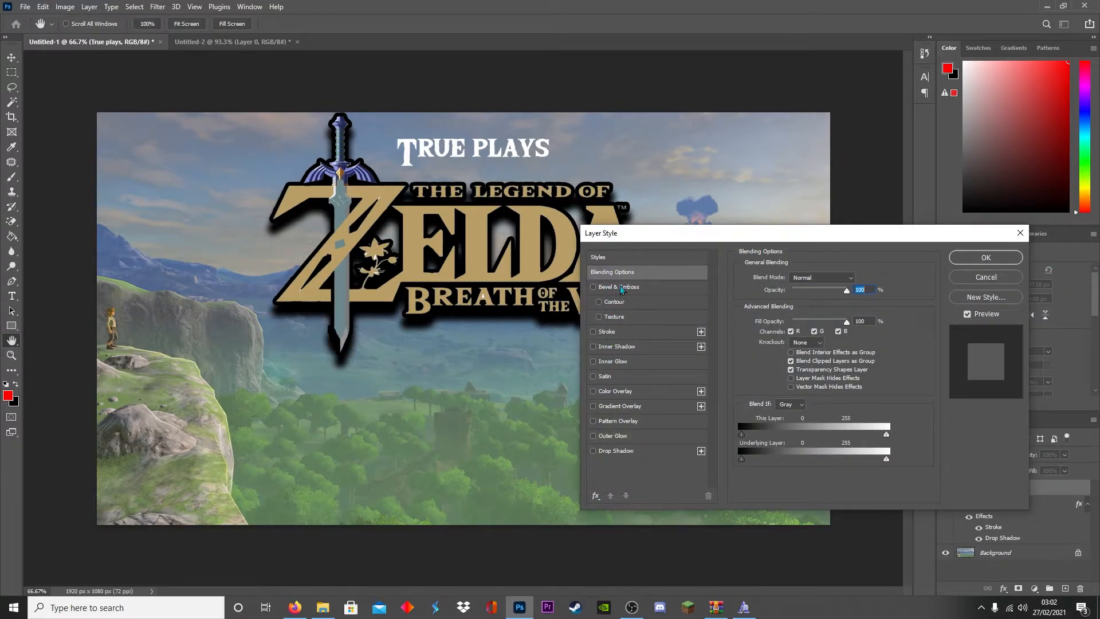
pyautogui.click(594, 332)
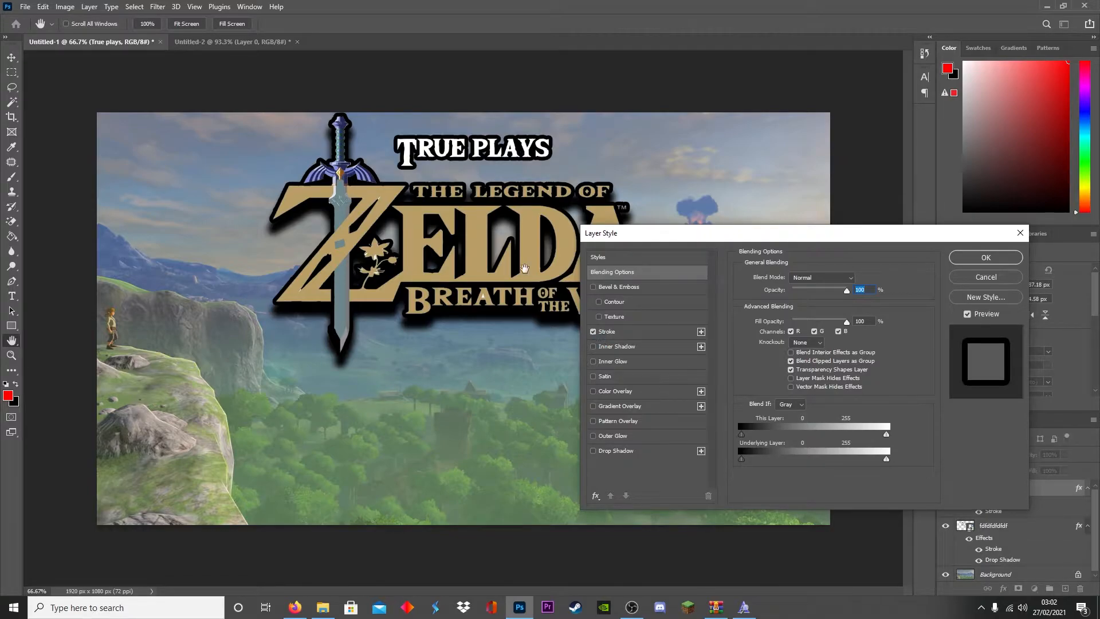
pyautogui.click(594, 347)
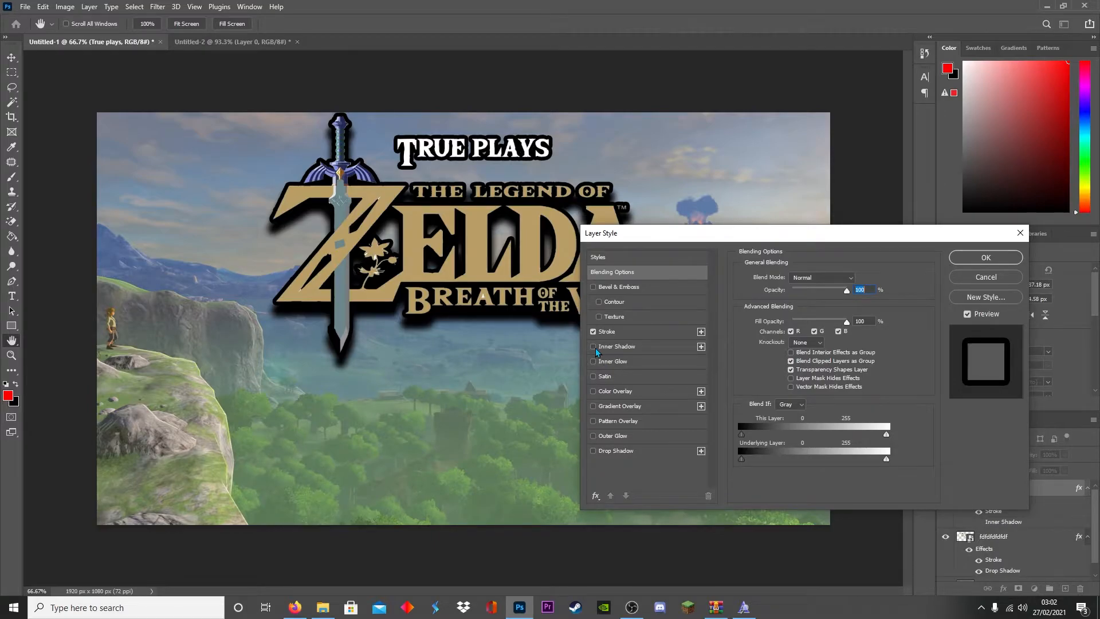
pyautogui.click(593, 346)
pyautogui.click(593, 451)
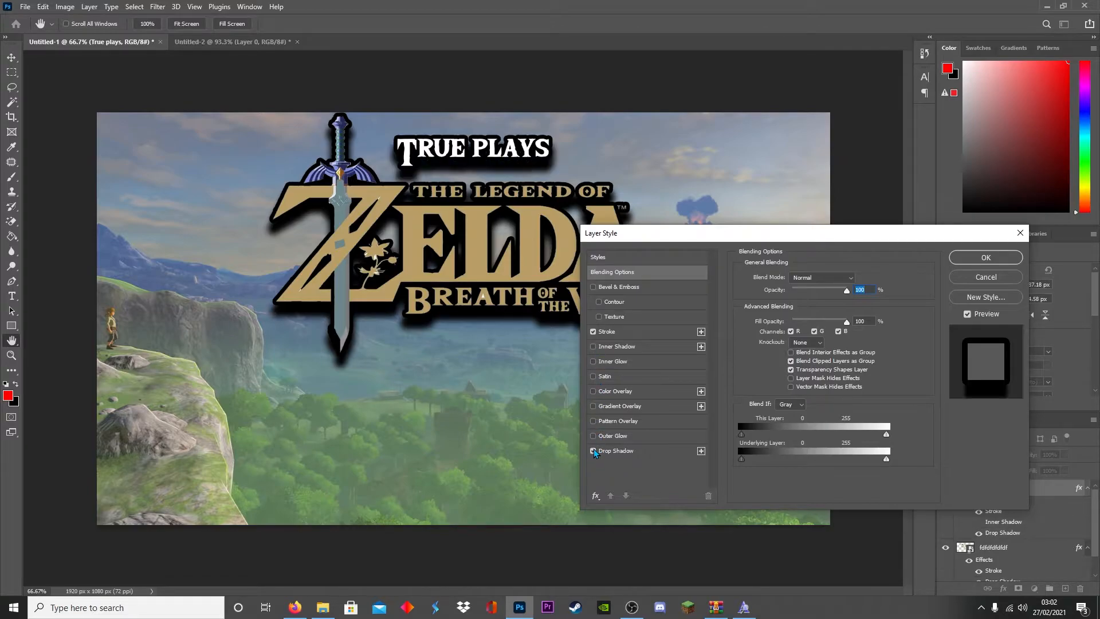
pyautogui.click(607, 451)
pyautogui.moveTo(797, 332); pyautogui.dragTo(789, 357)
pyautogui.click(962, 259)
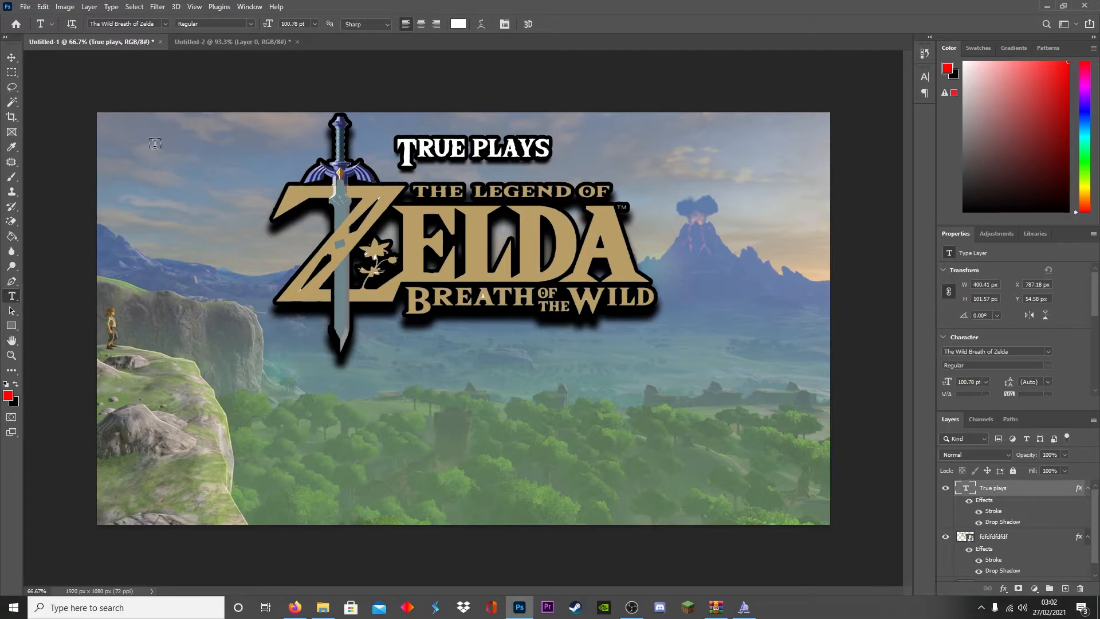
# - Sample a brown foreground color from the character on the cliff and rasterize the True plays text layer for filling
pyautogui.click(7, 149)
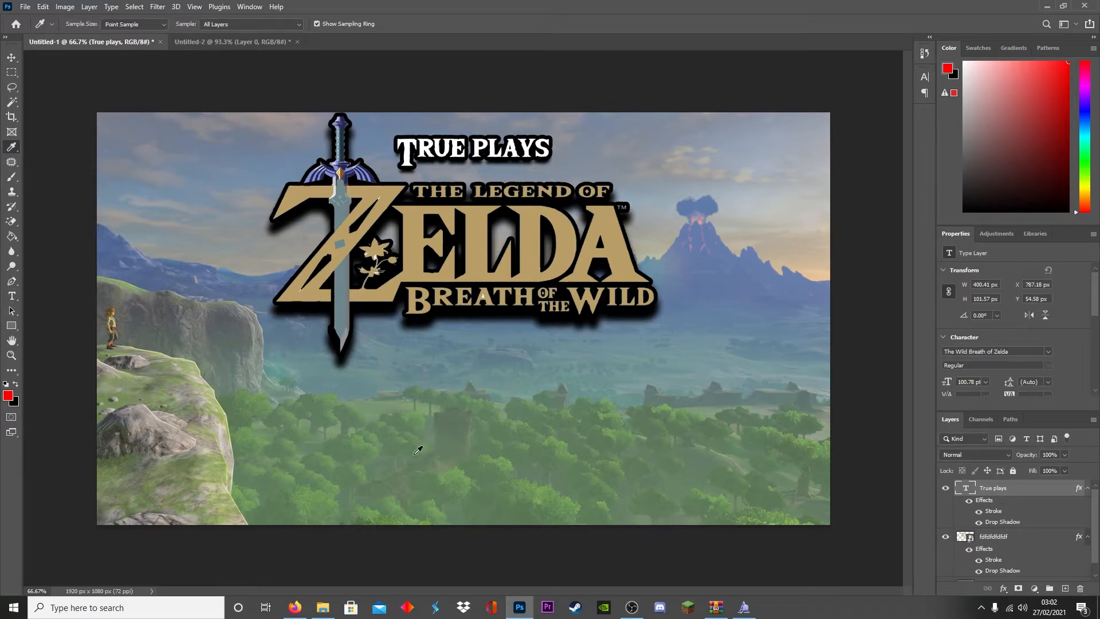
pyautogui.click(112, 312)
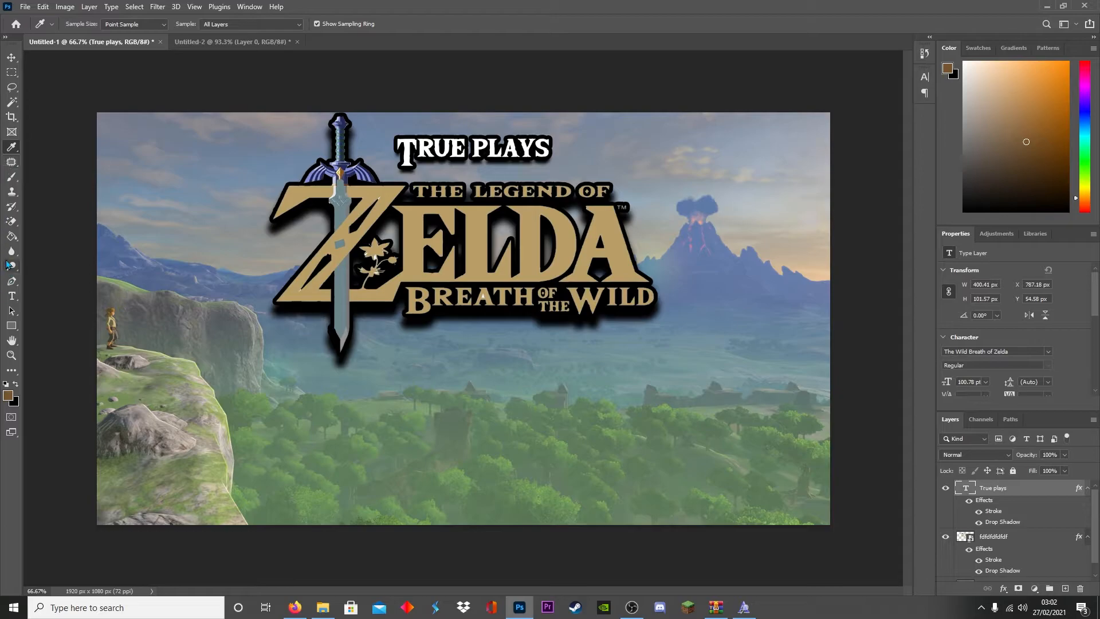
pyautogui.click(11, 235)
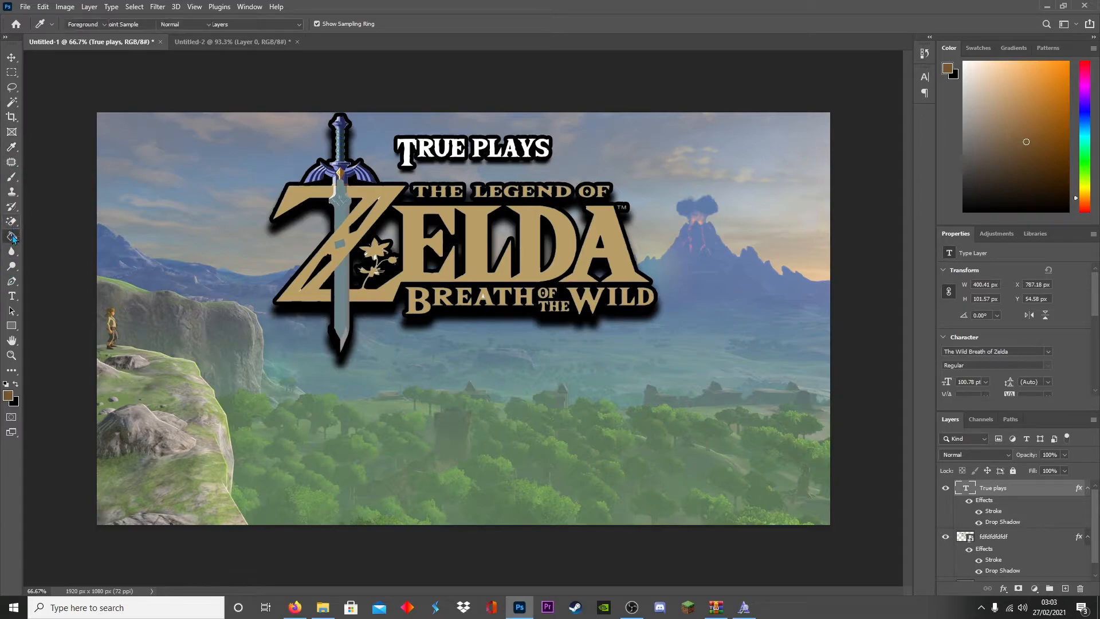
pyautogui.click(426, 144)
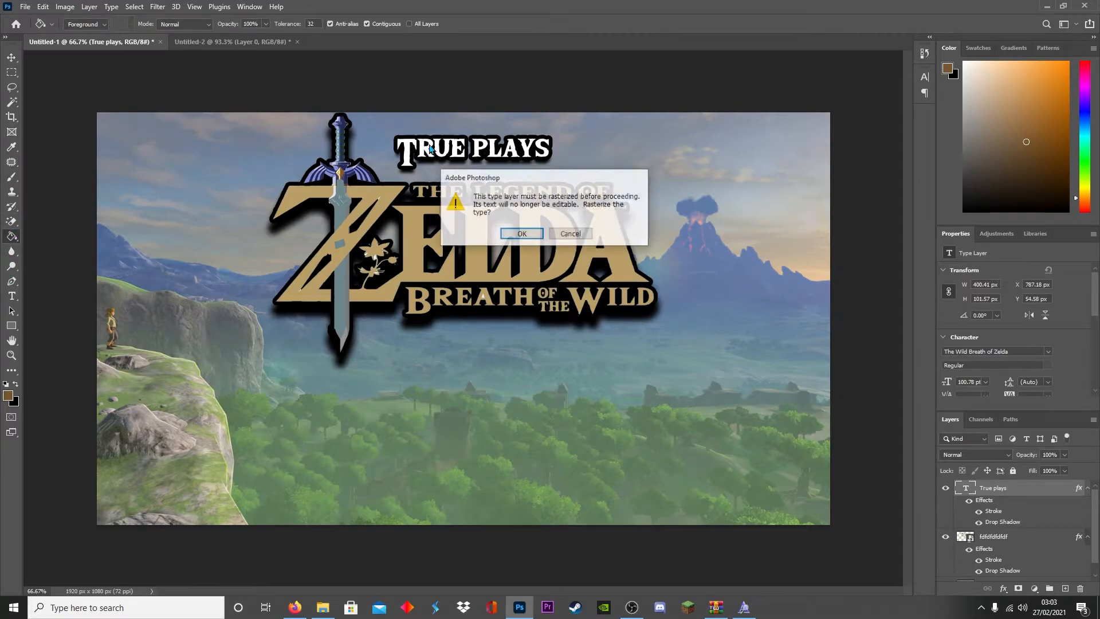
pyautogui.click(511, 233)
# - Try filling the letters U, E, P, L and A of True plays with the sampled brown, and undo the fills
pyautogui.click(456, 152)
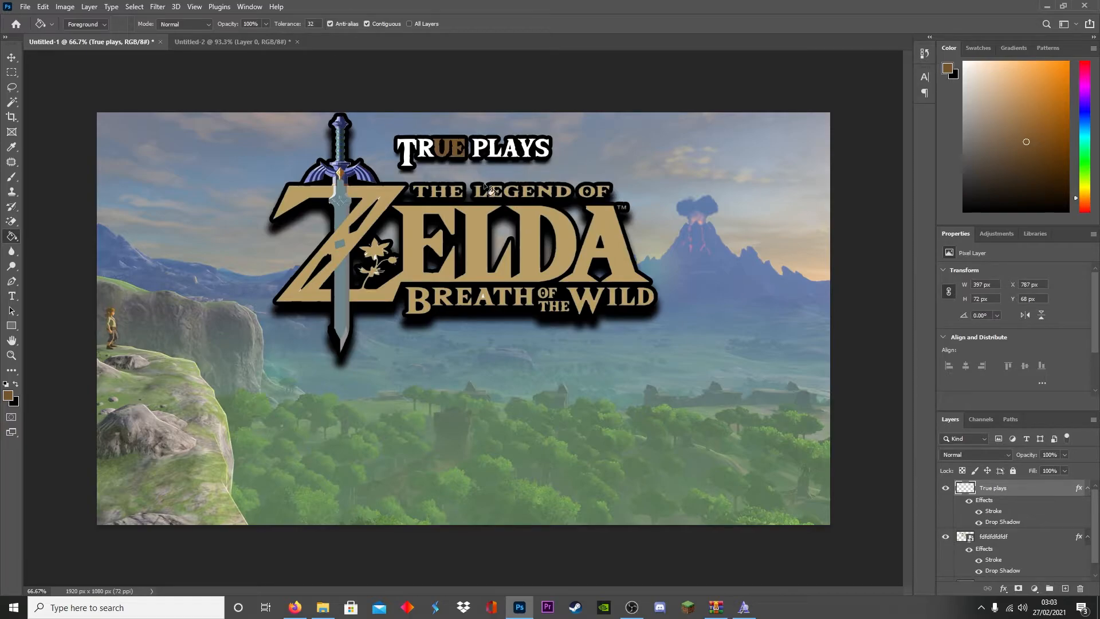
pyautogui.click(481, 153)
pyautogui.click(500, 155)
pyautogui.click(513, 153)
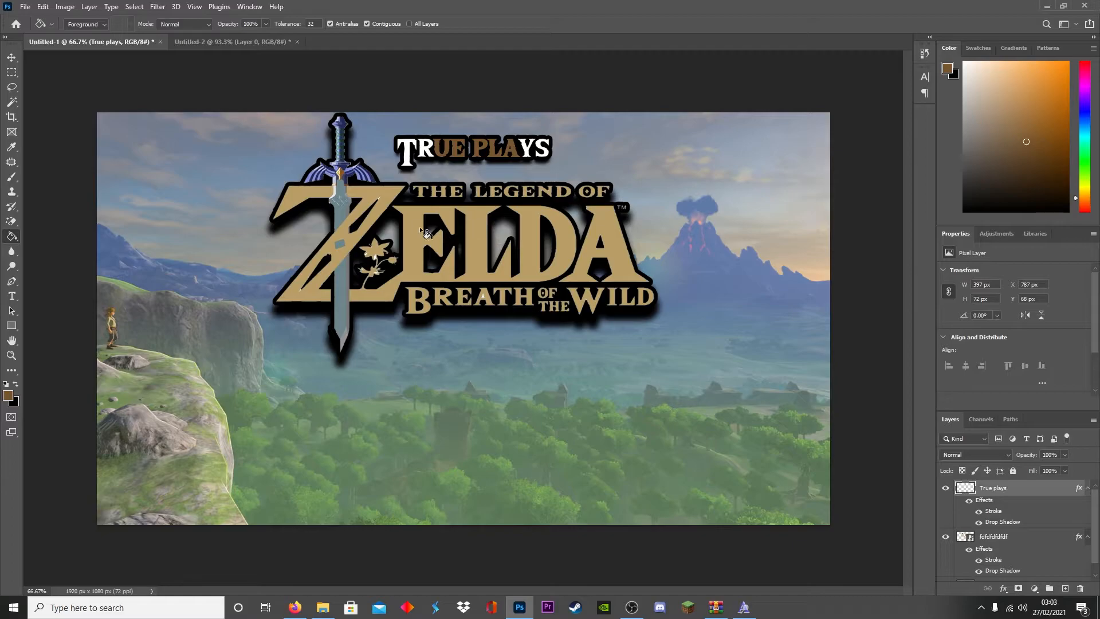
pyautogui.hotkey('ctrl', 'z')
pyautogui.hotkey('ctrl', 'z')
pyautogui.hotkey('ctrl', 'z')
pyautogui.hotkey('ctrl', 'z')
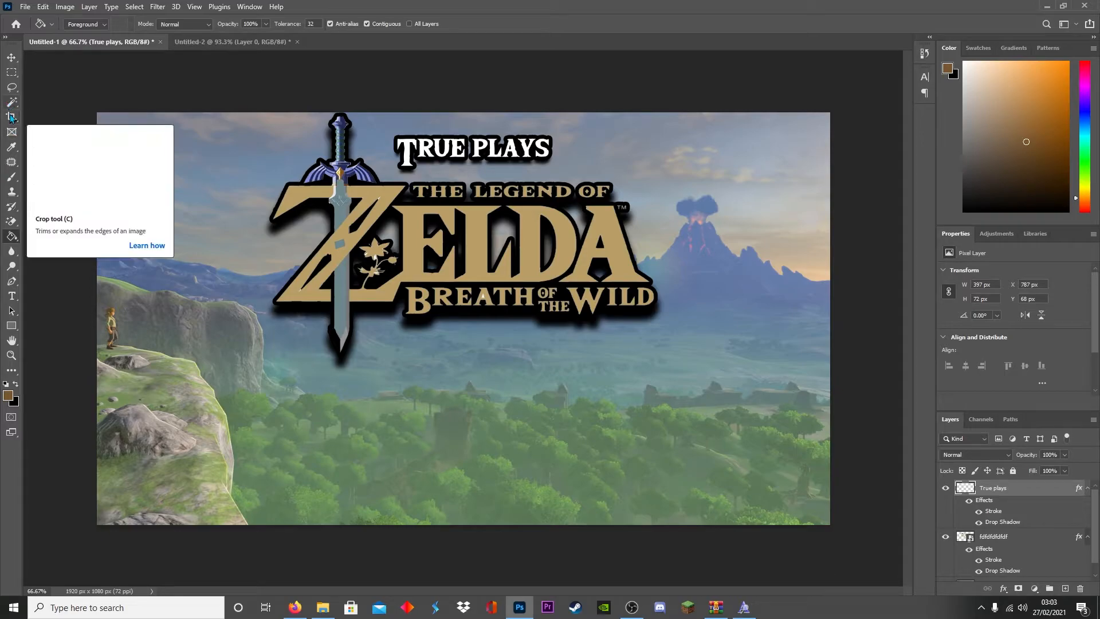
# - Sample the gold tan from the Zelda logo lettering and fill every letter of True plays with it
pyautogui.click(11, 151)
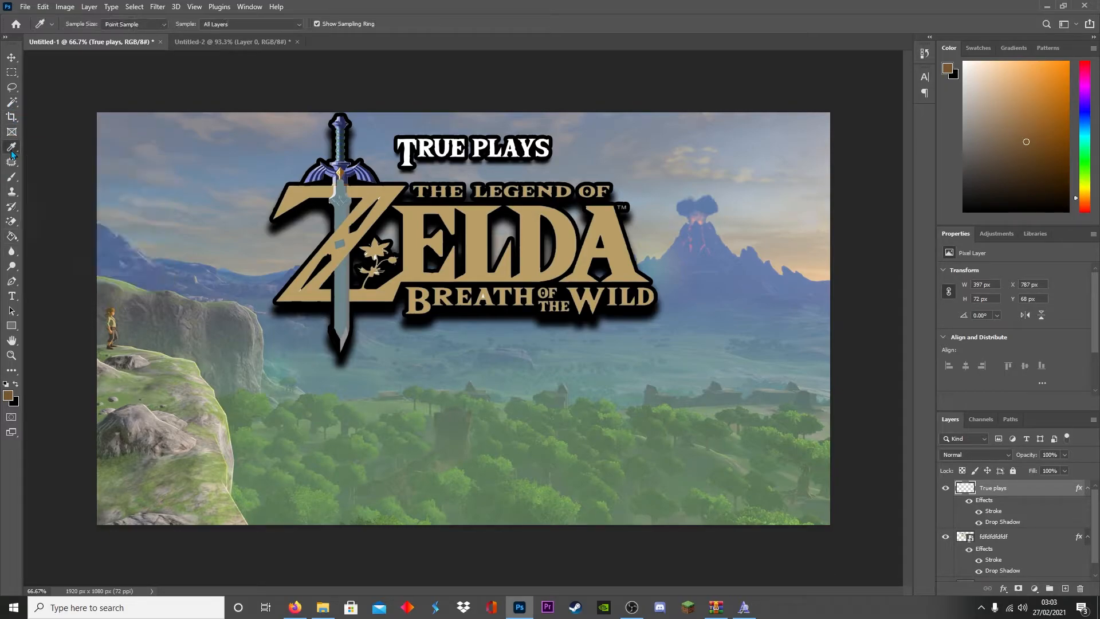
pyautogui.click(409, 260)
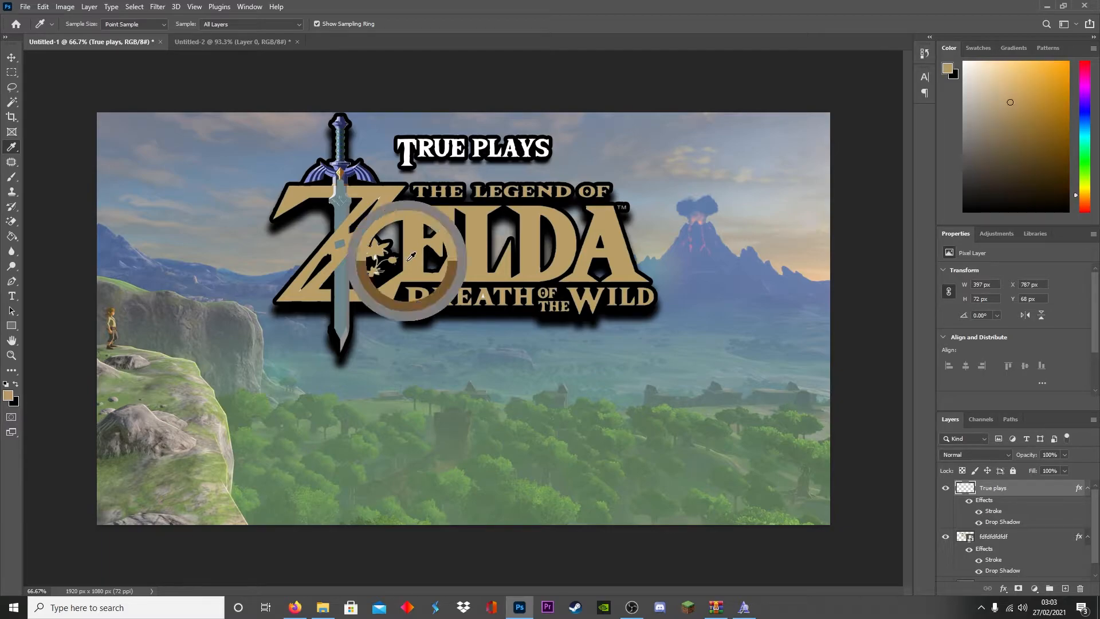
pyautogui.click(11, 236)
pyautogui.click(410, 152)
pyautogui.click(433, 154)
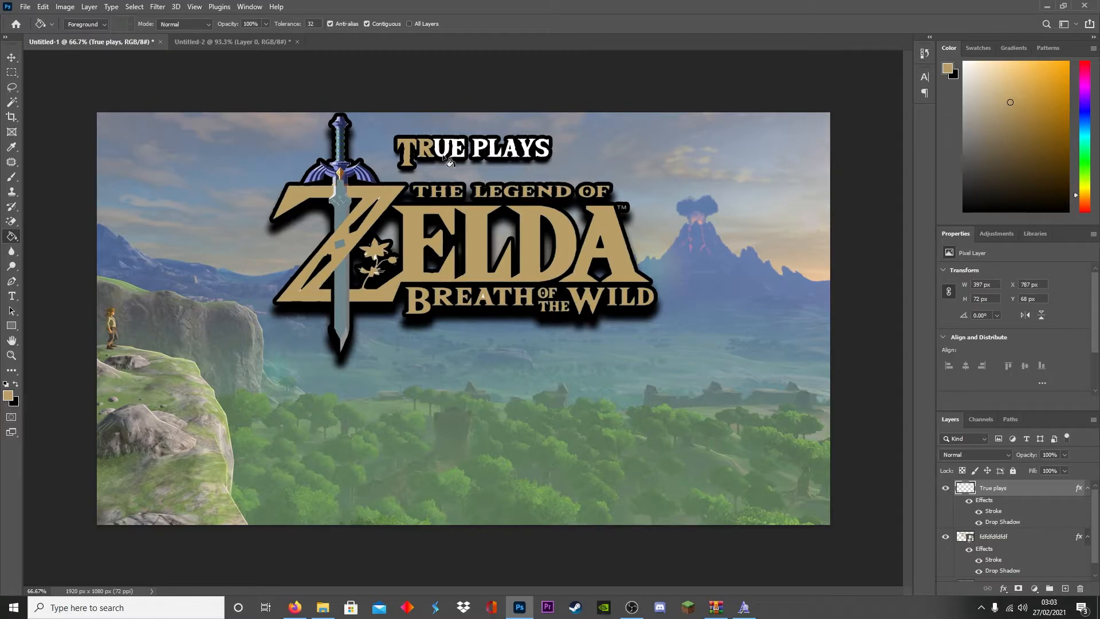
pyautogui.click(480, 154)
pyautogui.click(497, 154)
pyautogui.click(512, 153)
pyautogui.click(527, 152)
pyautogui.click(542, 151)
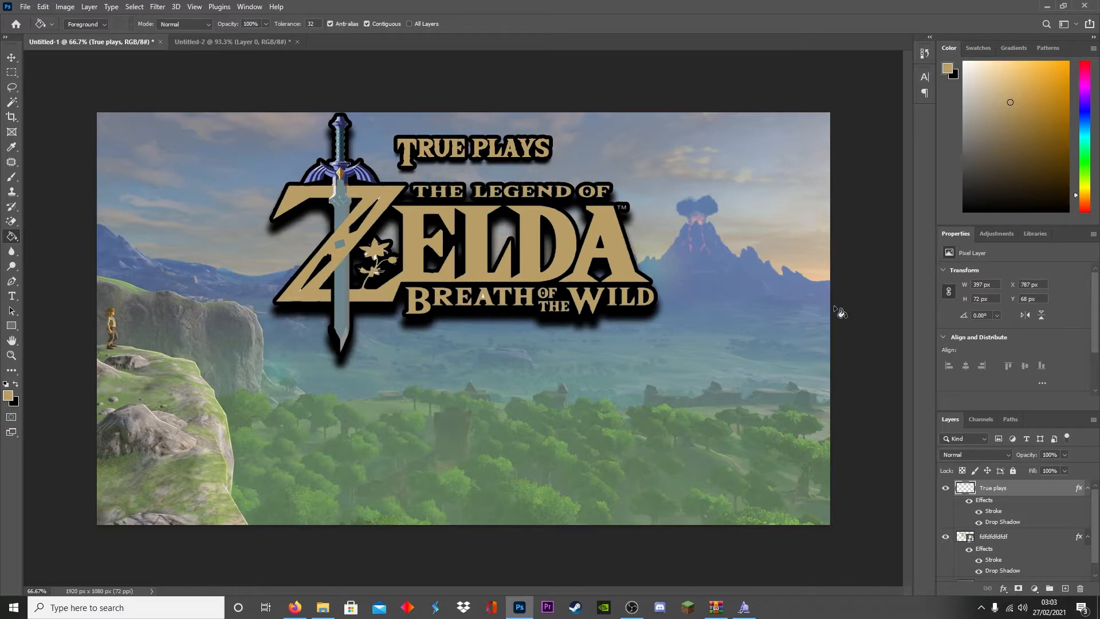
# - Add a gradient overlay effect to the True plays layer and open its gradient for editing
pyautogui.rightClick(966, 487)
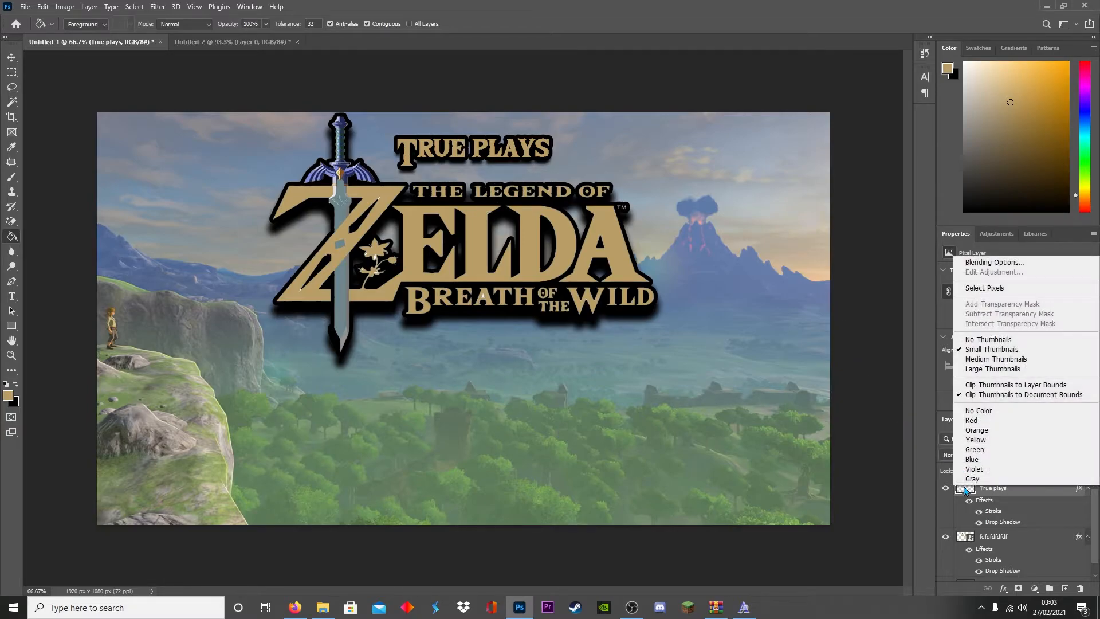
pyautogui.click(990, 263)
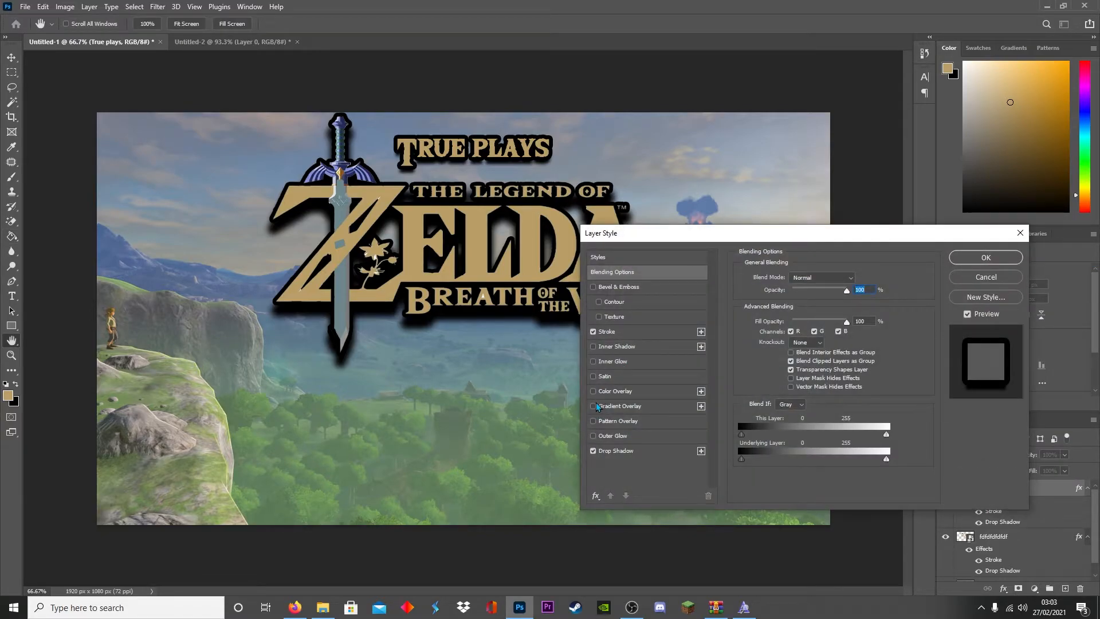
pyautogui.click(594, 406)
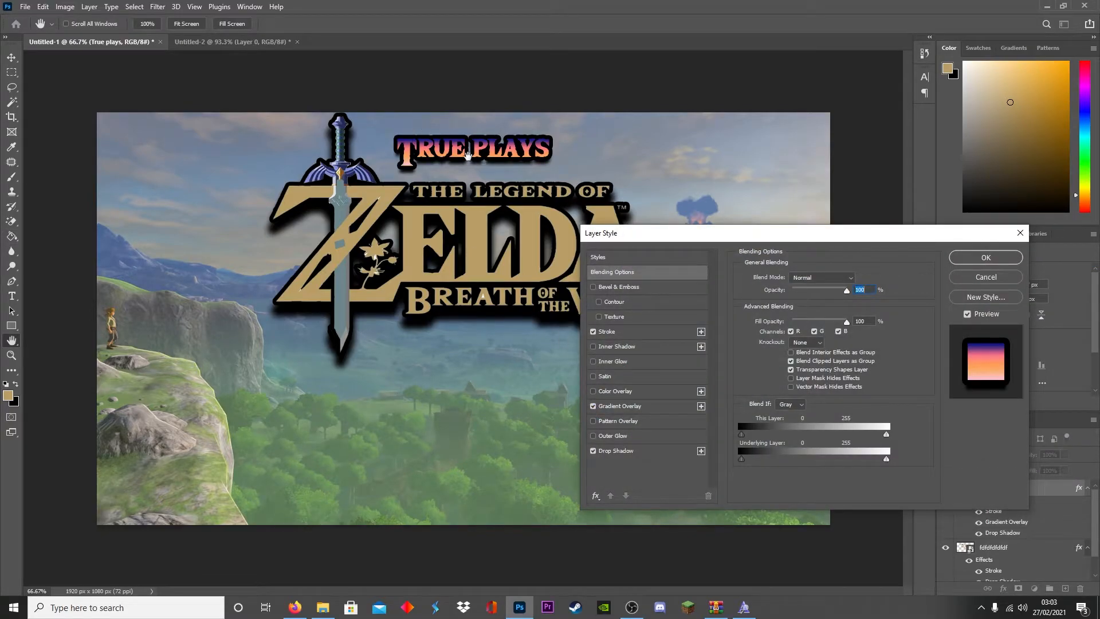
pyautogui.click(646, 409)
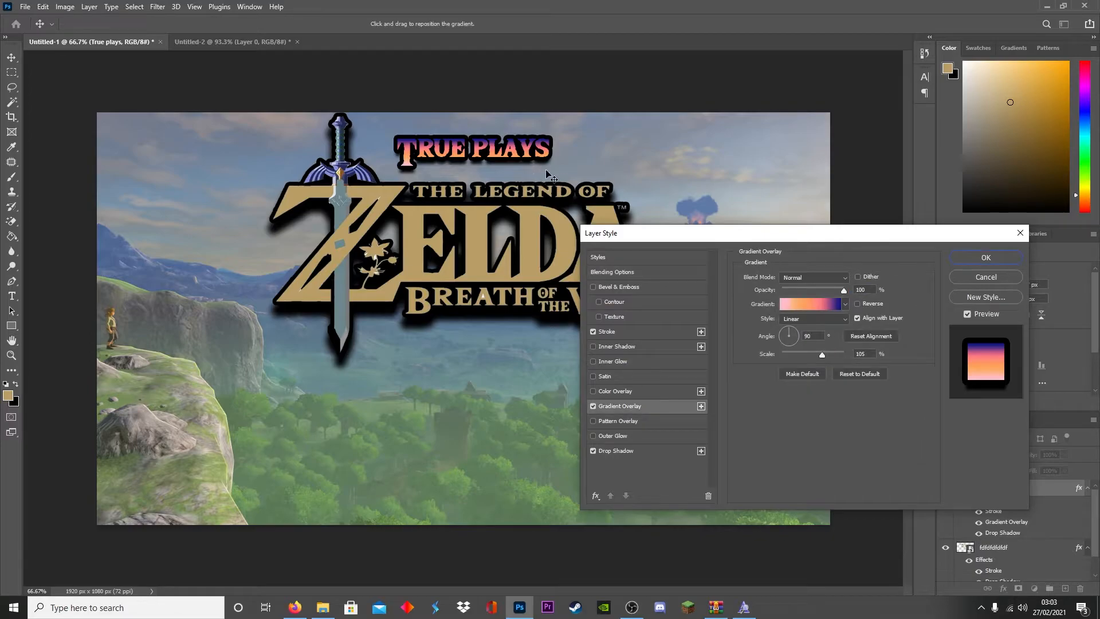
pyautogui.click(819, 305)
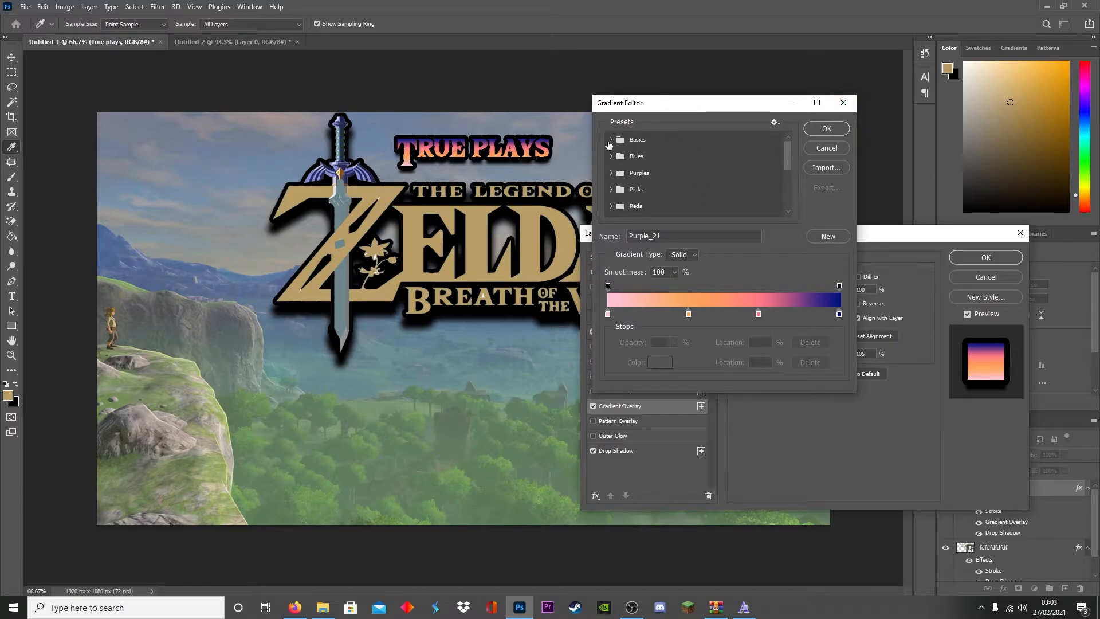
pyautogui.moveTo(636, 108); pyautogui.dragTo(773, 117)
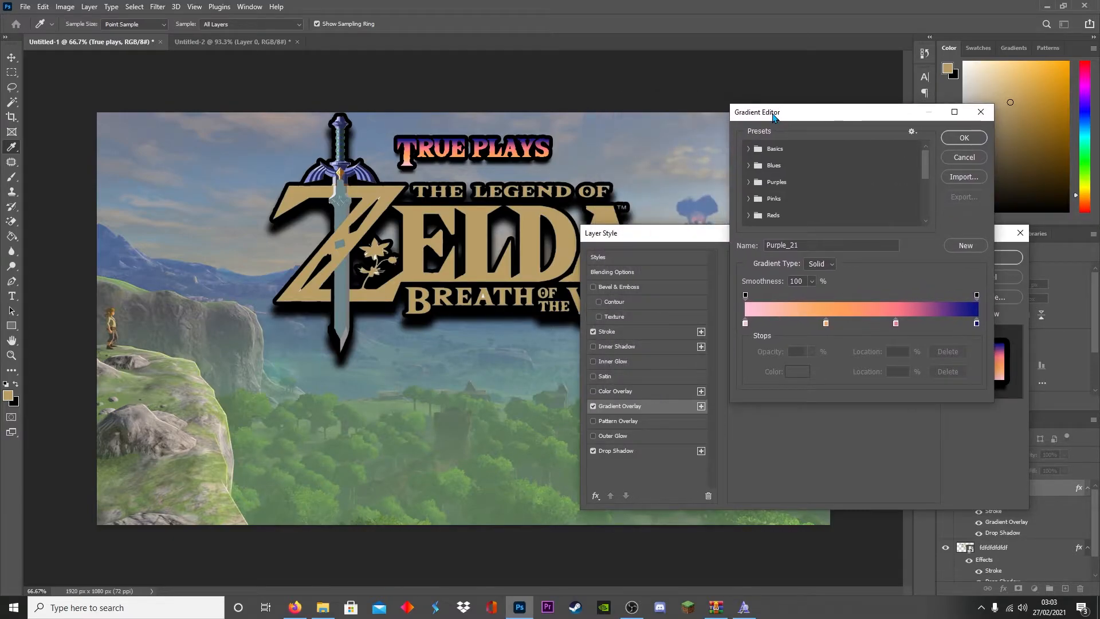
# - Try several Blues gradient presets on the True plays overlay, including Blue_01, Blue_25 and Blue_17
pyautogui.click(748, 167)
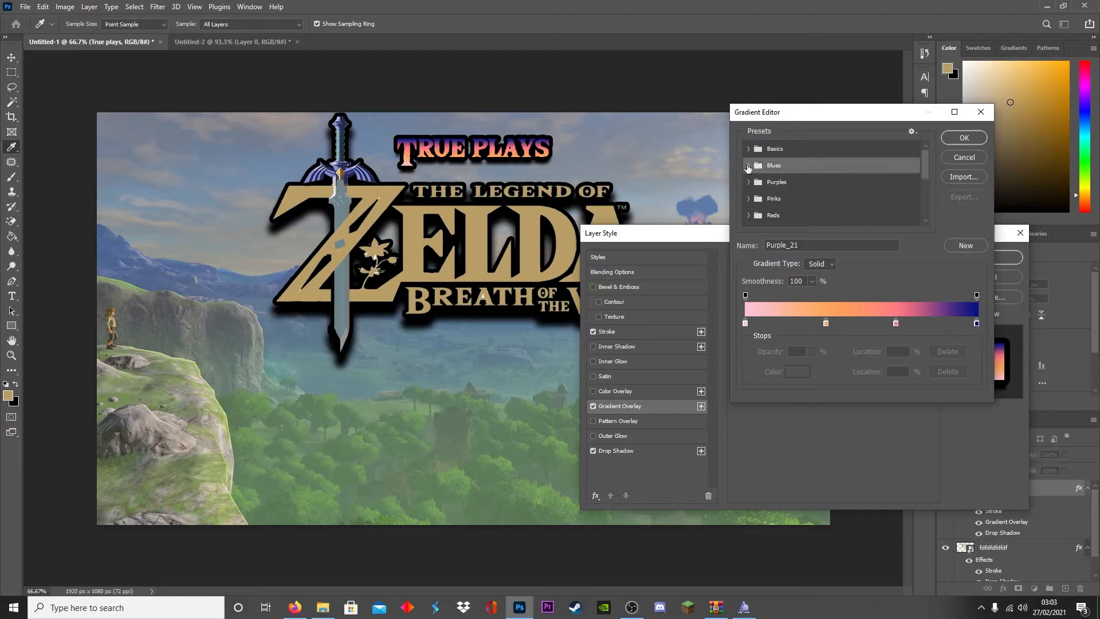
pyautogui.click(747, 167)
pyautogui.click(799, 182)
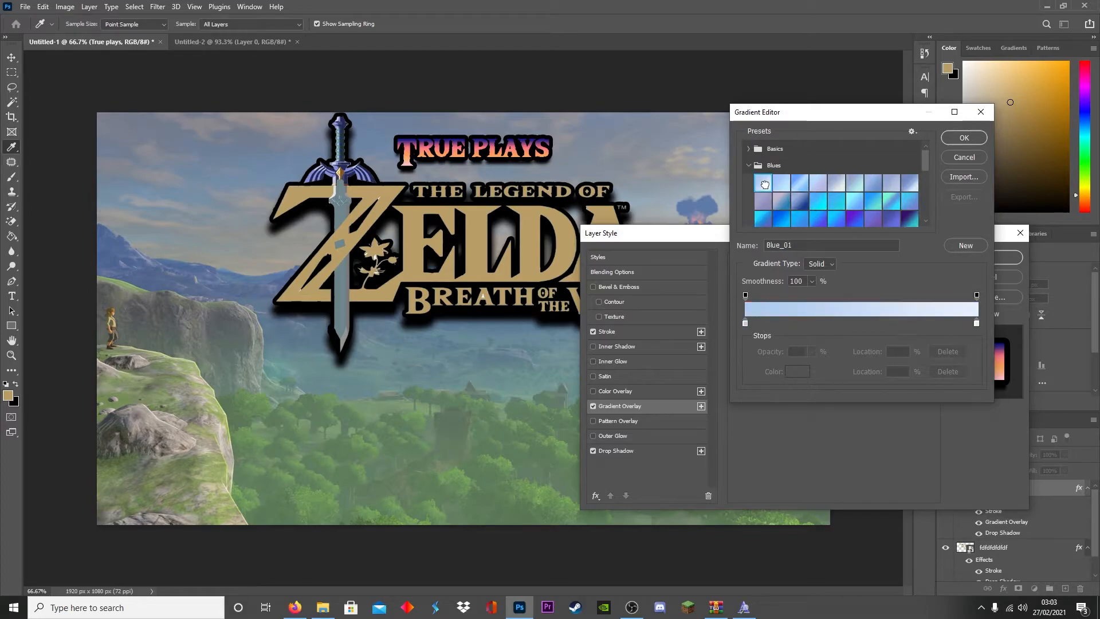
pyautogui.click(831, 207)
pyautogui.click(818, 203)
pyautogui.click(870, 216)
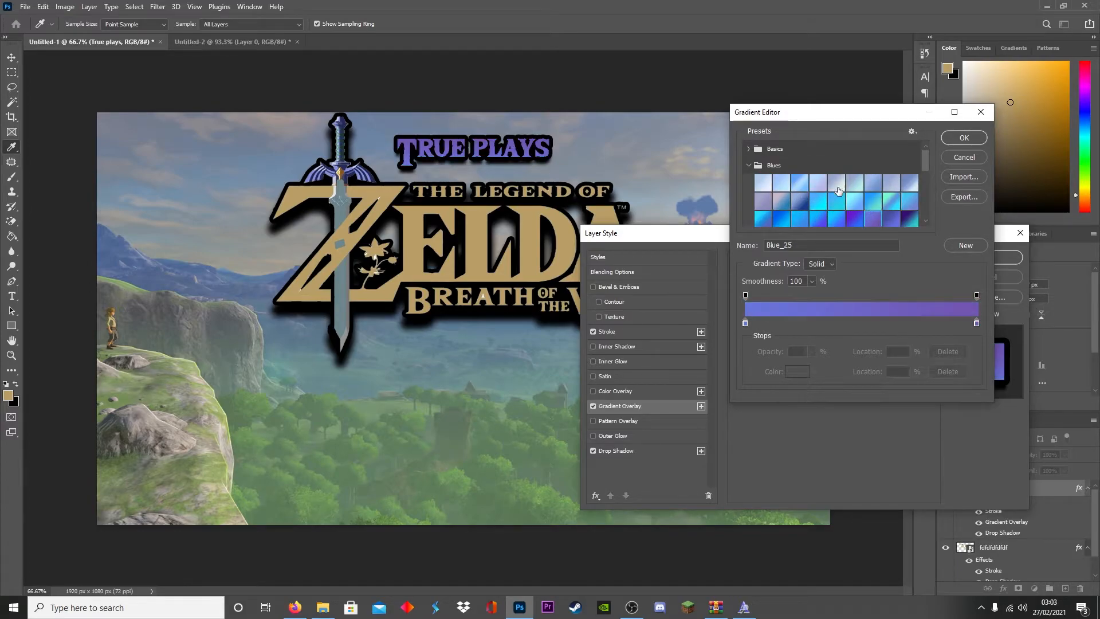
pyautogui.click(871, 200)
pyautogui.click(904, 188)
pyautogui.click(889, 199)
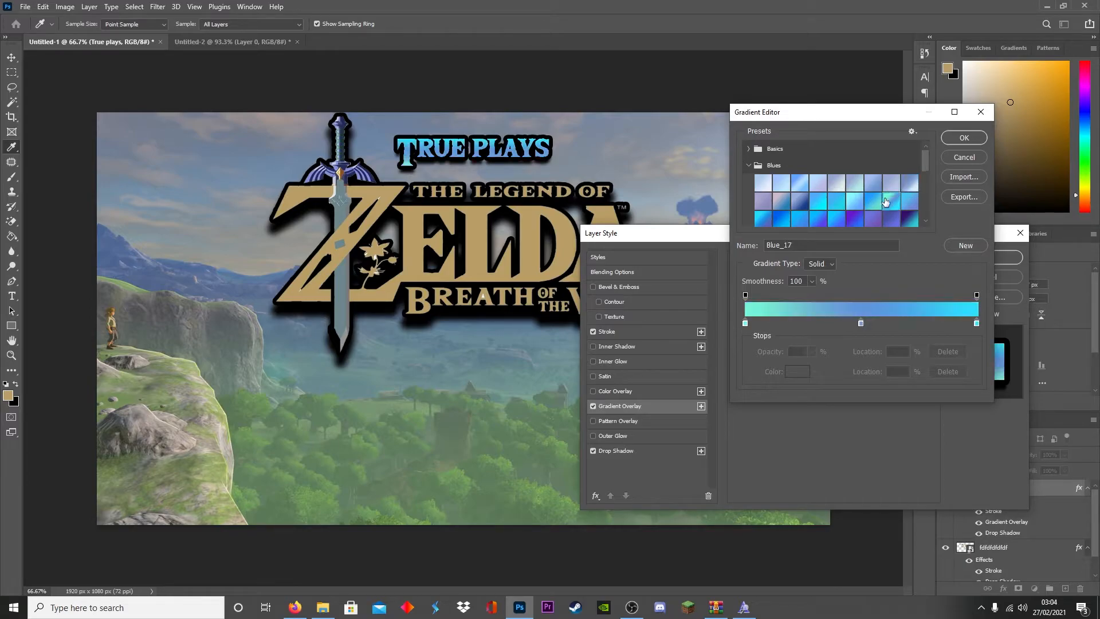
# - Try Purples and Pinks gradient presets on the True plays overlay, including Purple_13 and Pink_15
pyautogui.scroll(-3, 916, 191)
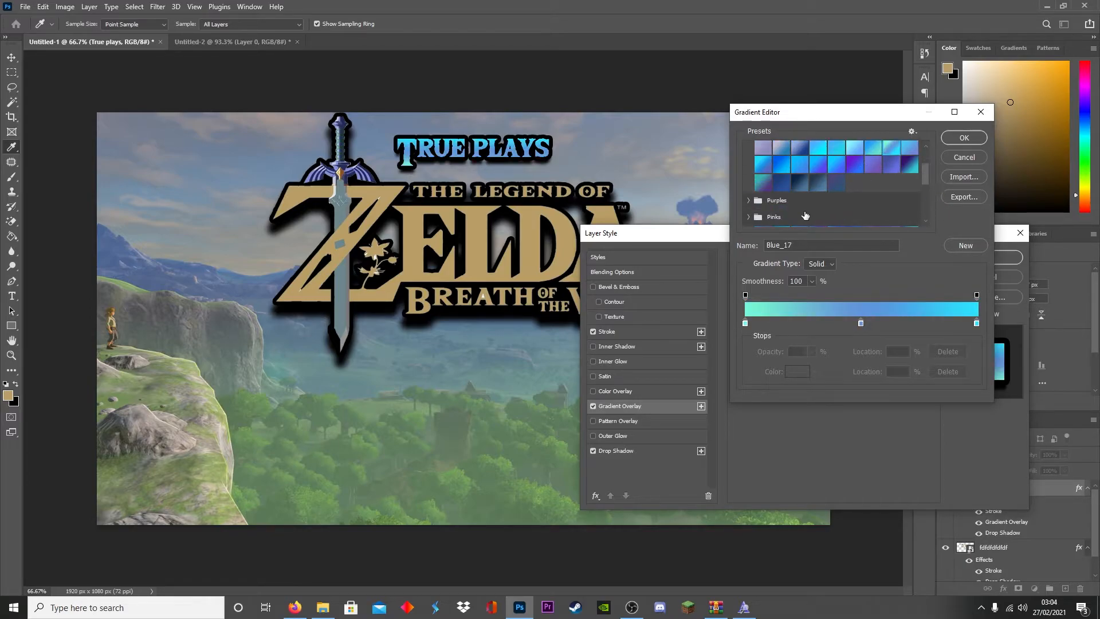
pyautogui.click(777, 200)
pyautogui.scroll(-2, 777, 200)
pyautogui.click(767, 189)
pyautogui.click(789, 204)
pyautogui.click(818, 208)
pyautogui.scroll(-3, 764, 212)
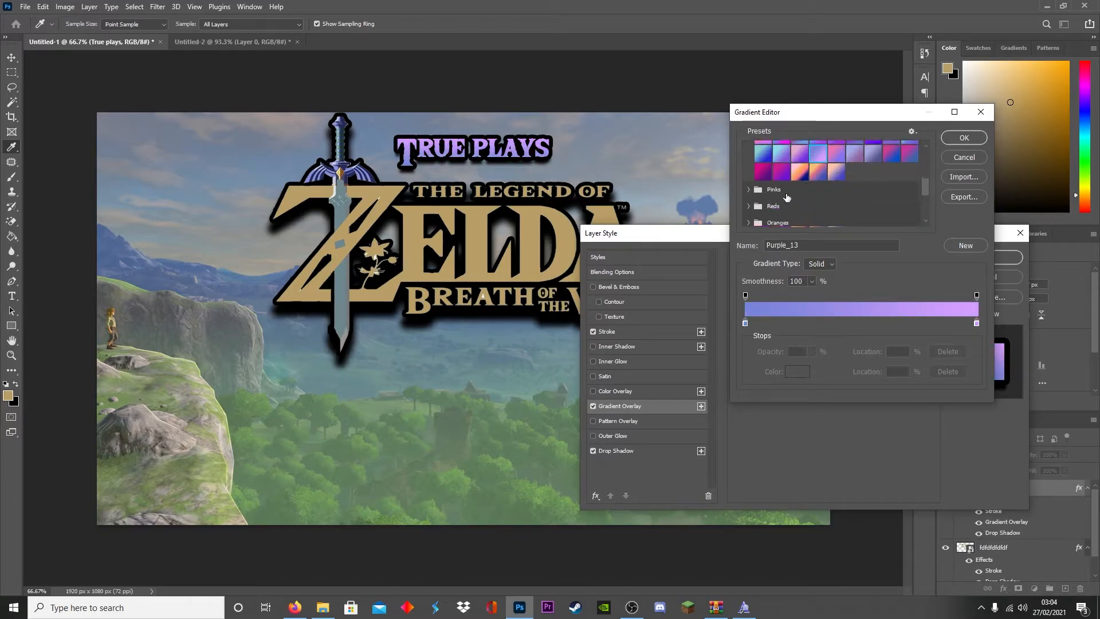
pyautogui.click(750, 189)
pyautogui.scroll(-2, 810, 197)
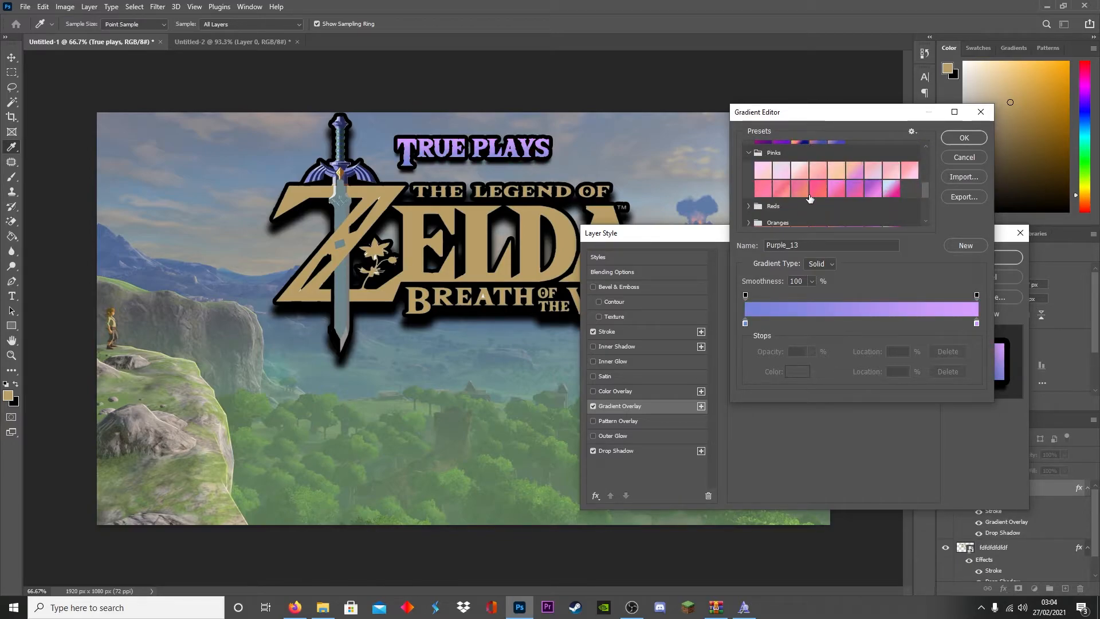
pyautogui.click(848, 197)
pyautogui.scroll(-4, 825, 198)
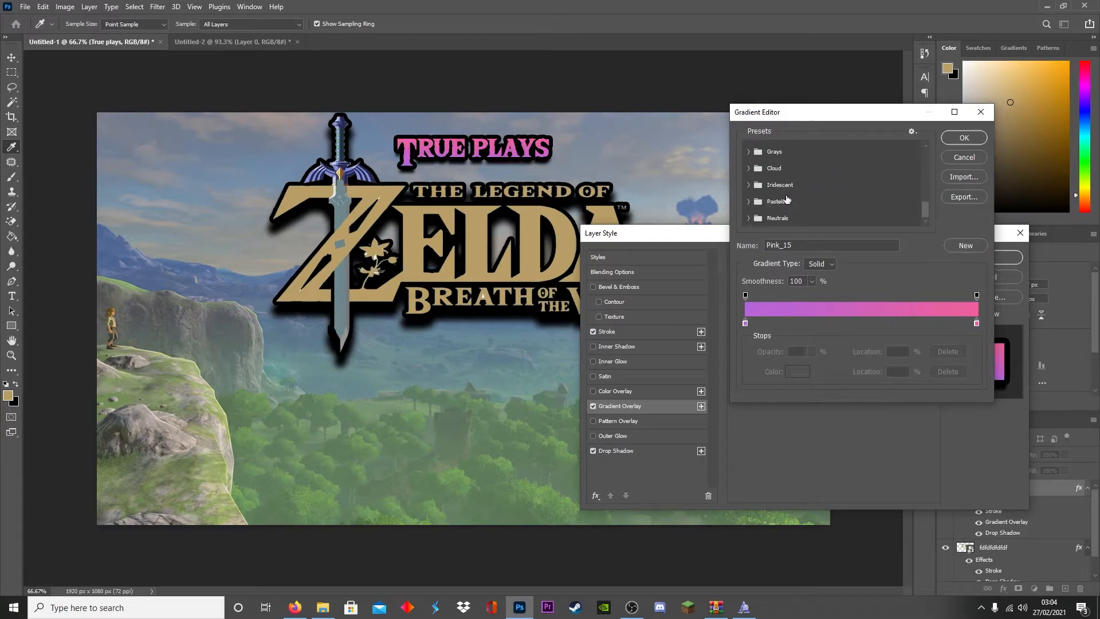
# - Discard the gradient preset changes and turn off the gradient overlay on the True plays layer
pyautogui.click(980, 157)
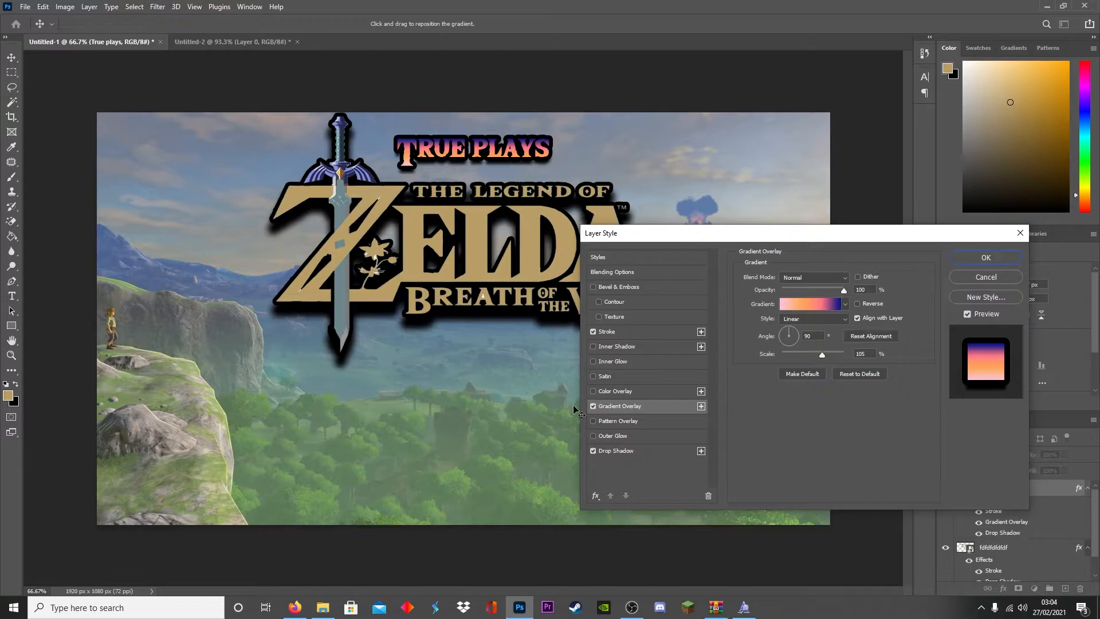
pyautogui.click(594, 407)
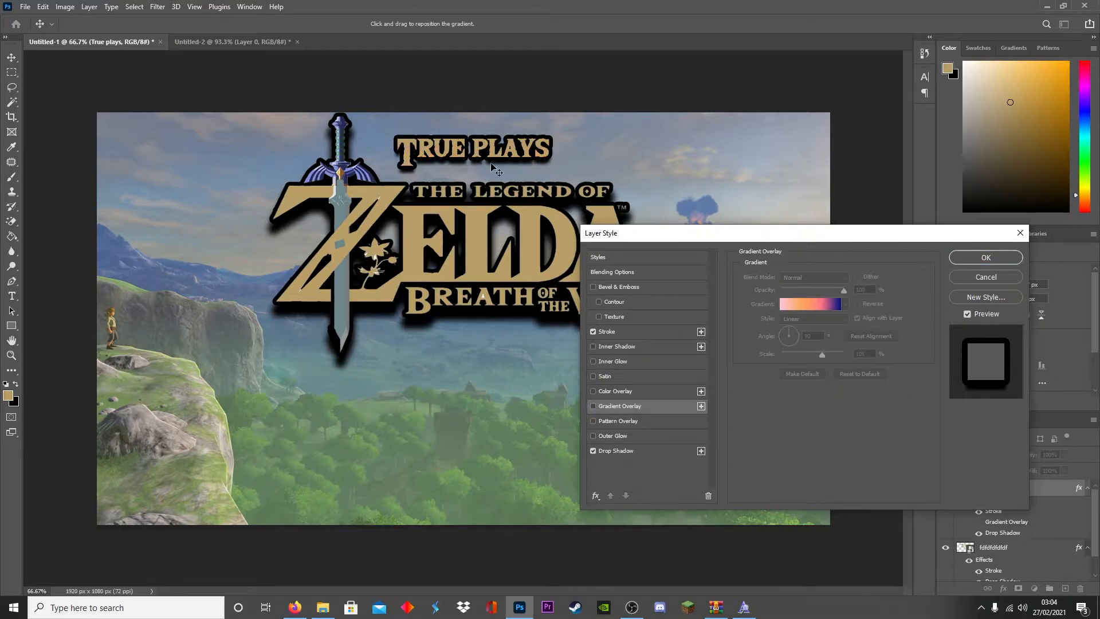
pyautogui.click(986, 257)
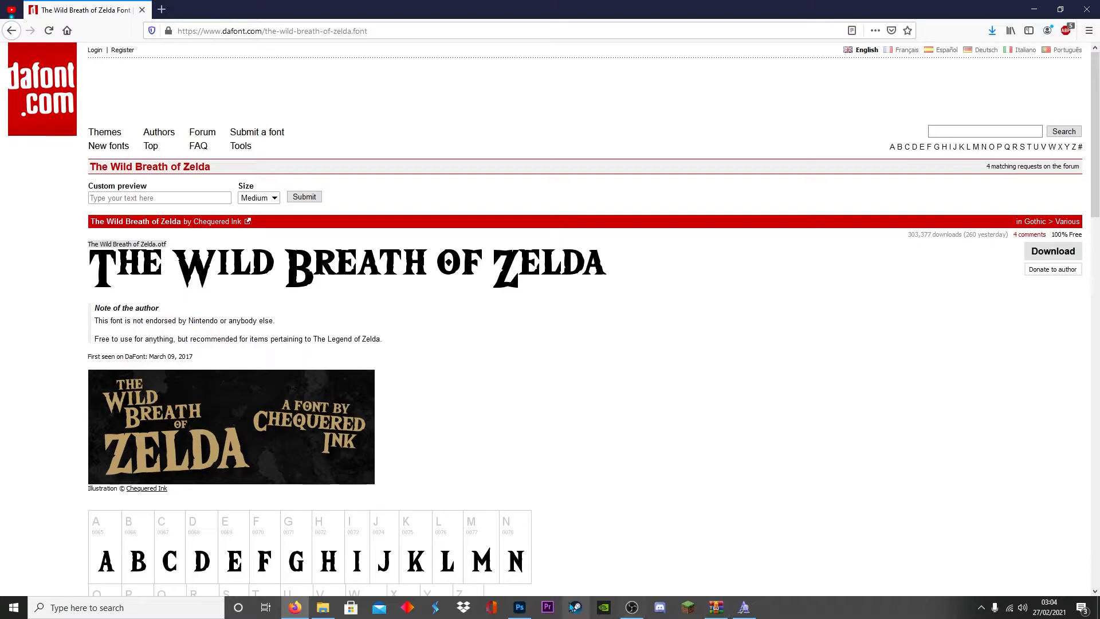
# - Switch to Firefox and search the web for "nintendo switch logo"
pyautogui.click(519, 607)
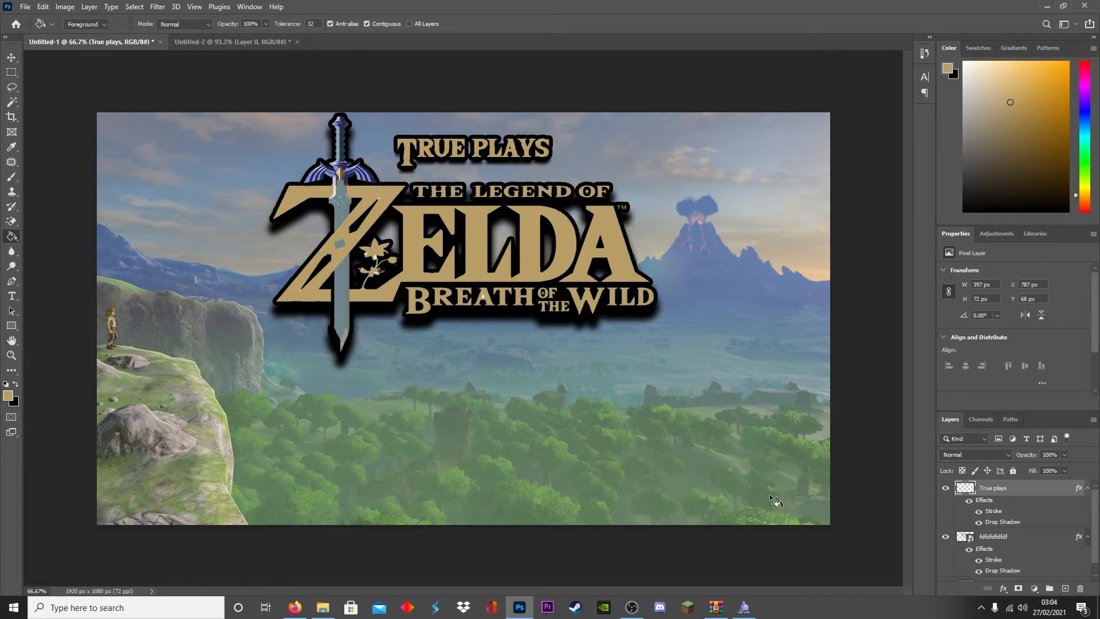
pyautogui.click(295, 607)
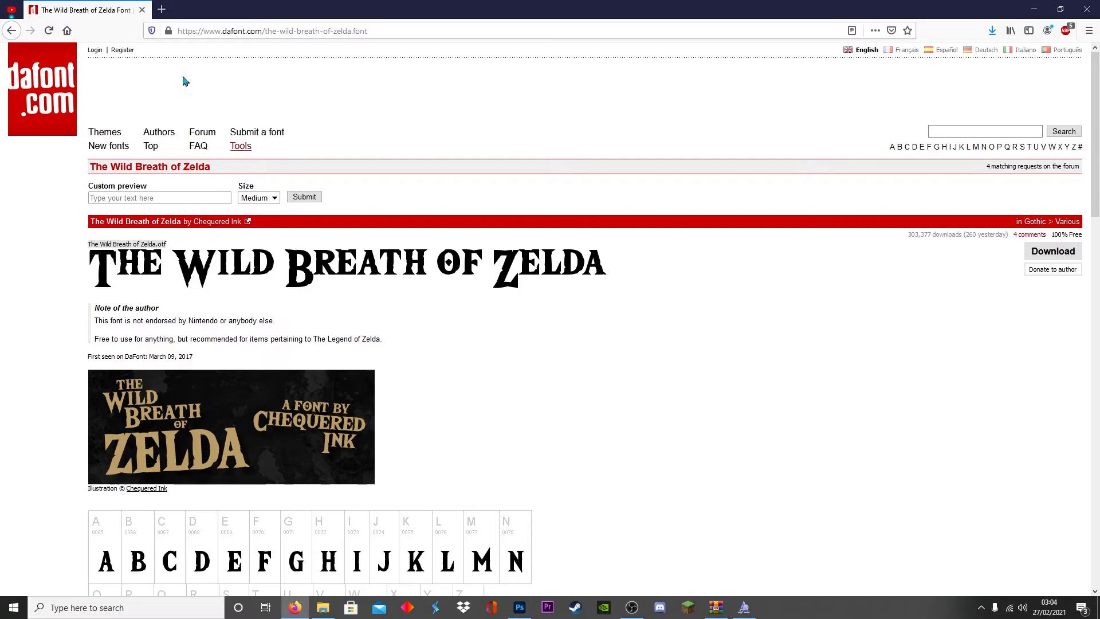
pyautogui.click(231, 30)
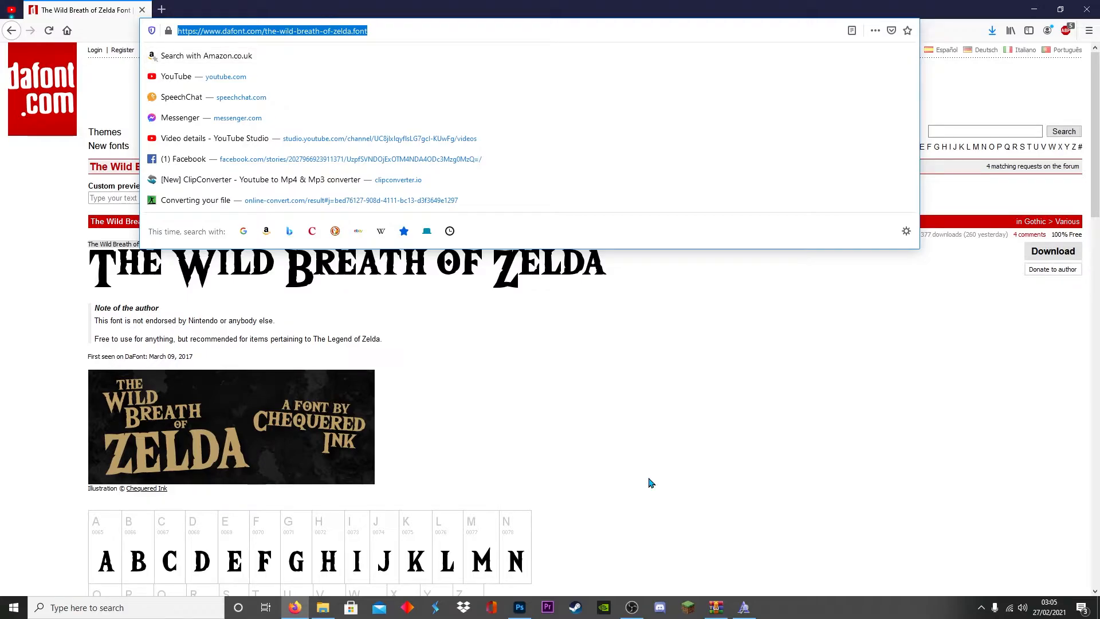
pyautogui.write('nintendo switch logo')
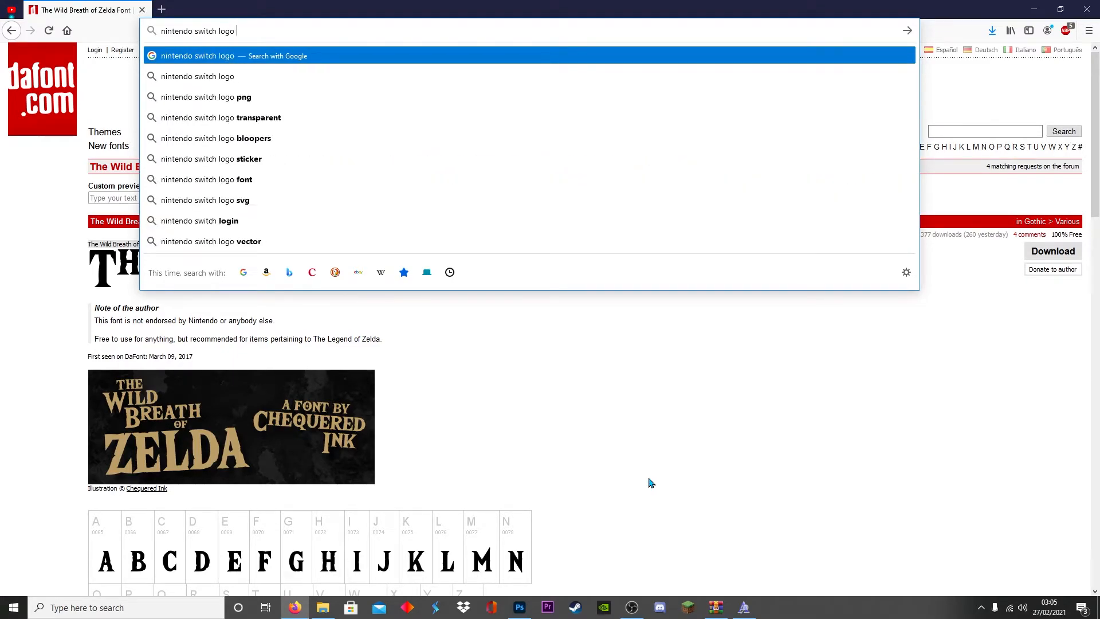
pyautogui.press('Return')
pyautogui.rightClick(651, 483)
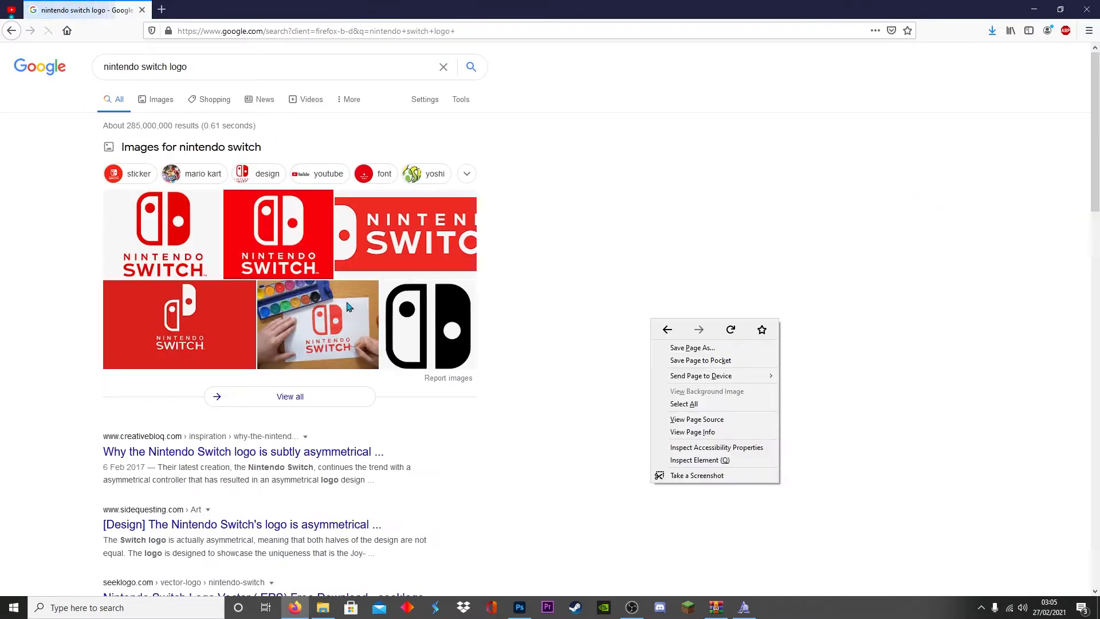
# - Refine the search to "nintendo switch logo transparent" and show the image results
pyautogui.click(199, 70)
pyautogui.write('transparent')
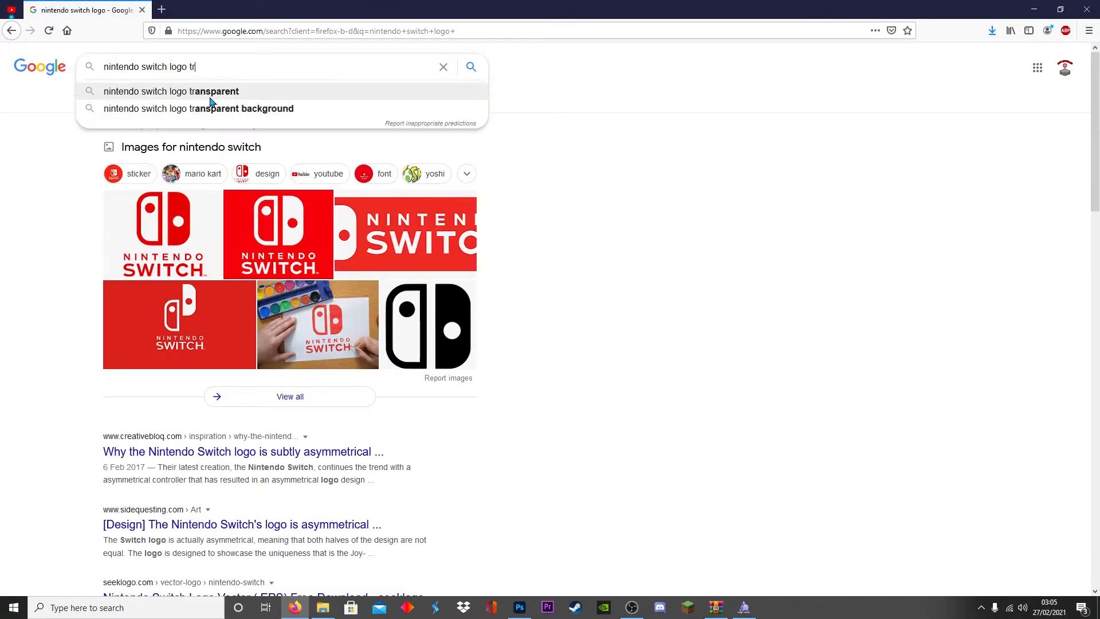
pyautogui.click(210, 96)
pyautogui.click(162, 100)
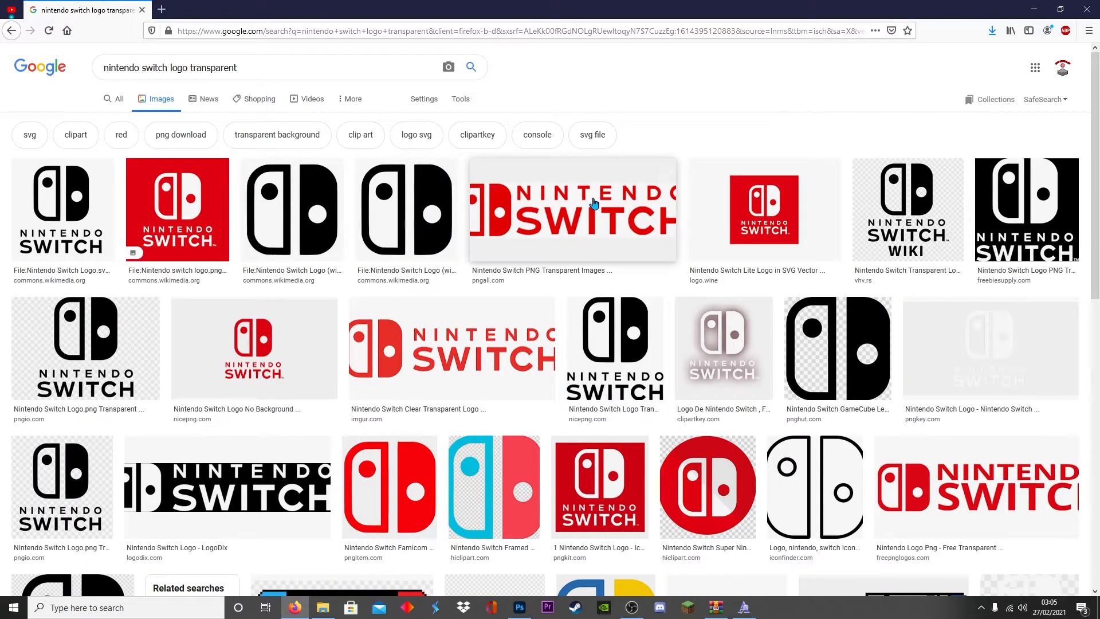
# - Open the black Nintendo Switch logo from PNGio in the image results and save it to the Desktop
pyautogui.click(579, 209)
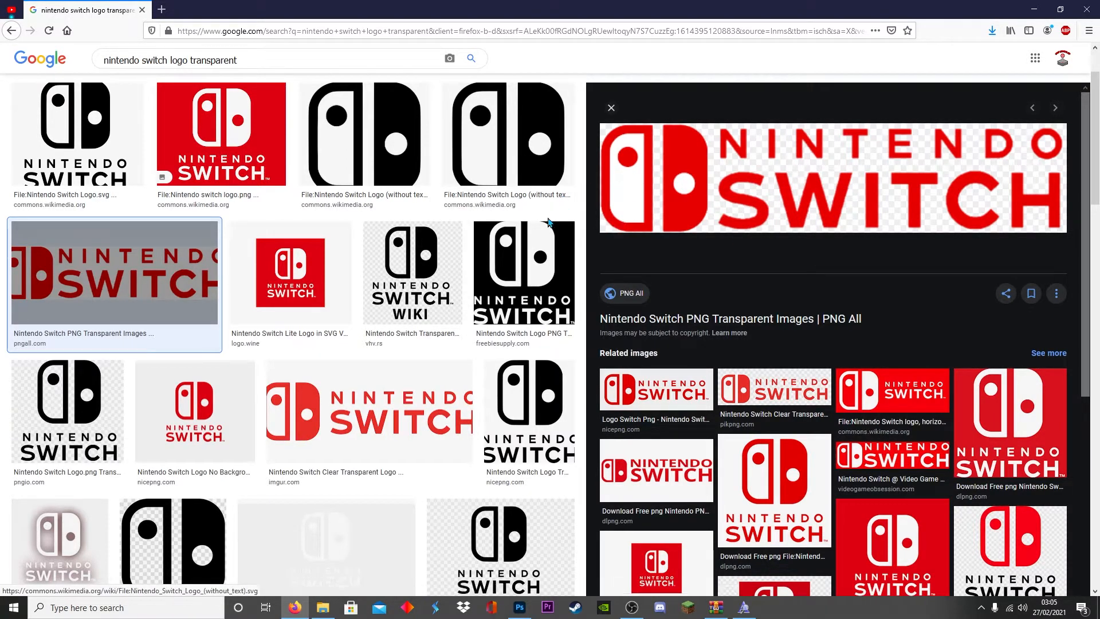
pyautogui.click(93, 388)
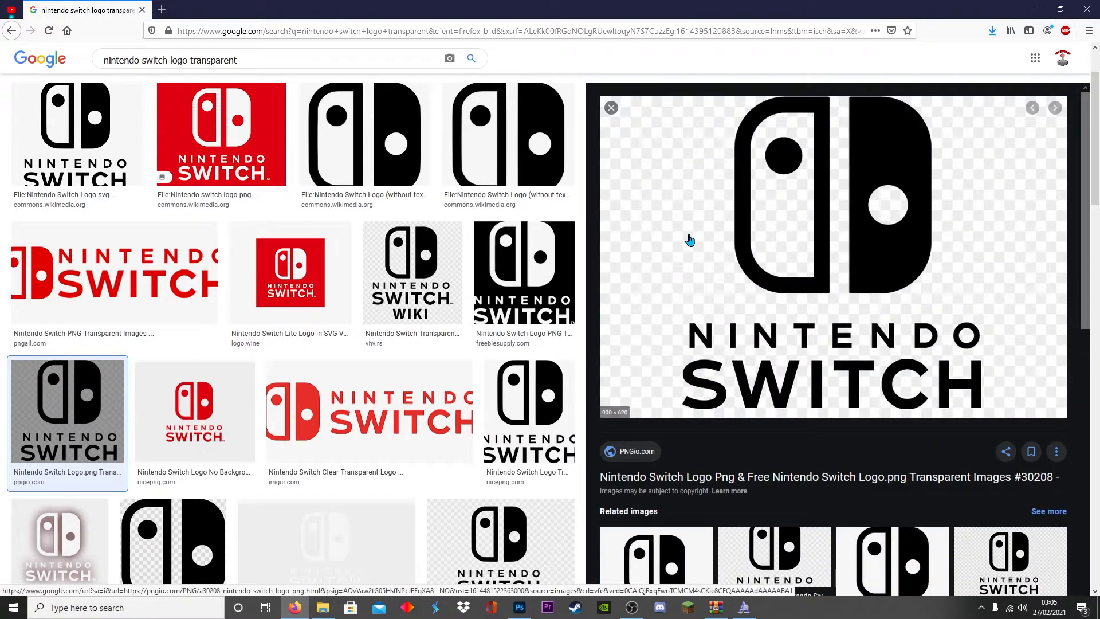
pyautogui.scroll(-4, 143, 378)
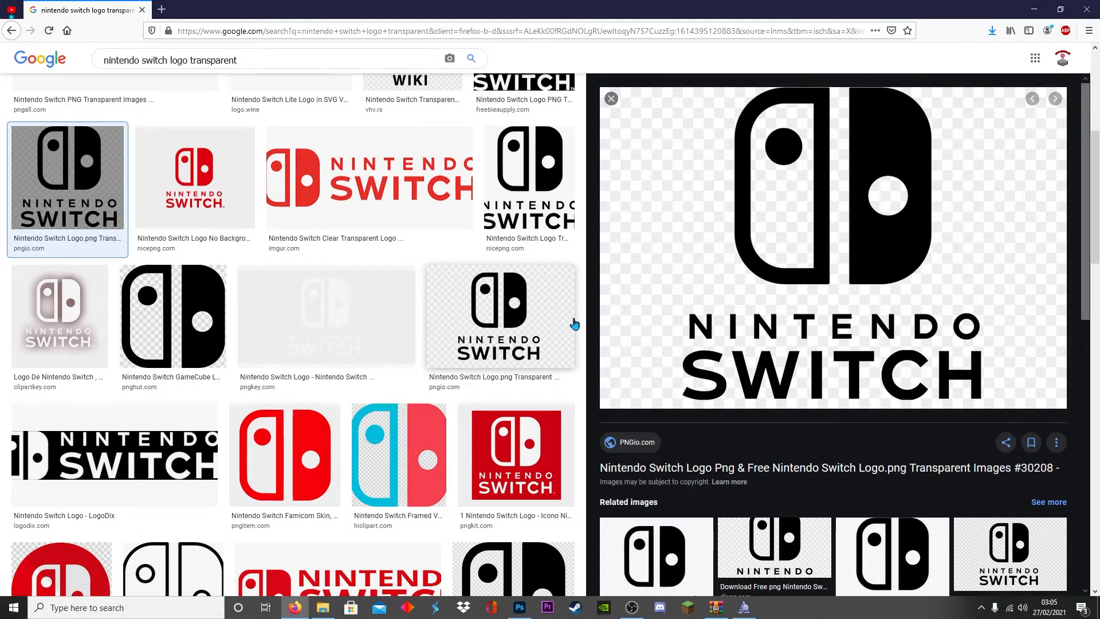
pyautogui.rightClick(638, 261)
pyautogui.click(679, 396)
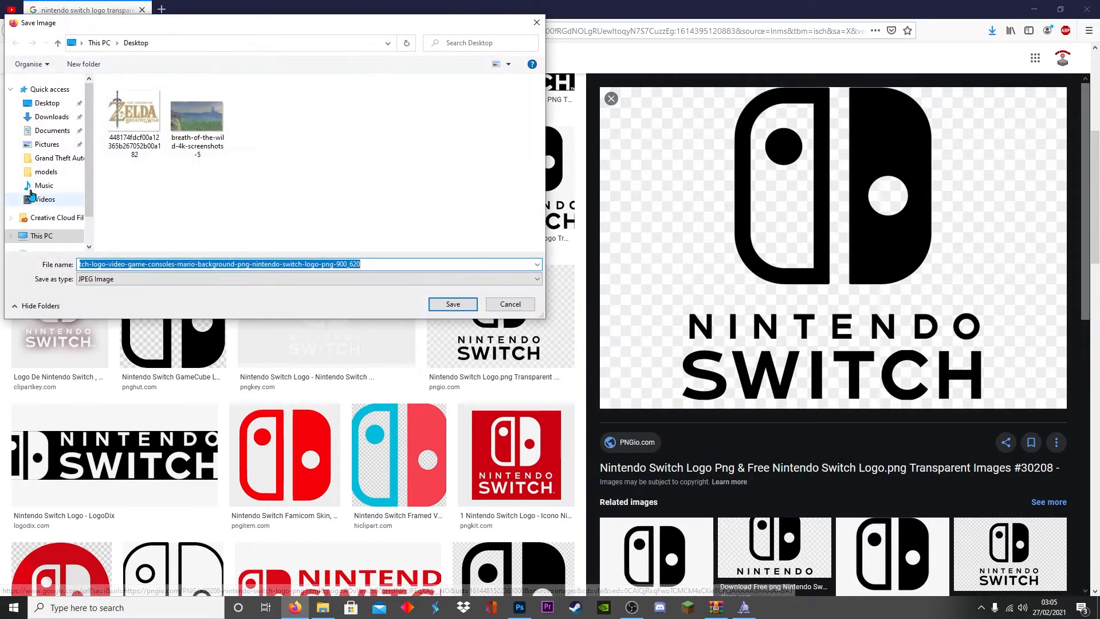
pyautogui.click(47, 103)
pyautogui.click(452, 303)
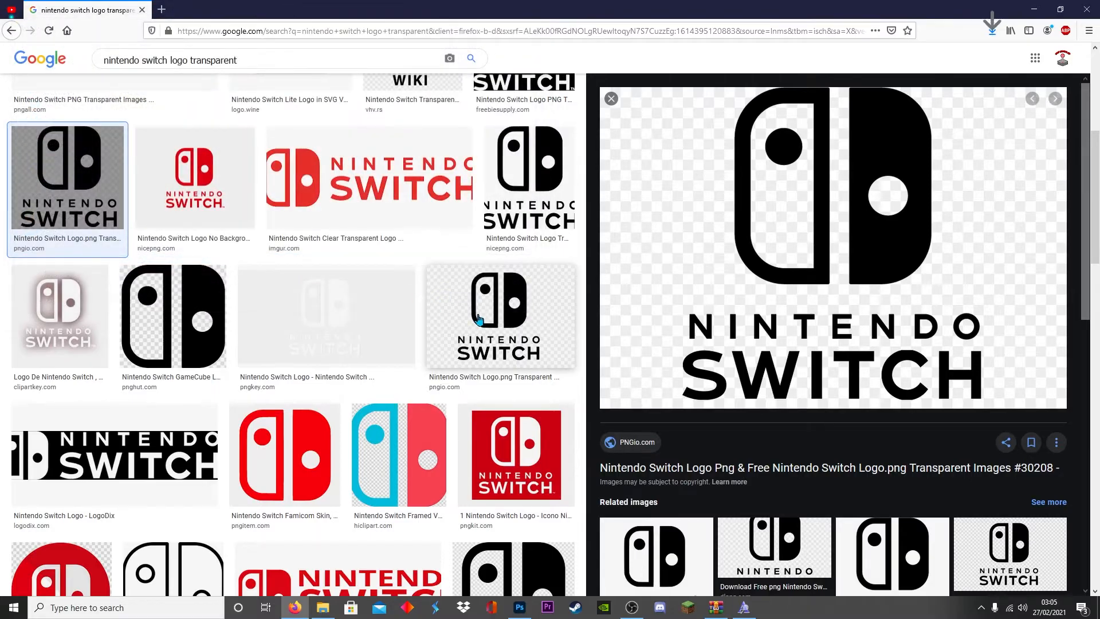
# - Switch to Photoshop, try placing the downloaded black Nintendo Switch logo over the Zelda artwork, and cancel the placement
pyautogui.click(520, 608)
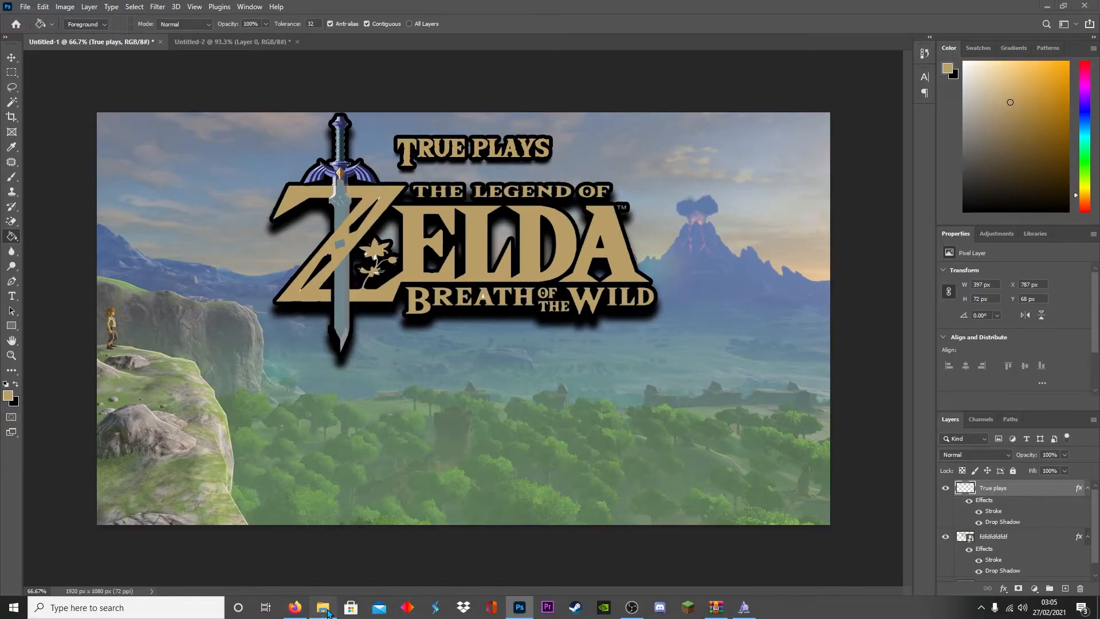
pyautogui.click(323, 609)
pyautogui.moveTo(384, 389); pyautogui.dragTo(552, 411)
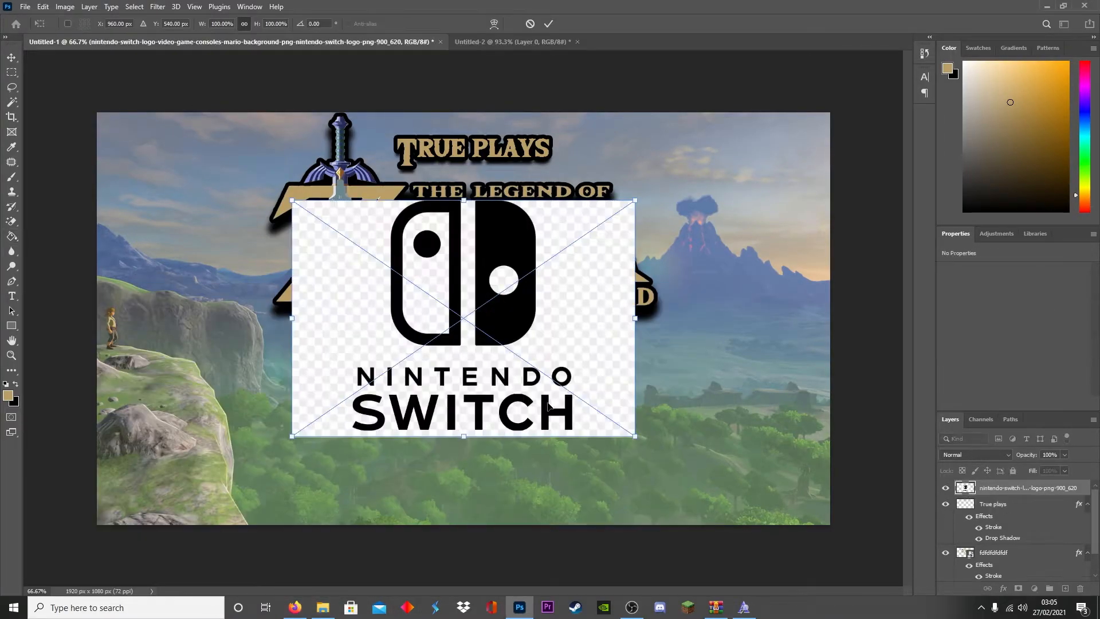
pyautogui.moveTo(487, 356); pyautogui.dragTo(522, 307)
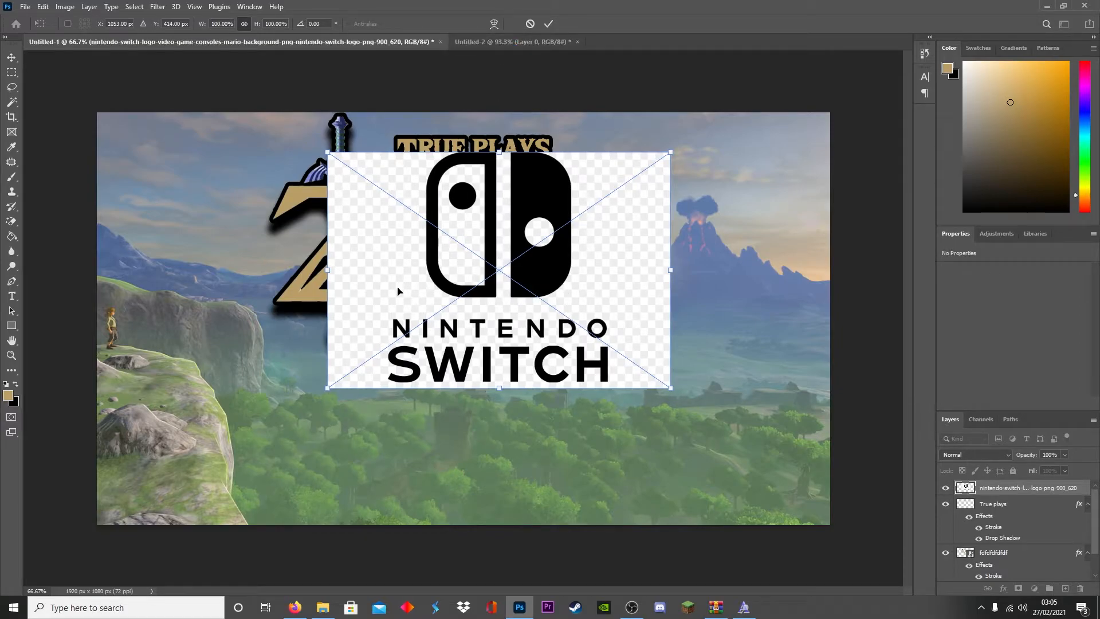
pyautogui.click(529, 23)
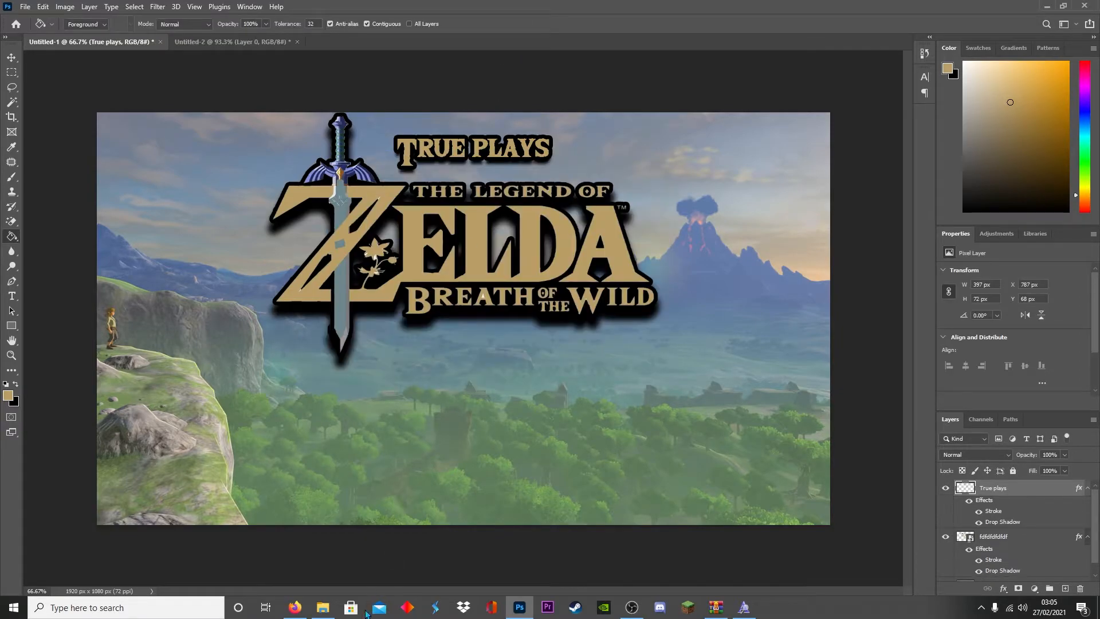
# - Switch to Firefox and compare the red, white and black Nintendo Switch logos in the image results for transparent backgrounds
pyautogui.click(296, 609)
pyautogui.scroll(5, 442, 437)
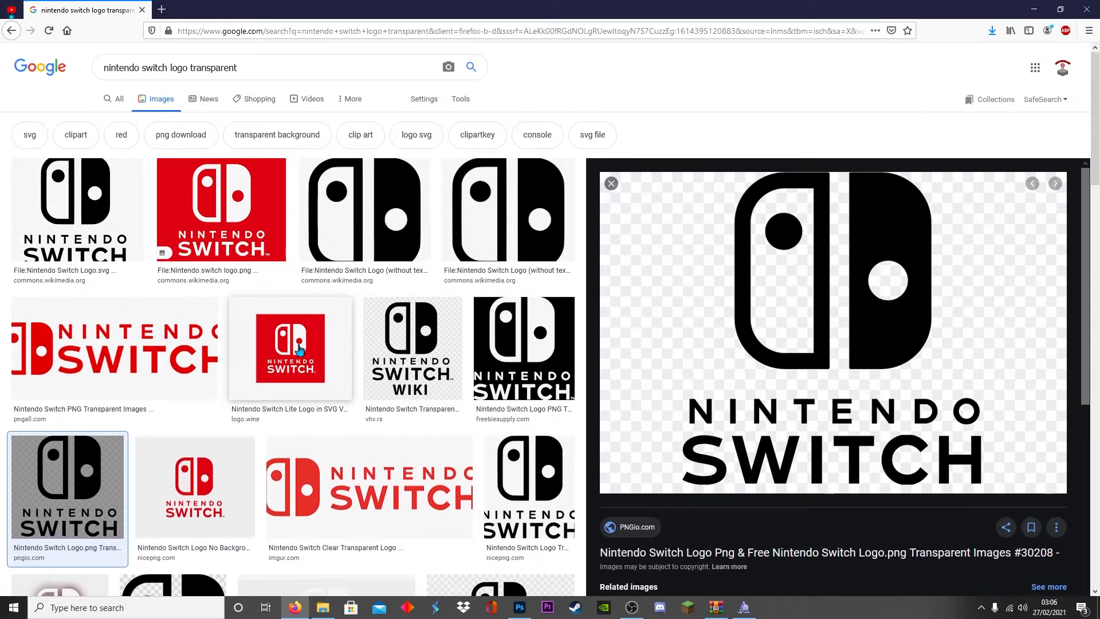
pyautogui.click(339, 366)
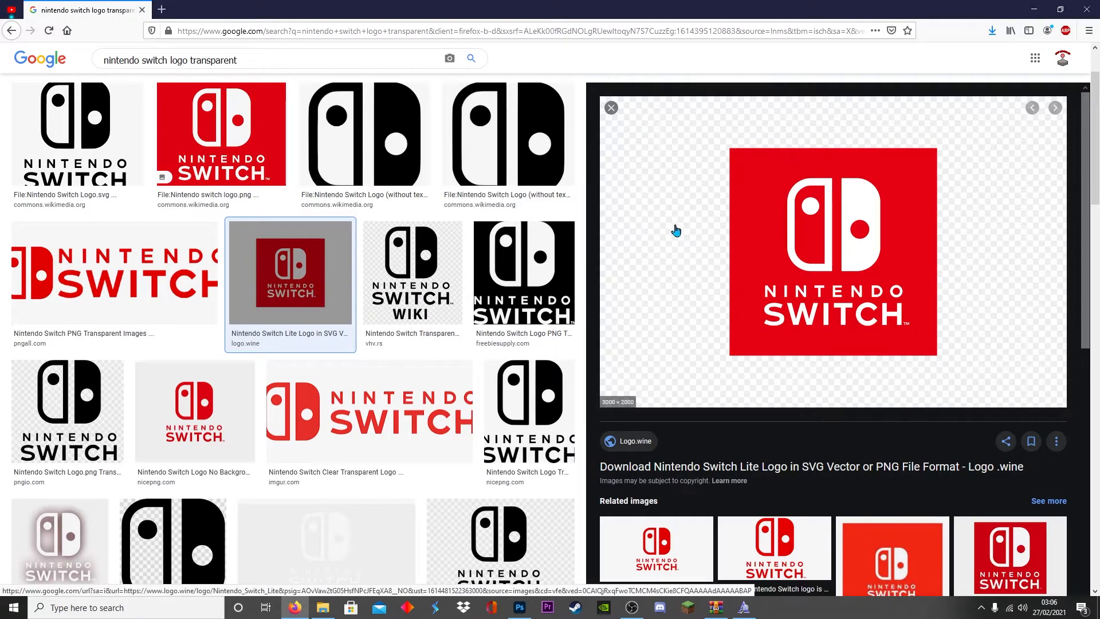
pyautogui.click(524, 269)
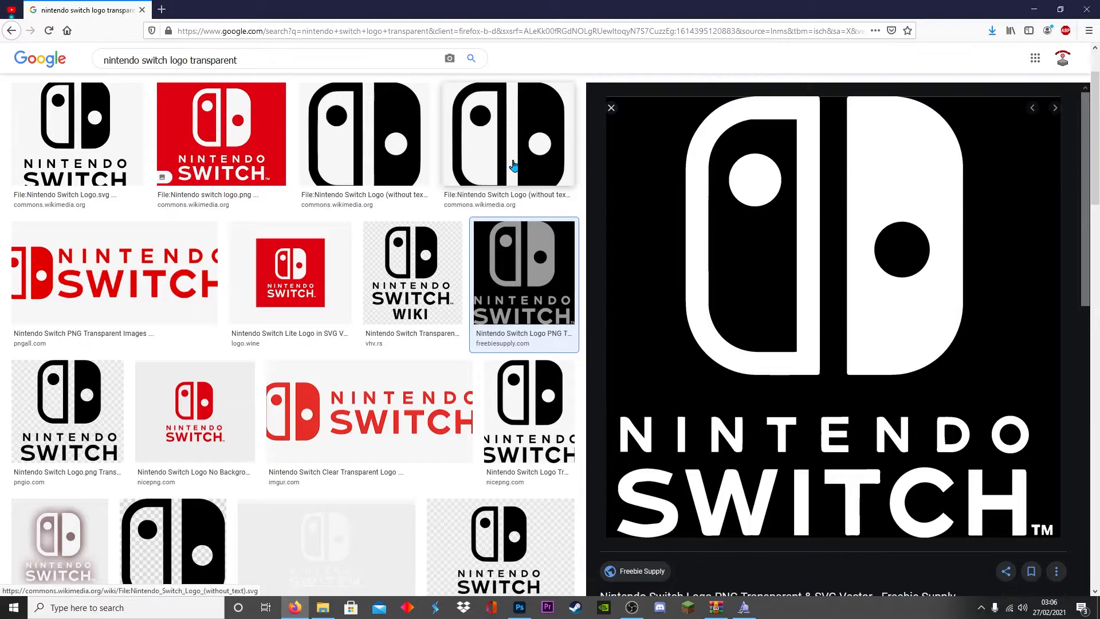
pyautogui.click(507, 137)
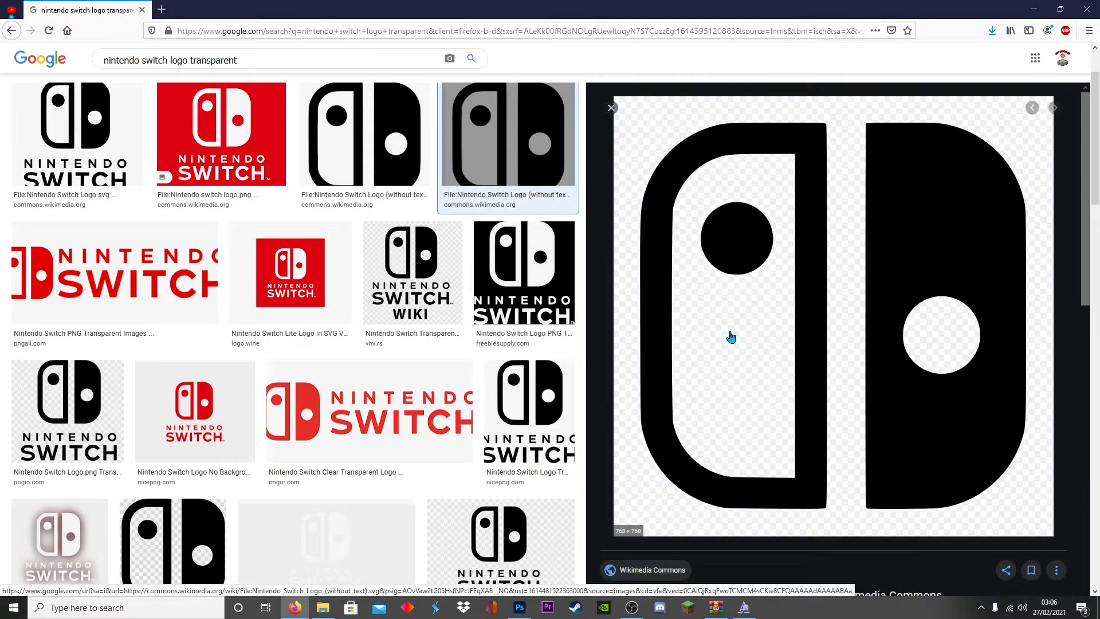
pyautogui.press('Left')
pyautogui.press('Left')
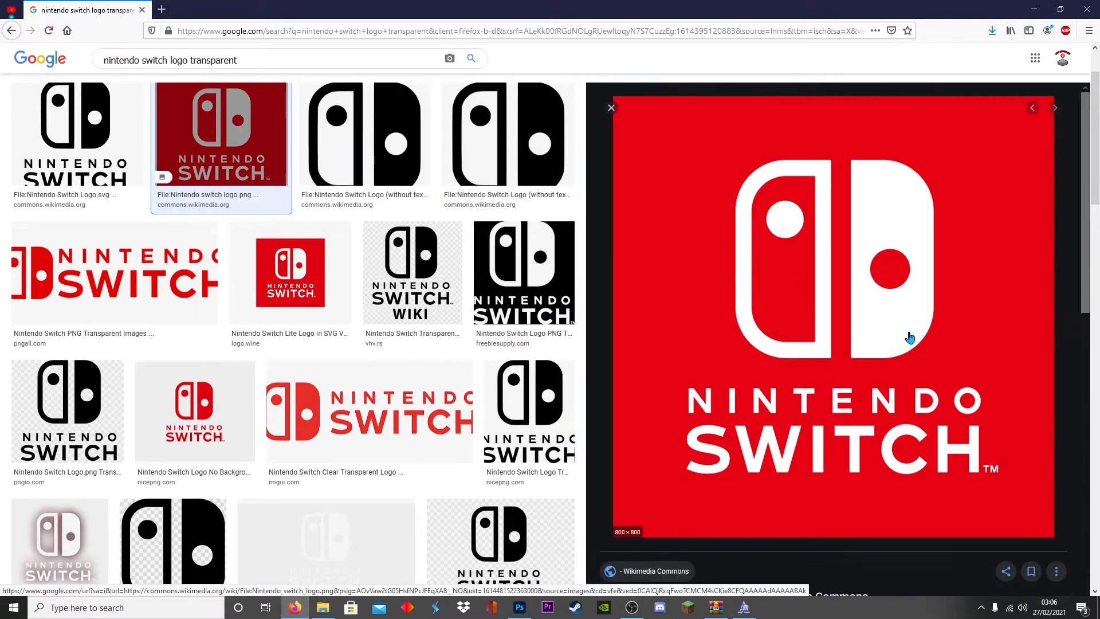
pyautogui.click(129, 268)
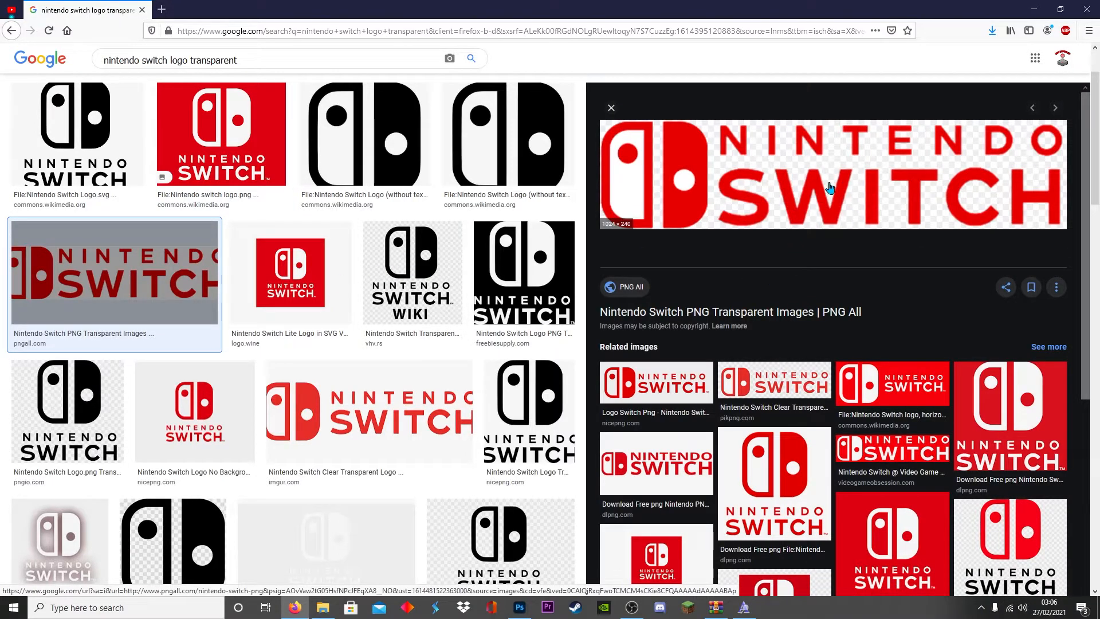
pyautogui.click(899, 370)
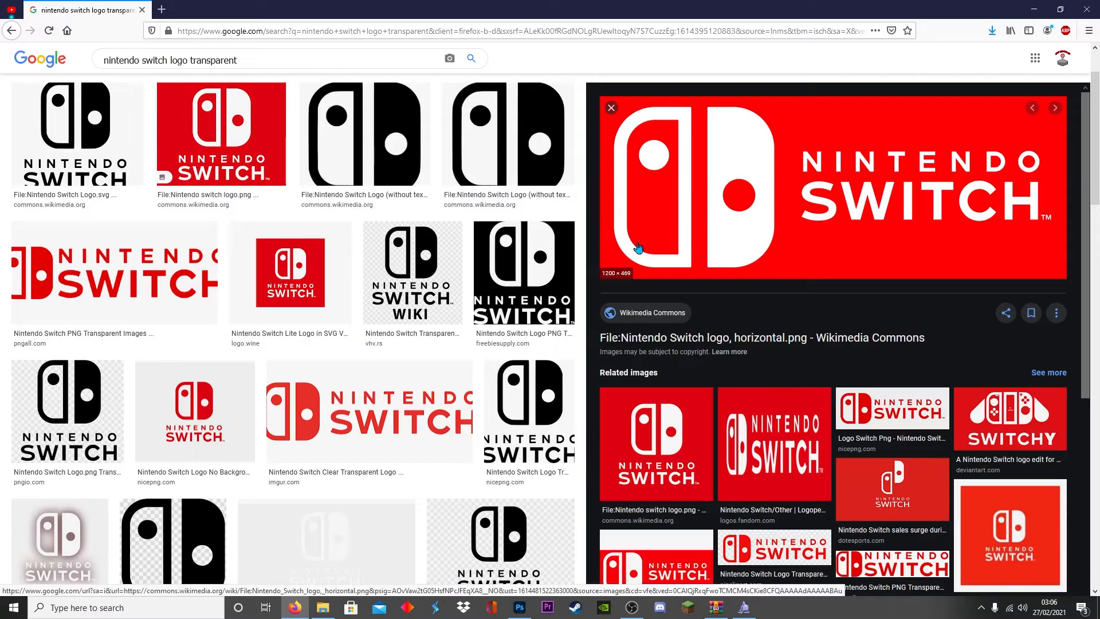
pyautogui.scroll(-7, 343, 453)
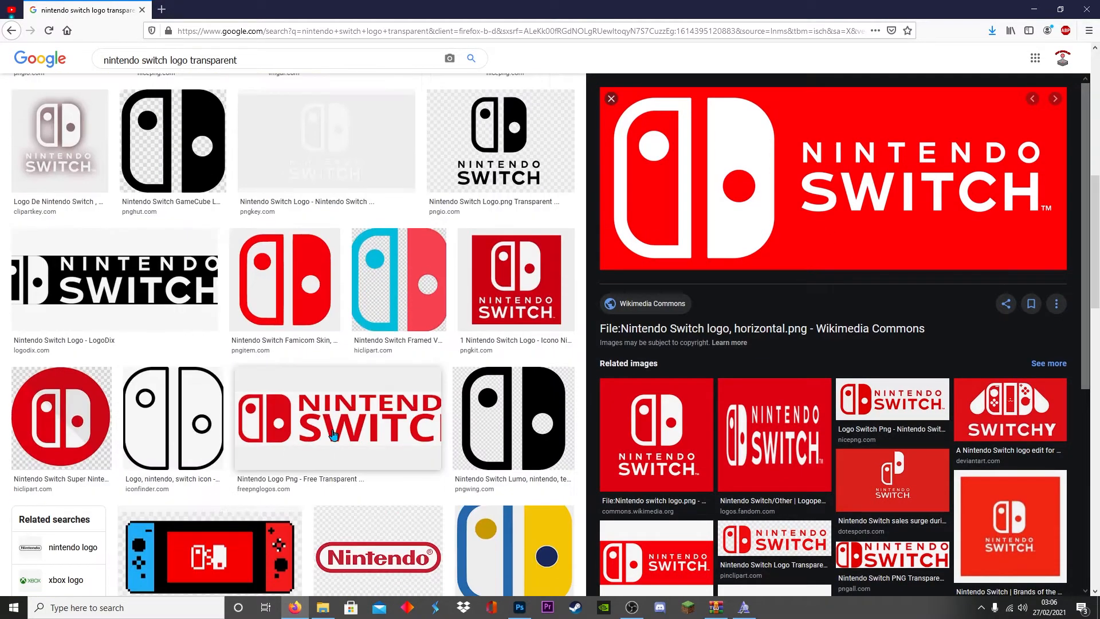
pyautogui.click(338, 435)
pyautogui.scroll(8, 275, 138)
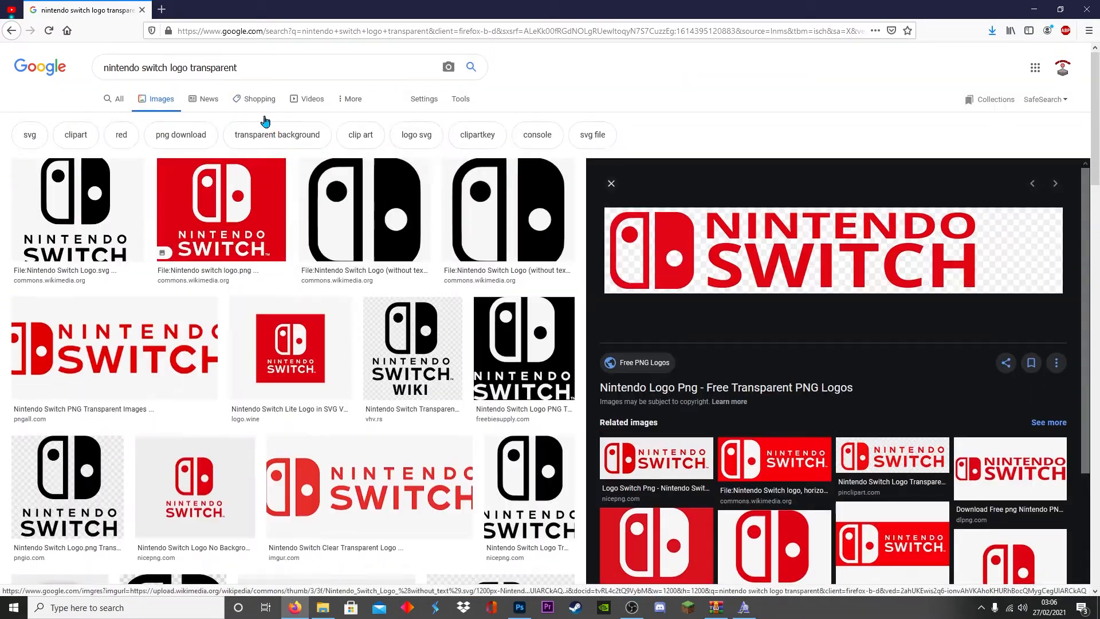
pyautogui.click(265, 70)
pyautogui.scroll(-7, 516, 172)
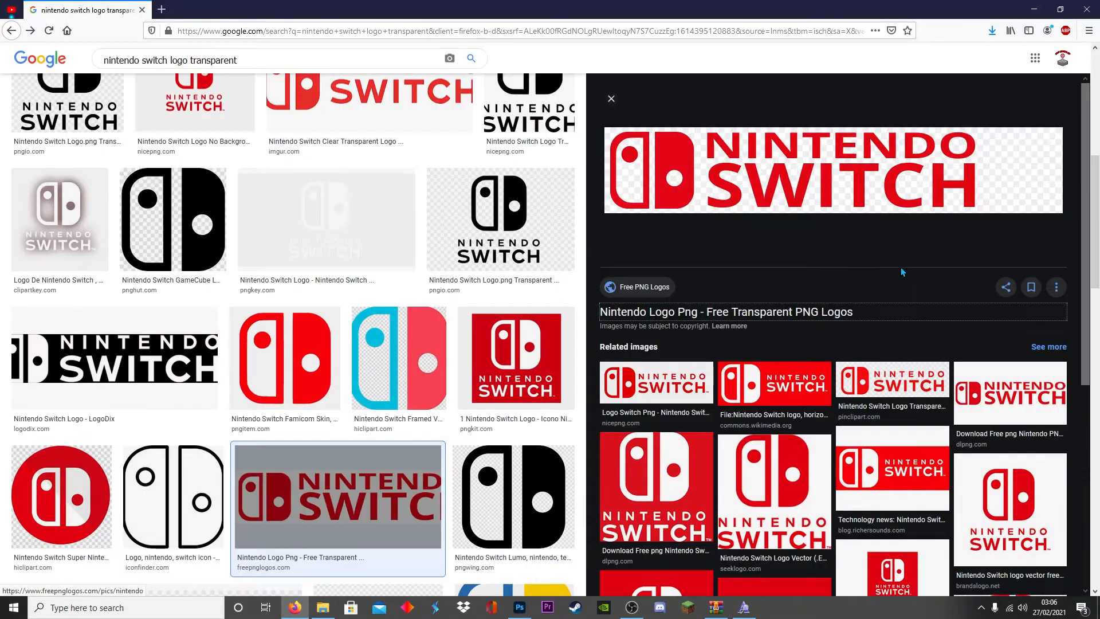
pyautogui.scroll(8, 836, 217)
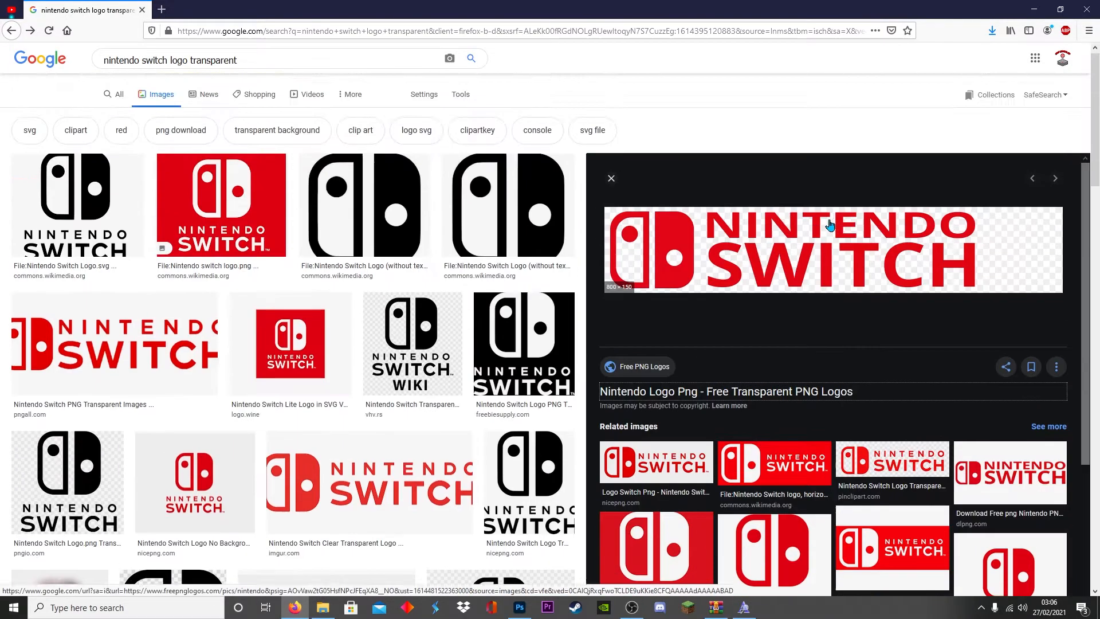
# - Open the red horizontal Nintendo Switch logo from PNG All and save it to the Desktop as the PNG image "unnamed"
pyautogui.click(216, 395)
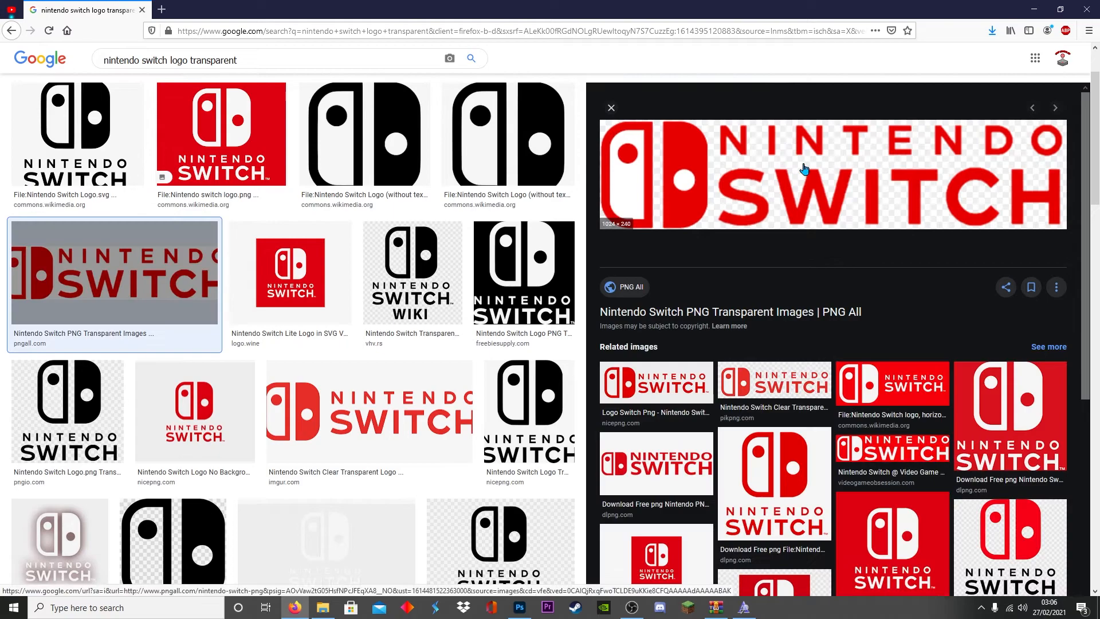
pyautogui.rightClick(805, 165)
pyautogui.click(848, 307)
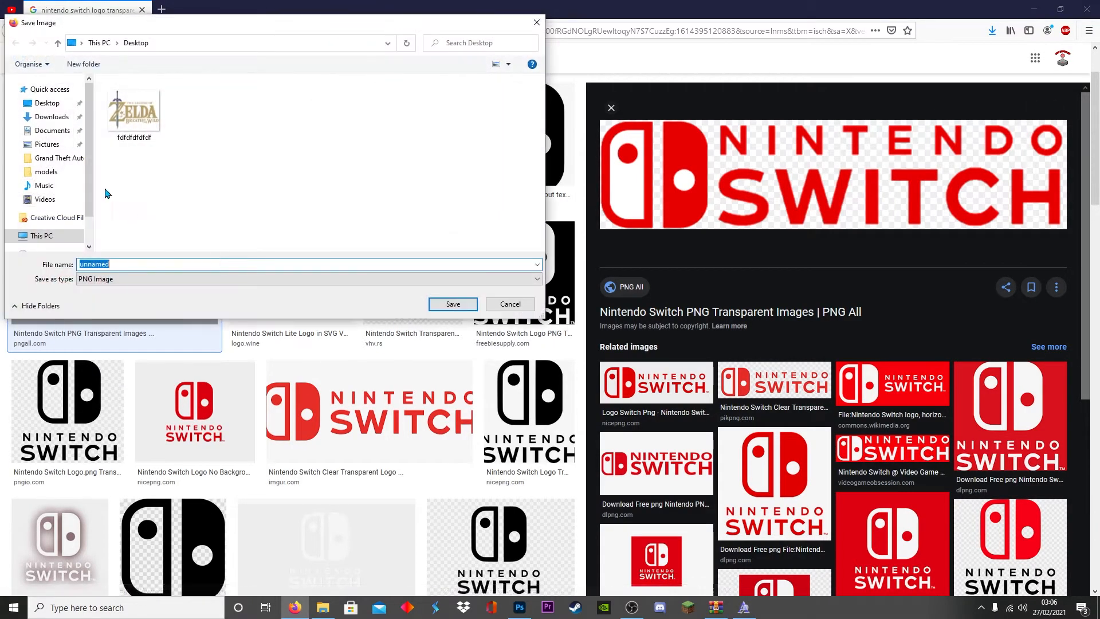
pyautogui.click(45, 108)
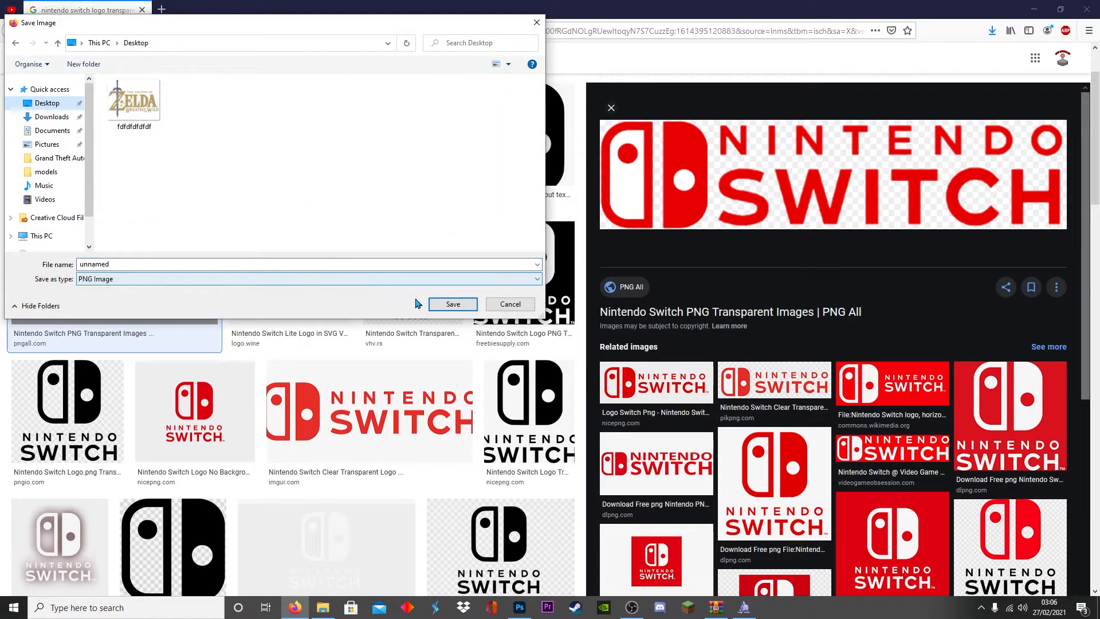
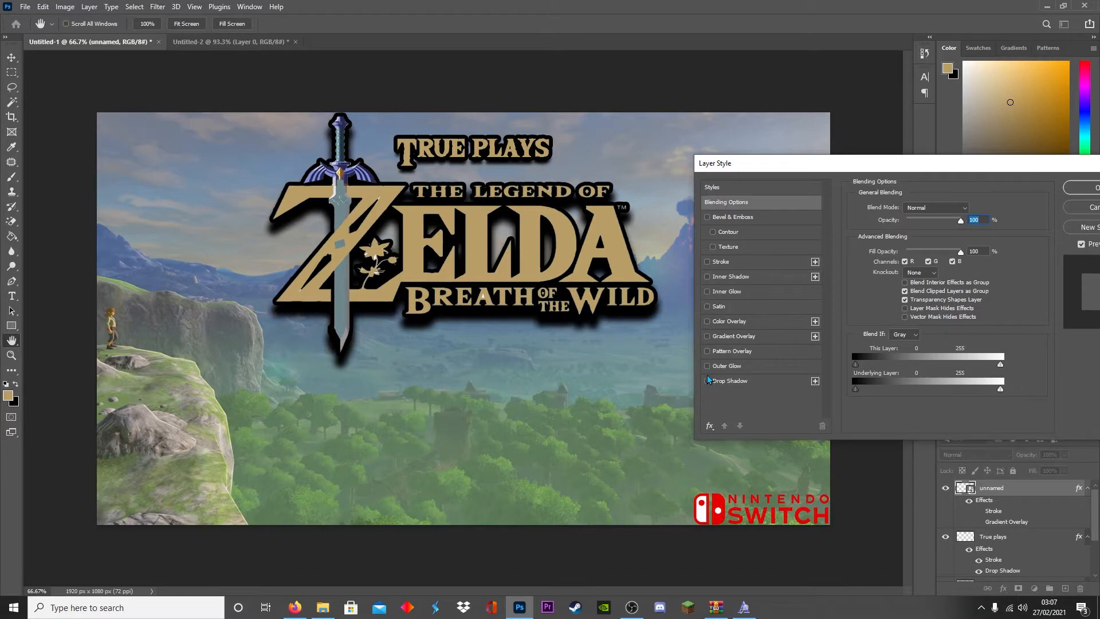
# - Try a drop shadow on the Nintendo Switch logo layer, switch it off again and accept the layer style without any effects
pyautogui.click(708, 379)
pyautogui.click(708, 379)
pyautogui.moveTo(787, 170); pyautogui.dragTo(689, 170)
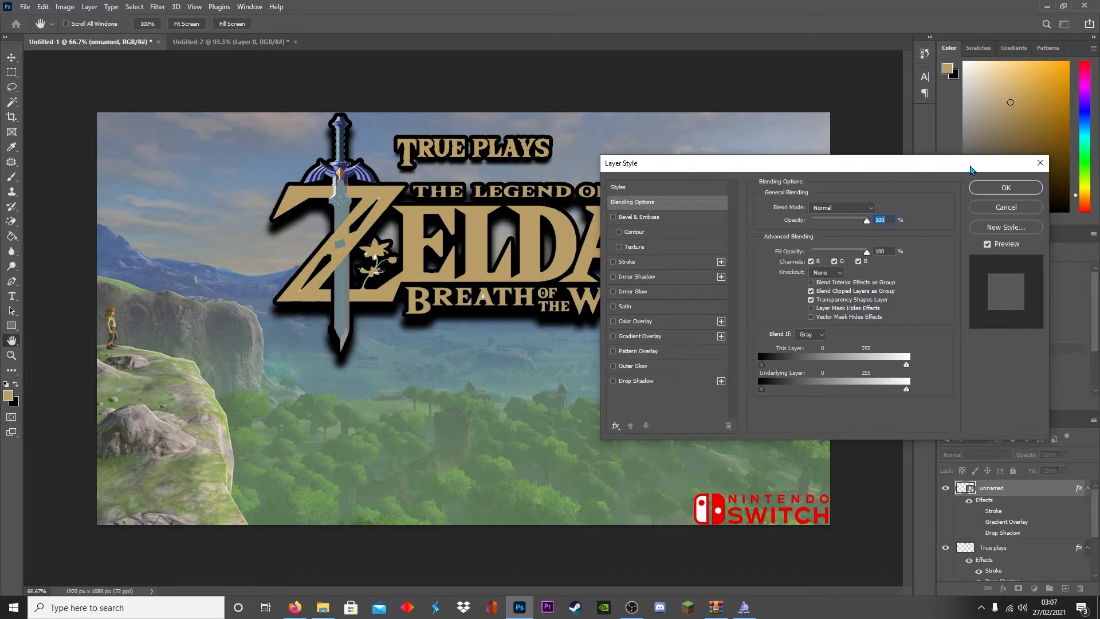
pyautogui.click(997, 188)
# - Move the Nintendo Switch logo 14 px inward from both the right and bottom edges of the canvas
pyautogui.hotkey('ctrl', 't')
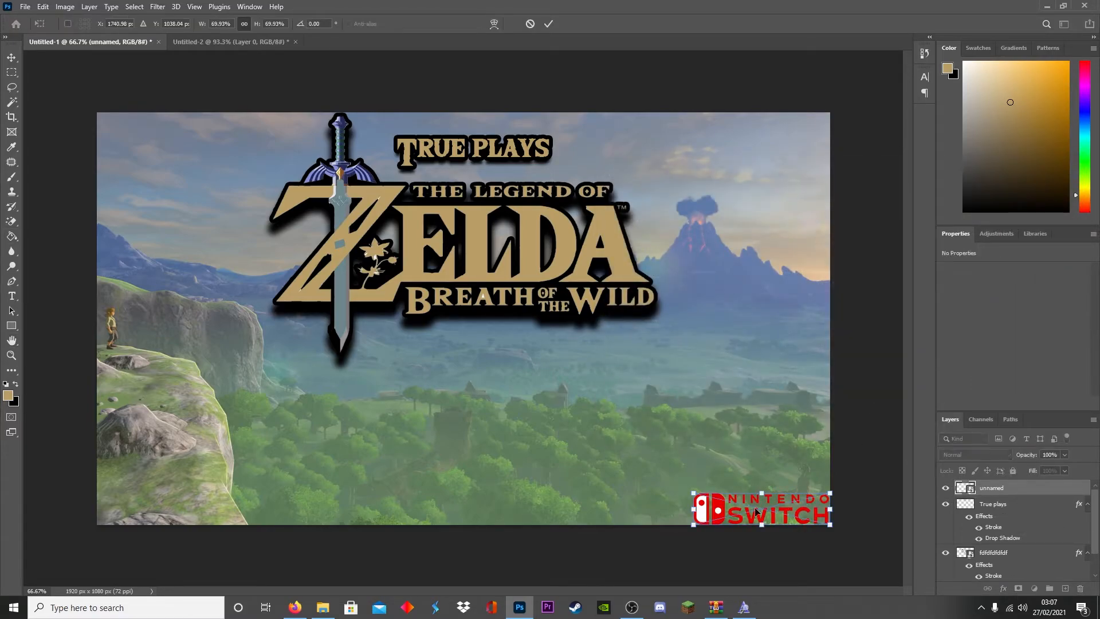
pyautogui.moveTo(755, 500); pyautogui.dragTo(752, 497)
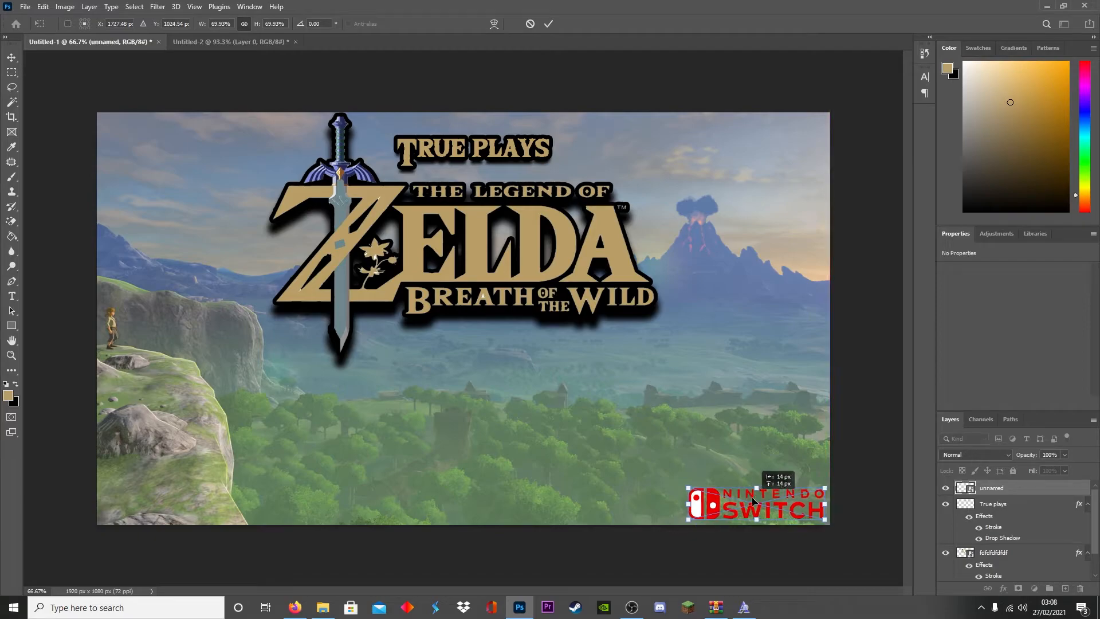
pyautogui.click(548, 24)
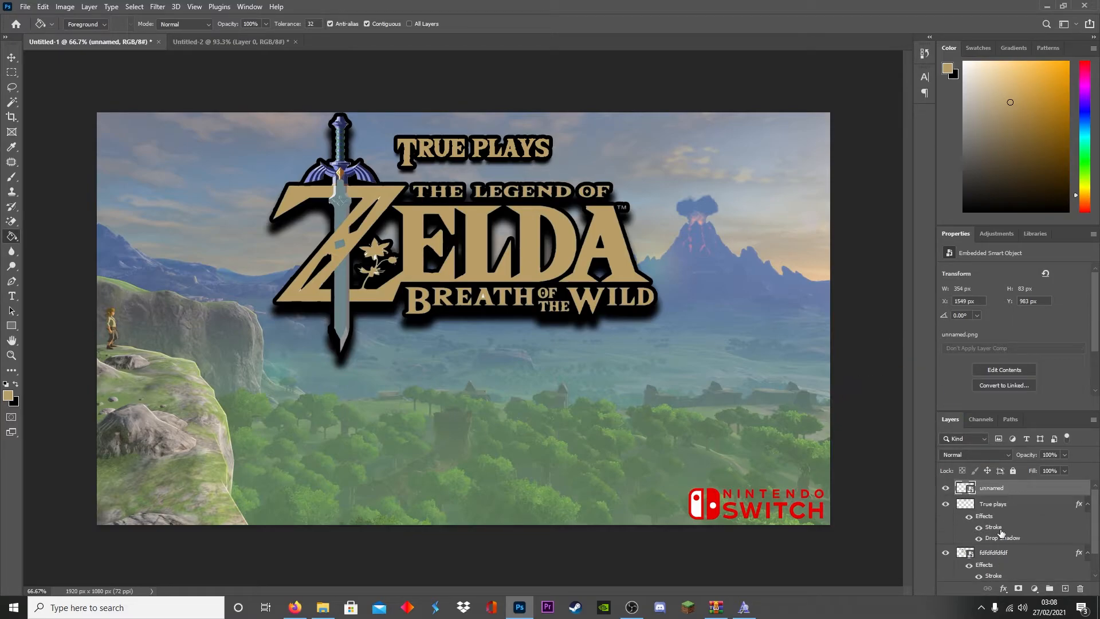
# - Select all layers from the Nintendo Switch logo down to the background and merge them into one layer
pyautogui.scroll(-2, 1000, 528)
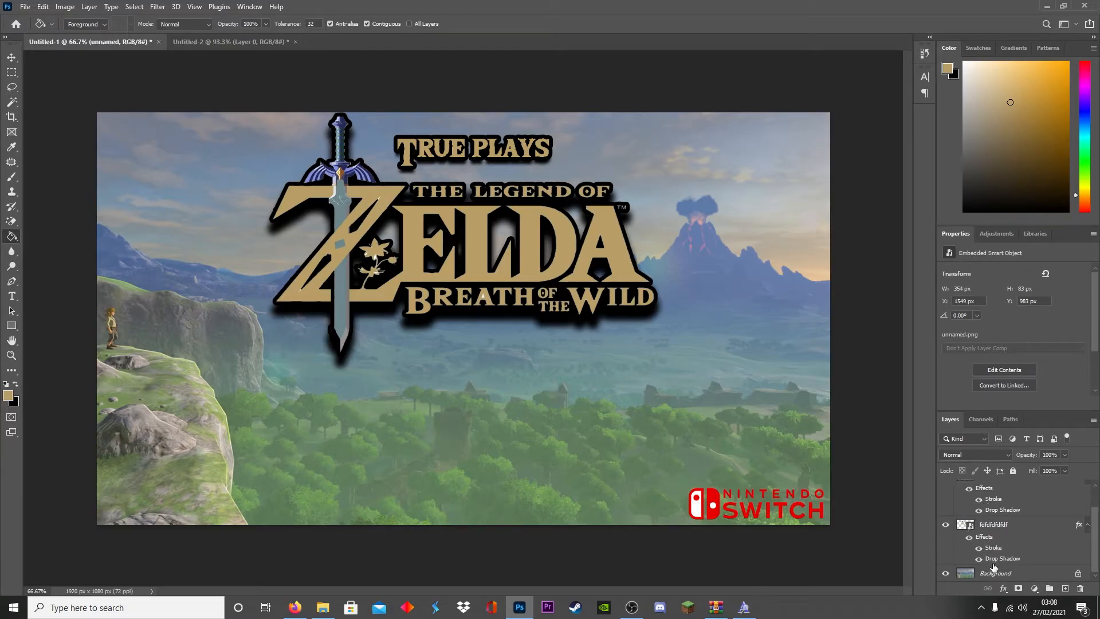
pyautogui.moveTo(990, 579); pyautogui.dragTo(989, 577)
pyautogui.keyDown('shift'); pyautogui.click(990, 577); pyautogui.keyUp('shift')
pyautogui.scroll(1, 990, 569)
pyautogui.scroll(-1, 989, 511)
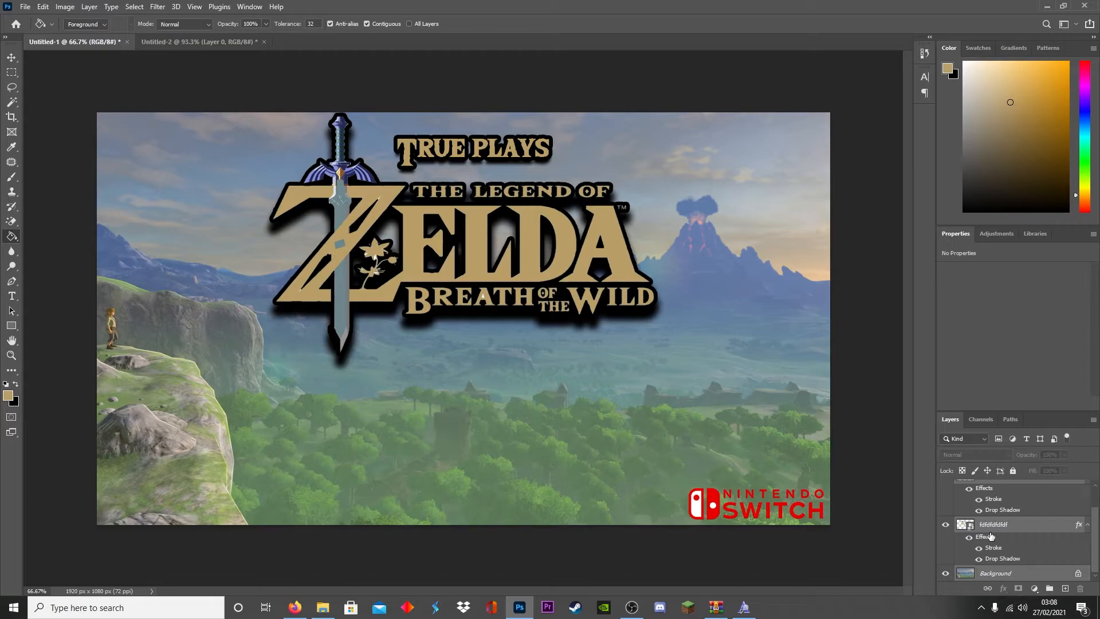
pyautogui.rightClick(991, 525)
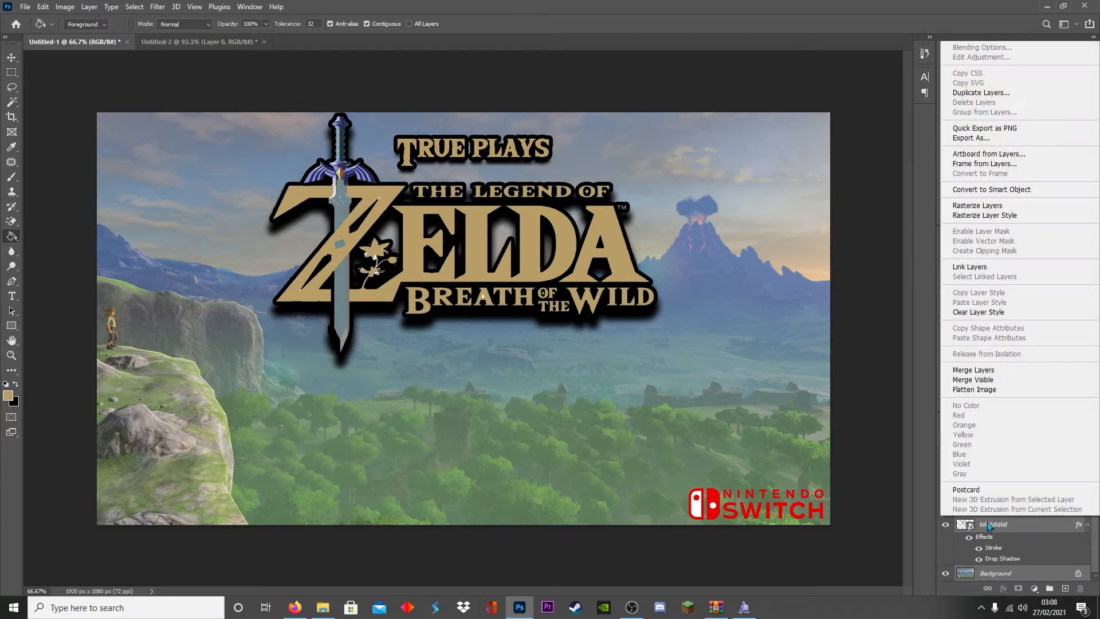
pyautogui.click(966, 370)
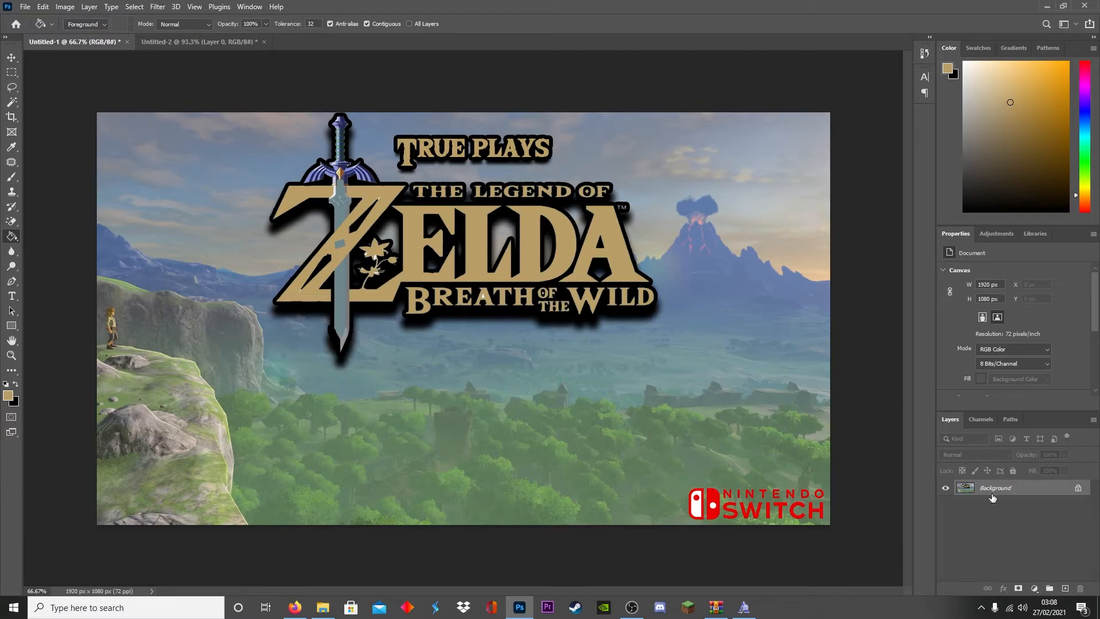
# - Add a new layer above the merged artwork and fill it with white in Normal mode at 100% opacity
pyautogui.click(1065, 589)
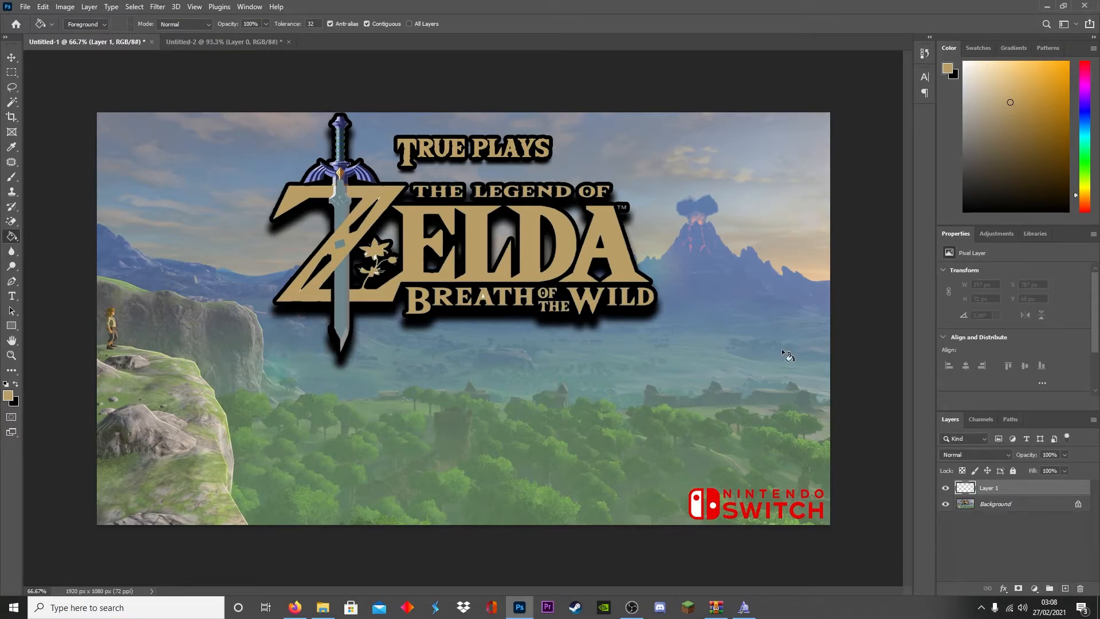
pyautogui.click(42, 10)
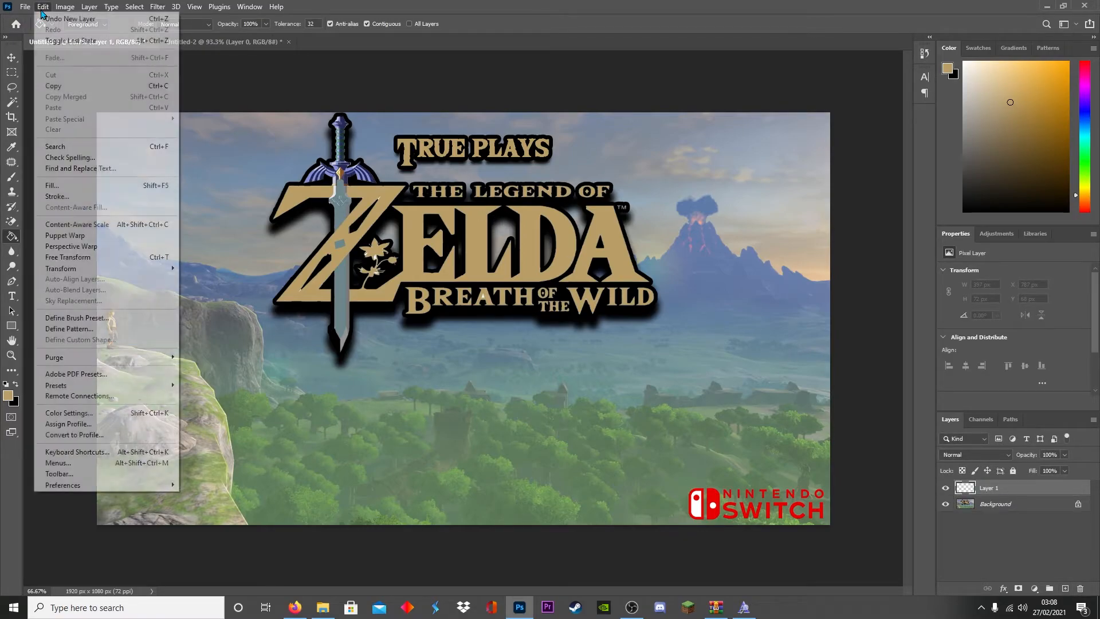
pyautogui.click(85, 185)
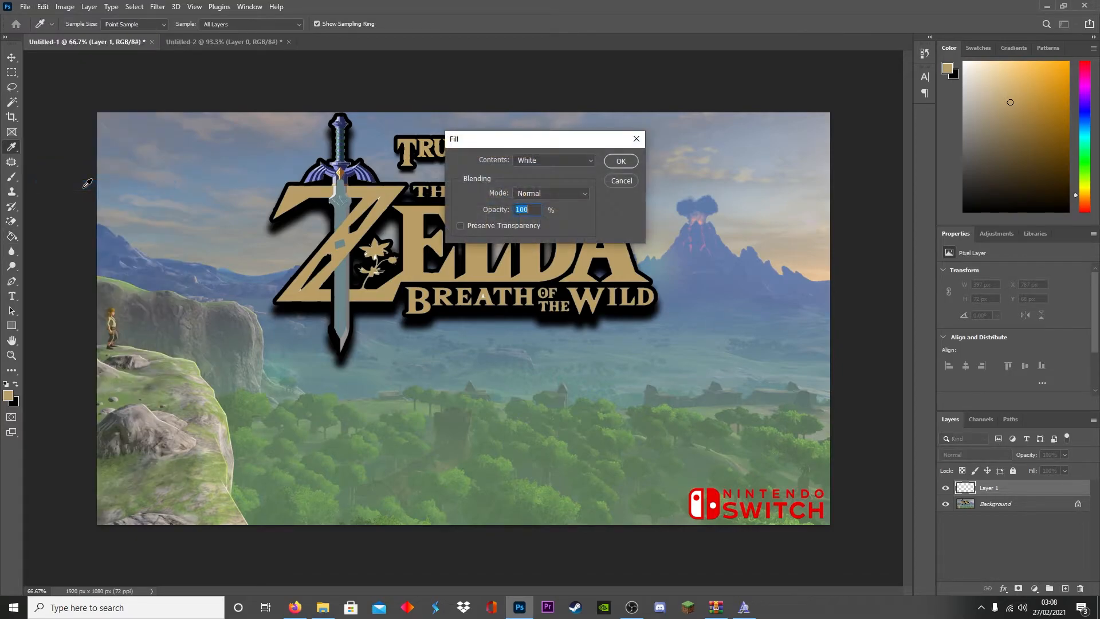
pyautogui.click(553, 160)
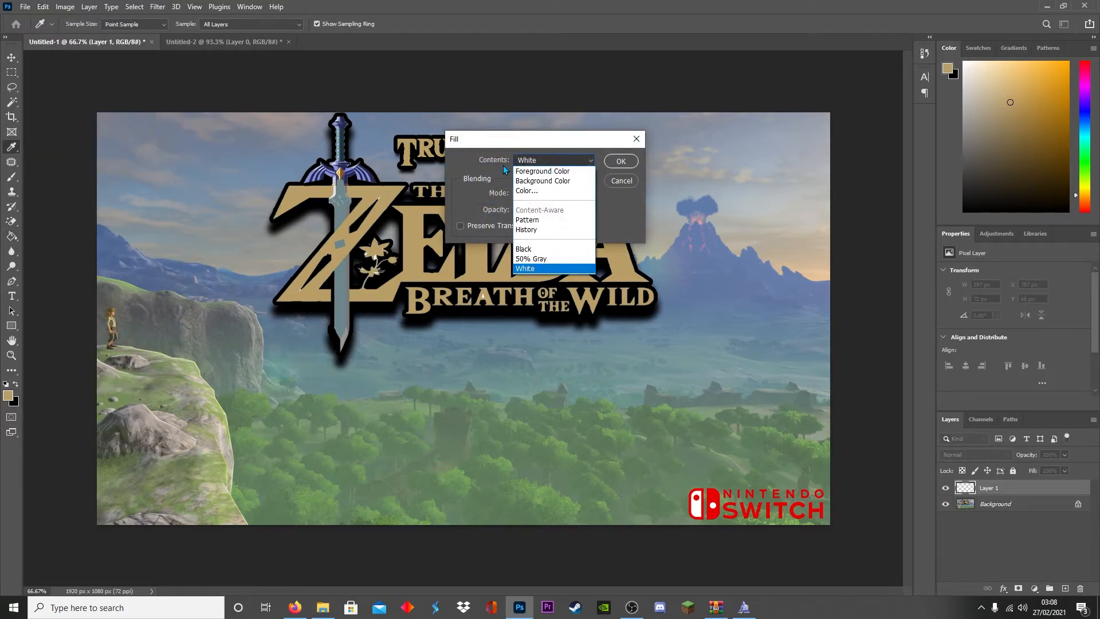
pyautogui.click(473, 170)
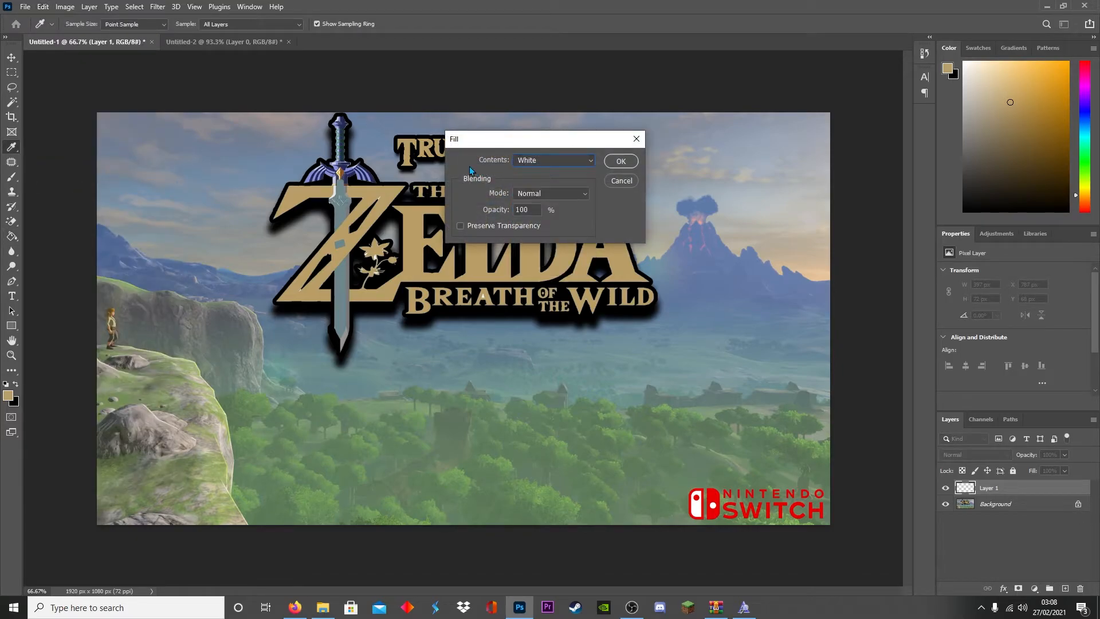
pyautogui.click(620, 162)
pyautogui.press('g')
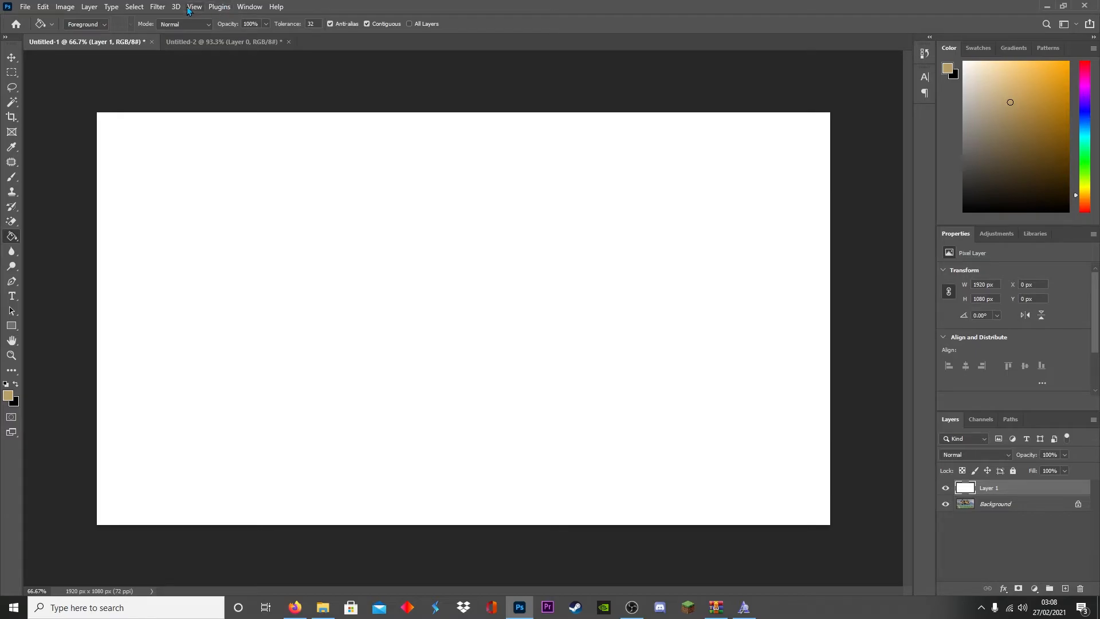
# - Apply a custom Lens Correction filter to the white layer with a vignette amount of -99
pyautogui.click(156, 7)
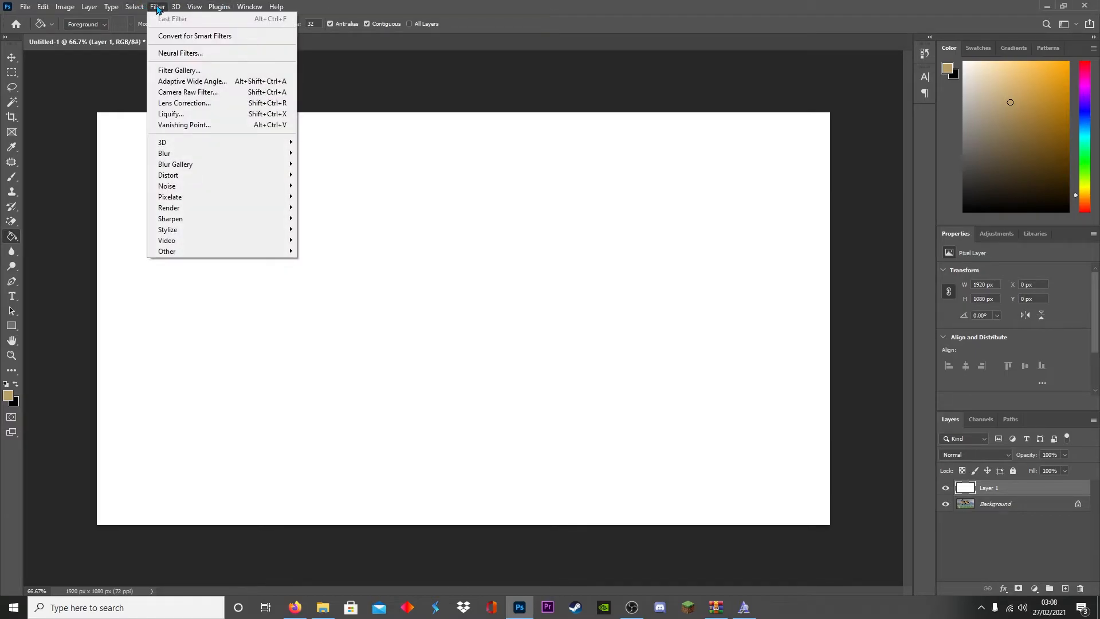
pyautogui.click(171, 104)
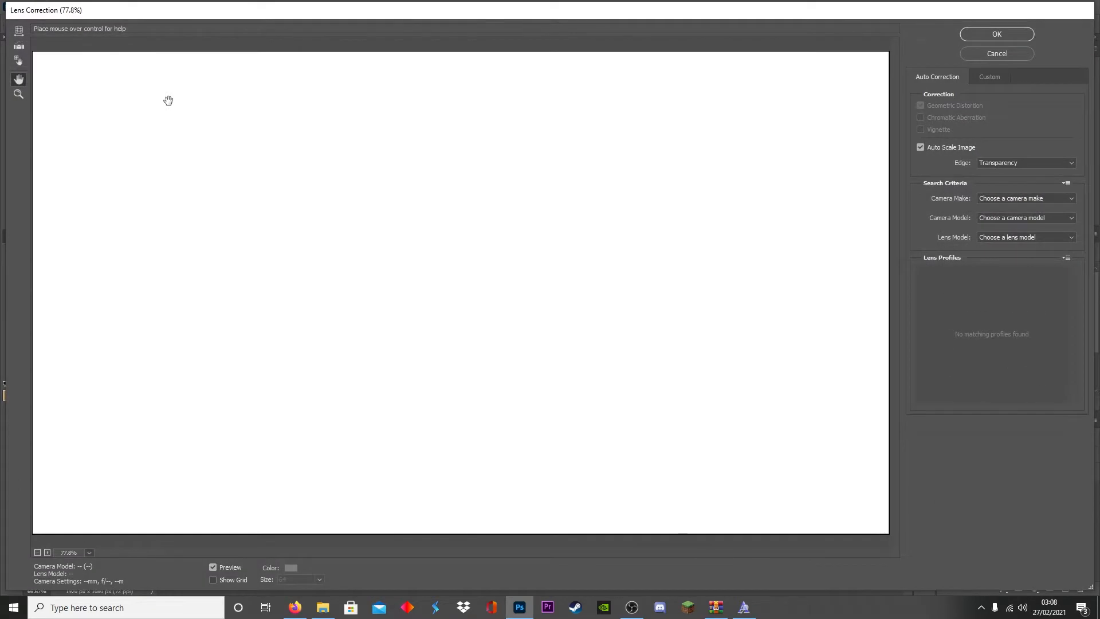
pyautogui.click(996, 79)
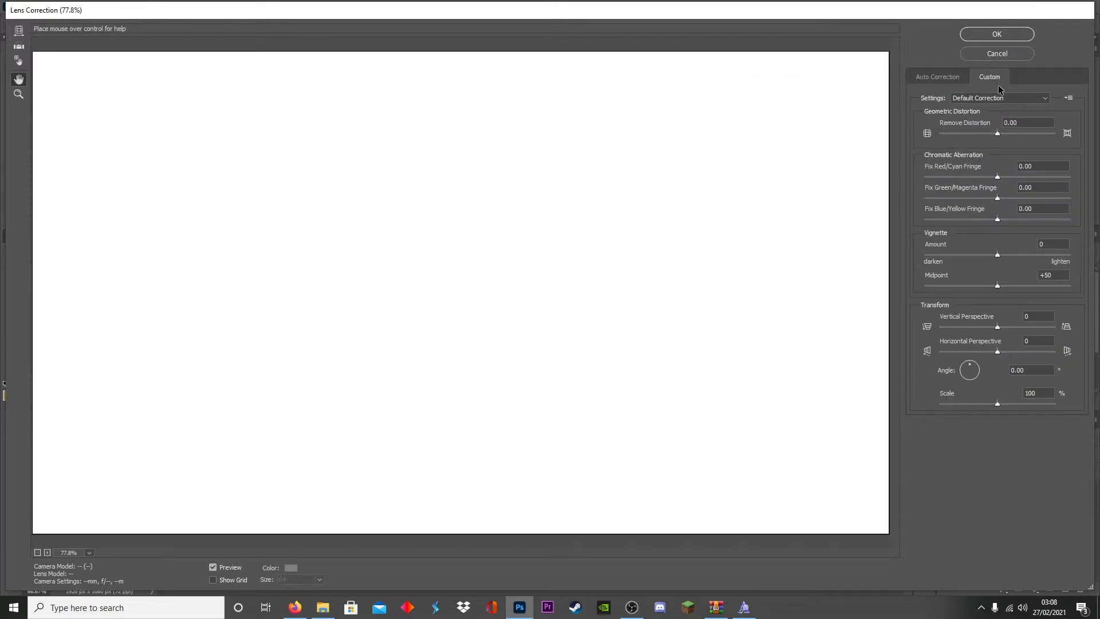
pyautogui.click(926, 255)
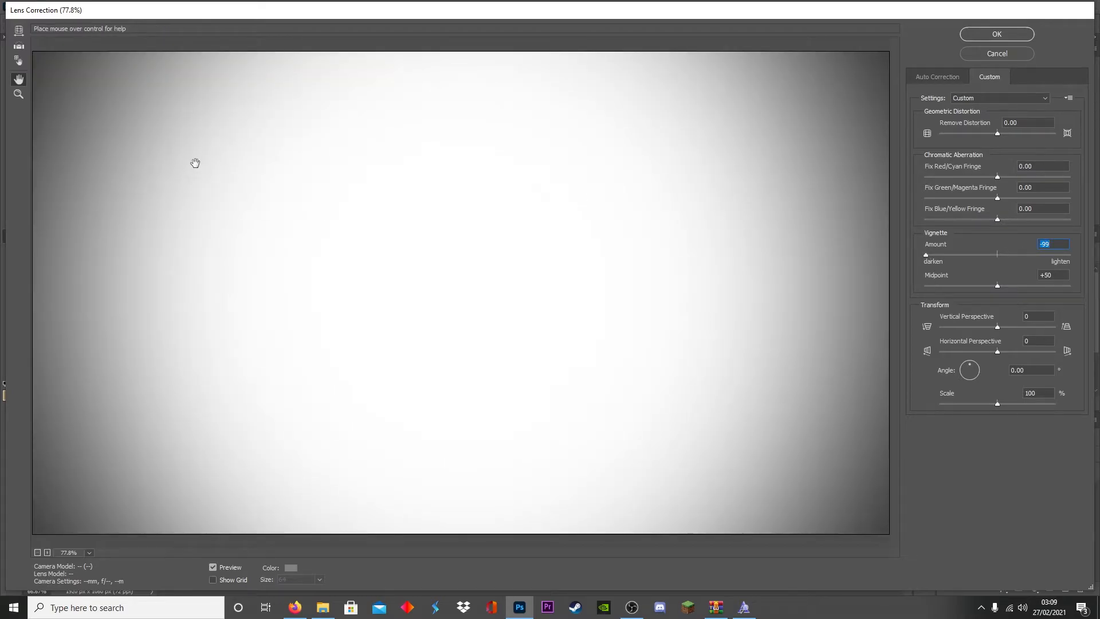
pyautogui.click(997, 34)
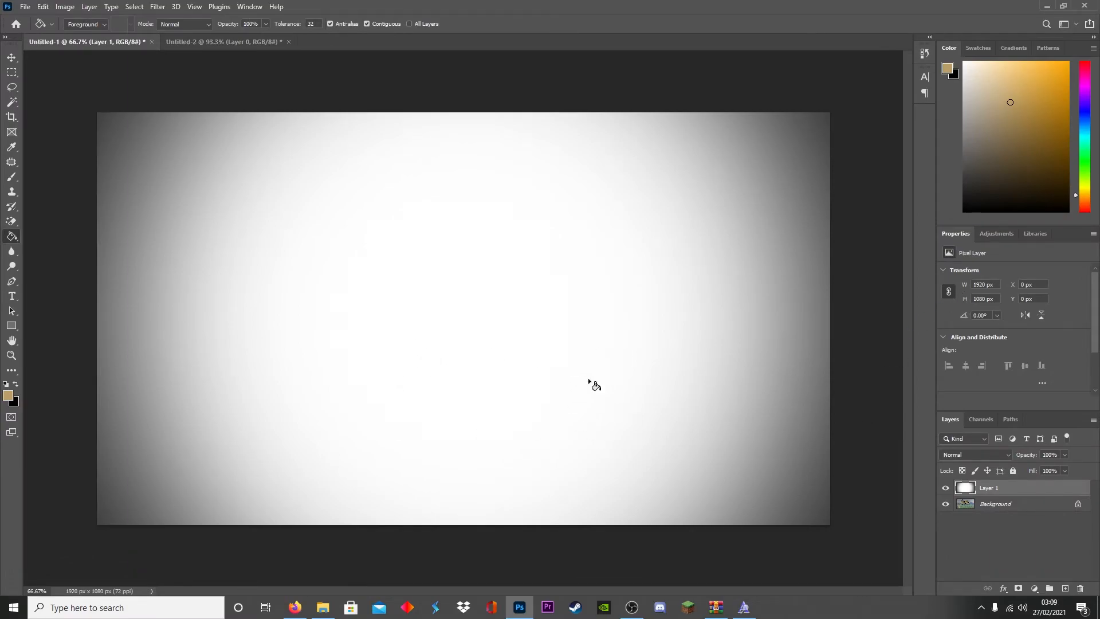
# - Blend the white vignette layer over the artwork in Multiply mode and adjust its opacity to 80%
pyautogui.click(985, 455)
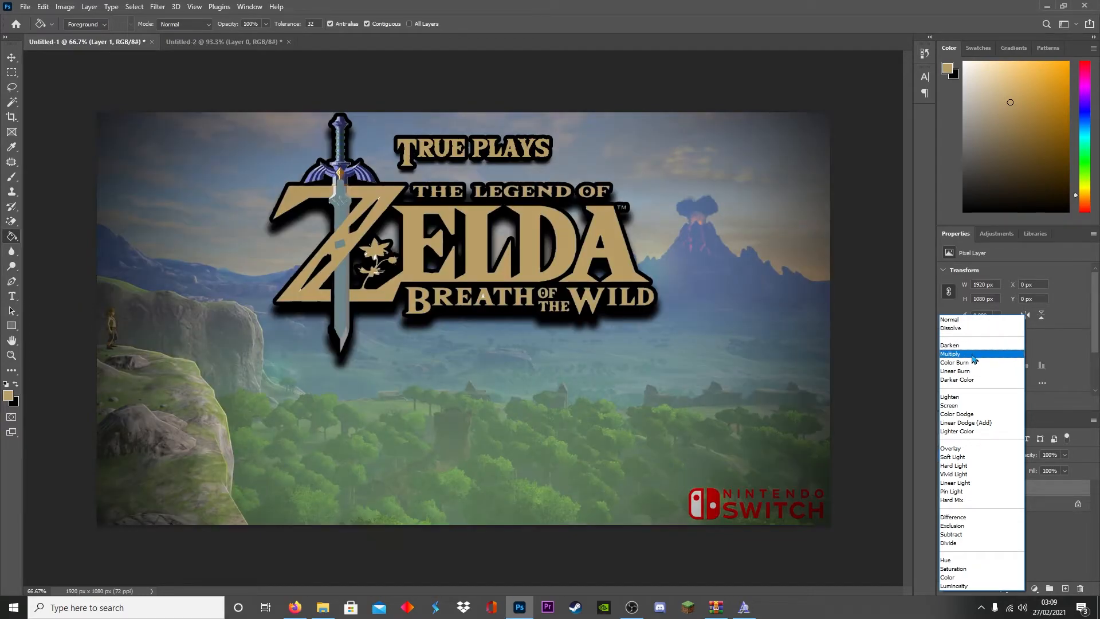
pyautogui.click(960, 353)
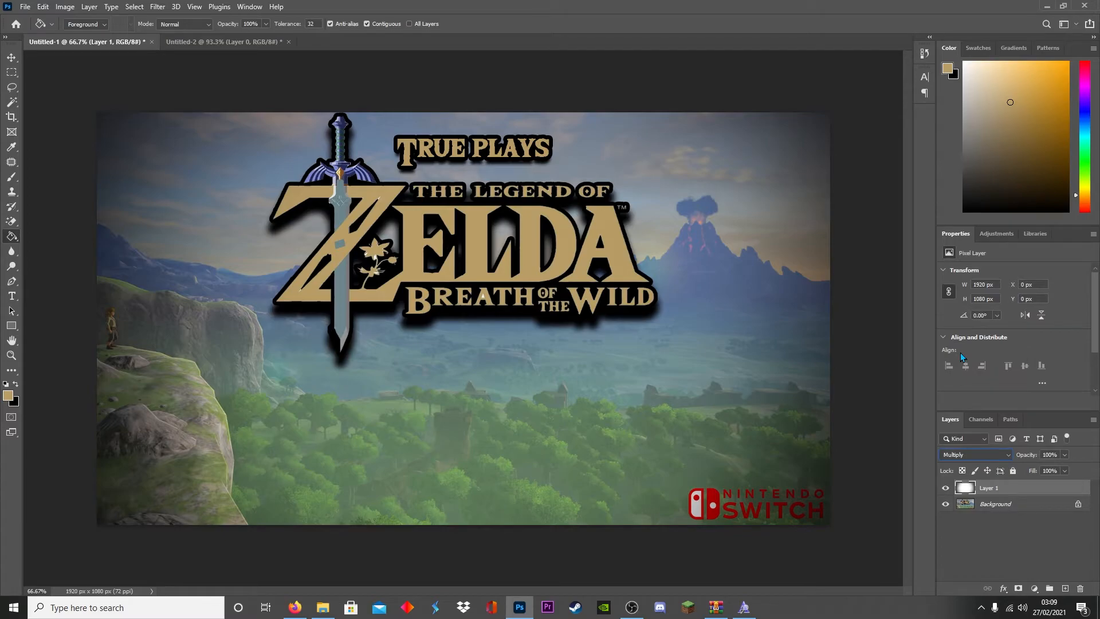
pyautogui.click(338, 241)
pyautogui.moveTo(1026, 456); pyautogui.dragTo(1097, 450)
pyautogui.moveTo(1097, 451); pyautogui.dragTo(1044, 443)
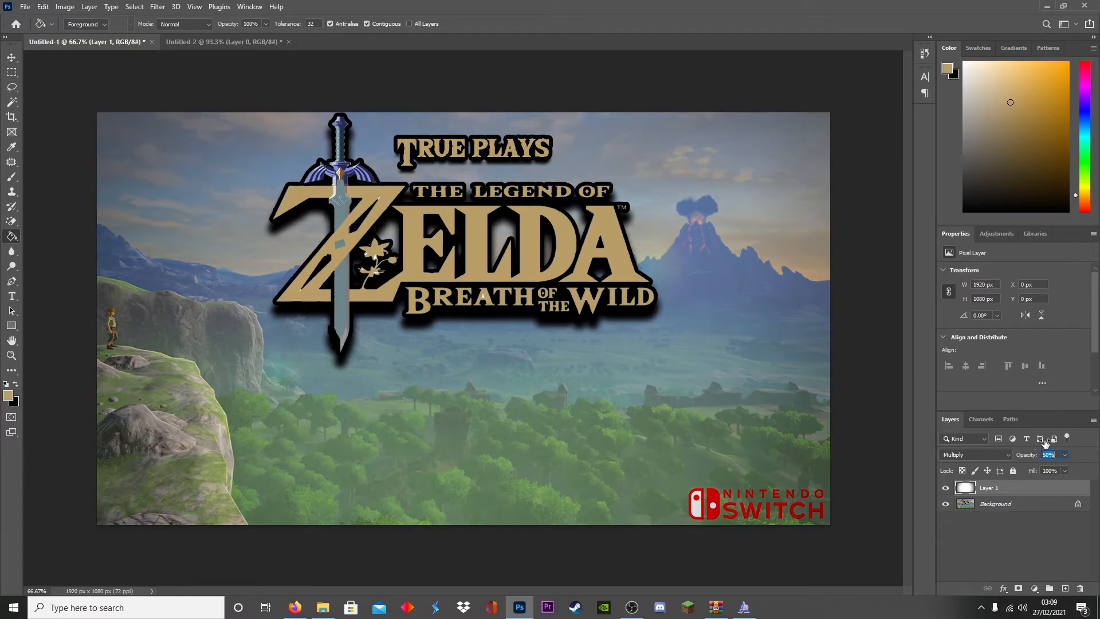
pyautogui.moveTo(1045, 443); pyautogui.dragTo(1068, 416)
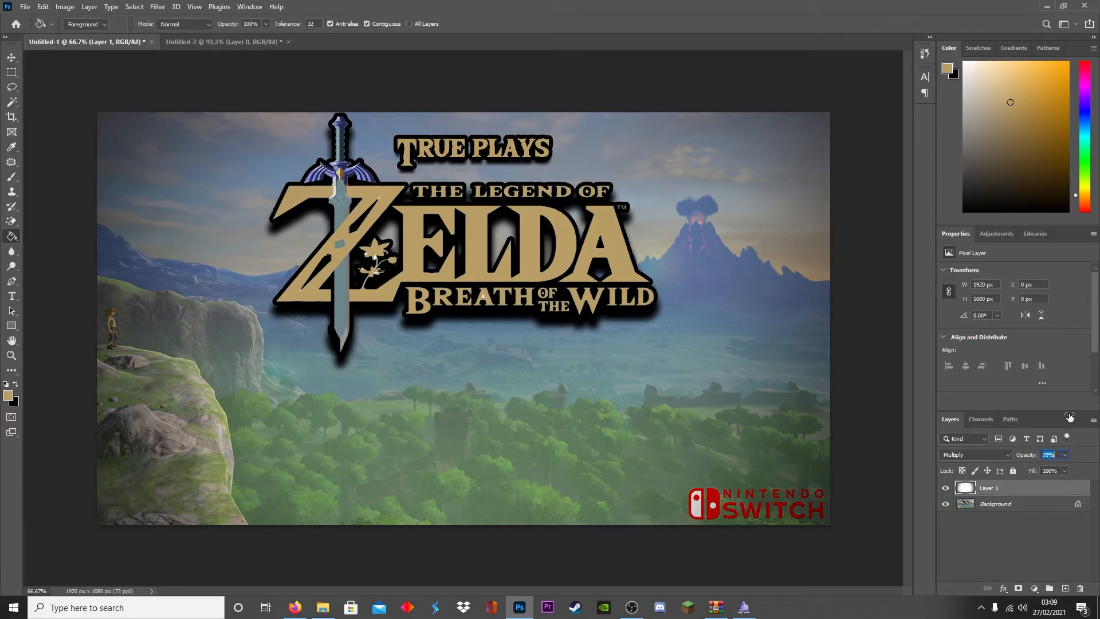
# - Change the vignette layer's blend mode to Linear Burn and set its opacity to 60%
pyautogui.click(943, 456)
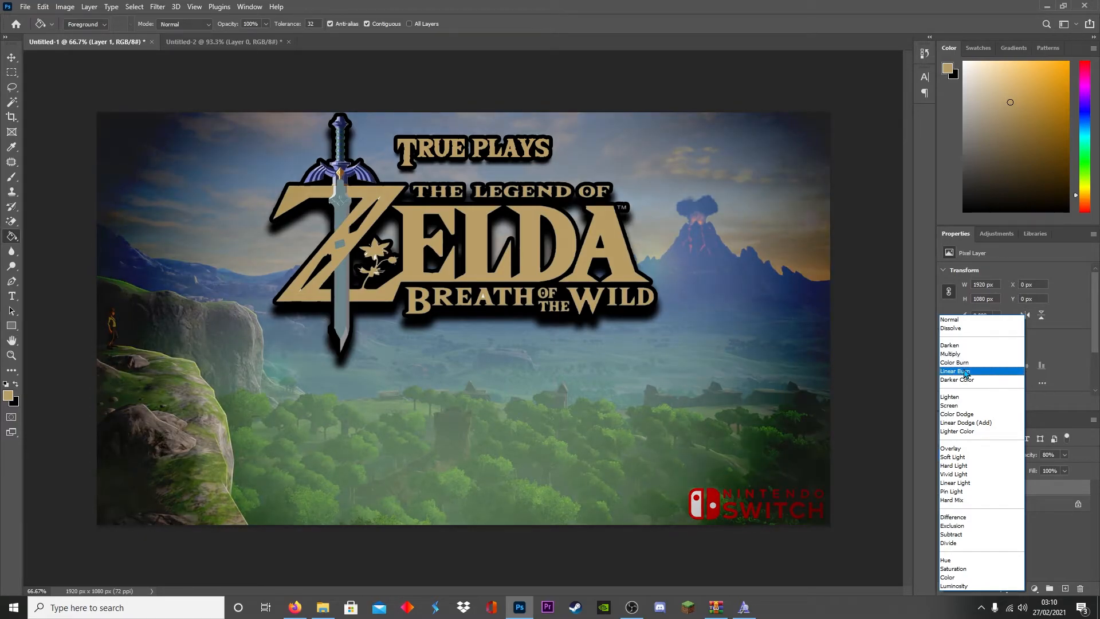
pyautogui.click(966, 371)
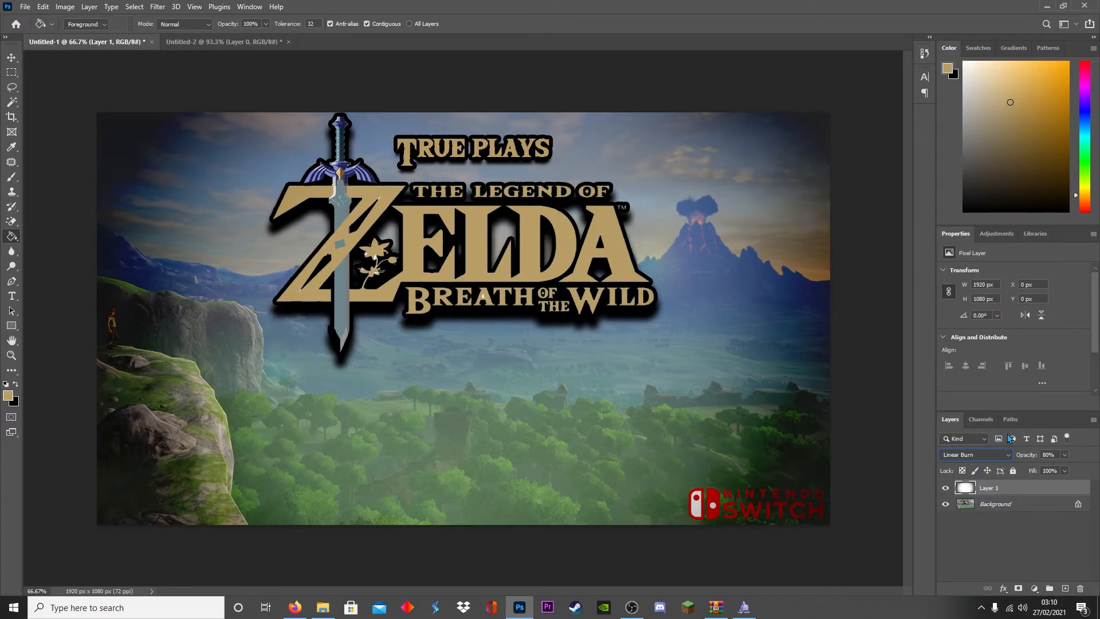
pyautogui.moveTo(1020, 452)
pyautogui.mouseDown()
pyautogui.moveTo(1051, 450)
pyautogui.moveTo(1027, 452)
pyautogui.mouseUp()
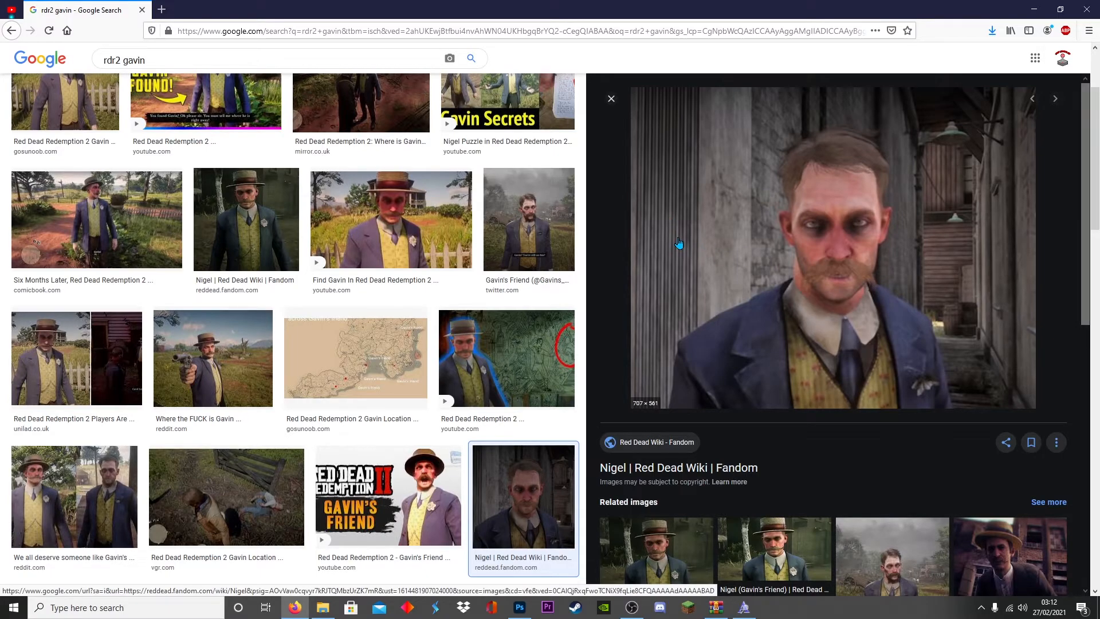
# - Switch to Firefox and save the previewed portrait of the hatless man as Nigel_Epilogue on the Desktop
pyautogui.rightClick(729, 297)
pyautogui.click(751, 435)
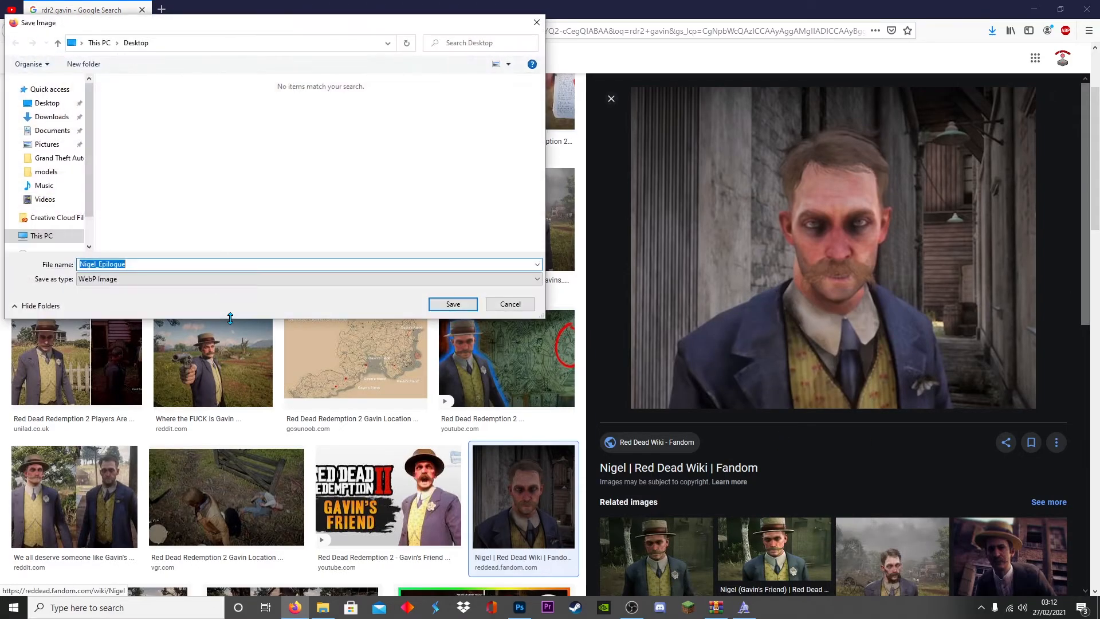
pyautogui.click(47, 144)
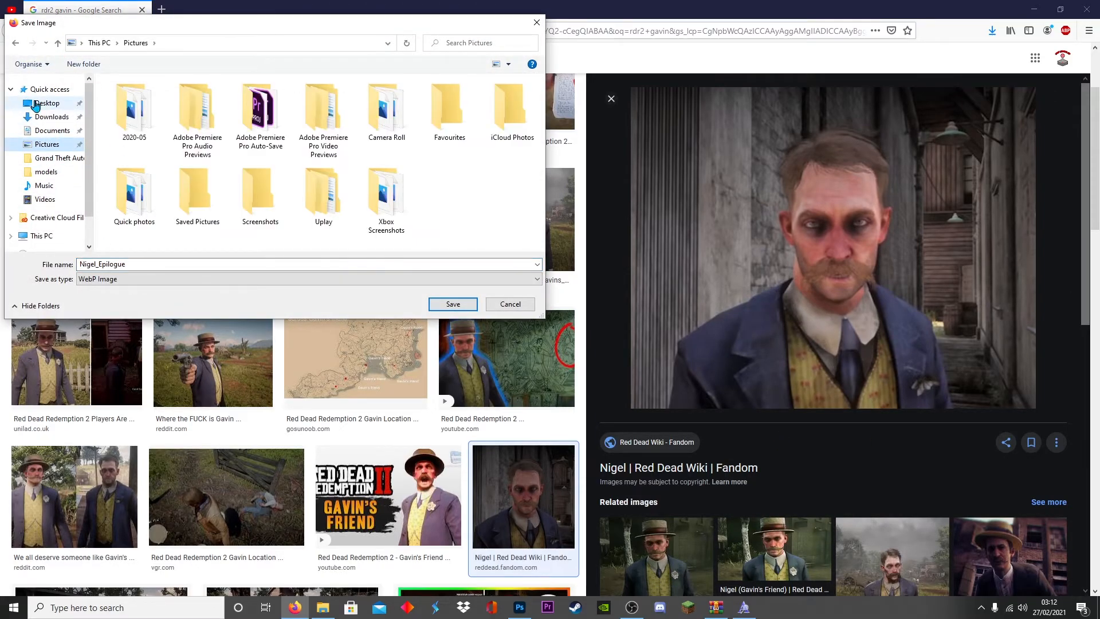
pyautogui.click(35, 103)
pyautogui.click(452, 303)
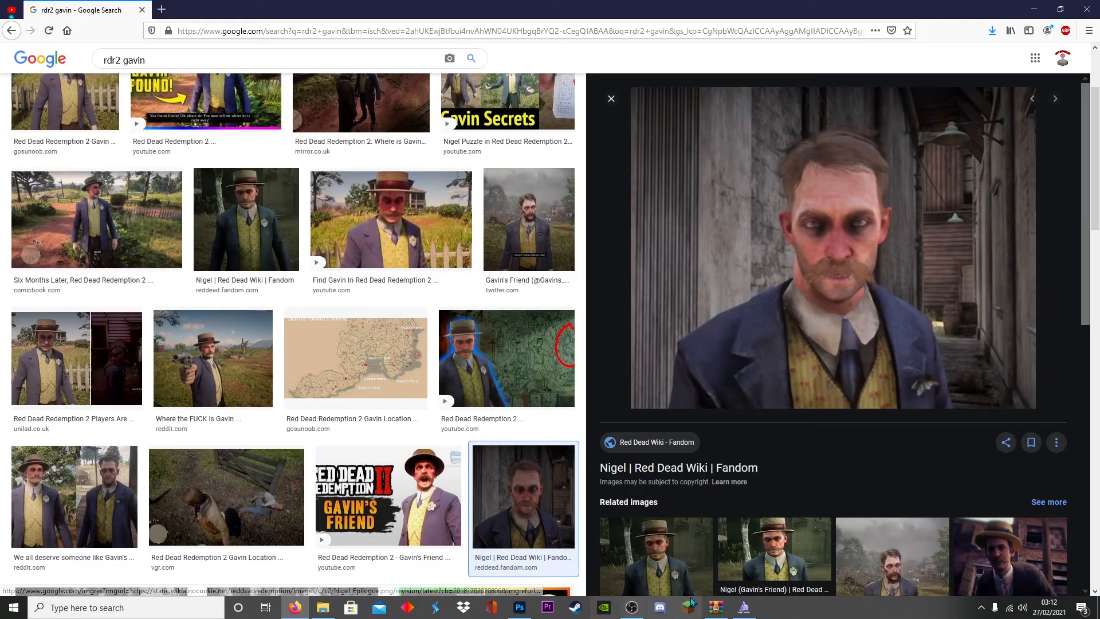
# - Switch to Photoshop and create a new 1920 x 1080 px document at 72 ppi with a white background
pyautogui.click(520, 607)
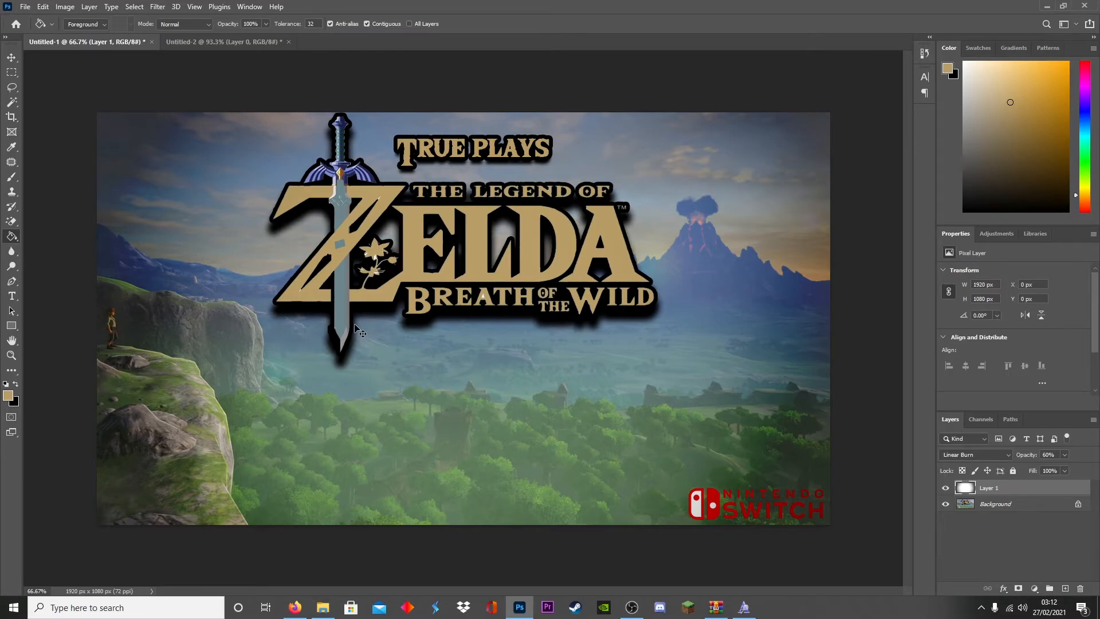
pyautogui.hotkey('ctrl', 'n')
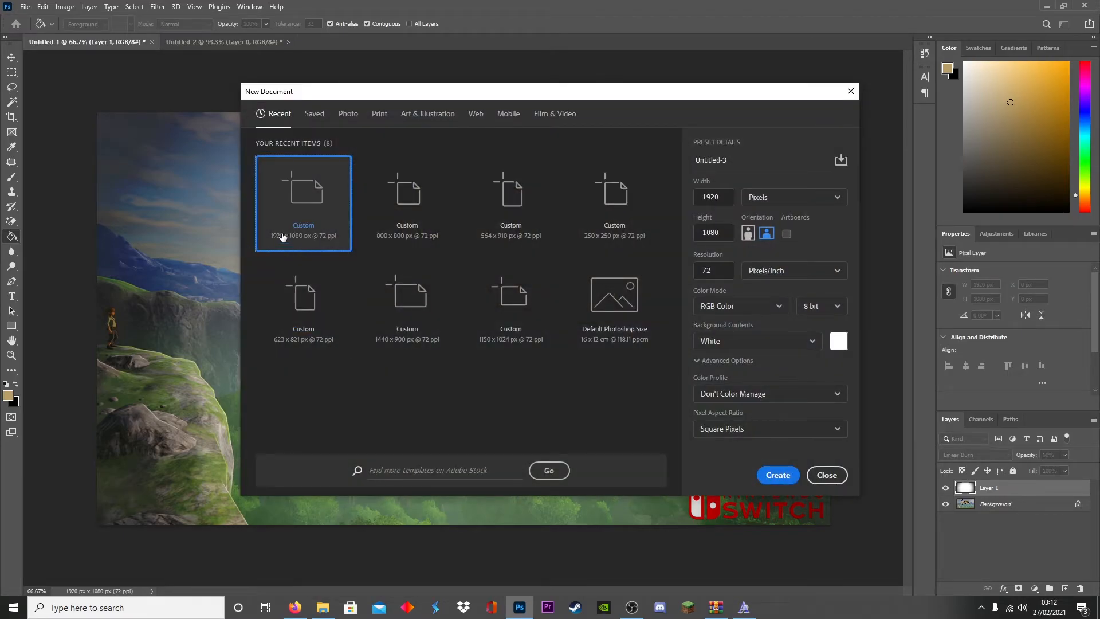
pyautogui.doubleClick(304, 219)
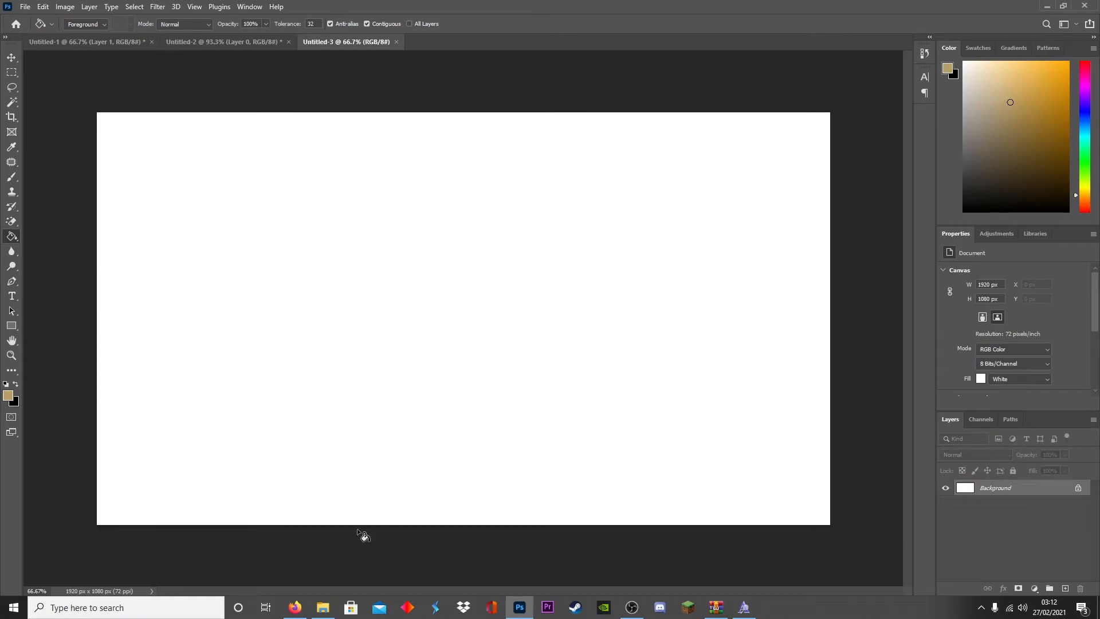
# - Try to place the Nigel_Epilogue image from the Desktop folder into the new blank document
pyautogui.moveTo(302, 615)
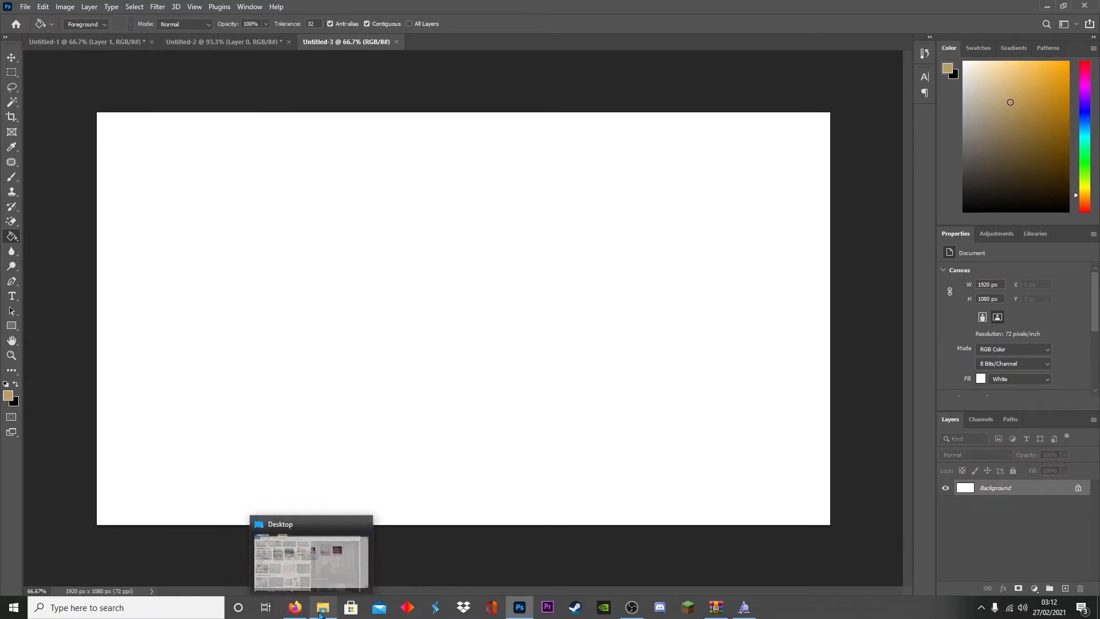
pyautogui.click(323, 576)
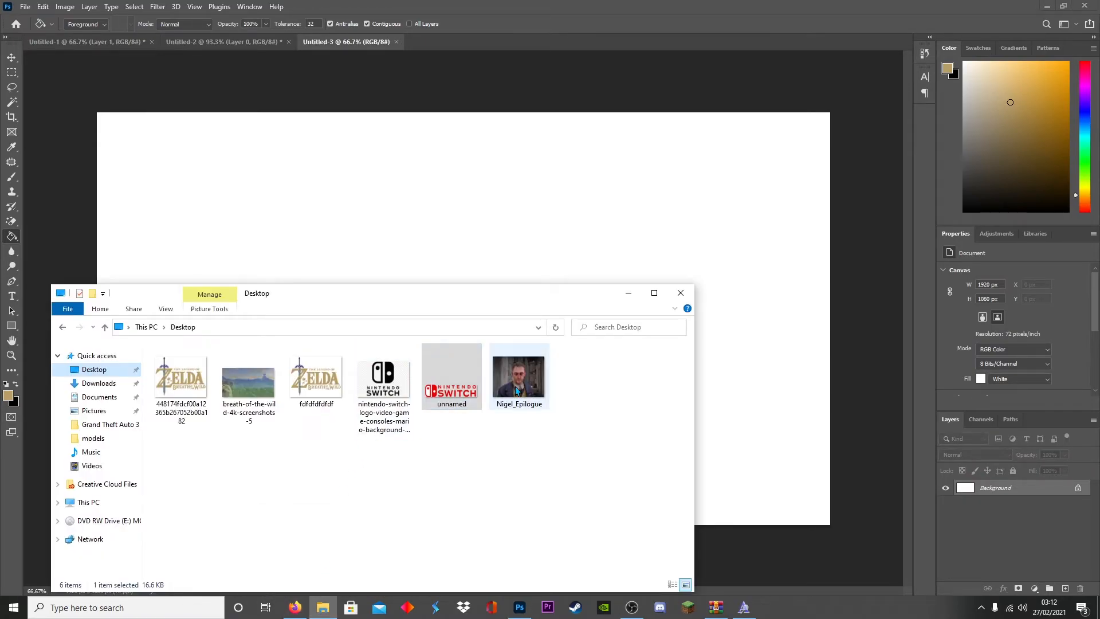
pyautogui.moveTo(516, 381); pyautogui.dragTo(499, 216)
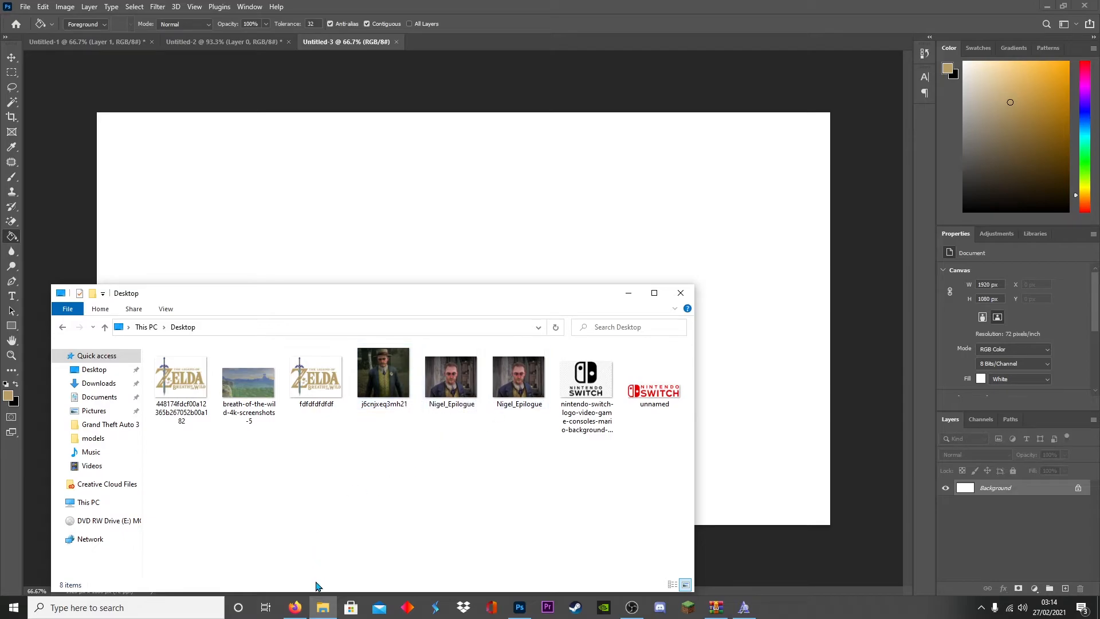
# - Switch to Firefox and save the GosuNoob picture to the Desktop as the JPEG red-dead-redemption-2-gavin-location-1024x590
pyautogui.click(295, 607)
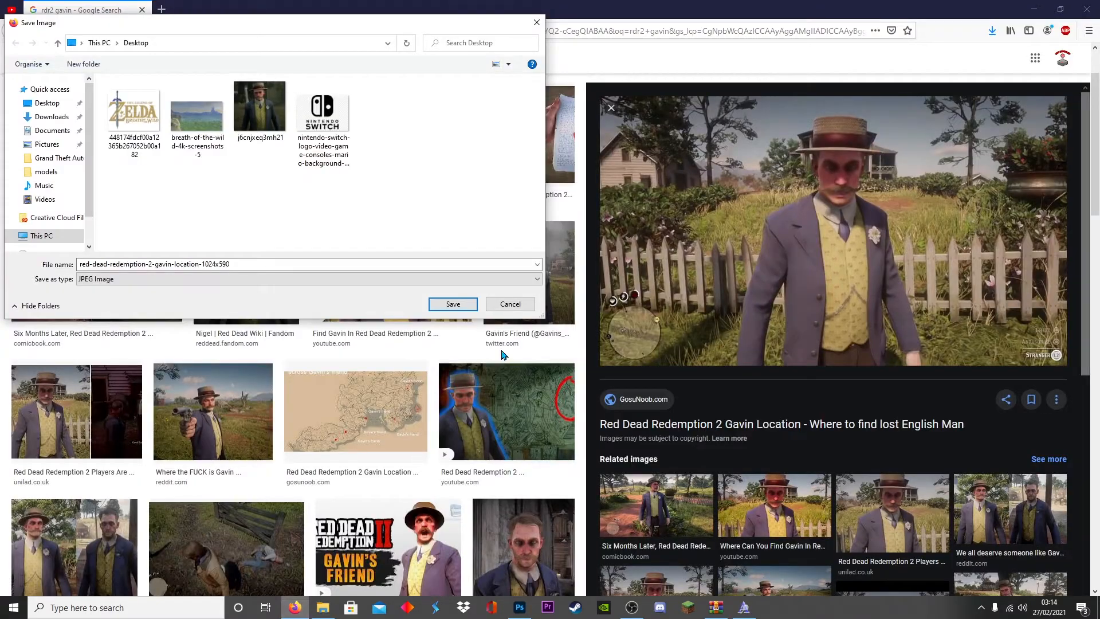
pyautogui.click(524, 304)
pyautogui.rightClick(792, 267)
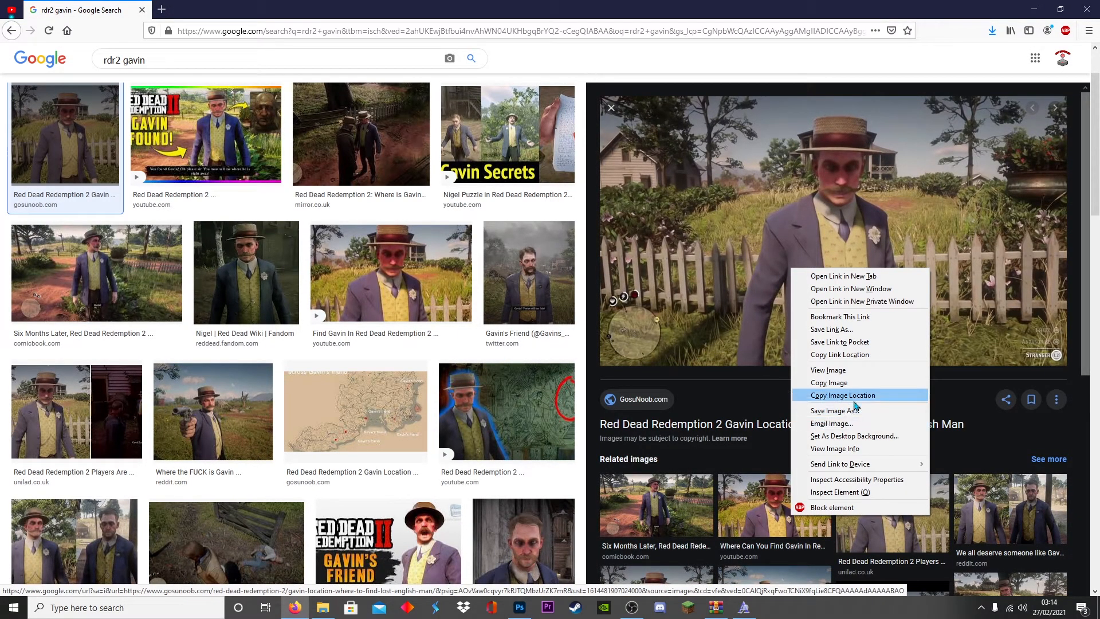
pyautogui.click(834, 411)
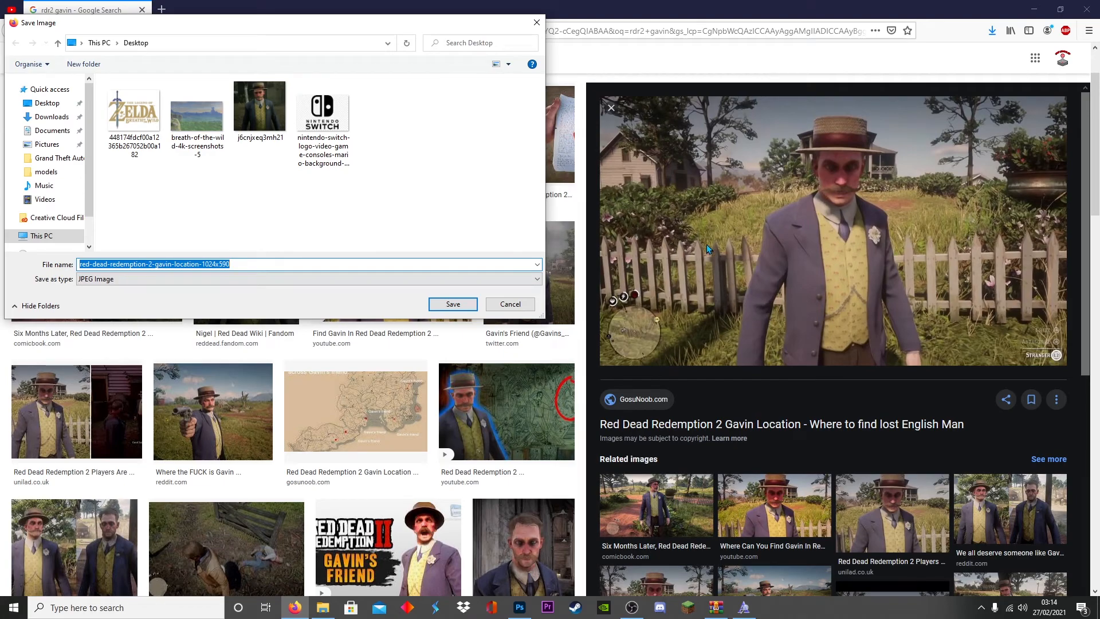
pyautogui.click(47, 103)
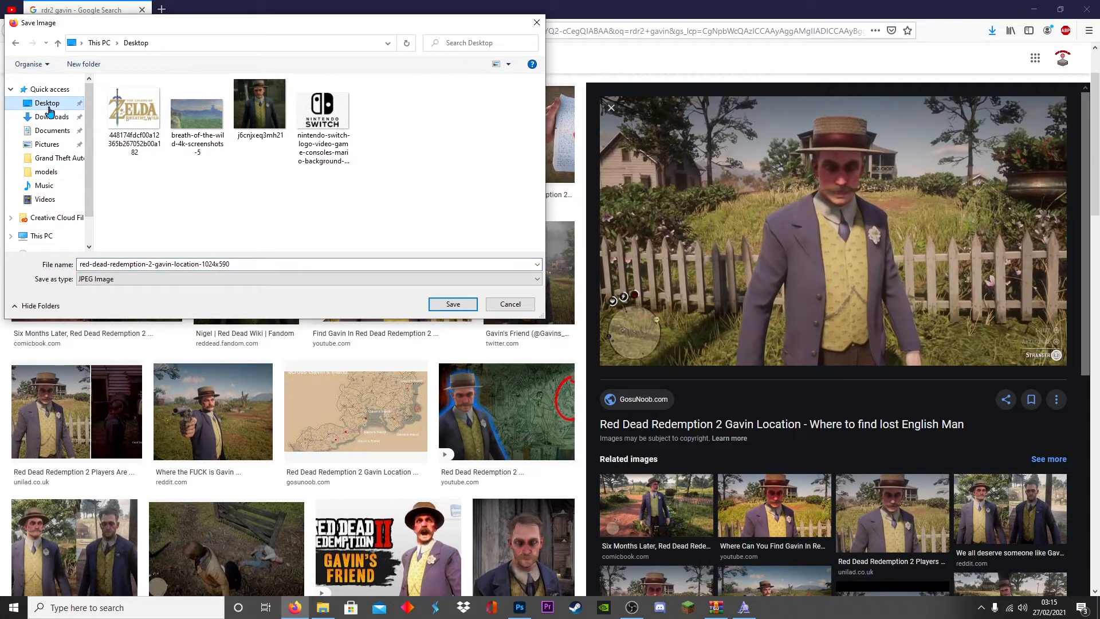
pyautogui.click(453, 305)
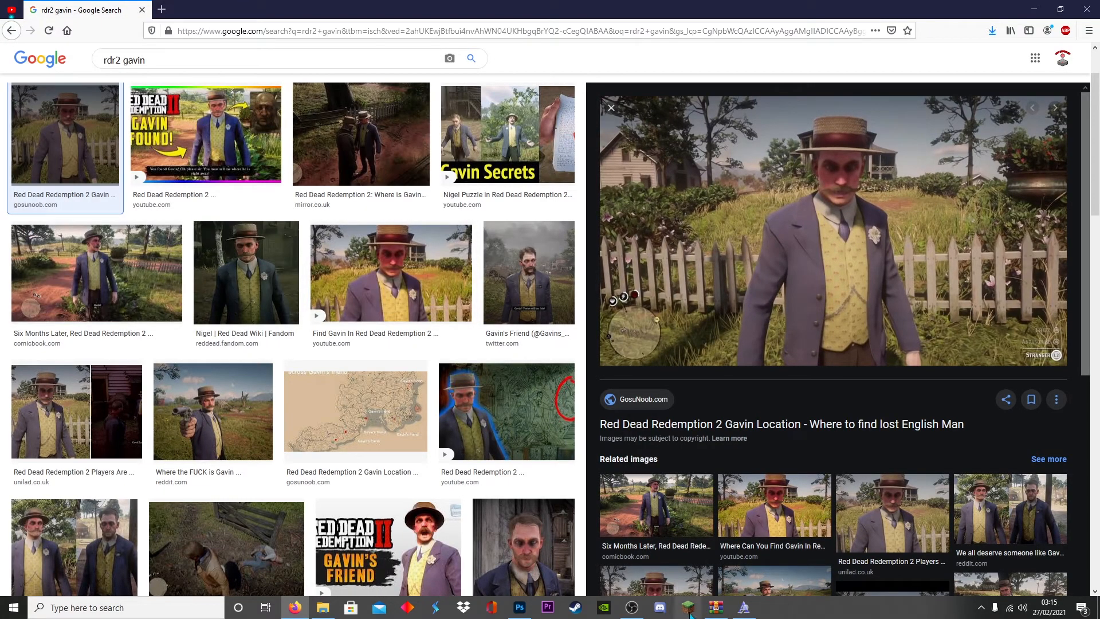
# - Switch to Photoshop and place red-dead-redemption-2-gavin-location-1024x590 from the Desktop folder at its original size in the blank document
pyautogui.click(520, 607)
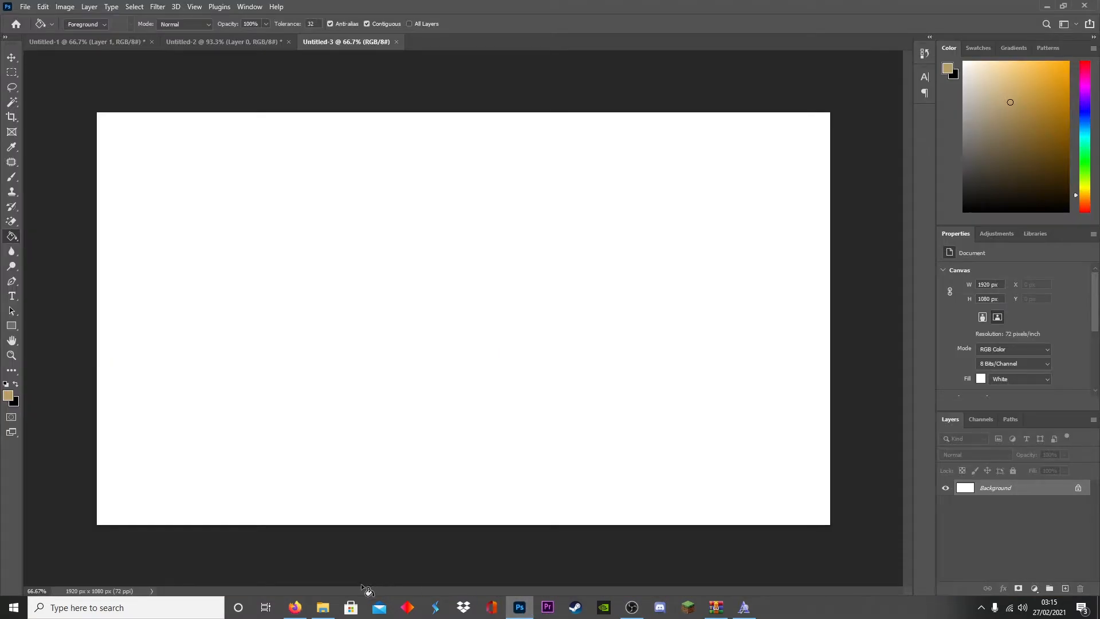
pyautogui.click(324, 609)
pyautogui.moveTo(175, 481); pyautogui.dragTo(501, 138)
pyautogui.click(548, 24)
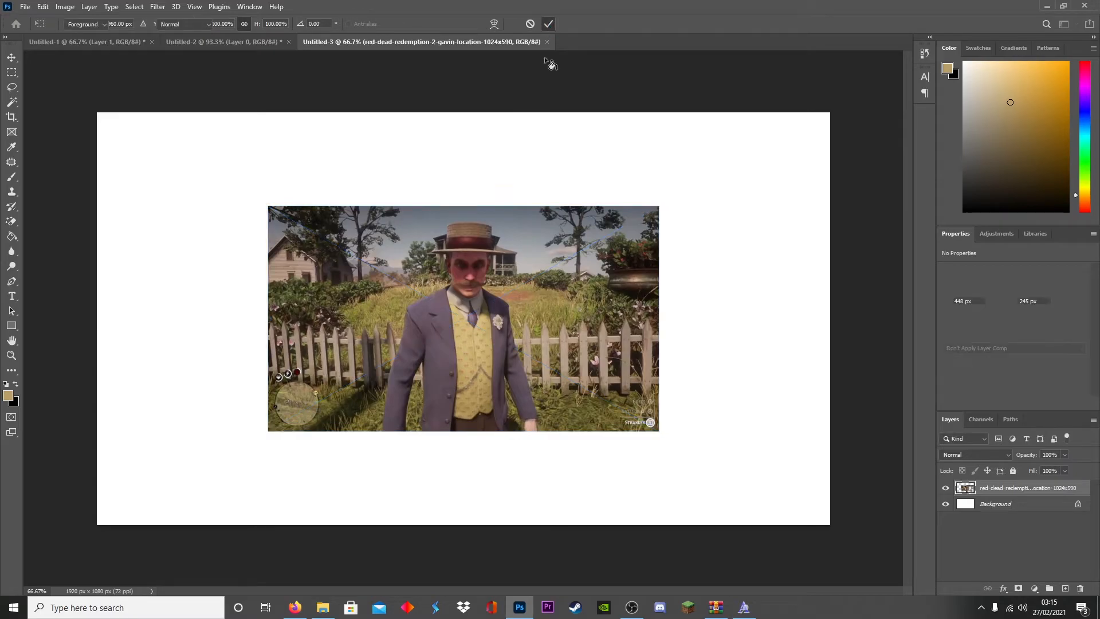
# - Crop the document tightly around the man in the straw hat, to about 438 x 559 px
pyautogui.press('c')
pyautogui.moveTo(465, 106); pyautogui.dragTo(468, 166)
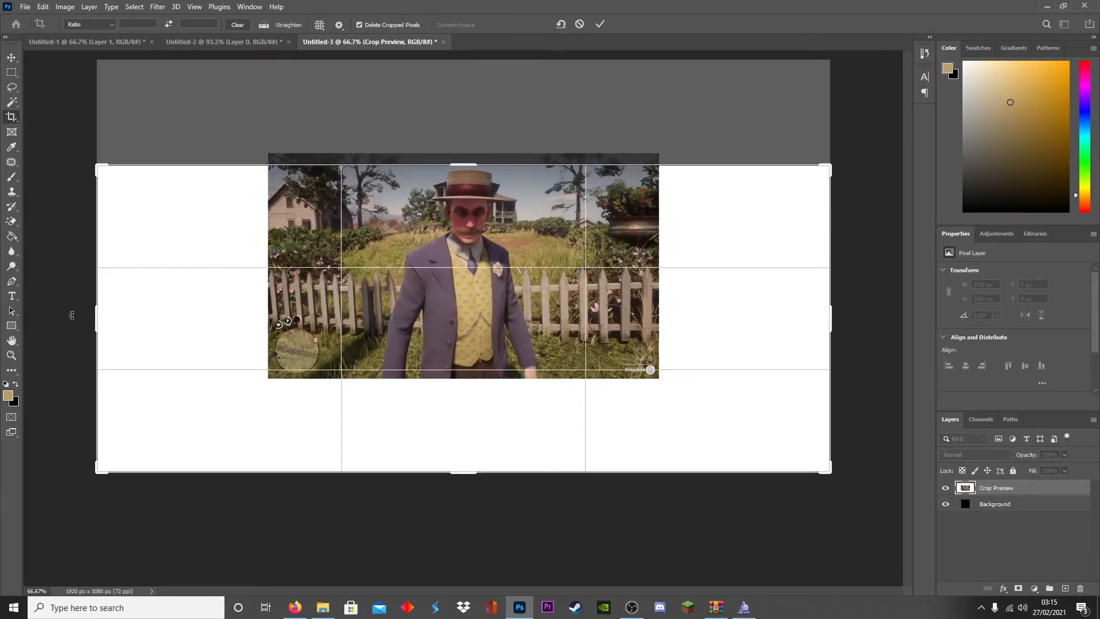
pyautogui.moveTo(89, 314); pyautogui.dragTo(230, 313)
pyautogui.moveTo(693, 313); pyautogui.dragTo(551, 312)
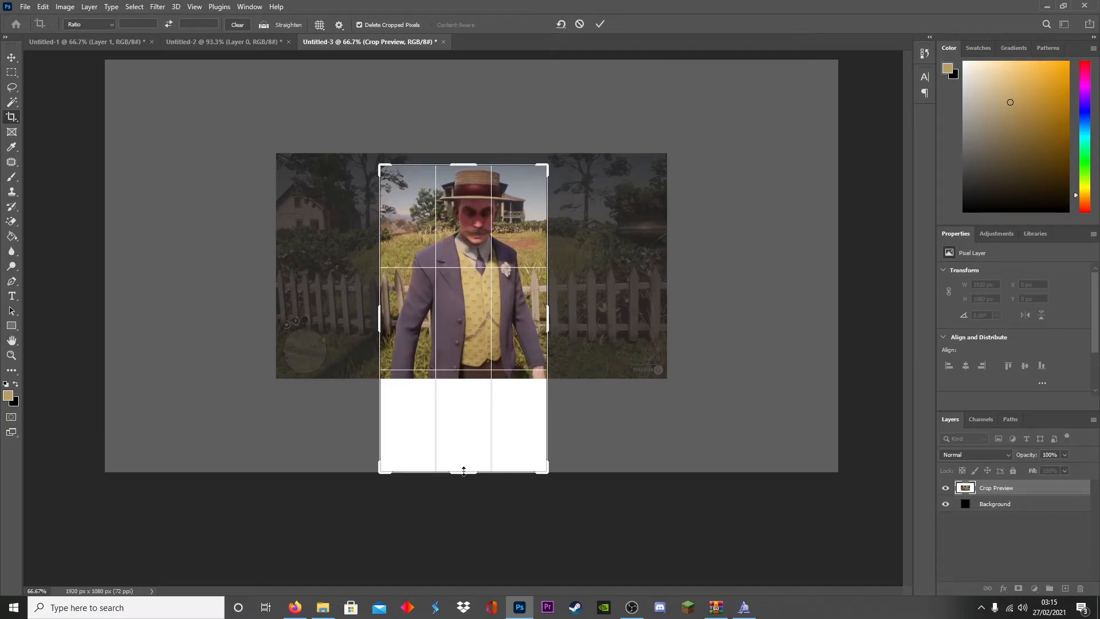
pyautogui.moveTo(463, 471); pyautogui.dragTo(462, 424)
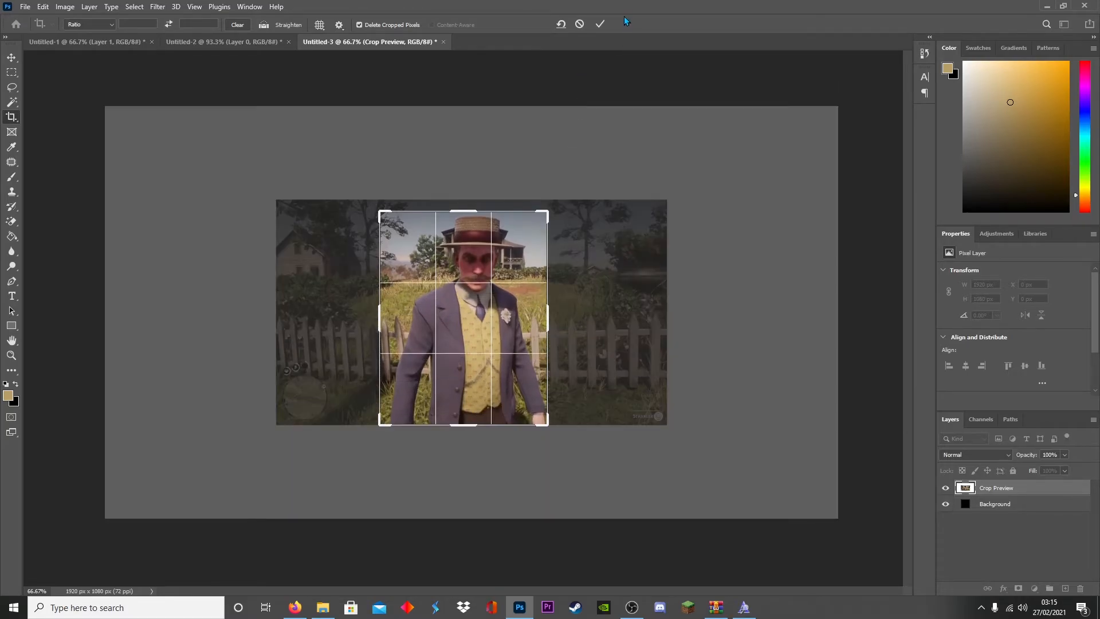
pyautogui.click(599, 24)
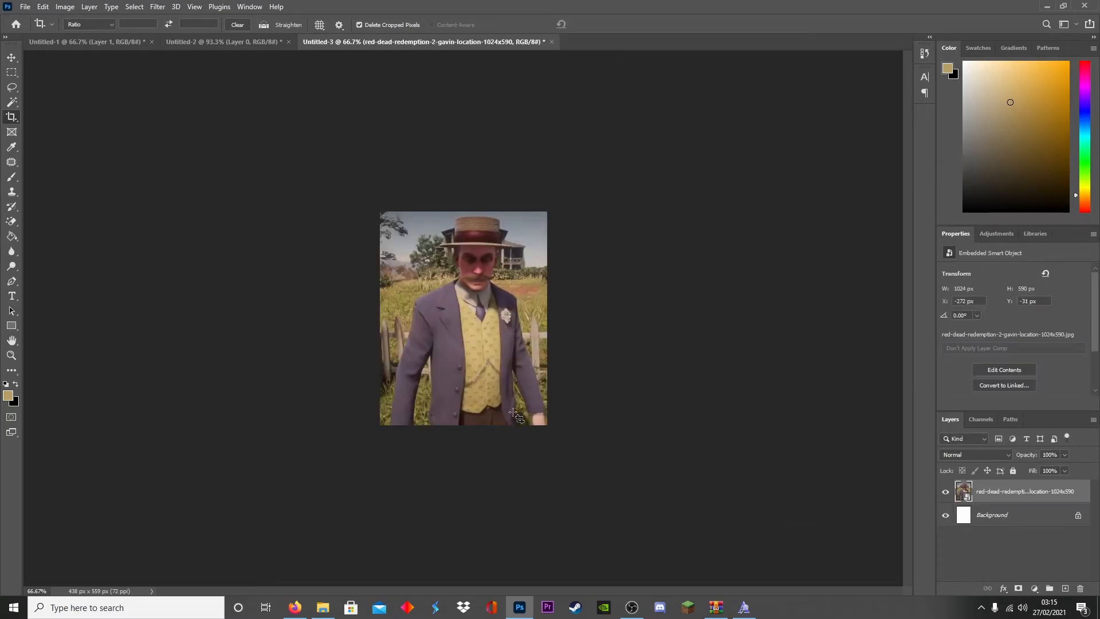
# - Select the placed picture layer together with the white background and merge them into one layer
pyautogui.press('z')
pyautogui.moveTo(481, 379); pyautogui.dragTo(521, 229)
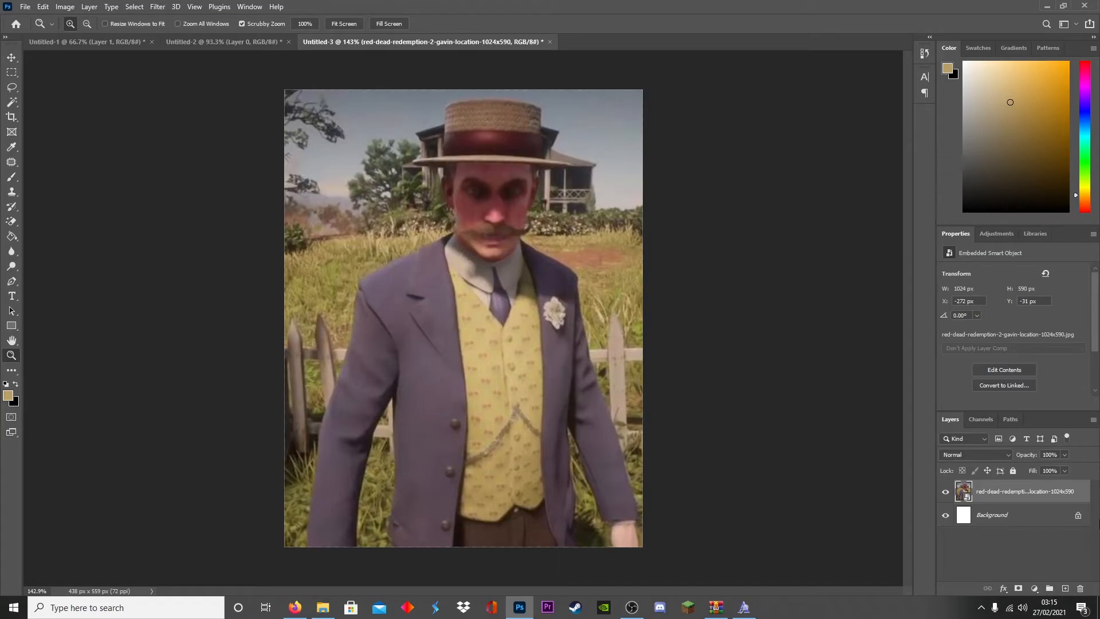
pyautogui.keyDown('shift'); pyautogui.click(996, 515); pyautogui.keyUp('shift')
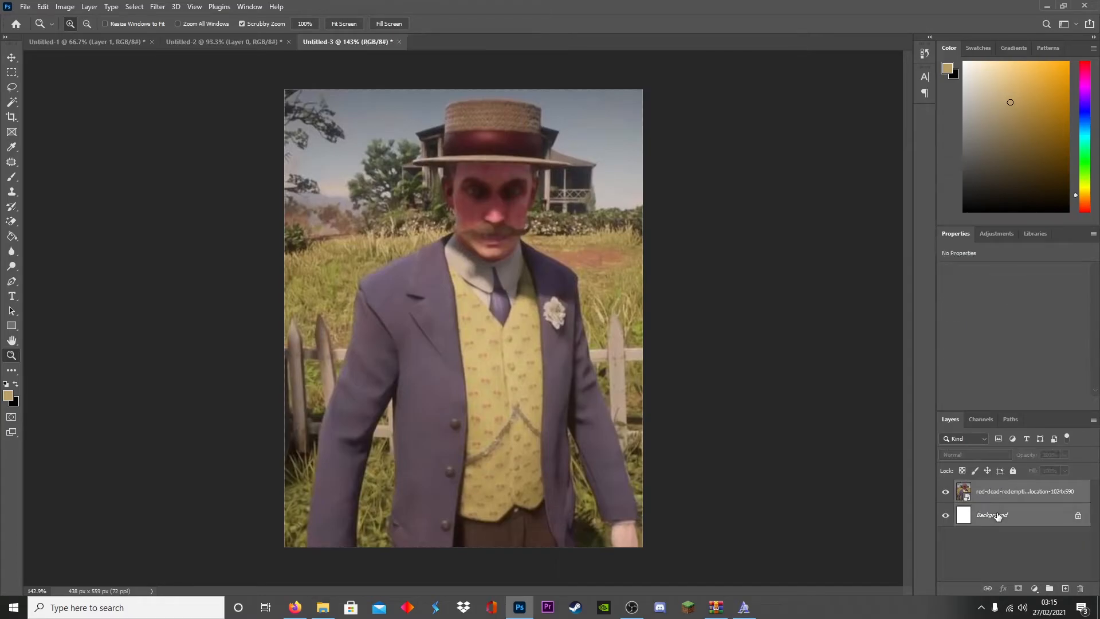
pyautogui.rightClick(997, 516)
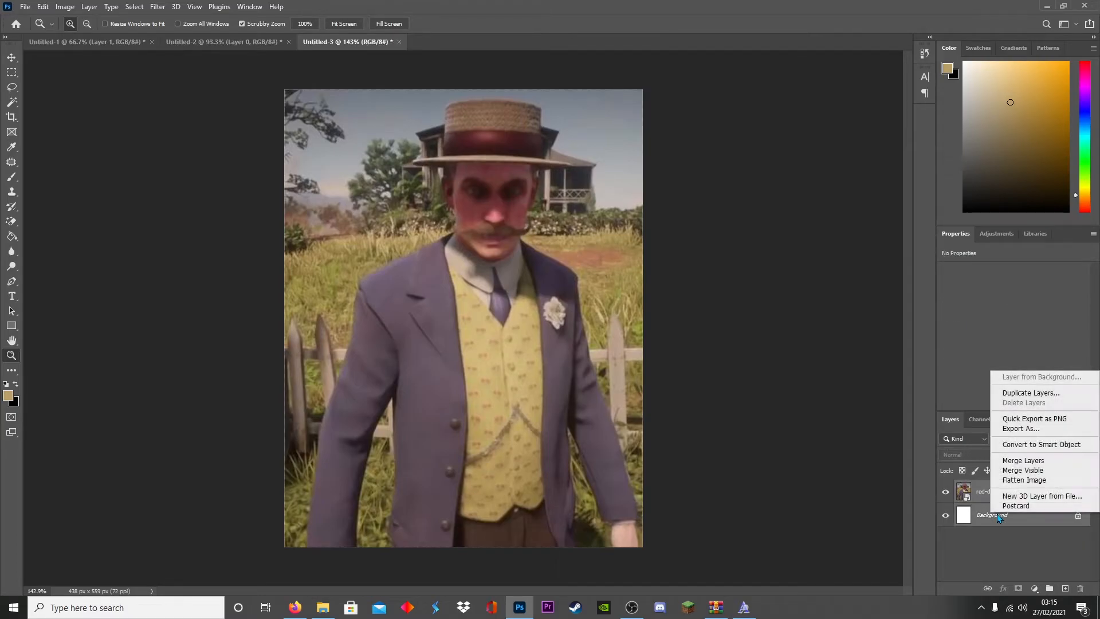
pyautogui.click(1013, 460)
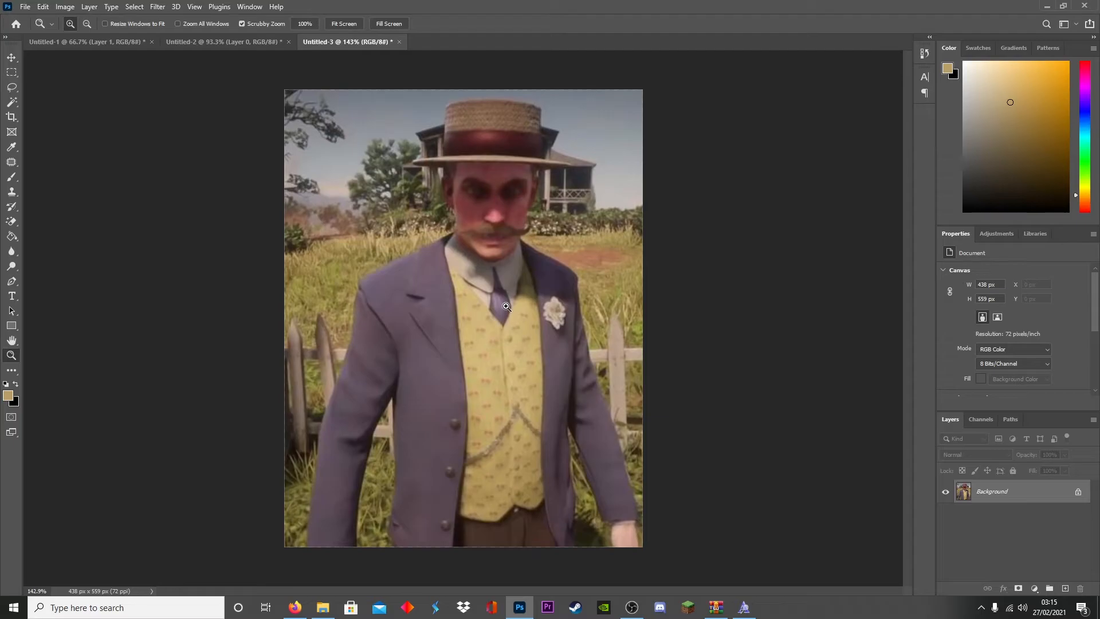
pyautogui.press('p')
pyautogui.click(14, 279)
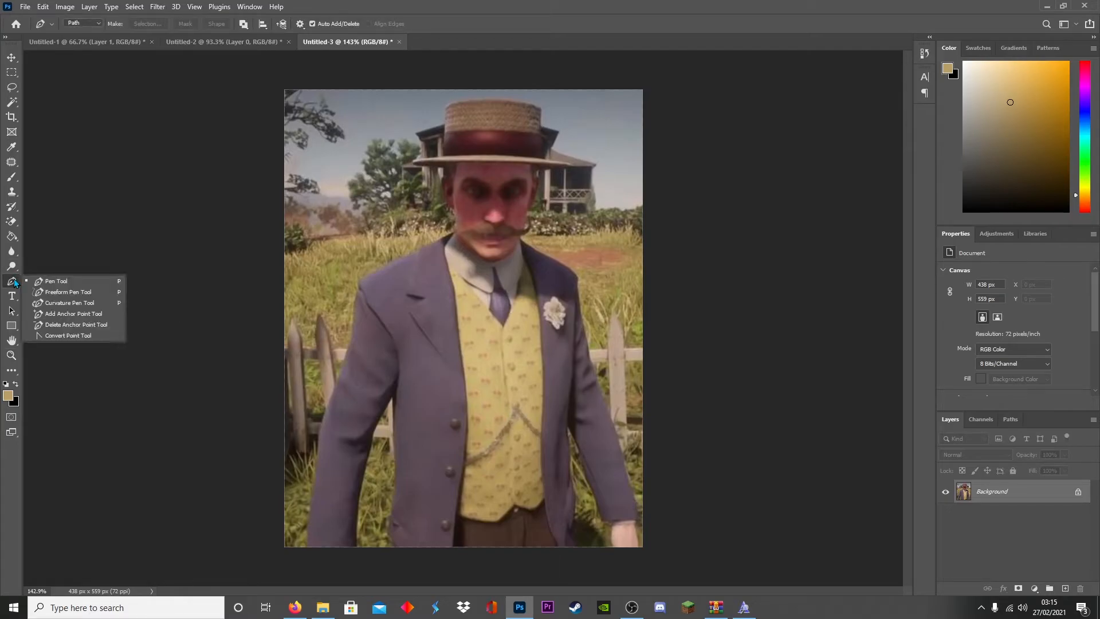
pyautogui.click(59, 223)
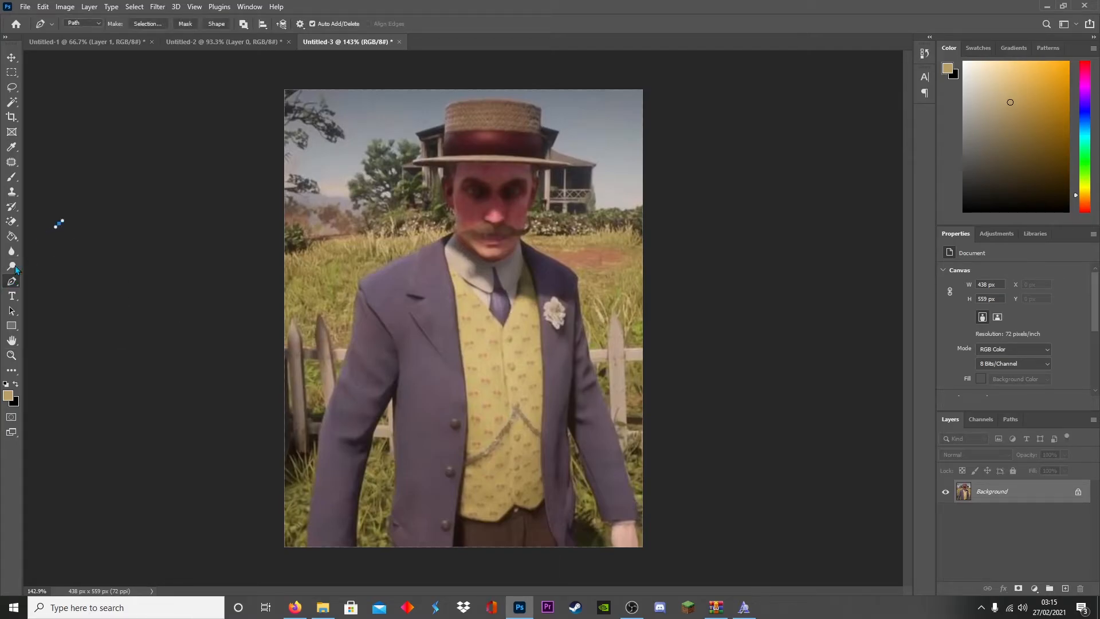
pyautogui.click(15, 295)
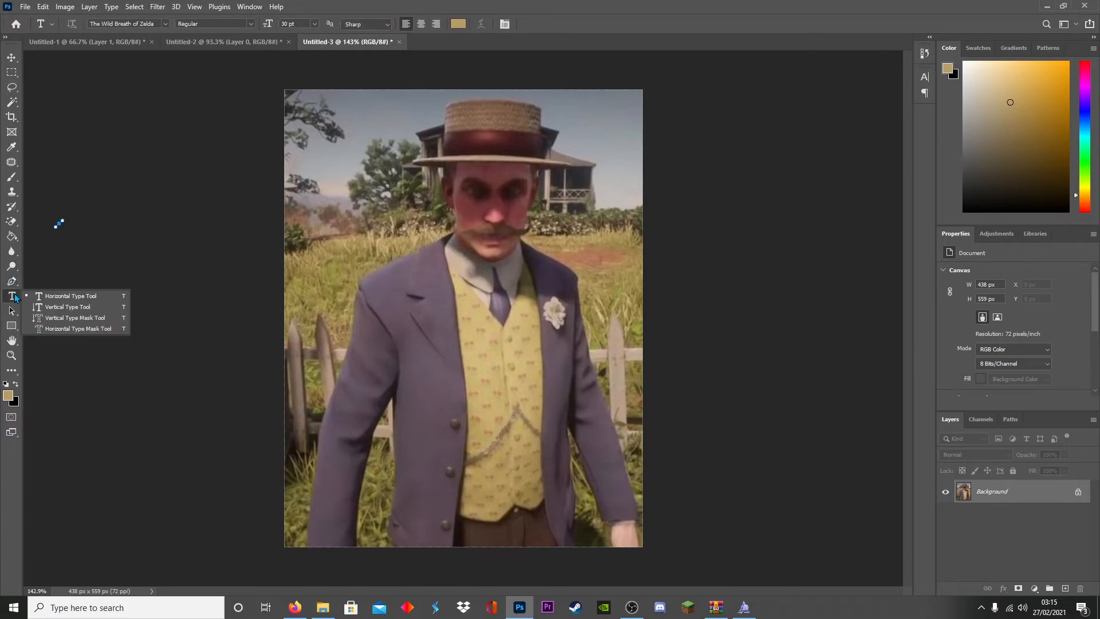
pyautogui.click(12, 281)
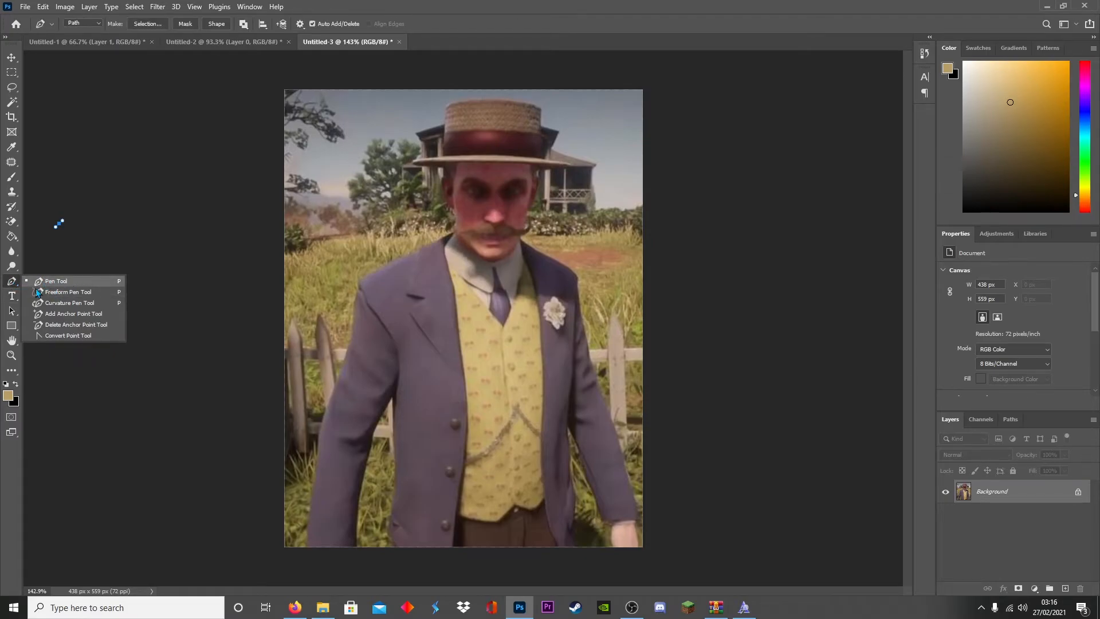
pyautogui.click(219, 292)
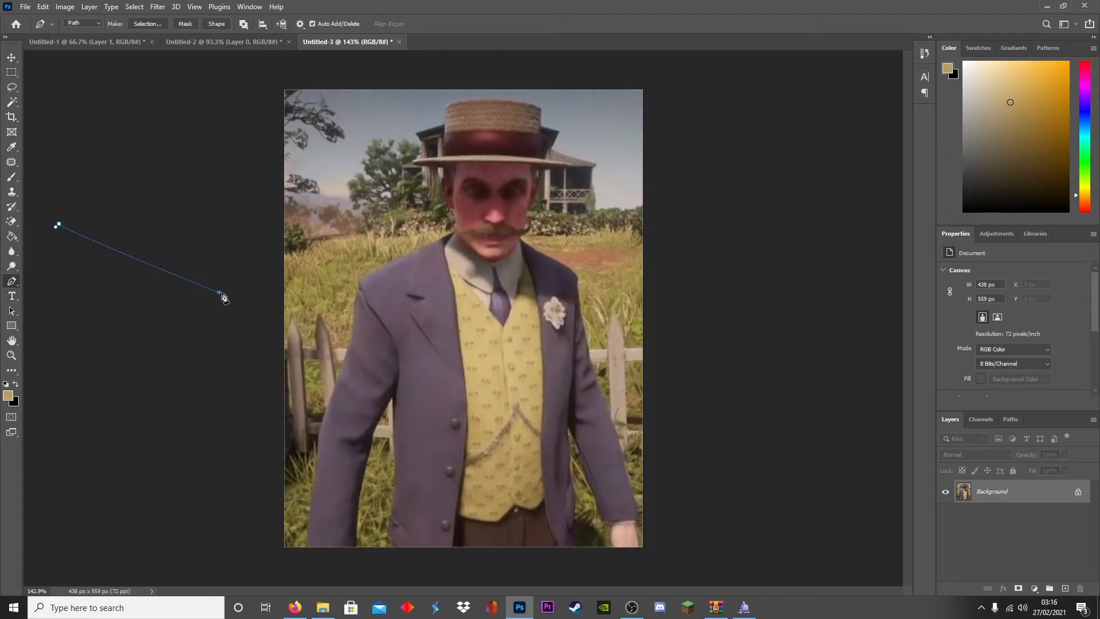
pyautogui.hotkey('ctrl', 'z')
pyautogui.hotkey('ctrl', 'z')
# - Start a Pen tool path with three anchor points down the left edge of the straw hat's crown
pyautogui.click(446, 108)
pyautogui.click(446, 119)
pyautogui.click(446, 126)
# - Continue the path down the left edge of the dark hat band to the brim, undoing misplaced anchor points
pyautogui.press('z')
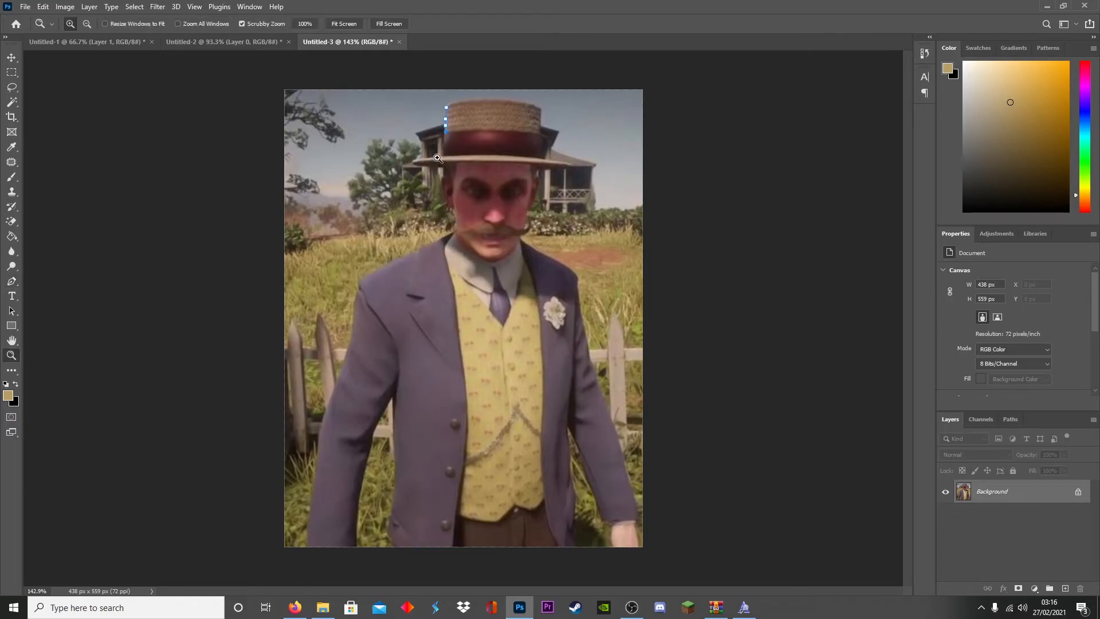
pyautogui.moveTo(452, 134); pyautogui.dragTo(479, 140)
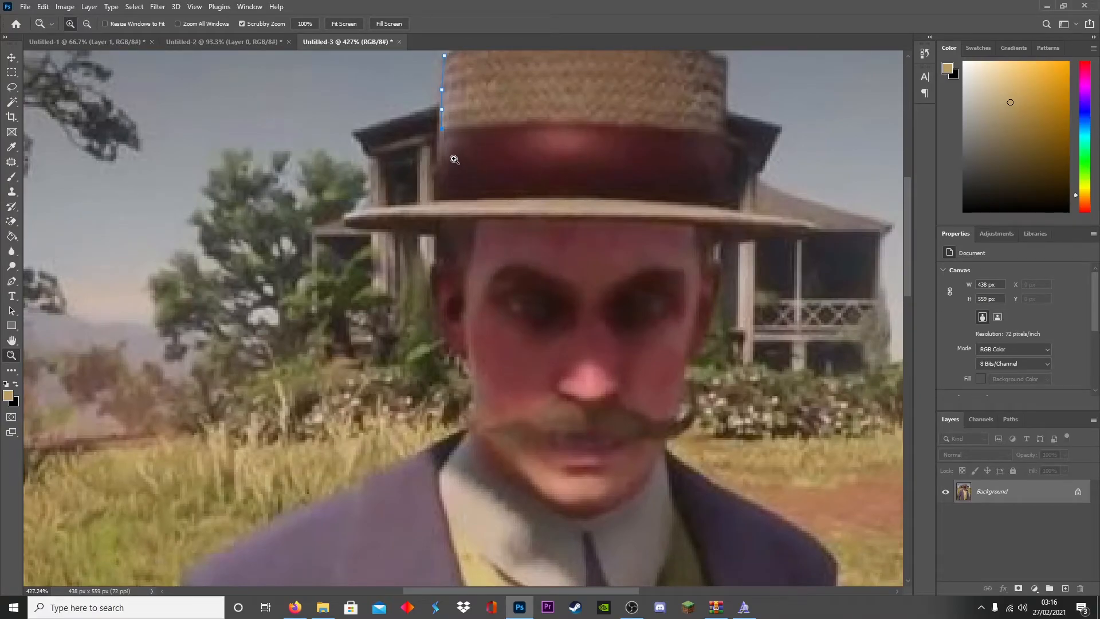
pyautogui.press('p')
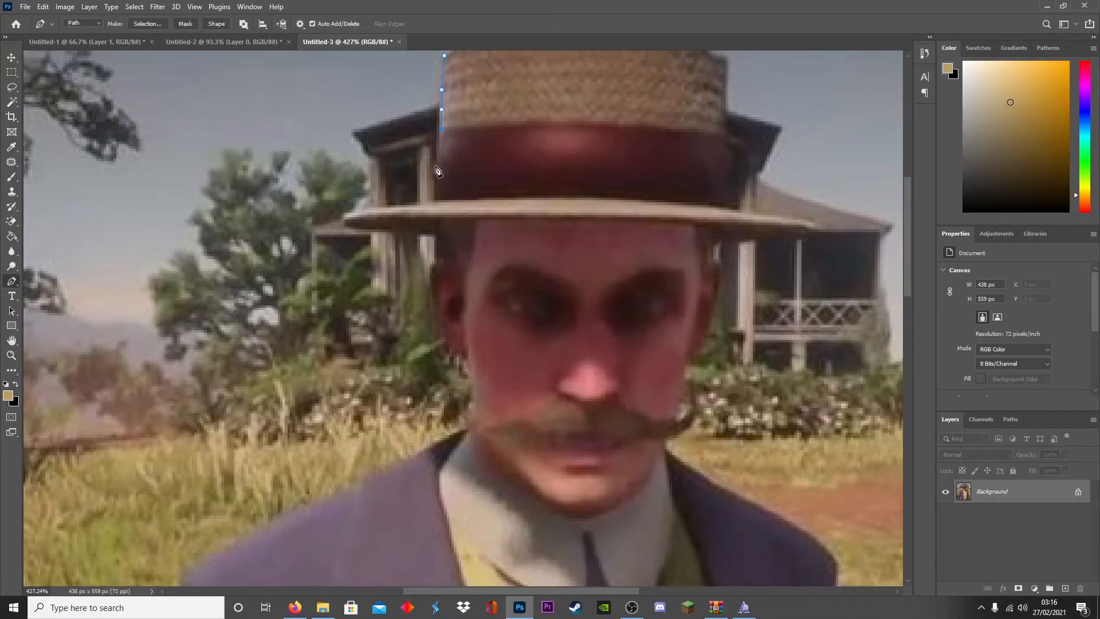
pyautogui.moveTo(473, 239)
pyautogui.mouseDown()
pyautogui.moveTo(461, 229)
pyautogui.moveTo(484, 197)
pyautogui.moveTo(491, 229)
pyautogui.moveTo(470, 242)
pyautogui.mouseUp()
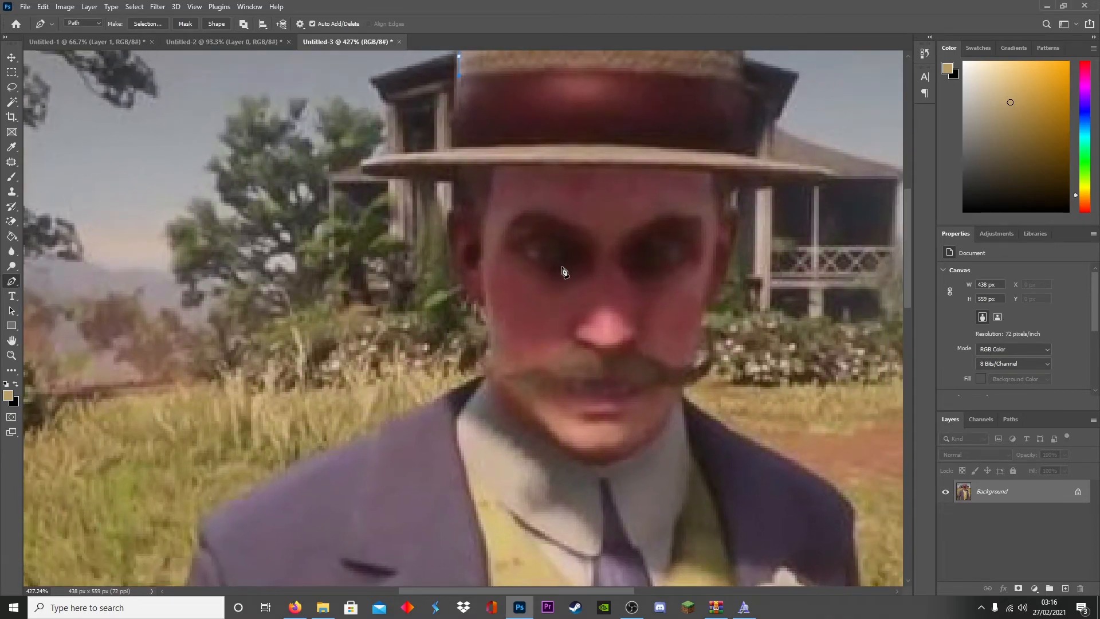
pyautogui.moveTo(567, 273); pyautogui.dragTo(543, 357)
pyautogui.click(424, 156)
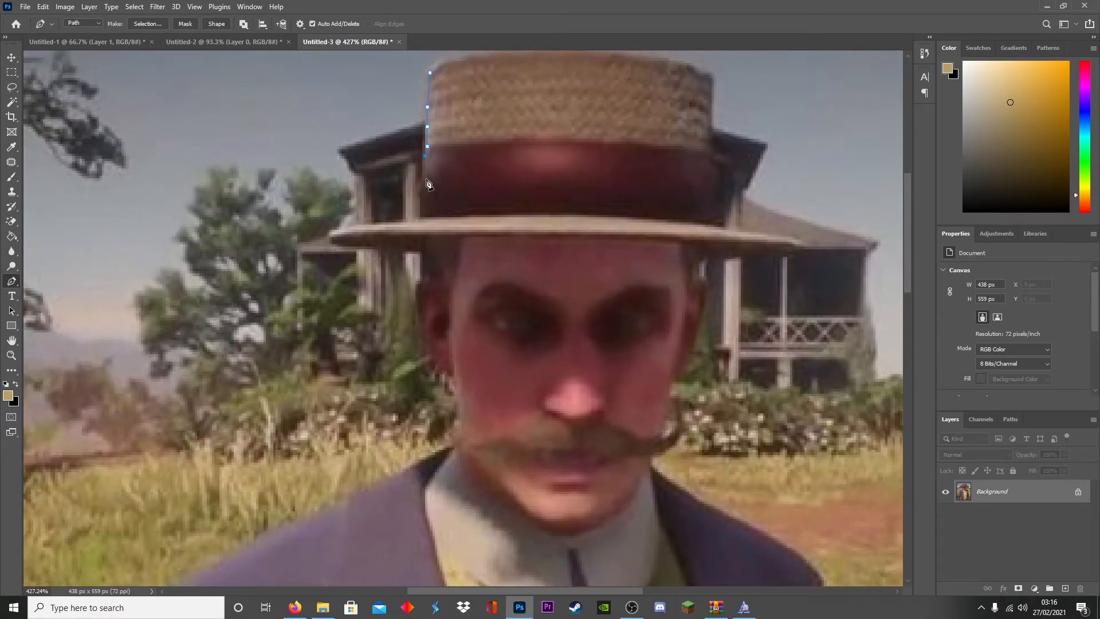
pyautogui.click(428, 178)
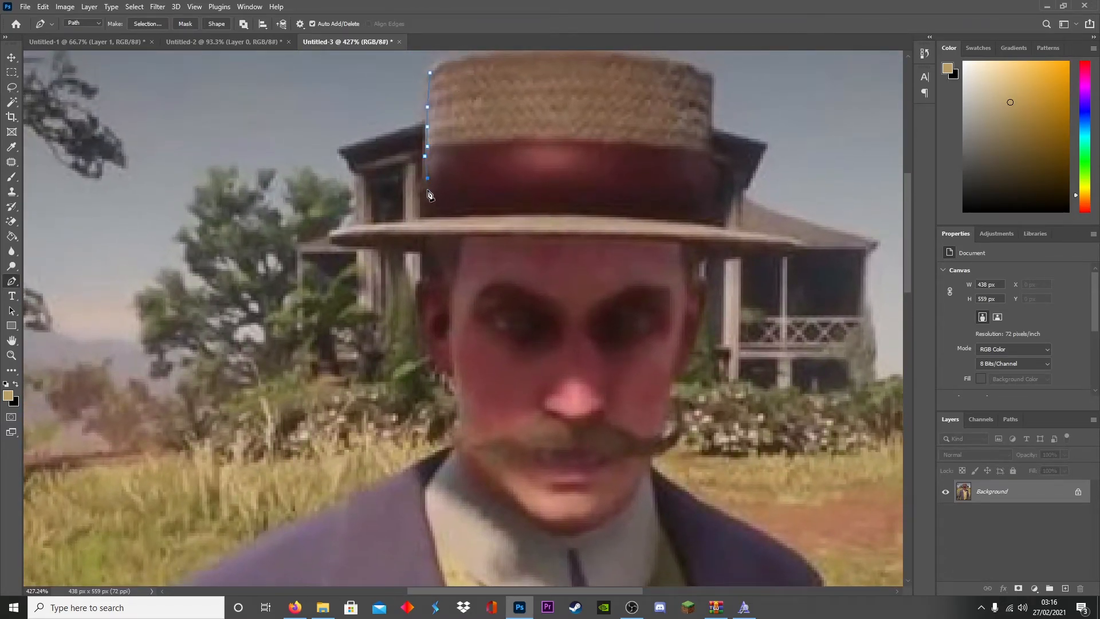
pyautogui.hotkey('ctrl', 'z')
pyautogui.hotkey('ctrl', 'z')
pyautogui.click(427, 155)
pyautogui.click(430, 170)
pyautogui.click(427, 167)
pyautogui.click(427, 183)
pyautogui.click(424, 194)
pyautogui.click(422, 210)
# - Trace the path around the left tip of the hat brim and back along its underside to the head
pyautogui.click(413, 219)
pyautogui.click(405, 221)
pyautogui.click(390, 222)
pyautogui.click(361, 224)
pyautogui.click(349, 226)
pyautogui.click(336, 232)
pyautogui.click(330, 239)
pyautogui.click(343, 241)
pyautogui.click(364, 241)
pyautogui.click(381, 241)
pyautogui.click(410, 240)
# - Trace the path down the left side of the head, past the ear and cheek to the jacket collar
pyautogui.click(423, 252)
pyautogui.click(421, 267)
pyautogui.click(417, 302)
pyautogui.click(425, 338)
pyautogui.click(439, 364)
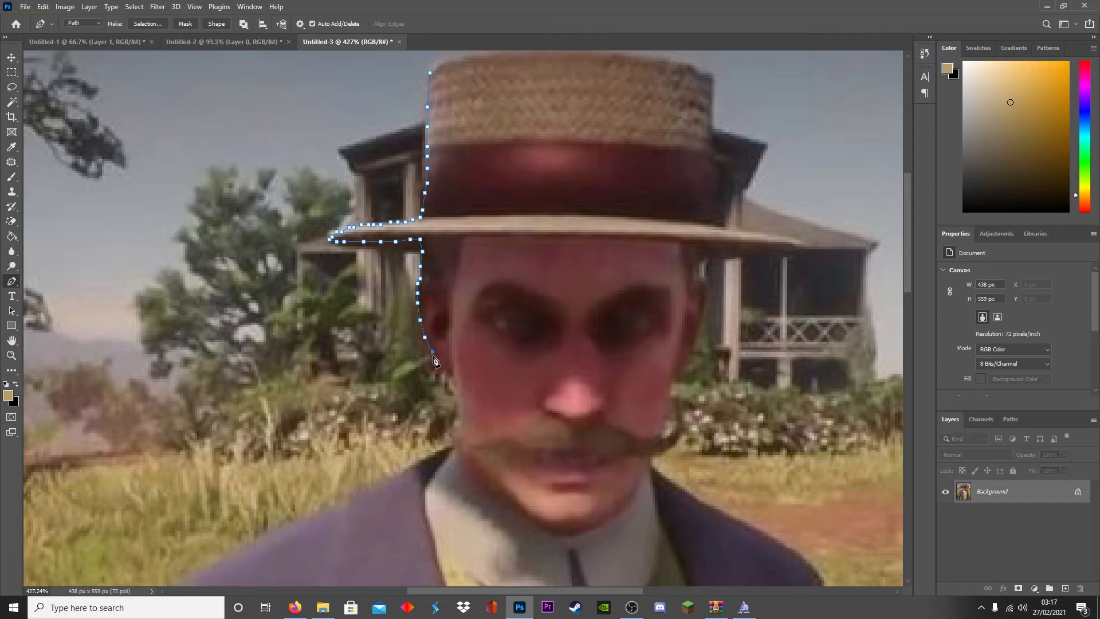
pyautogui.click(452, 381)
pyautogui.click(456, 406)
pyautogui.click(456, 419)
pyautogui.click(455, 434)
pyautogui.click(454, 448)
# - Trace the path from the collar along the slope of the left shoulder to its outer corner
pyautogui.moveTo(454, 449); pyautogui.dragTo(587, 282)
pyautogui.click(555, 295)
pyautogui.click(526, 312)
pyautogui.click(484, 327)
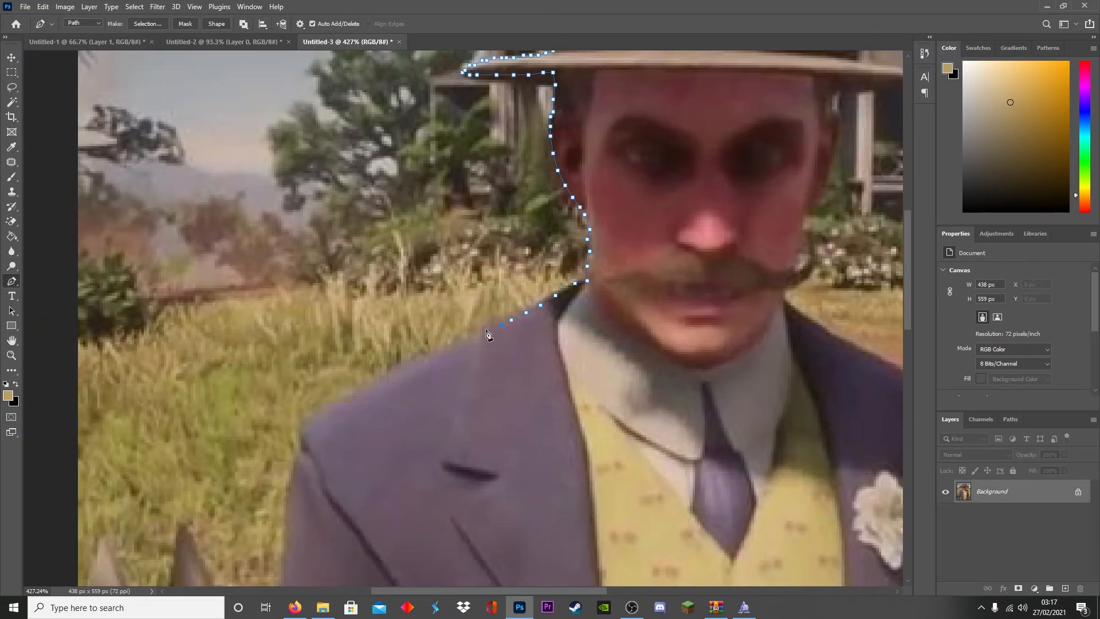
pyautogui.click(467, 340)
pyautogui.click(442, 349)
pyautogui.click(420, 359)
pyautogui.click(410, 364)
pyautogui.click(398, 371)
pyautogui.click(378, 384)
pyautogui.click(364, 391)
pyautogui.click(342, 403)
pyautogui.click(330, 408)
pyautogui.click(315, 408)
pyautogui.moveTo(359, 378); pyautogui.dragTo(453, 263)
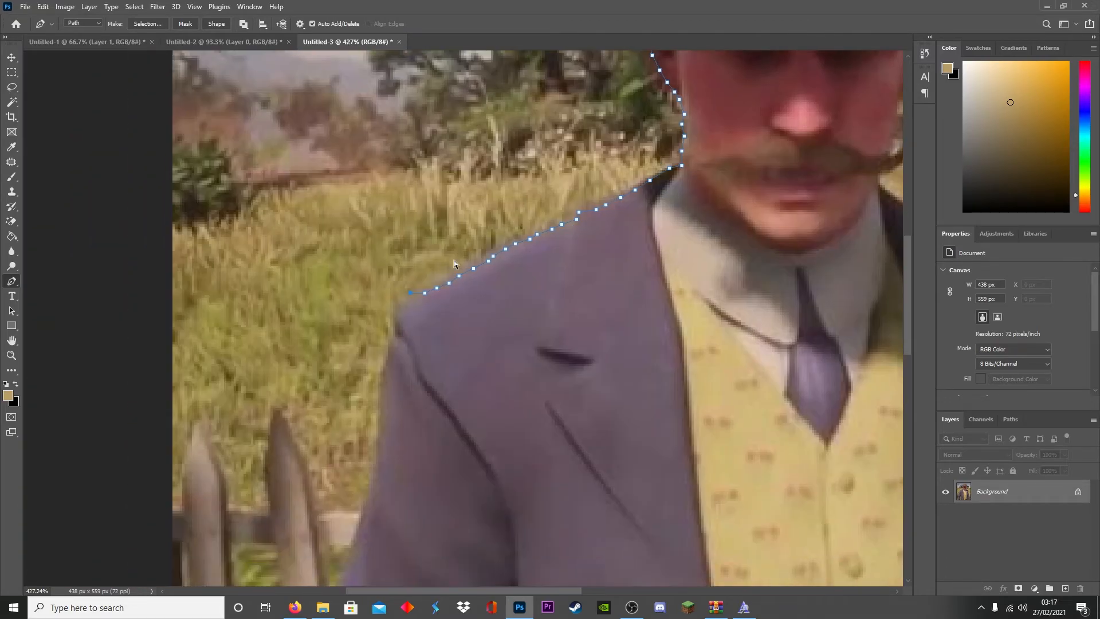
pyautogui.click(420, 301)
pyautogui.click(417, 239)
pyautogui.click(339, 192)
pyautogui.click(310, 185)
pyautogui.click(410, 119)
pyautogui.click(476, 138)
pyautogui.click(491, 167)
pyautogui.hotkey('ctrl', 'z')
pyautogui.hotkey('ctrl', 'z')
# - Trace the path around the left shoulder's outer corner and down the outside of the upper sleeve
pyautogui.click(405, 308)
pyautogui.click(397, 325)
pyautogui.moveTo(418, 355); pyautogui.dragTo(451, 268)
pyautogui.click(420, 269)
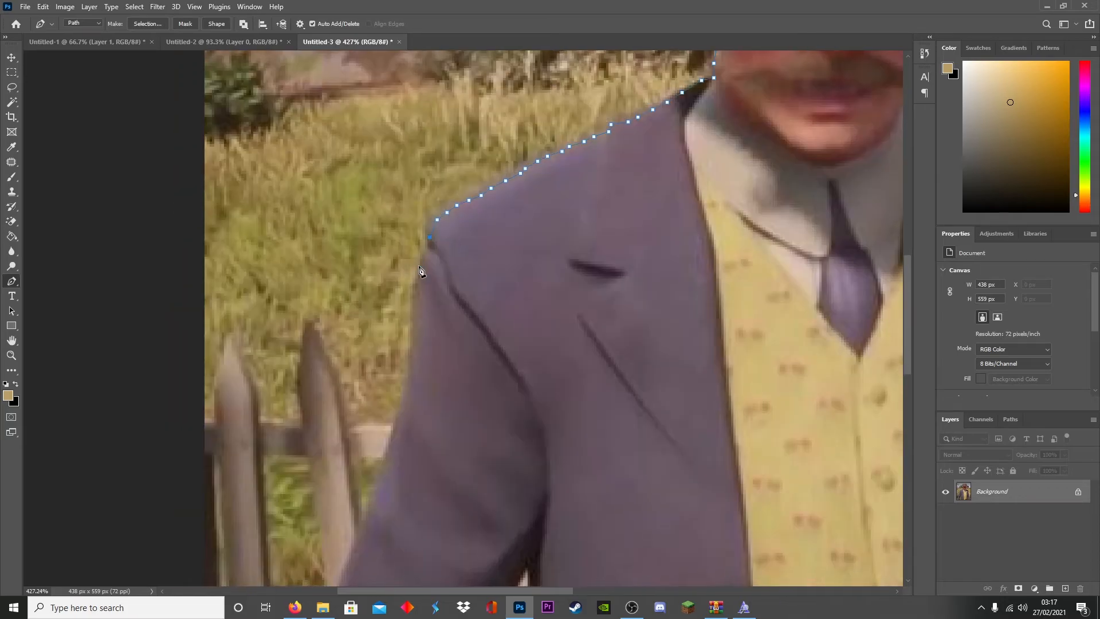
pyautogui.click(417, 298)
pyautogui.click(413, 330)
pyautogui.moveTo(470, 336); pyautogui.dragTo(526, 155)
pyautogui.click(470, 183)
pyautogui.click(435, 313)
# - Continue the path down the outer edge of the left sleeve, past the elbow to the forearm
pyautogui.moveTo(421, 347); pyautogui.dragTo(540, 222)
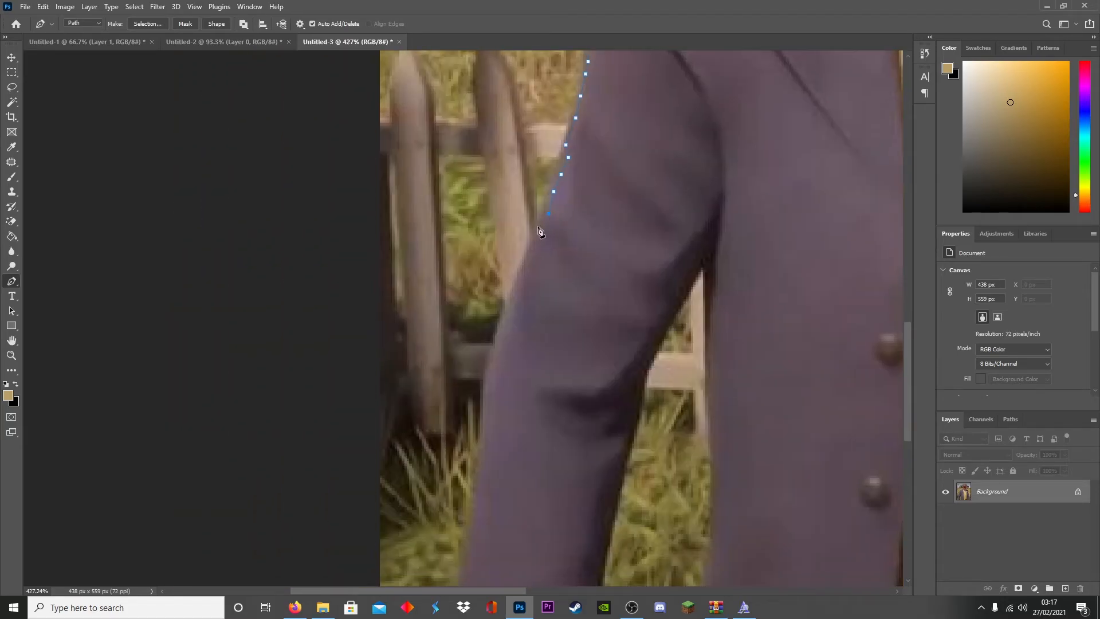
pyautogui.click(532, 240)
pyautogui.click(524, 254)
pyautogui.click(509, 289)
pyautogui.moveTo(502, 321); pyautogui.dragTo(546, 210)
pyautogui.click(541, 216)
pyautogui.click(541, 235)
pyautogui.click(536, 257)
pyautogui.click(532, 282)
pyautogui.click(526, 313)
pyautogui.click(529, 337)
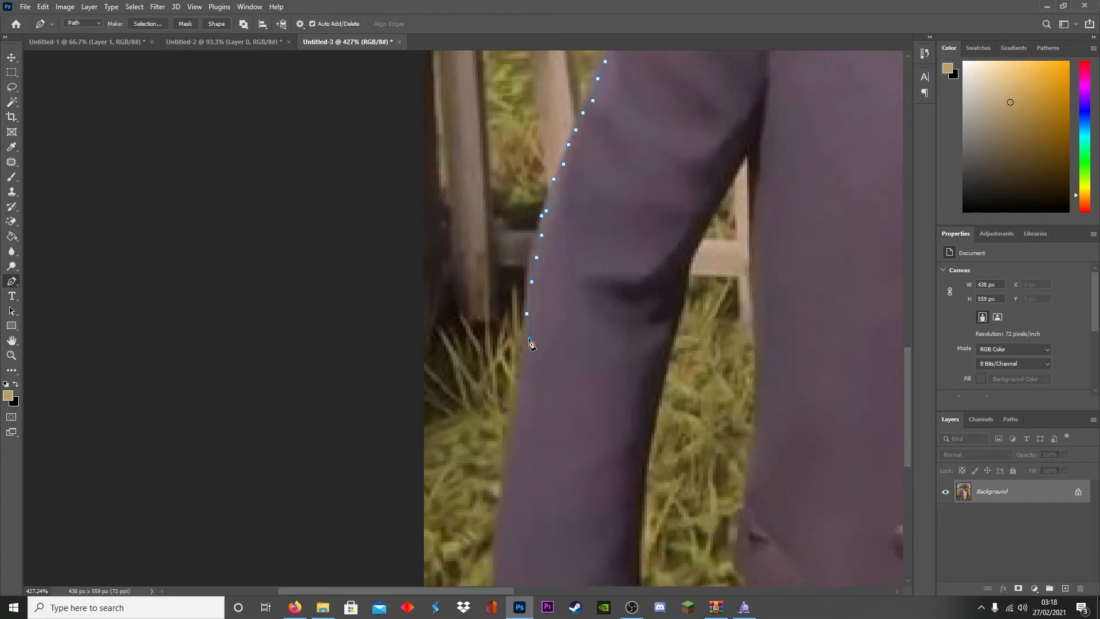
# - Extend the path down the left forearm's outer edge to the bottom border of the picture
pyautogui.moveTo(530, 358); pyautogui.dragTo(572, 281)
pyautogui.click(566, 239)
pyautogui.click(557, 303)
pyautogui.click(554, 323)
pyautogui.click(552, 344)
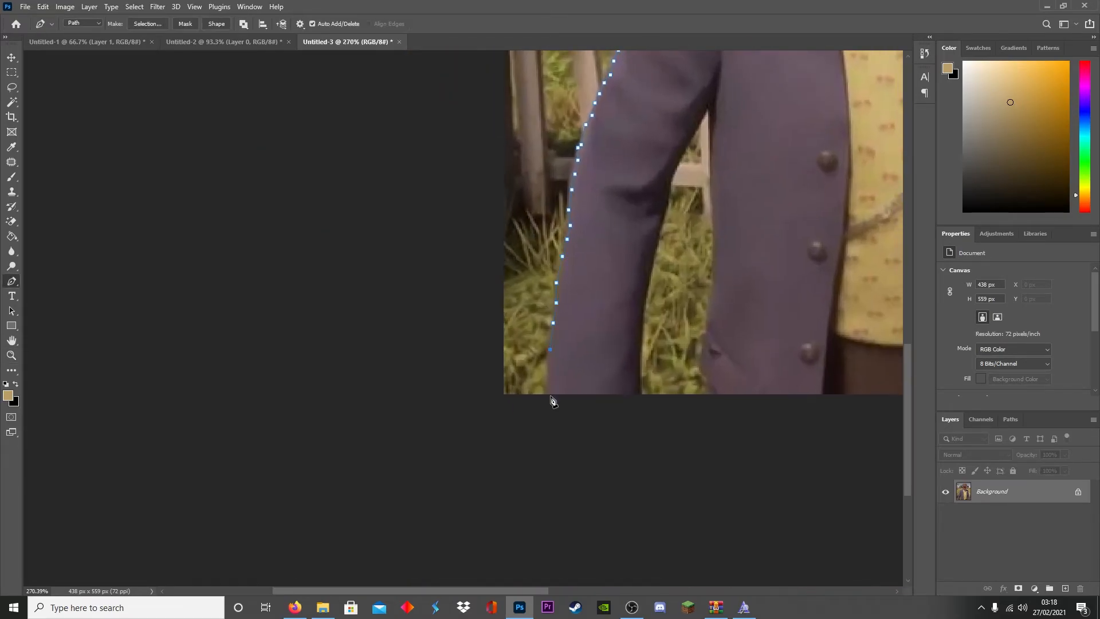
pyautogui.click(550, 396)
# - Run the path along the picture's bottom border to the right hand and up its outer edge to the cuff
pyautogui.moveTo(821, 321); pyautogui.dragTo(294, 324)
pyautogui.click(528, 396)
pyautogui.moveTo(573, 367); pyautogui.dragTo(569, 411)
pyautogui.click(642, 441)
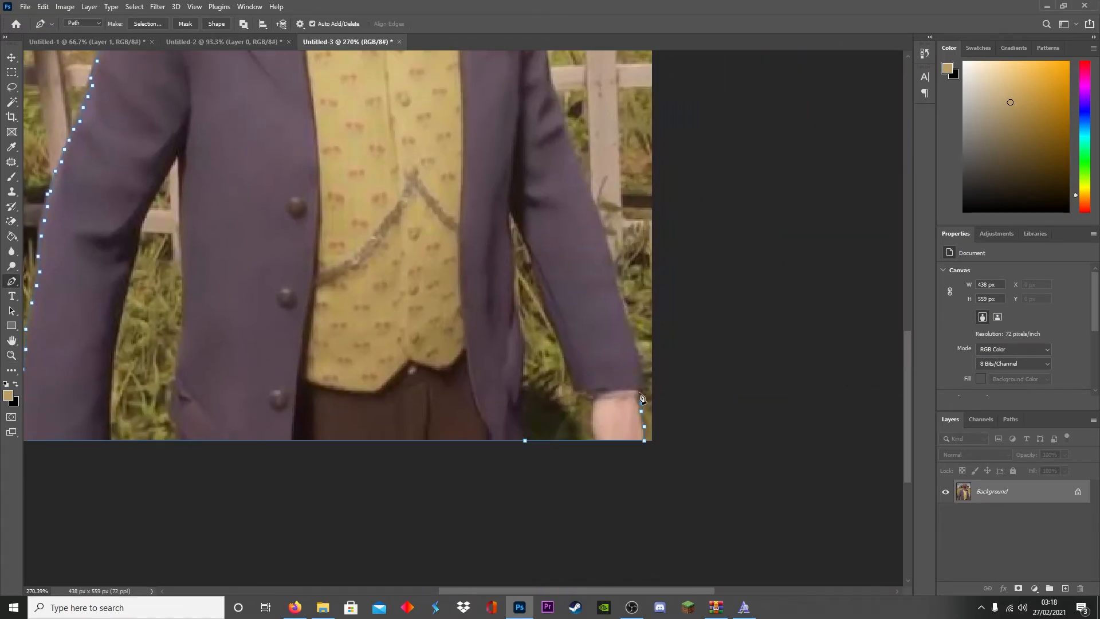
pyautogui.click(644, 388)
# - Trace the path from the right cuff up the outer edge of the sleeve, past the elbow
pyautogui.moveTo(638, 345); pyautogui.dragTo(552, 428)
pyautogui.click(535, 382)
pyautogui.moveTo(529, 355); pyautogui.dragTo(531, 404)
pyautogui.click(520, 362)
pyautogui.click(508, 336)
pyautogui.moveTo(485, 284); pyautogui.dragTo(522, 349)
pyautogui.click(524, 346)
pyautogui.click(516, 312)
pyautogui.click(511, 294)
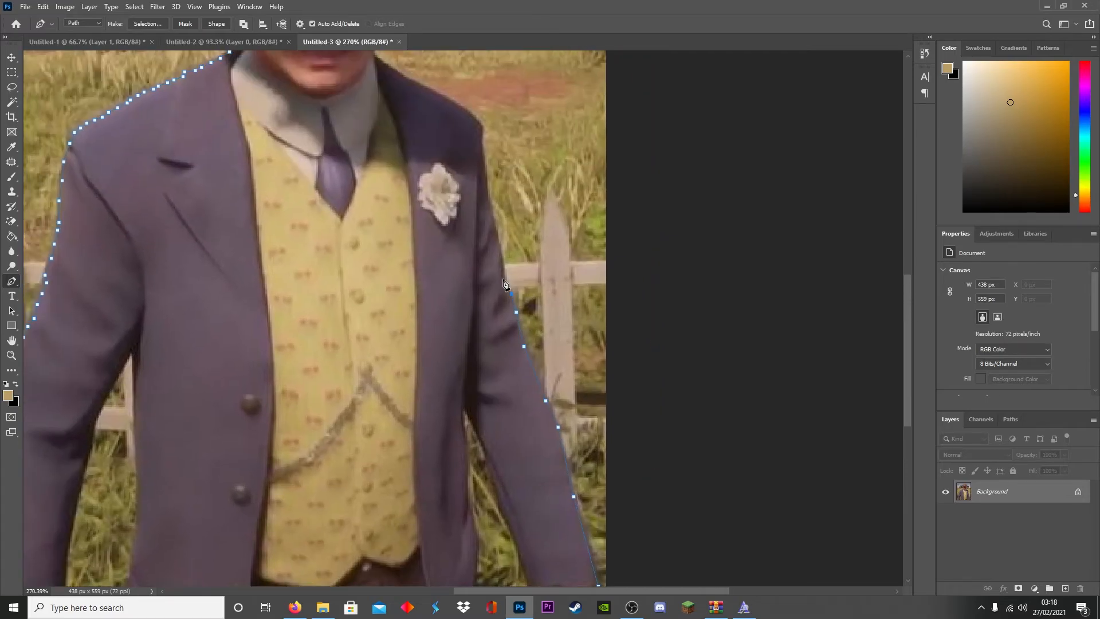
pyautogui.click(505, 273)
# - Trace the path up the right upper sleeve, around the shoulder's outer corner and along its slope toward the collar
pyautogui.moveTo(496, 222); pyautogui.dragTo(425, 366)
pyautogui.click(421, 366)
pyautogui.click(415, 336)
pyautogui.click(413, 304)
pyautogui.hotkey('ctrl', 'z')
pyautogui.click(467, 295)
pyautogui.click(442, 283)
pyautogui.click(409, 264)
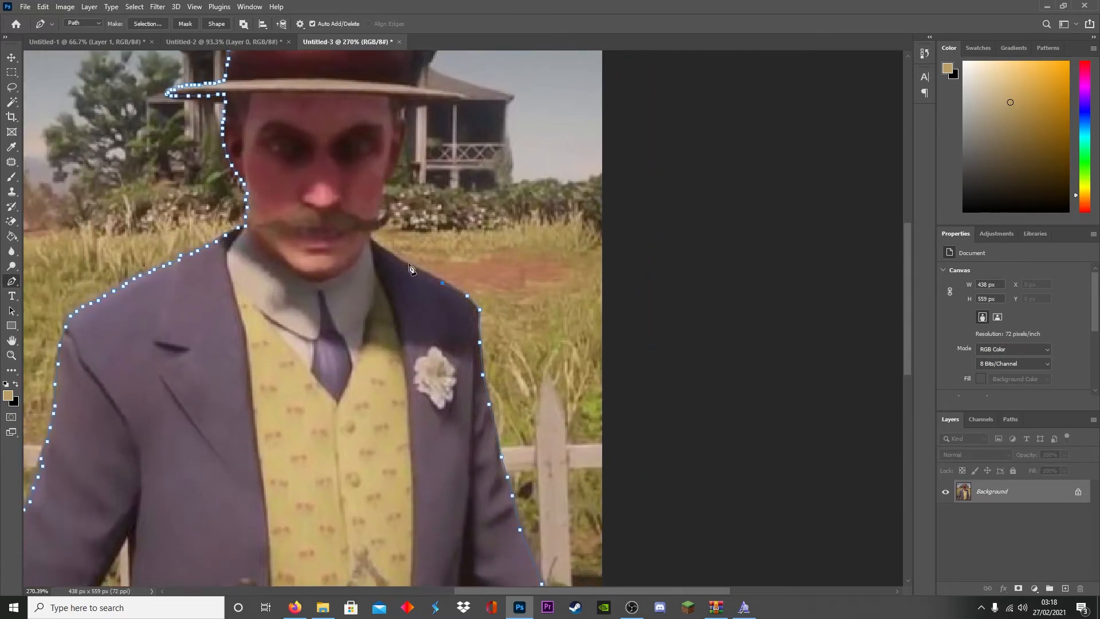
# - Trace the path from the right side of the collar around the tip of the moustache
pyautogui.click(372, 241)
pyautogui.click(369, 232)
pyautogui.moveTo(375, 226); pyautogui.dragTo(352, 266)
pyautogui.click(359, 265)
pyautogui.click(363, 246)
pyautogui.click(359, 255)
pyautogui.click(352, 261)
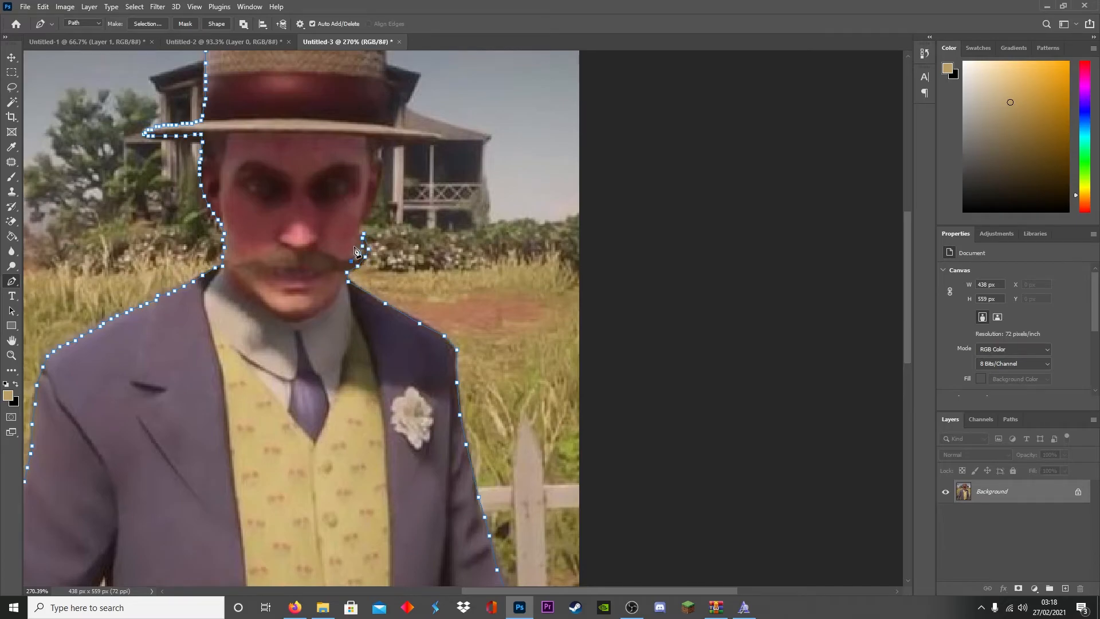
# - Trace the path up the right cheek and ear, and out under the hat brim to its right tip
pyautogui.click(359, 219)
pyautogui.click(366, 218)
pyautogui.moveTo(382, 212); pyautogui.dragTo(365, 272)
pyautogui.click(367, 225)
pyautogui.click(421, 196)
pyautogui.click(414, 194)
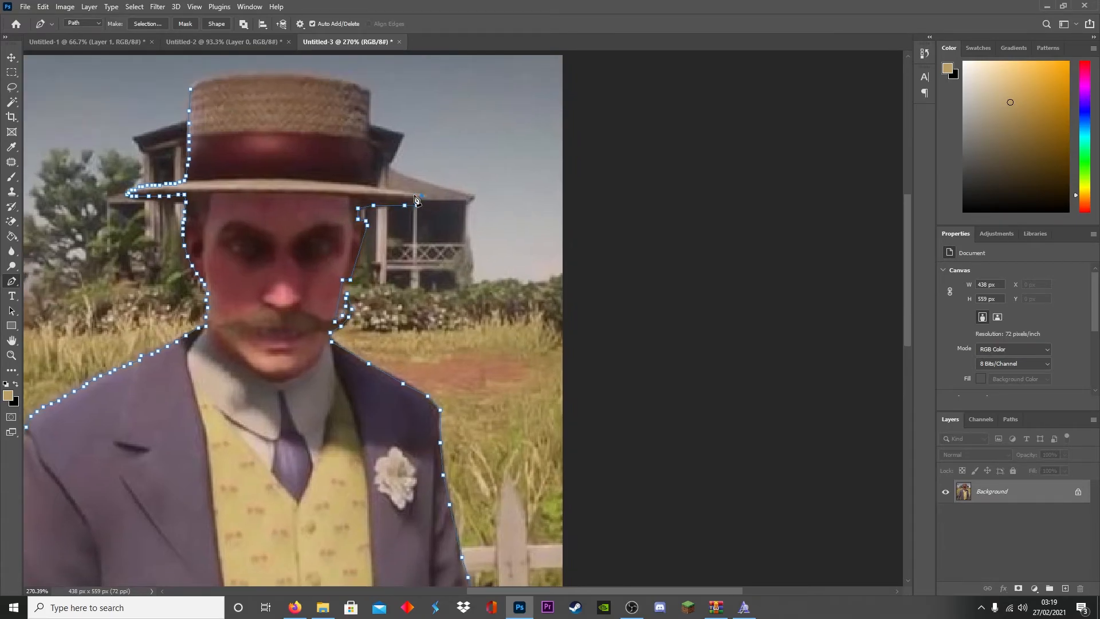
# - Trace the path back over the brim and around the crown's right edge and top, closing it at the starting point
pyautogui.click(398, 191)
pyautogui.click(385, 188)
pyautogui.click(376, 186)
pyautogui.click(368, 89)
pyautogui.click(353, 85)
pyautogui.click(339, 82)
pyautogui.click(190, 88)
pyautogui.moveTo(629, 312); pyautogui.dragTo(805, 159)
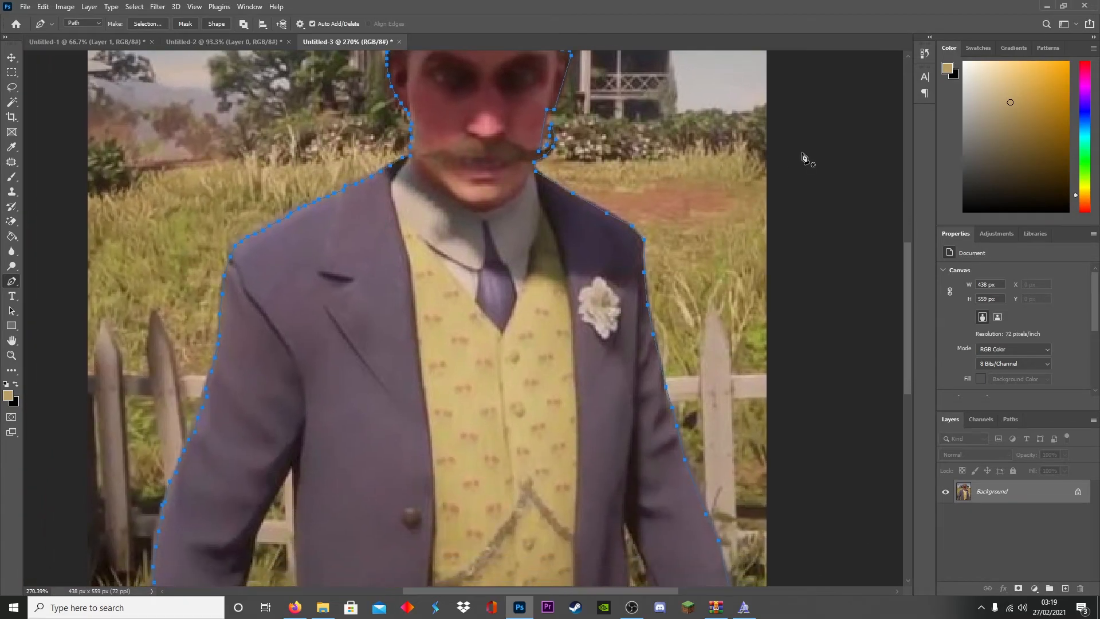
pyautogui.press('z')
pyautogui.moveTo(750, 313); pyautogui.dragTo(680, 320)
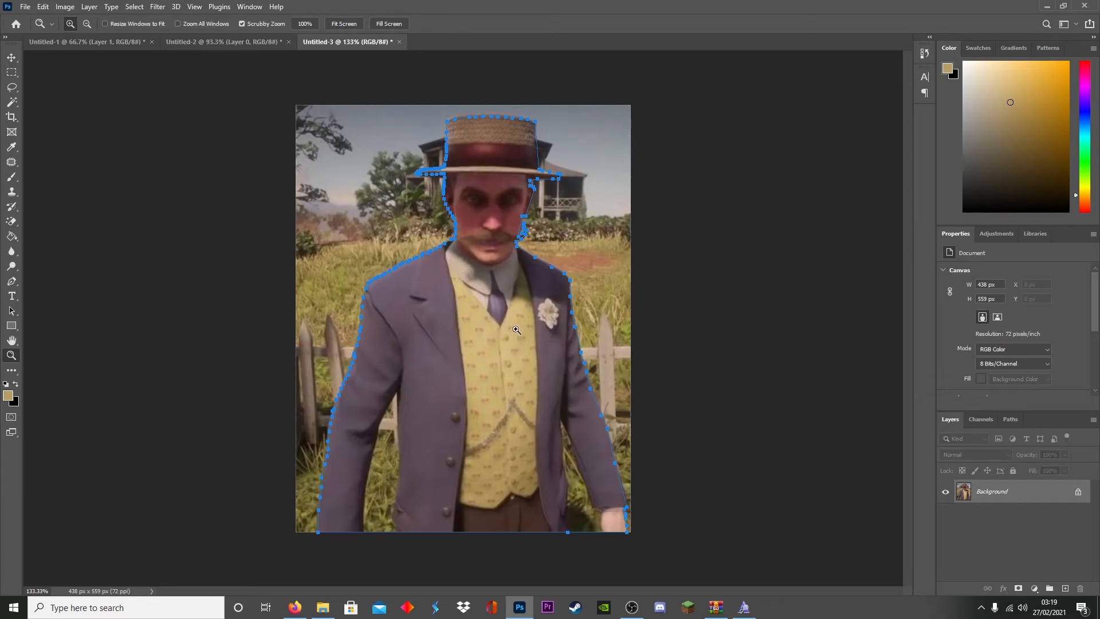
pyautogui.rightClick(521, 352)
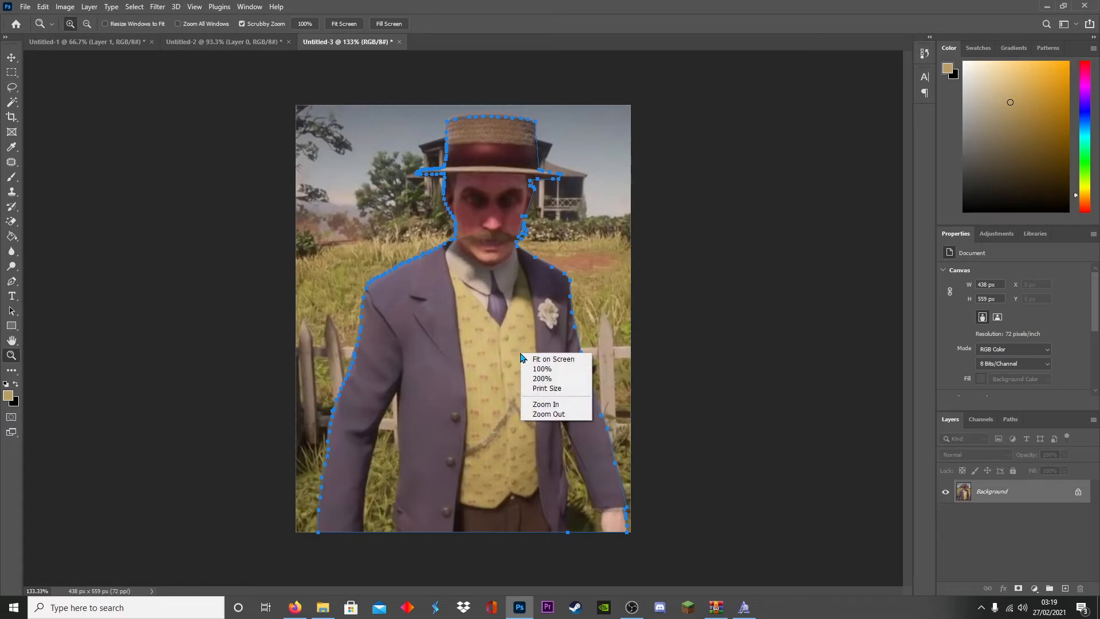
pyautogui.press('Escape')
pyautogui.rightClick(484, 198)
pyautogui.rightClick(481, 155)
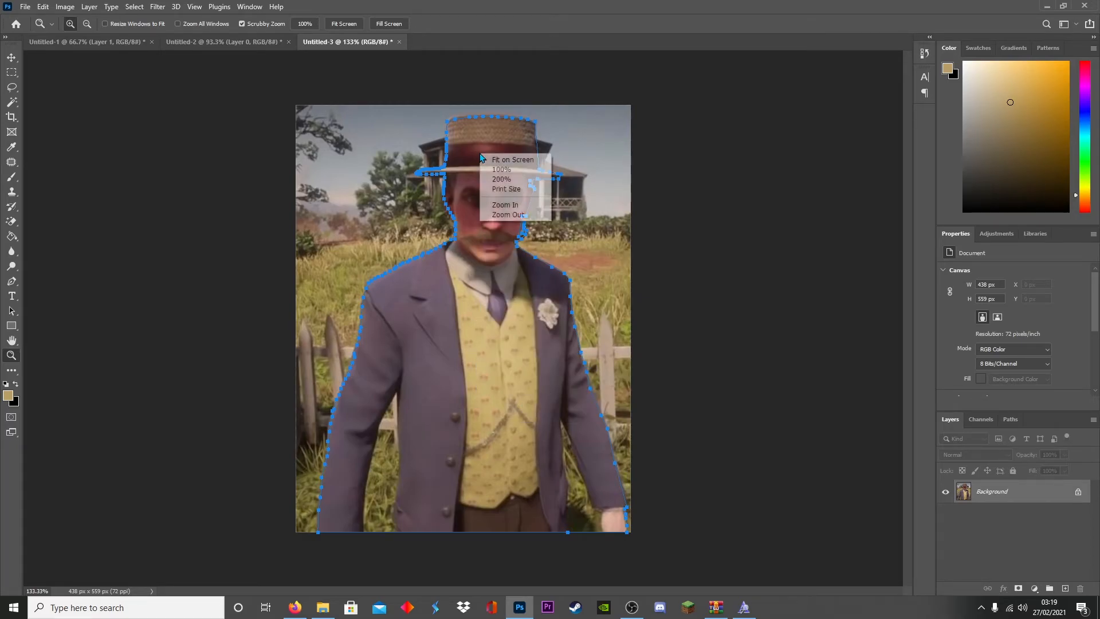
pyautogui.rightClick(462, 123)
pyautogui.rightClick(486, 222)
pyautogui.rightClick(451, 385)
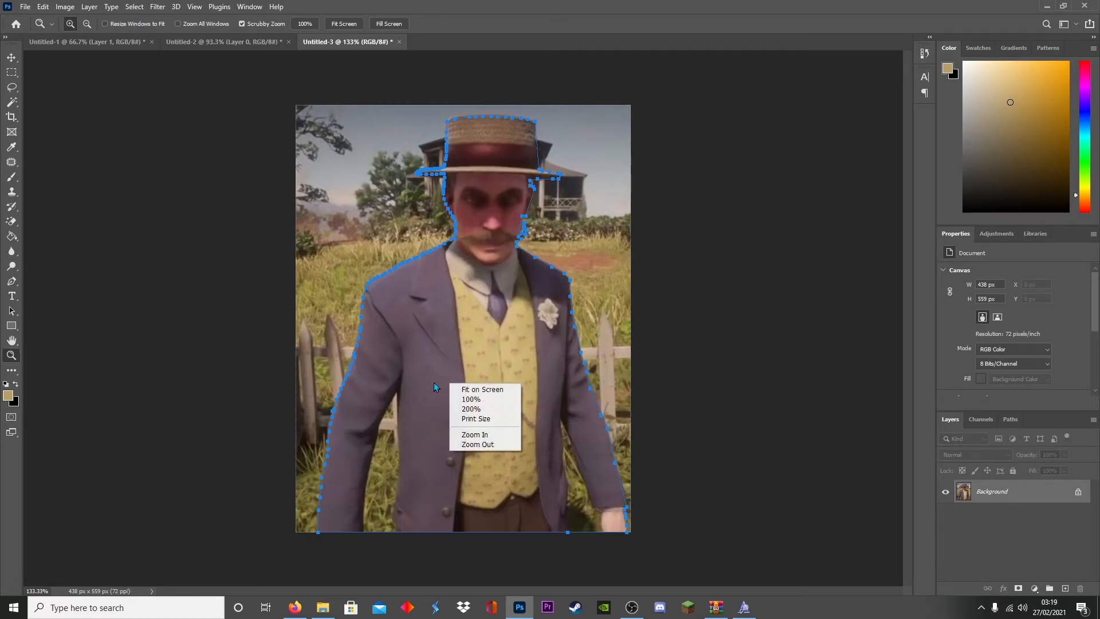
pyautogui.rightClick(467, 295)
pyautogui.rightClick(444, 414)
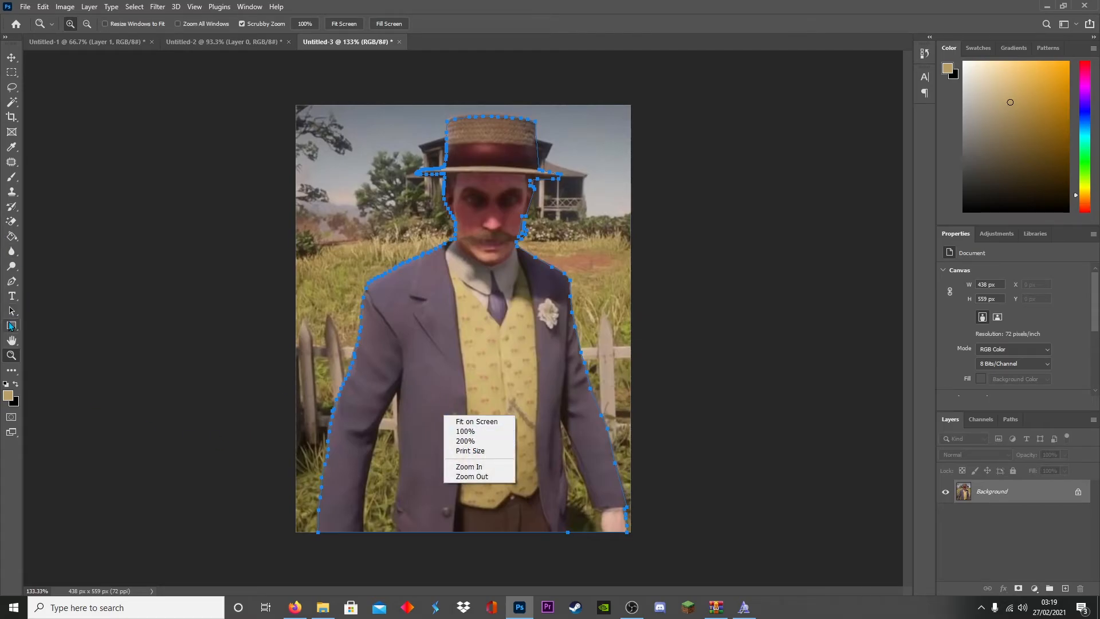
pyautogui.click(10, 316)
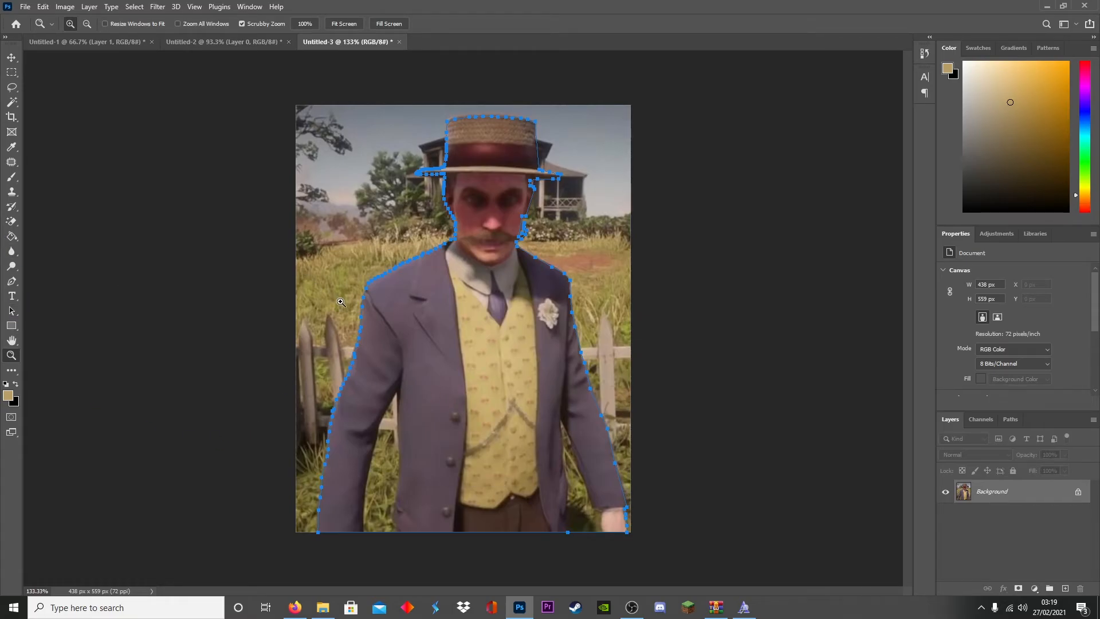
# - Create a vector mask from the closed path with the path selection tool to cut the man out of the background
pyautogui.click(12, 310)
pyautogui.rightClick(456, 309)
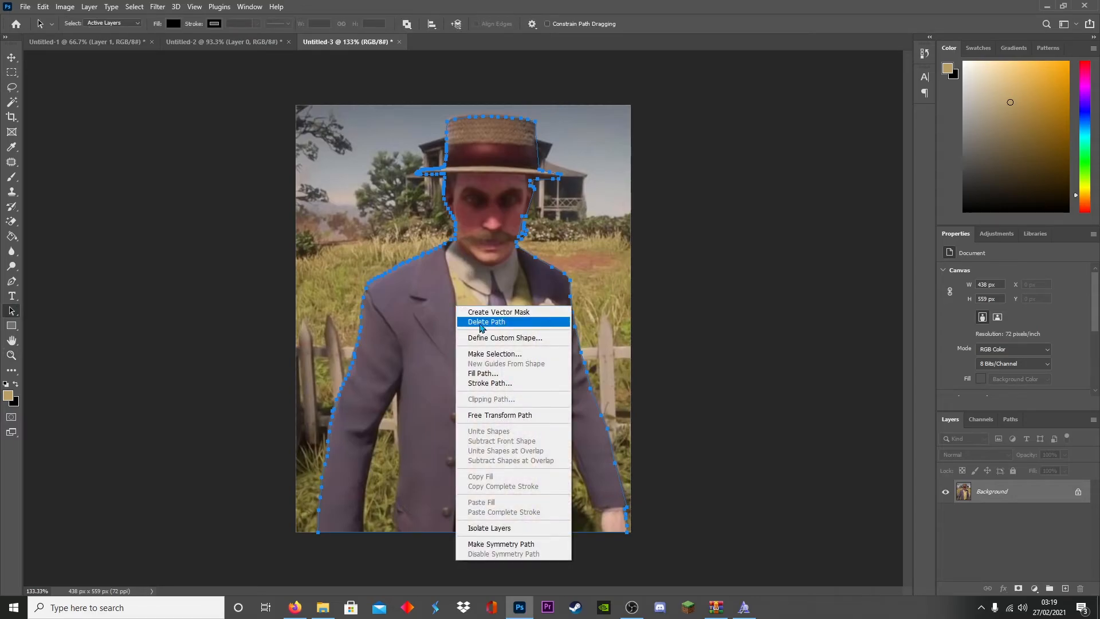
pyautogui.click(513, 313)
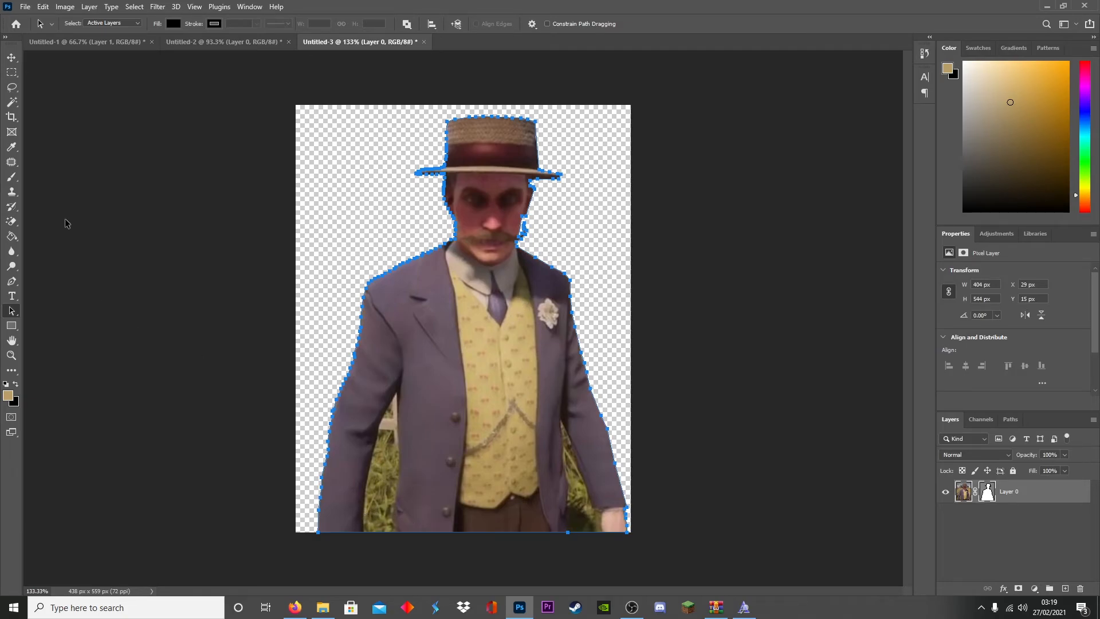
# - Remove the leftover background between both arms and the jacket with the Magic Eraser tool at tolerance 32
pyautogui.click(12, 221)
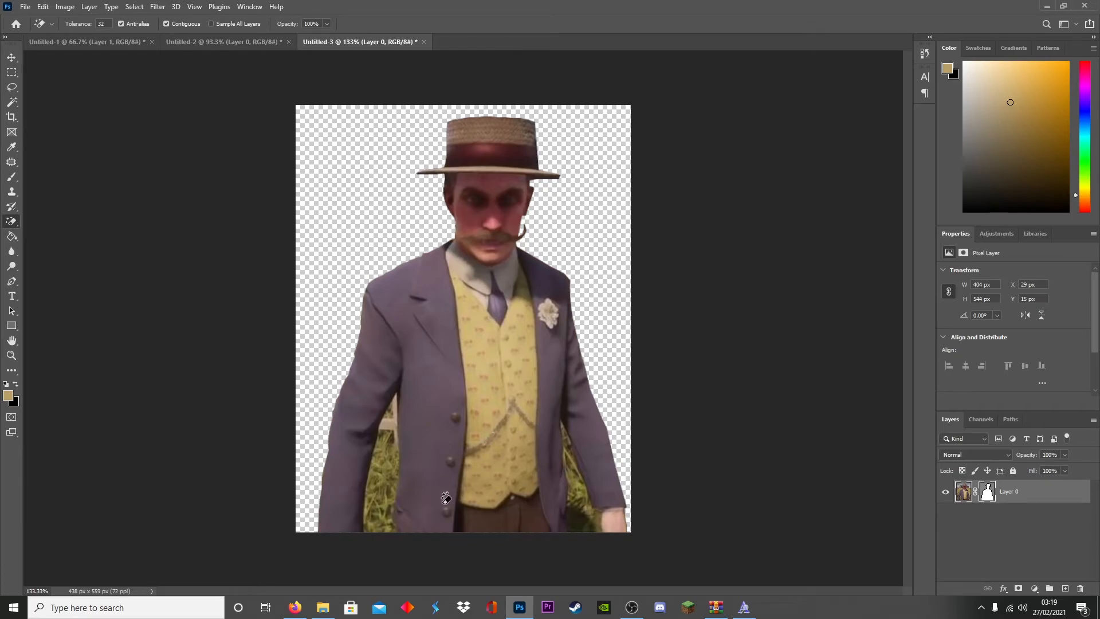
pyautogui.click(384, 479)
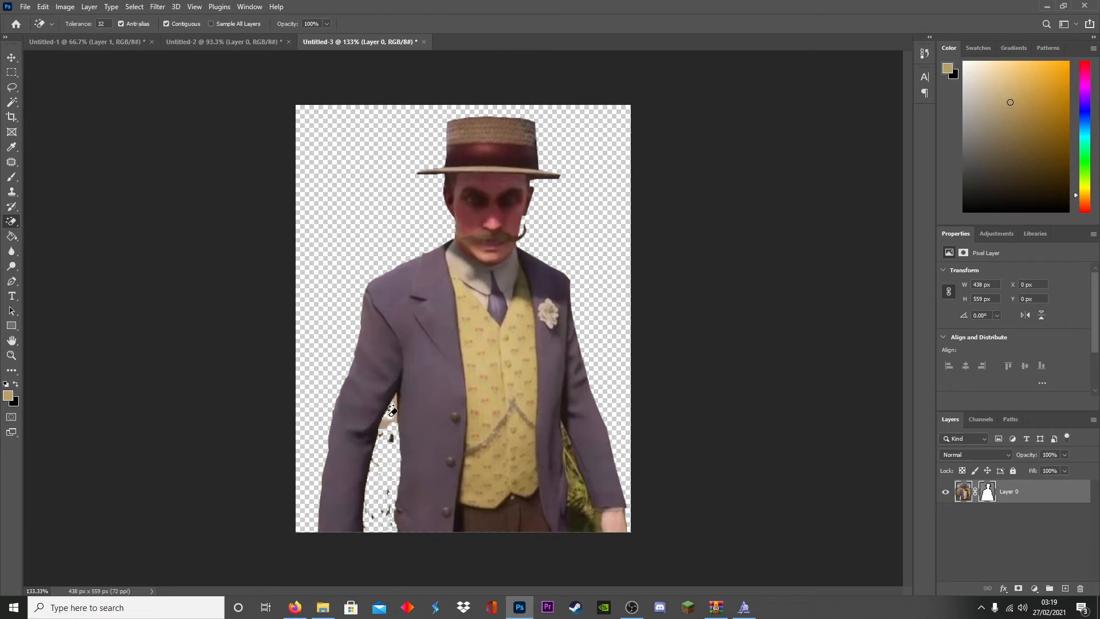
pyautogui.click(584, 502)
pyautogui.click(577, 482)
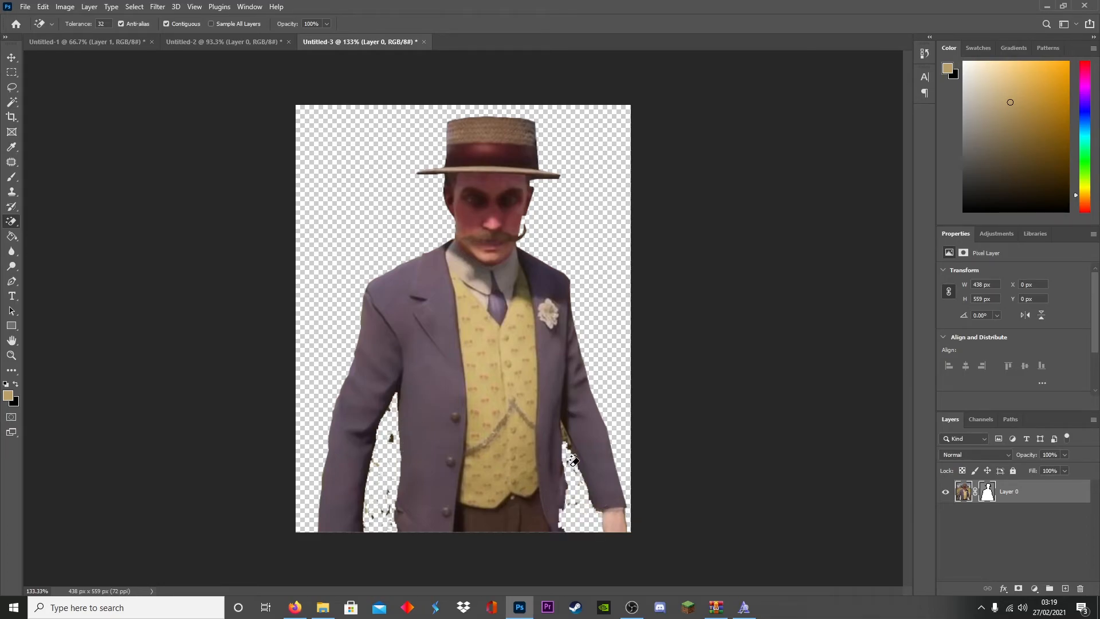
# - Try the Magic Eraser on the specks beside the right arm, undo it, and switch to the regular Eraser tool
pyautogui.click(567, 448)
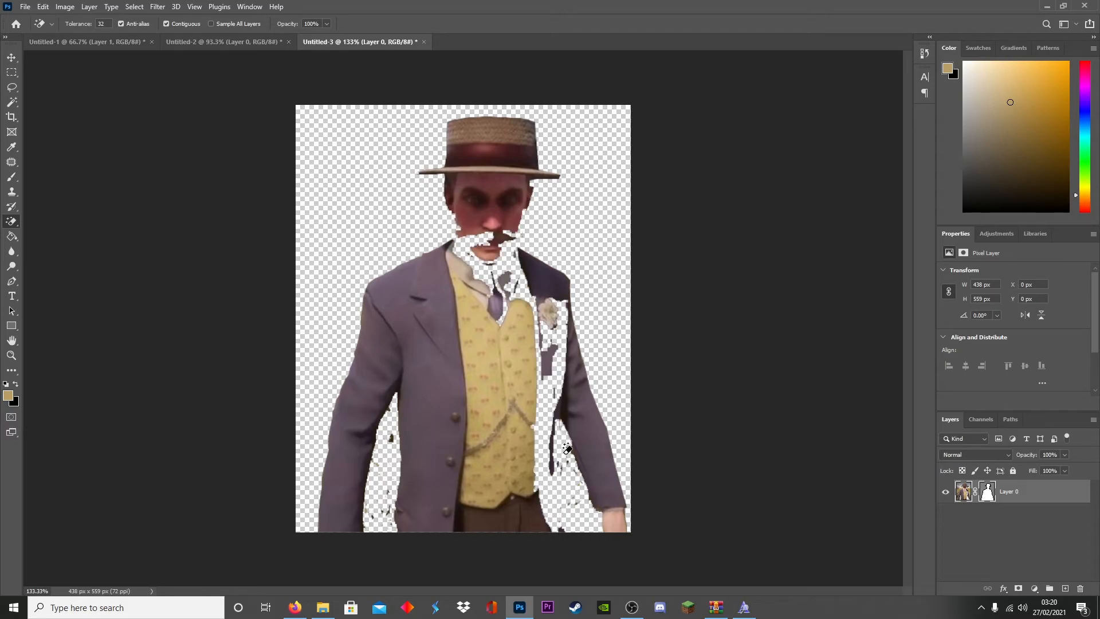
pyautogui.hotkey('ctrl', 'z')
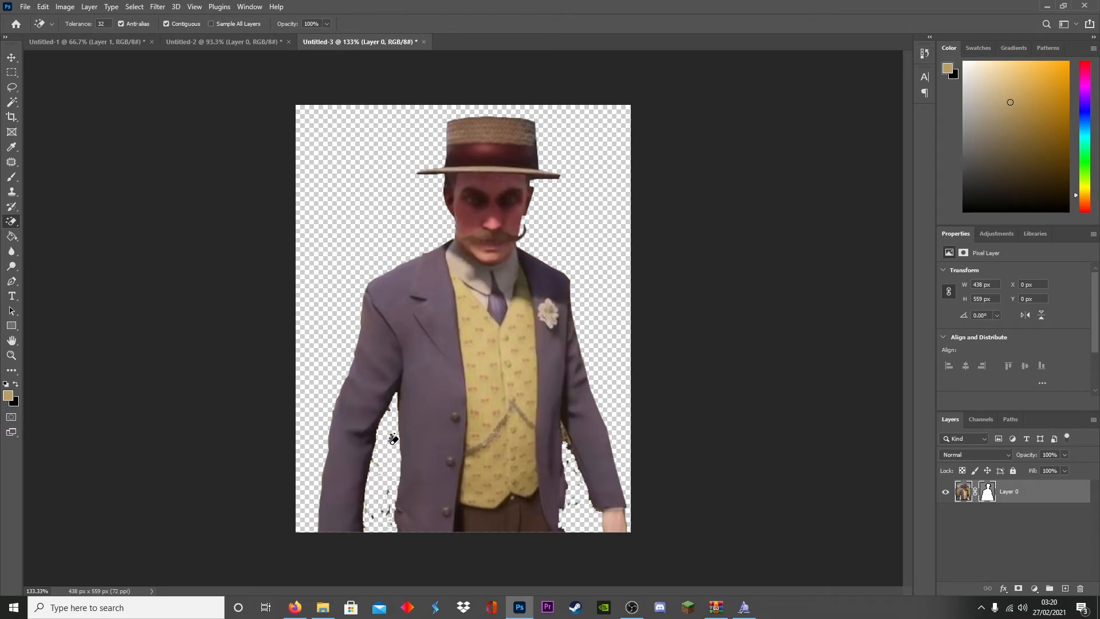
pyautogui.rightClick(8, 224)
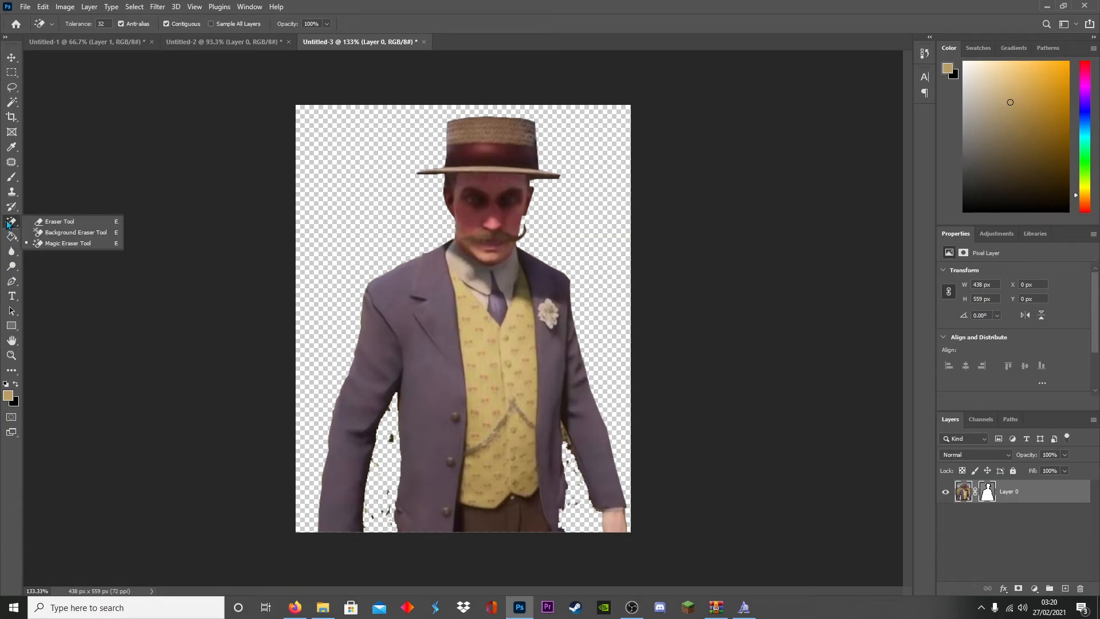
pyautogui.click(60, 222)
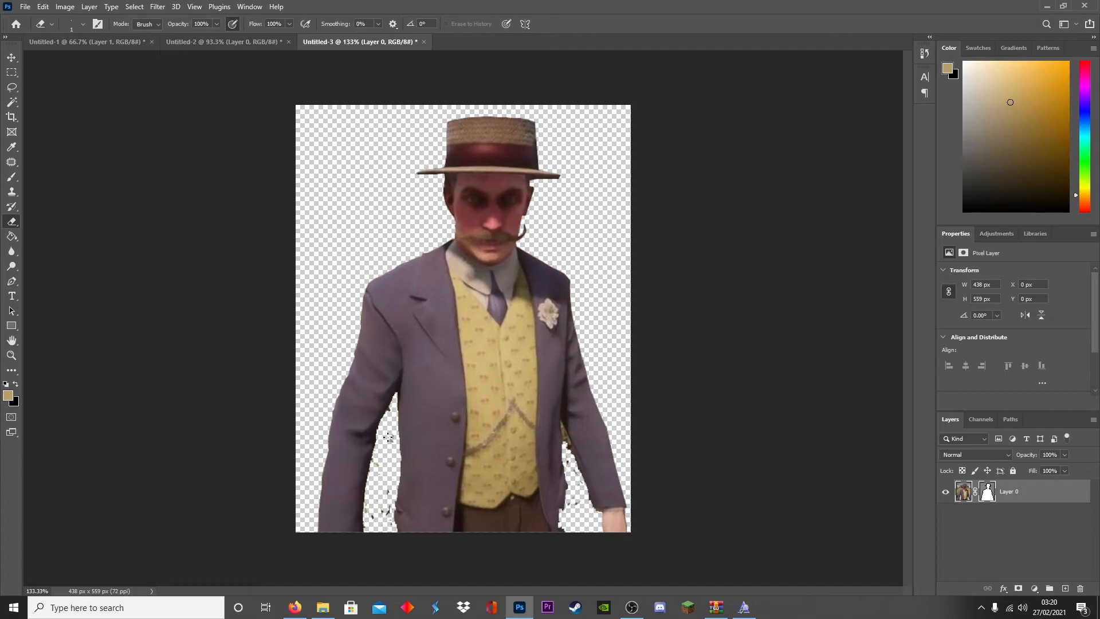
# - Erase the leftover background specks between the left arm and the jacket with a hard 26 px Eraser brush
pyautogui.hotkey('ctrl', 'space')
pyautogui.moveTo(396, 461); pyautogui.dragTo(353, 277)
pyautogui.rightClick(356, 275)
pyautogui.click(351, 260)
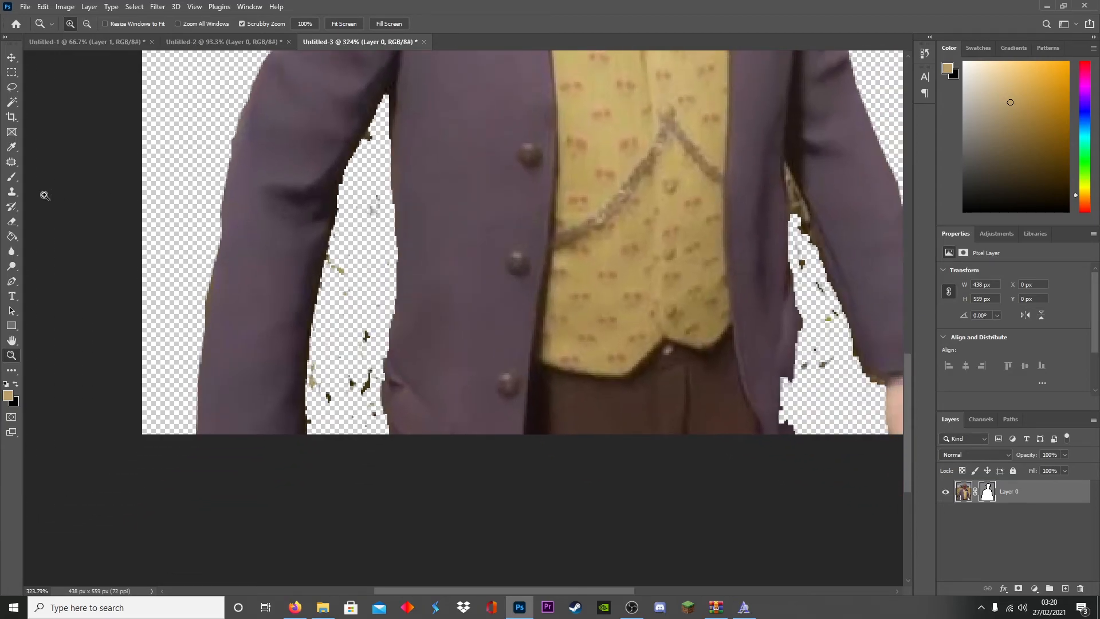
pyautogui.click(12, 221)
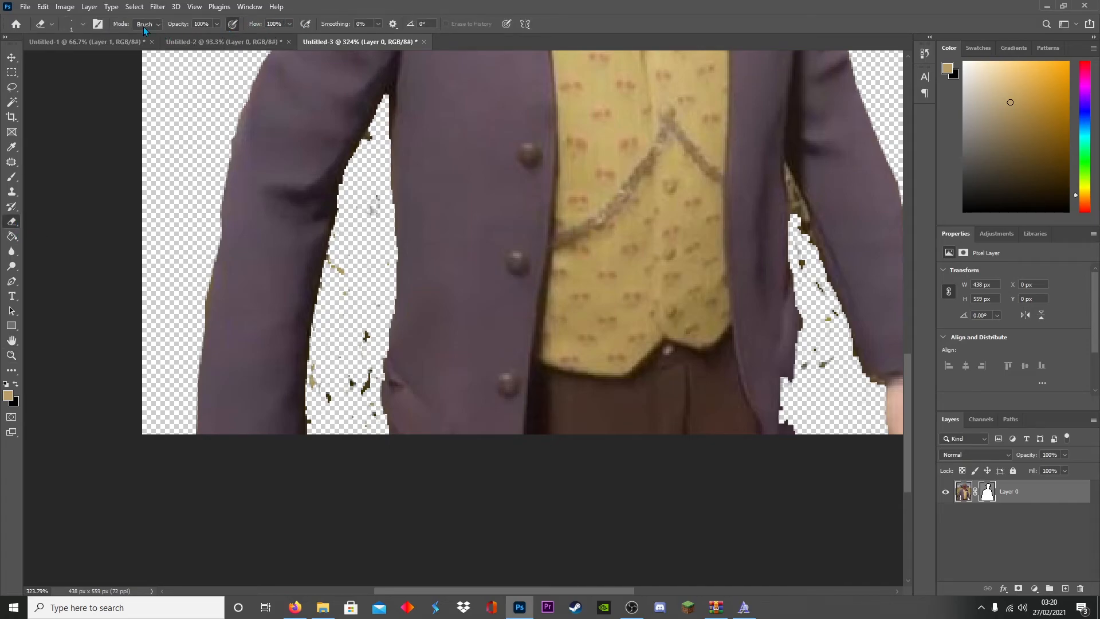
pyautogui.click(83, 25)
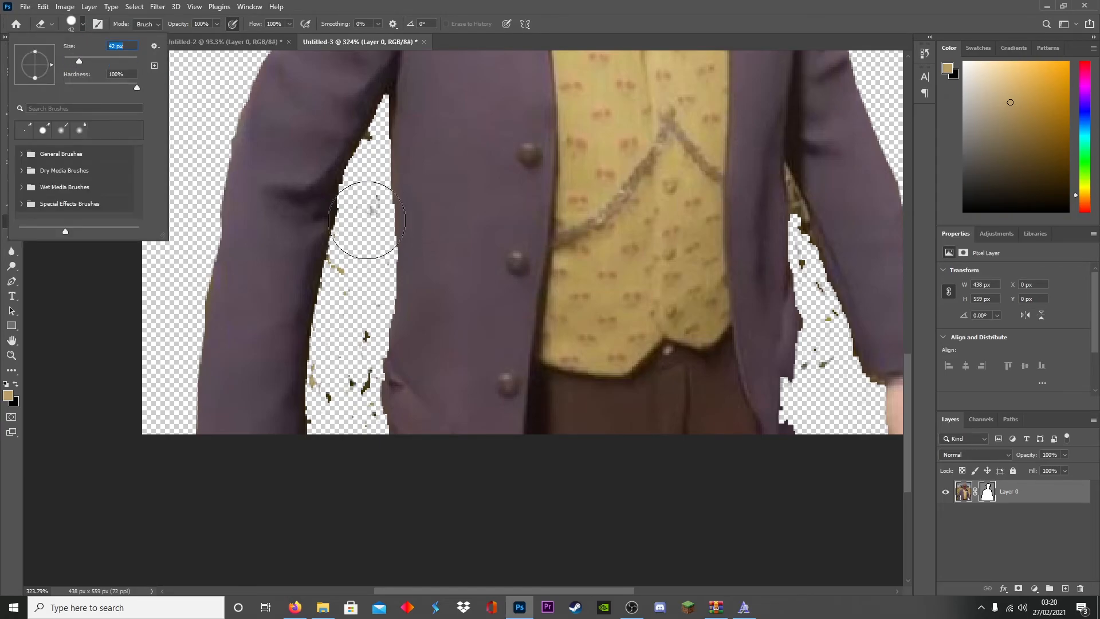
pyautogui.moveTo(365, 265)
pyautogui.mouseDown()
pyautogui.moveTo(362, 321)
pyautogui.moveTo(361, 281)
pyautogui.mouseUp()
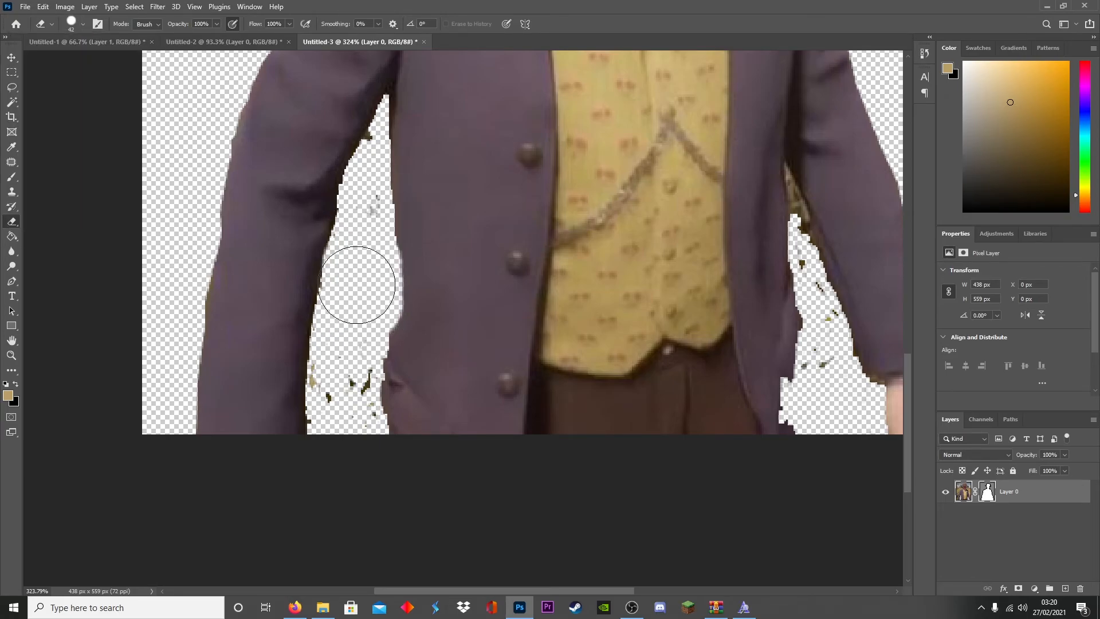
pyautogui.hotkey('ctrl', 'z')
pyautogui.click(82, 26)
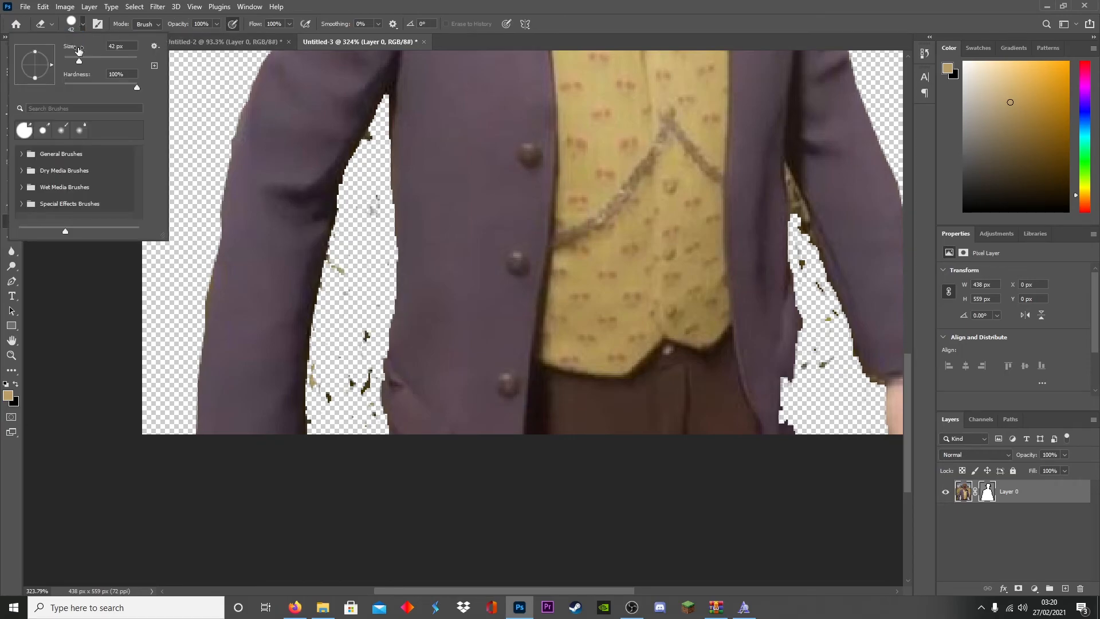
pyautogui.moveTo(76, 63); pyautogui.dragTo(73, 63)
pyautogui.moveTo(356, 320)
pyautogui.mouseDown()
pyautogui.moveTo(354, 421)
pyautogui.moveTo(340, 373)
pyautogui.moveTo(336, 386)
pyautogui.moveTo(363, 211)
pyautogui.moveTo(348, 195)
pyautogui.moveTo(378, 243)
pyautogui.mouseUp()
pyautogui.hotkey('ctrl', 'z')
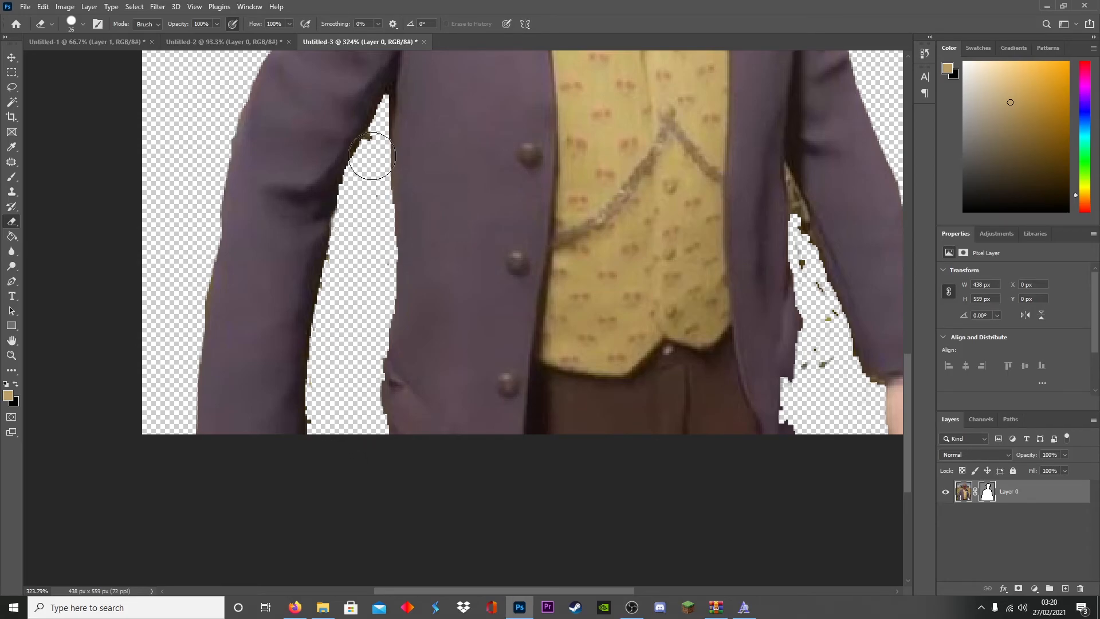
# - Erase the leftover background between the jacket and the right arm, up to the armpit gap, with an 18 px Eraser brush
pyautogui.moveTo(735, 308)
pyautogui.mouseDown()
pyautogui.moveTo(679, 298)
pyautogui.moveTo(535, 306)
pyautogui.mouseUp()
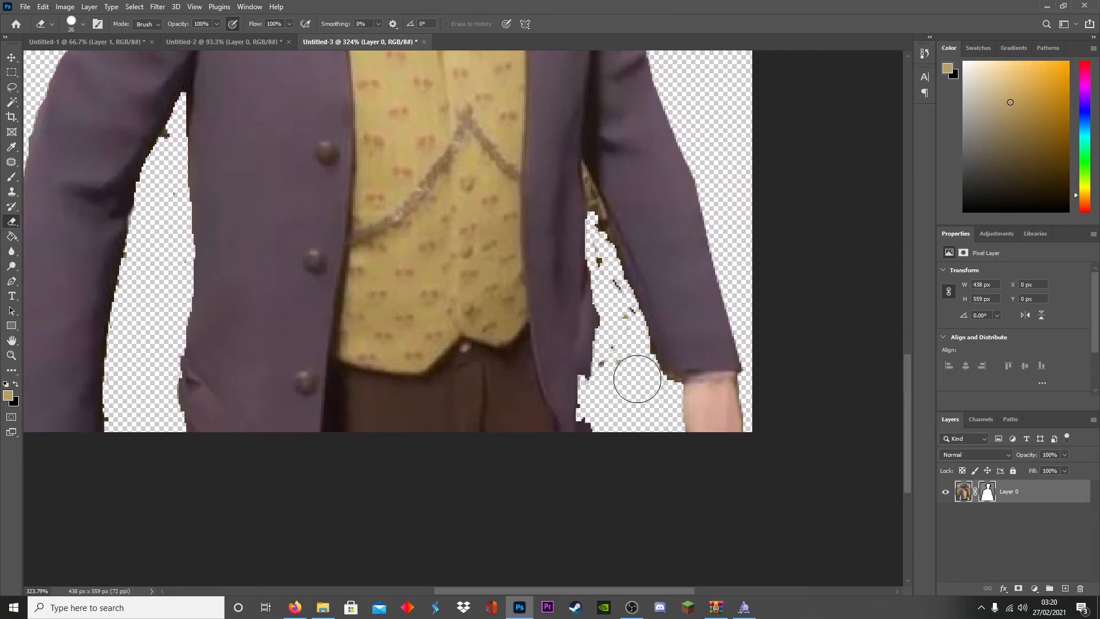
pyautogui.moveTo(636, 376)
pyautogui.mouseDown()
pyautogui.moveTo(630, 350)
pyautogui.moveTo(646, 384)
pyautogui.moveTo(622, 309)
pyautogui.moveTo(587, 288)
pyautogui.moveTo(602, 286)
pyautogui.moveTo(595, 253)
pyautogui.moveTo(630, 351)
pyautogui.moveTo(601, 243)
pyautogui.mouseUp()
pyautogui.hotkey('ctrl', 'z')
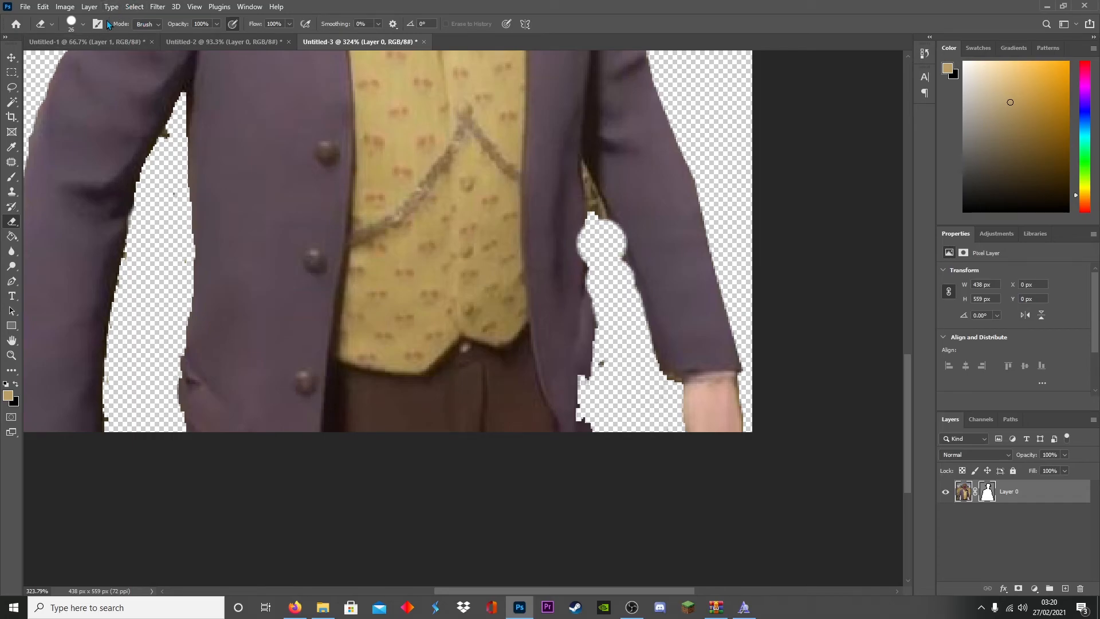
pyautogui.hotkey('ctrl', 'z')
pyautogui.click(82, 24)
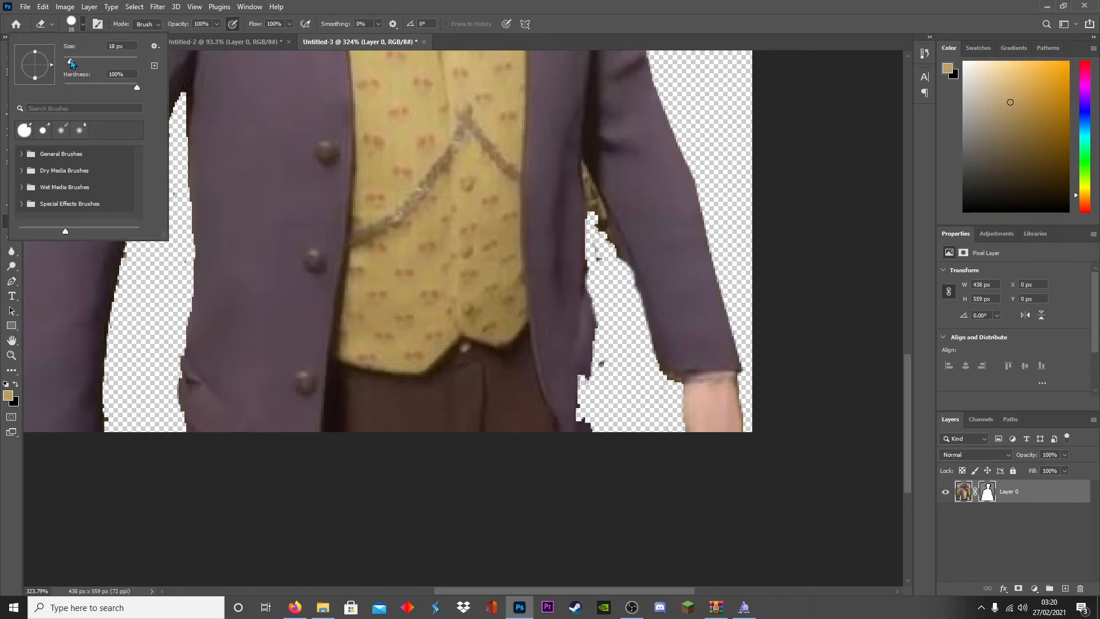
pyautogui.click(609, 283)
pyautogui.moveTo(609, 282); pyautogui.dragTo(596, 216)
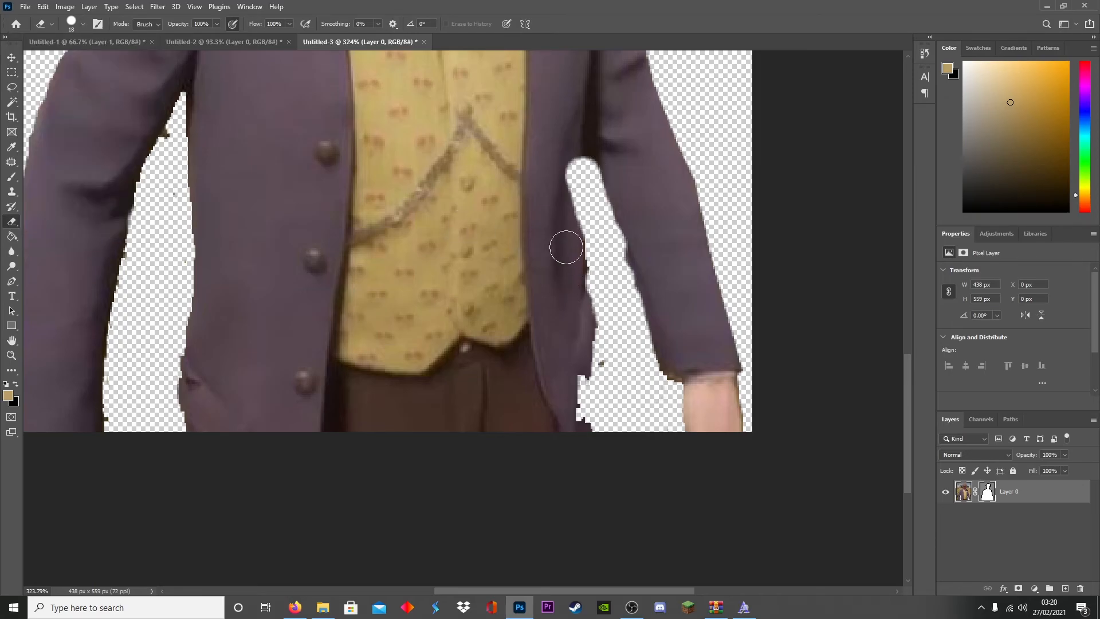
# - Export the finished cutout as a PNG named Untitled-3 to the Desktop
pyautogui.moveTo(514, 164); pyautogui.dragTo(516, 504)
pyautogui.moveTo(452, 154); pyautogui.dragTo(468, 348)
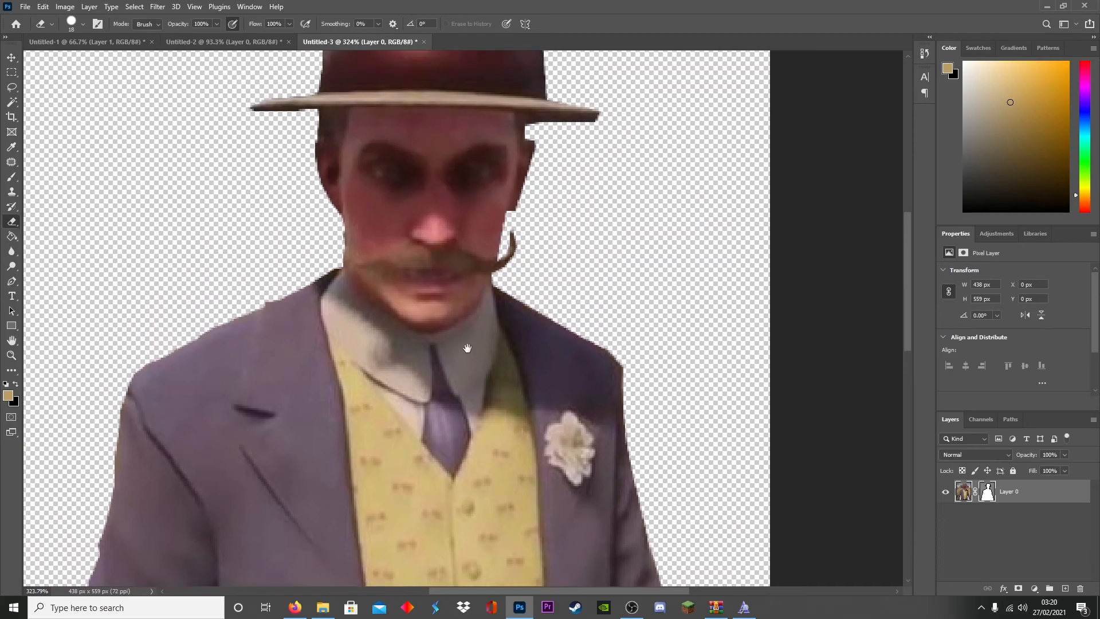
pyautogui.press('z')
pyautogui.moveTo(555, 344); pyautogui.dragTo(511, 342)
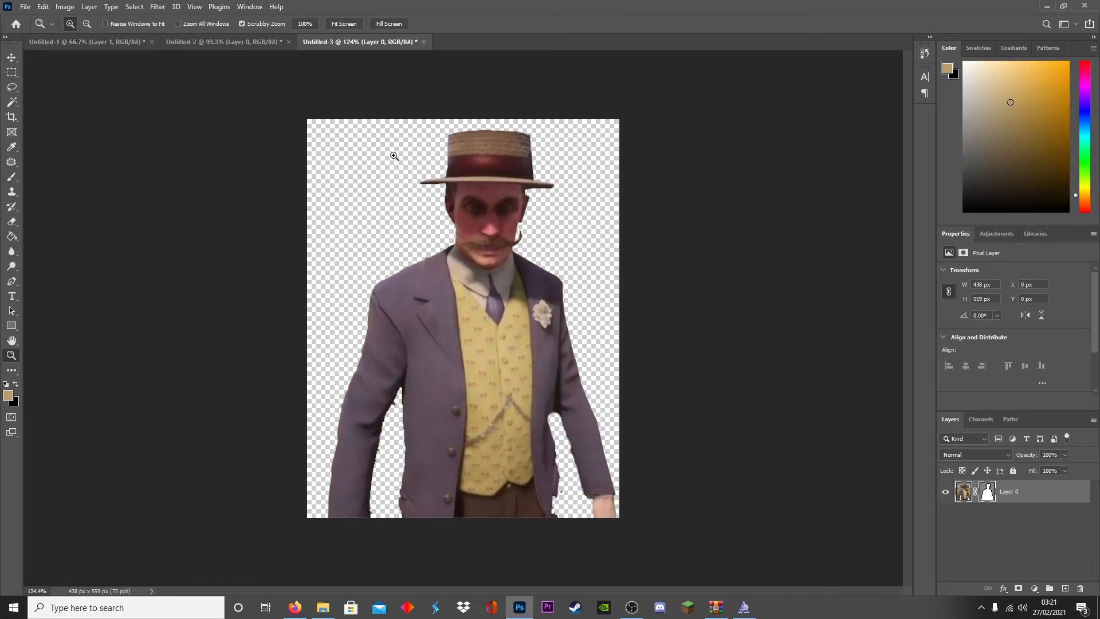
pyautogui.click(25, 6)
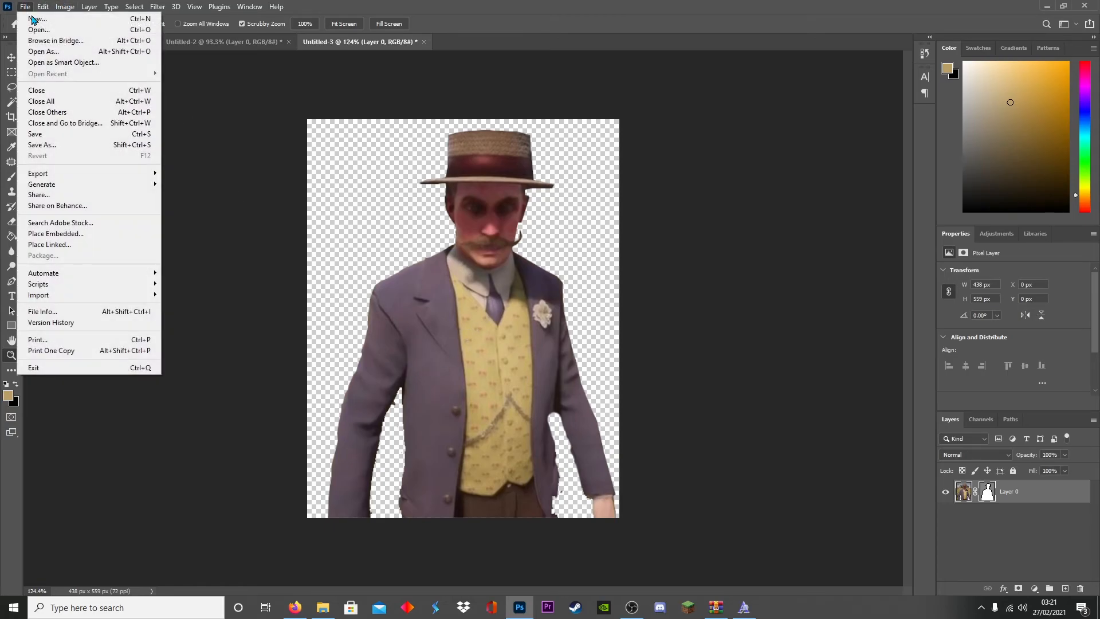
pyautogui.moveTo(46, 177)
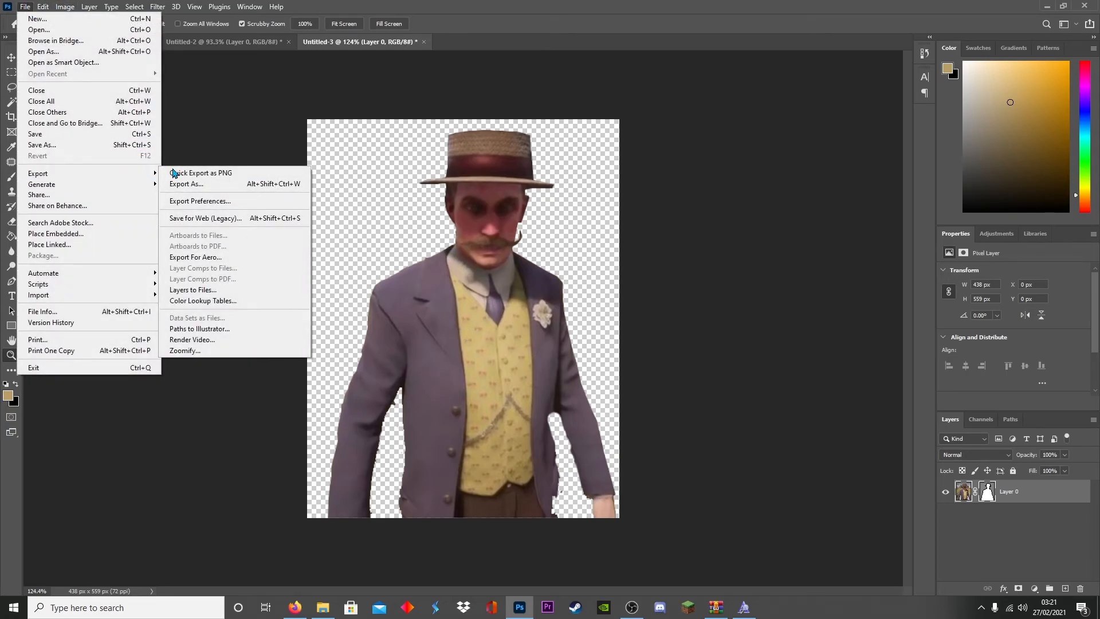
pyautogui.click(217, 175)
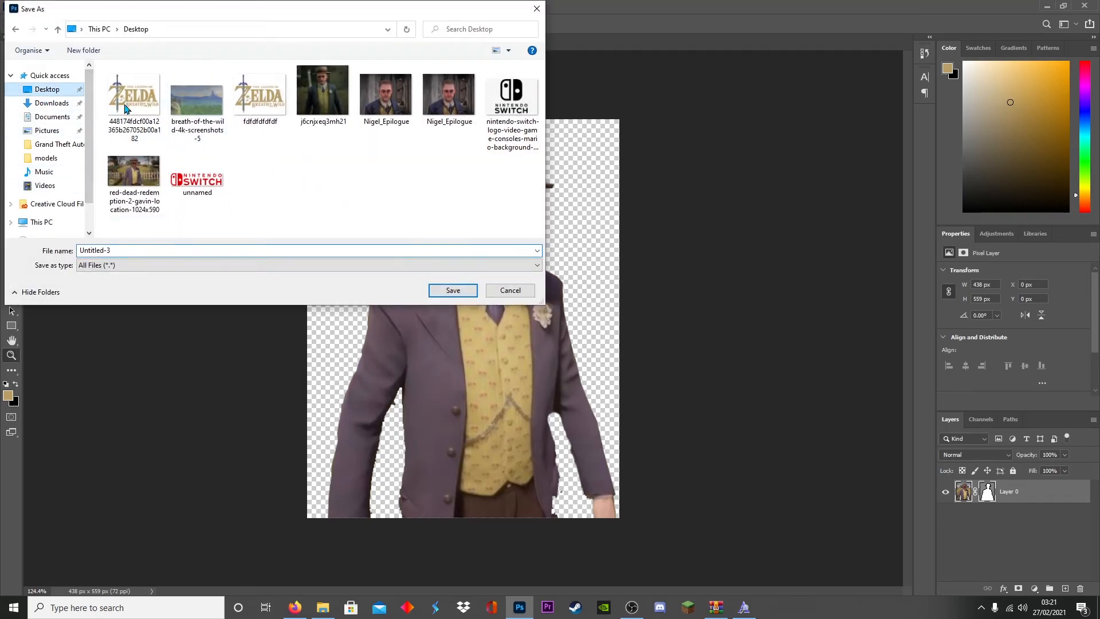
pyautogui.click(453, 290)
# - Place the Untitled-3 PNG from the Desktop into the Zelda thumbnail document, scaled to about 231% over the centre of the canvas
pyautogui.click(95, 43)
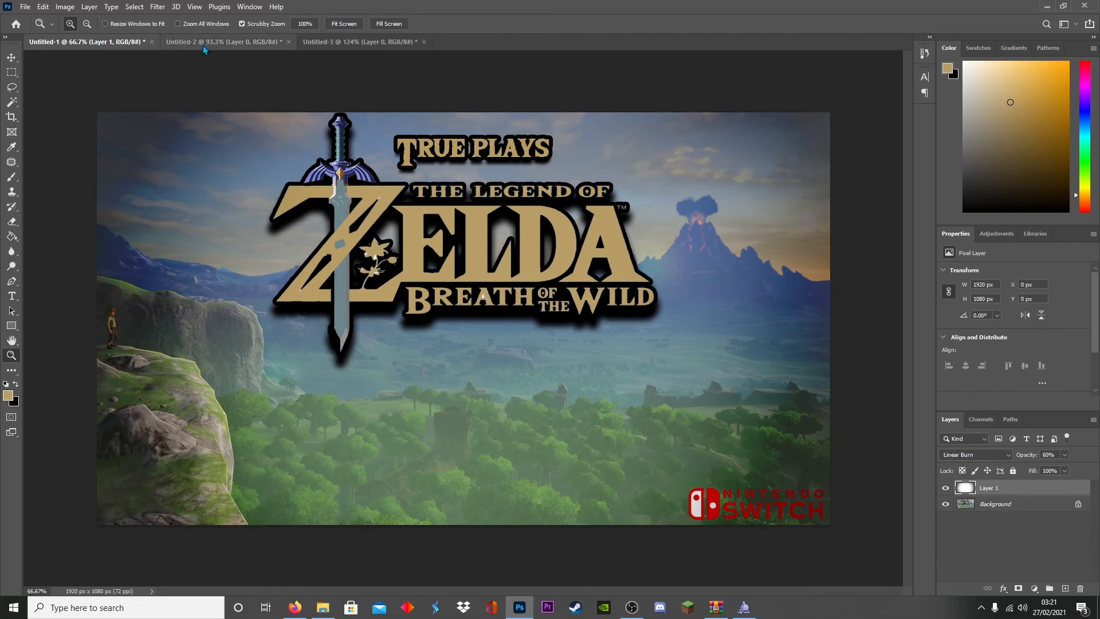
pyautogui.click(322, 607)
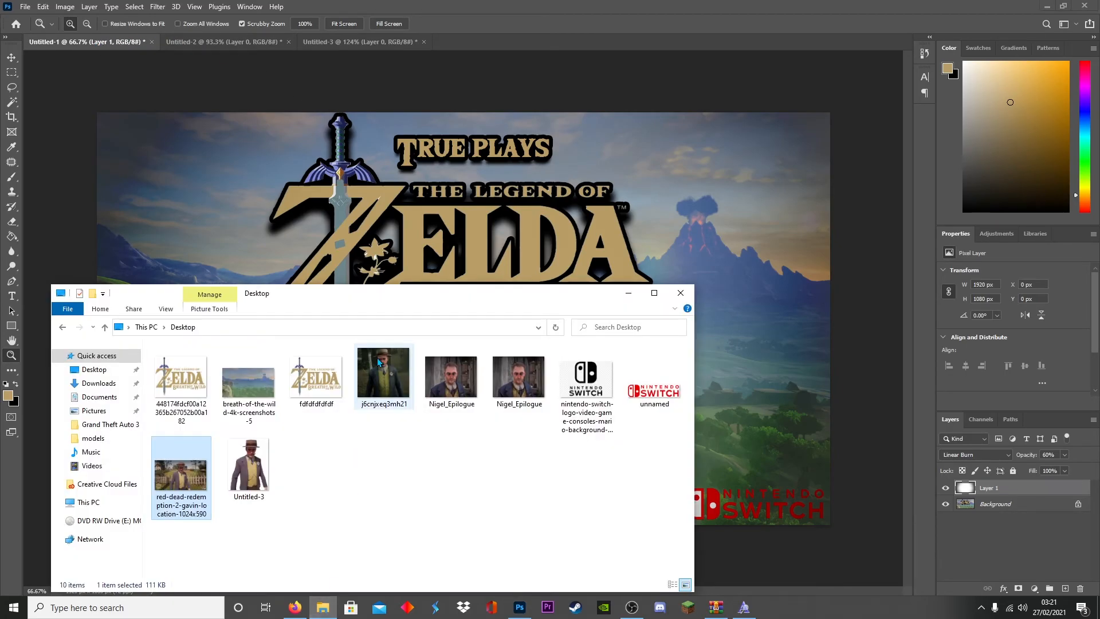
pyautogui.moveTo(272, 467); pyautogui.dragTo(422, 251)
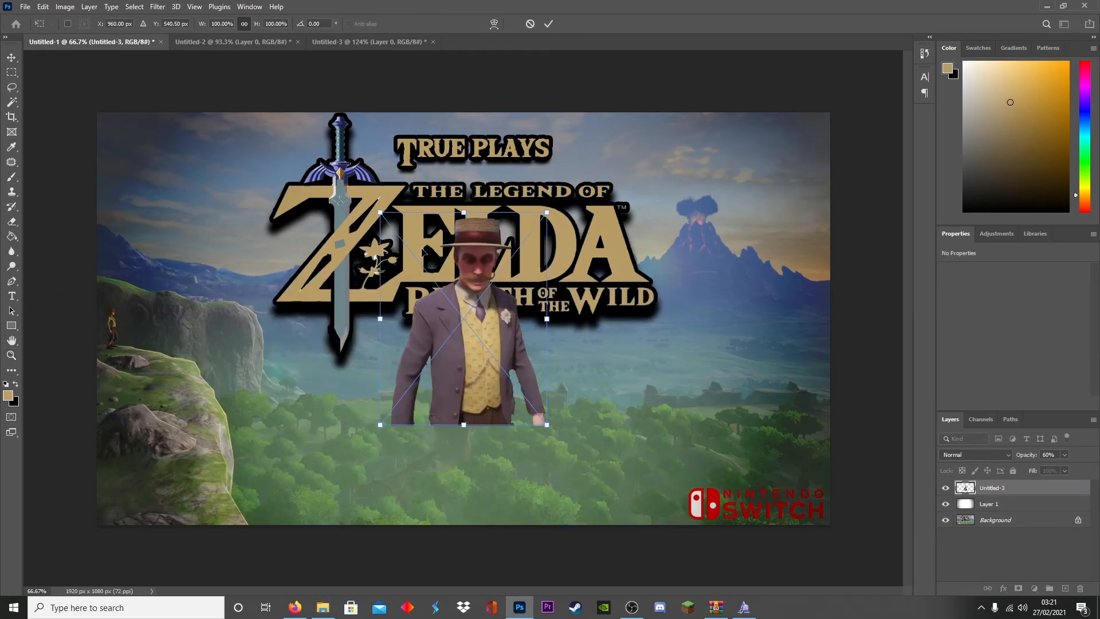
pyautogui.moveTo(546, 212); pyautogui.dragTo(765, 17)
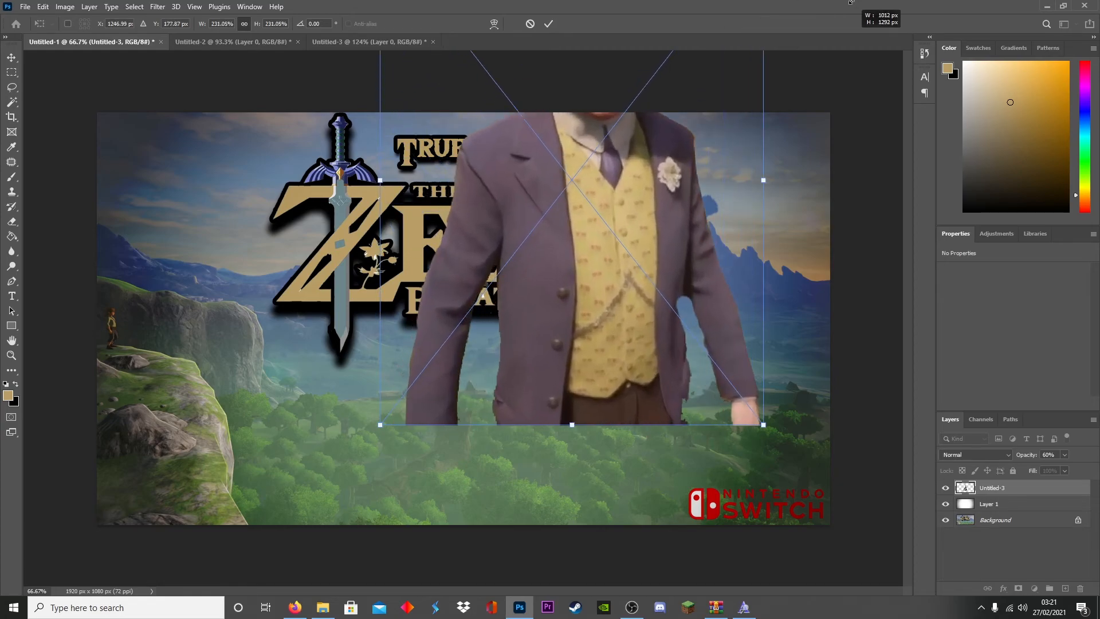
pyautogui.moveTo(639, 195); pyautogui.dragTo(493, 401)
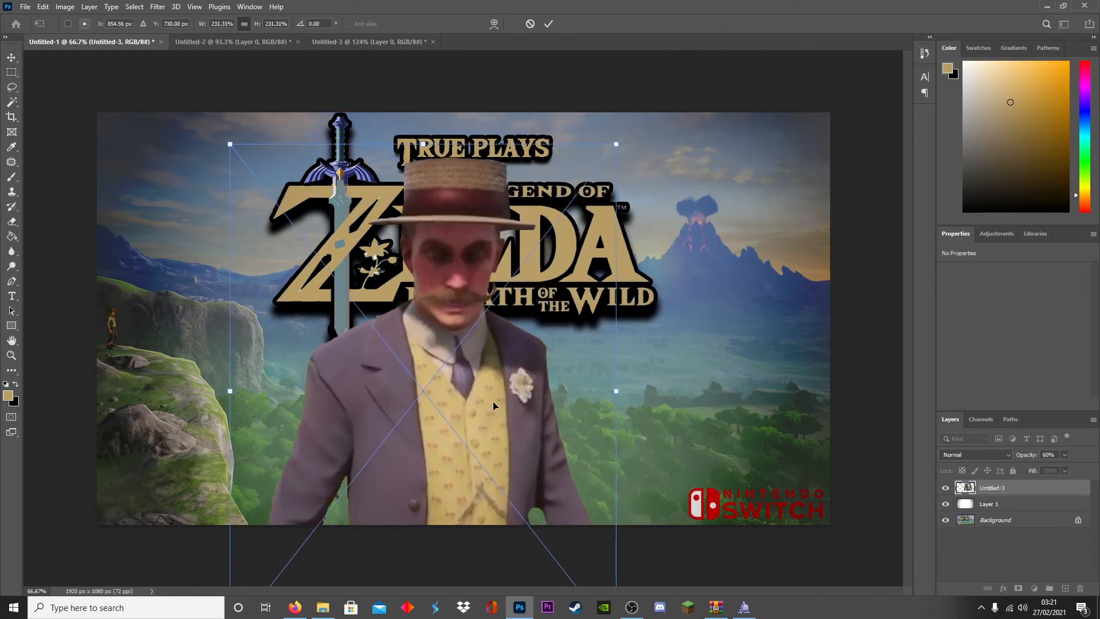
pyautogui.click(548, 23)
# - Add an 18 px black outside Stroke layer style to the Untitled-3 layer
pyautogui.press('z')
pyautogui.rightClick(968, 493)
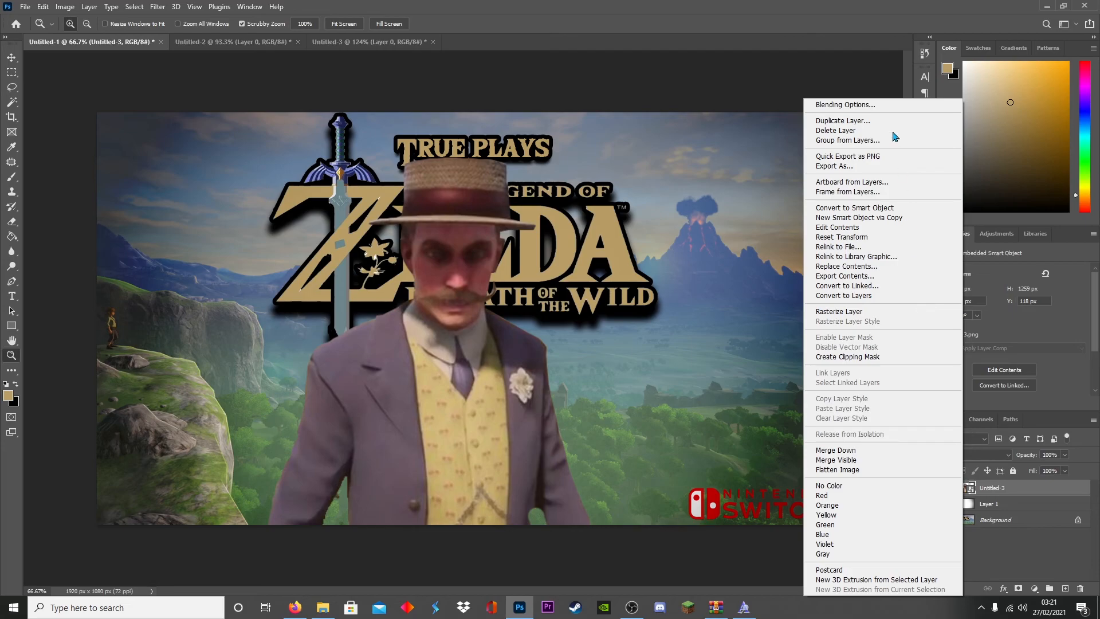
pyautogui.click(349, 232)
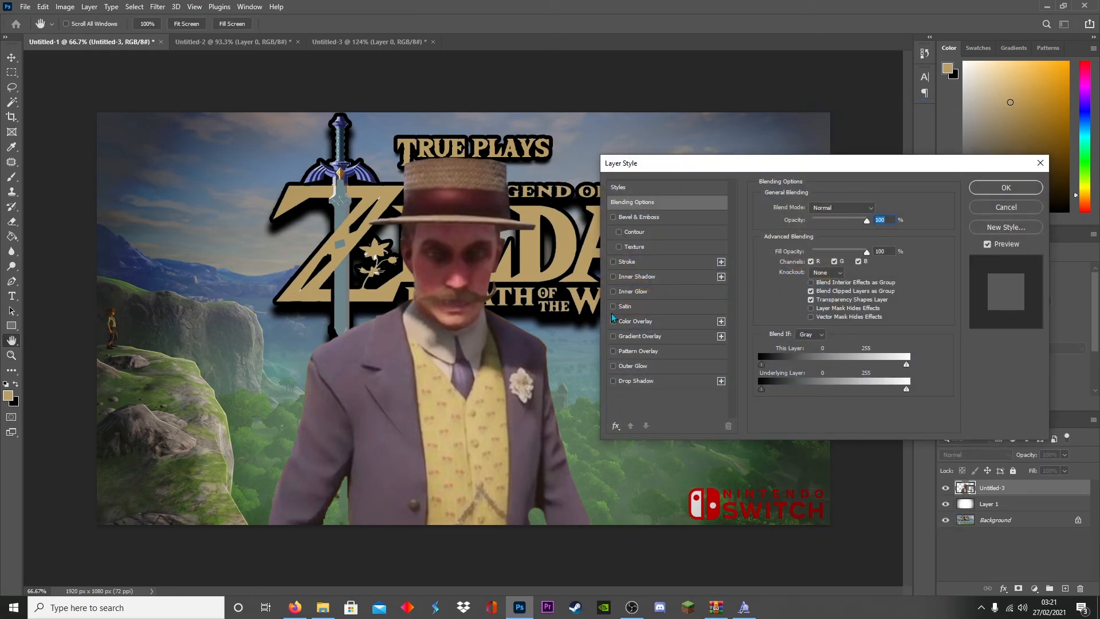
pyautogui.click(613, 262)
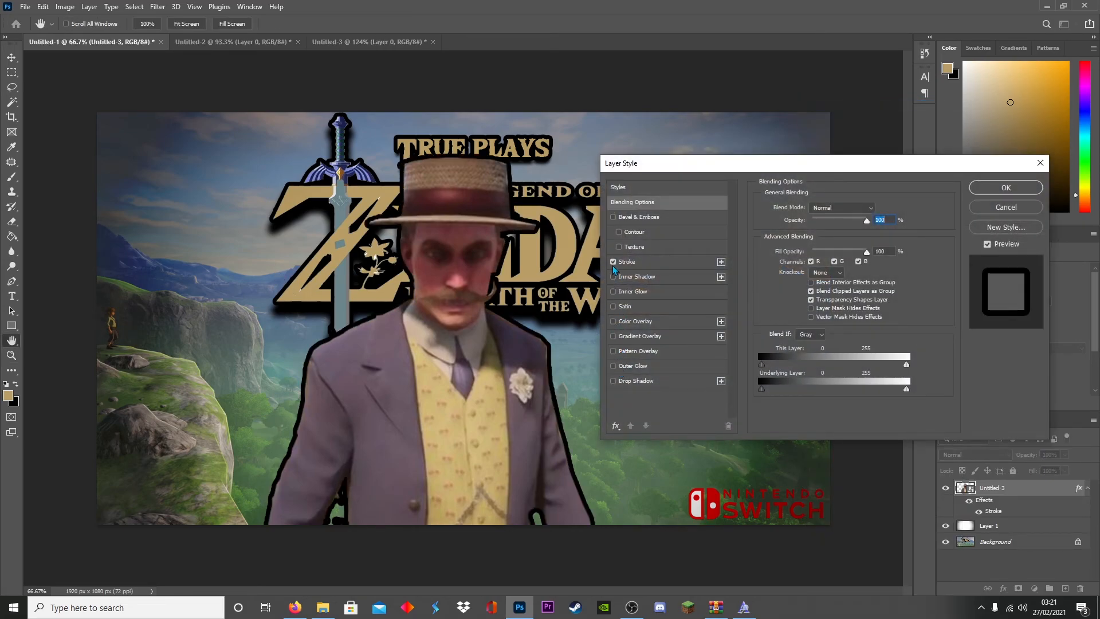
pyautogui.click(675, 263)
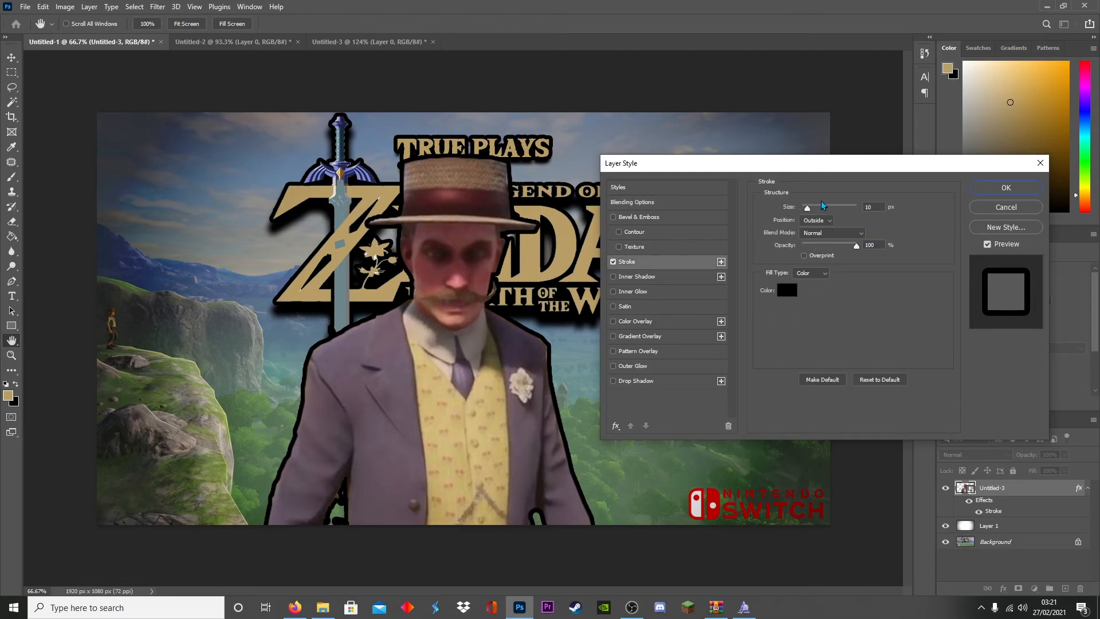
pyautogui.moveTo(808, 208); pyautogui.dragTo(811, 209)
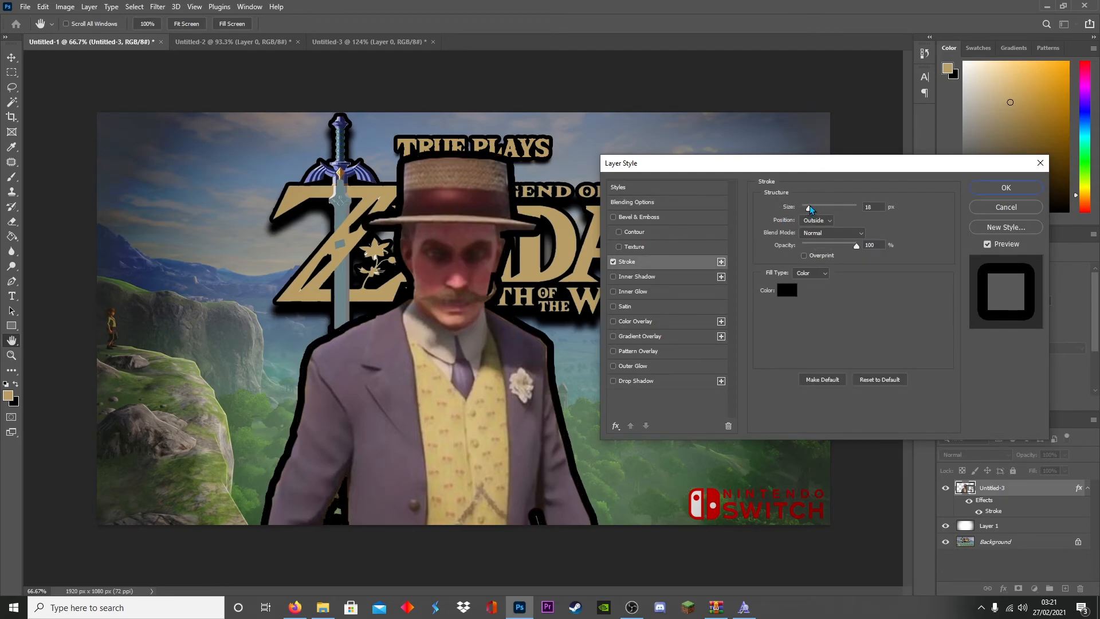
pyautogui.click(1006, 188)
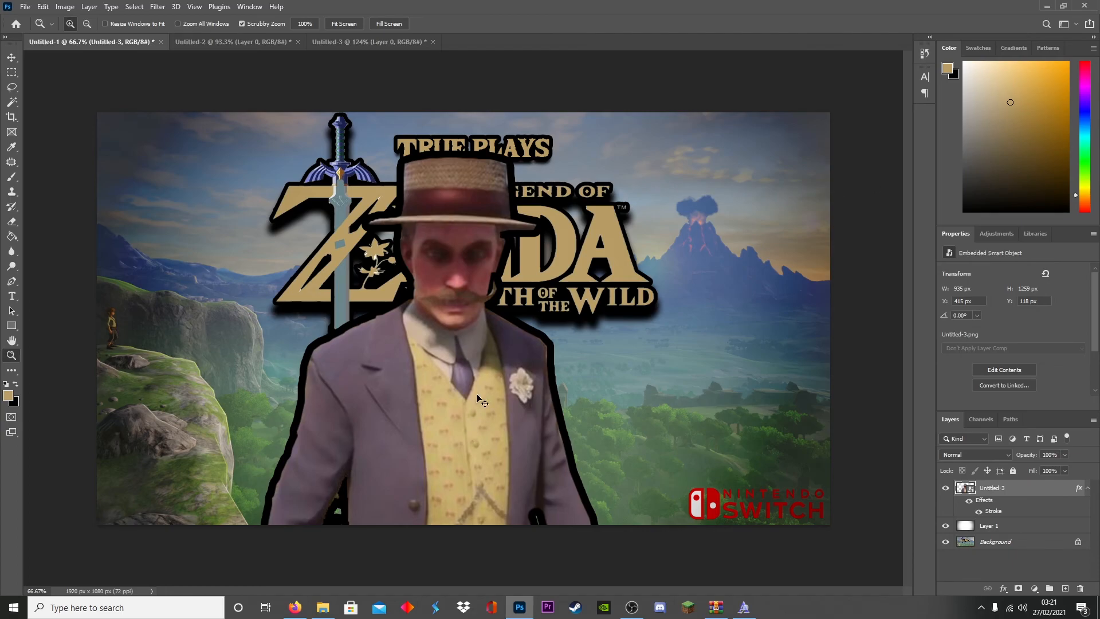
# - Scale the character to about 45%, rotate him about 61.6° and place him leaning in from the canvas's left edge above the cliff
pyautogui.hotkey('ctrl', 't')
pyautogui.moveTo(477, 397); pyautogui.dragTo(151, 360)
pyautogui.moveTo(329, 160); pyautogui.dragTo(161, 531)
pyautogui.moveTo(53, 523); pyautogui.dragTo(163, 277)
pyautogui.moveTo(193, 228); pyautogui.dragTo(147, 331)
pyautogui.moveTo(121, 272); pyautogui.dragTo(192, 304)
pyautogui.moveTo(118, 338); pyautogui.dragTo(118, 331)
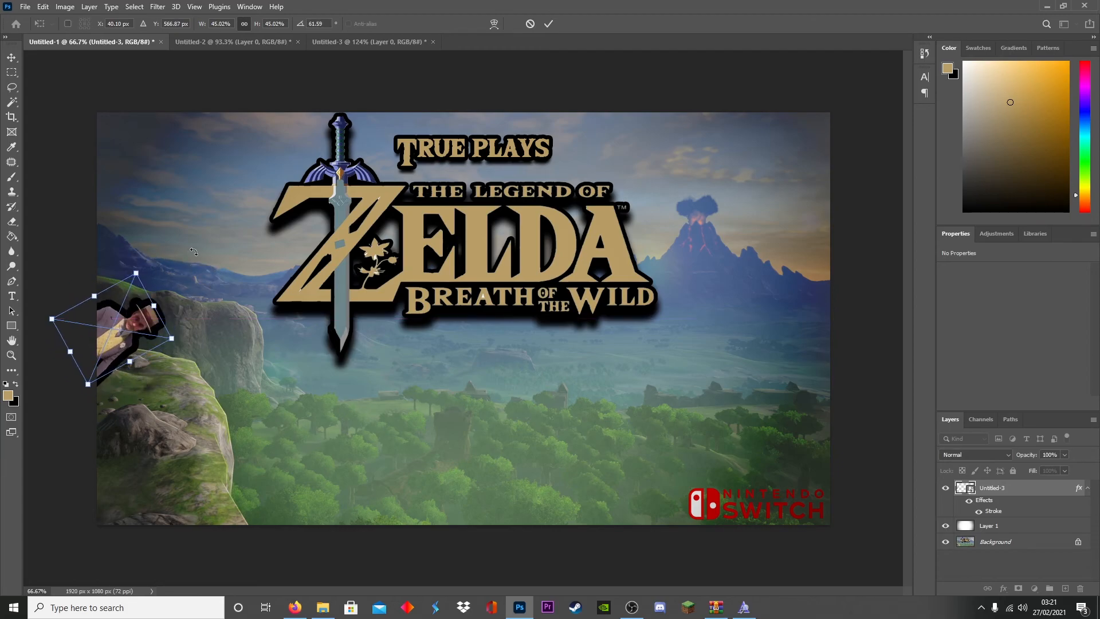
pyautogui.click(547, 24)
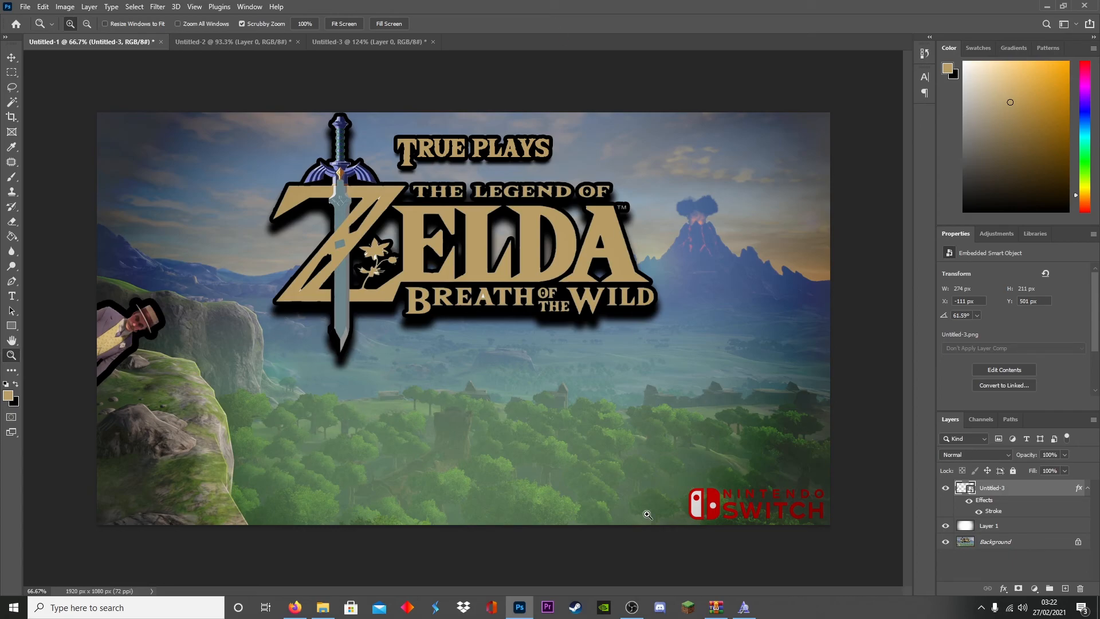
# - Switch to File Explorer, browse the Pictures folder and view the Skyrim thumbnail fgfgf.png
pyautogui.moveTo(324, 616)
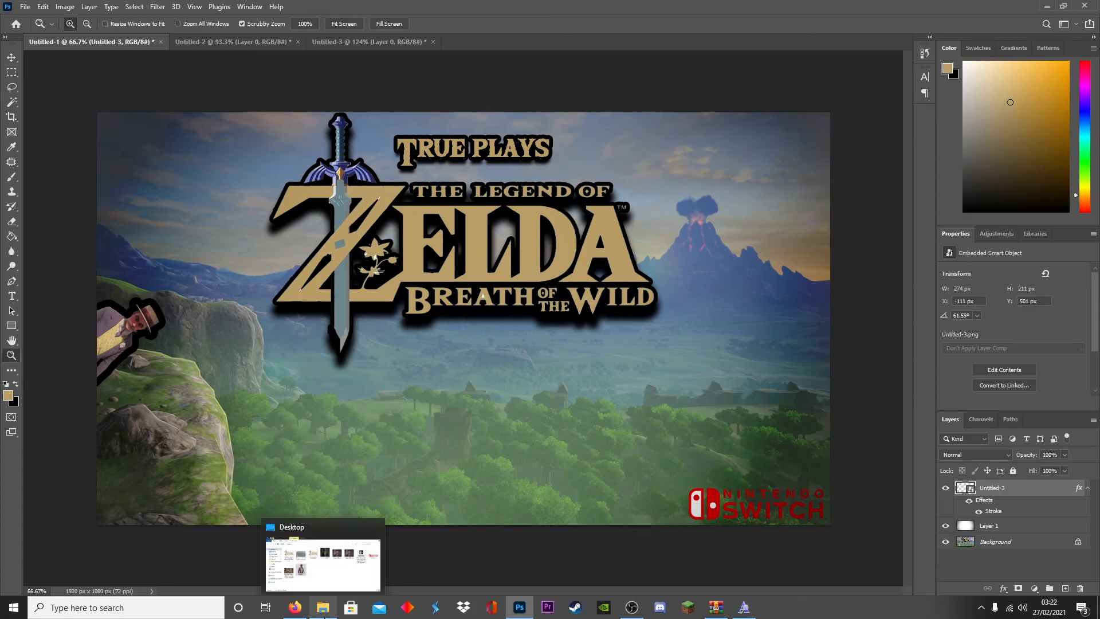
pyautogui.click(332, 572)
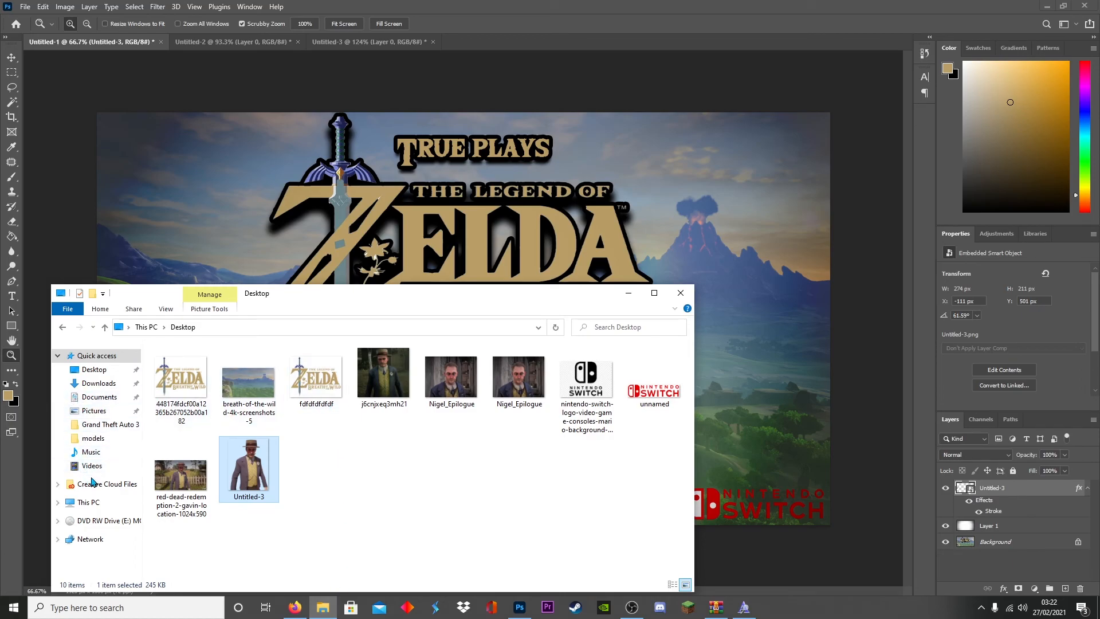
pyautogui.click(94, 410)
pyautogui.scroll(-5, 394, 453)
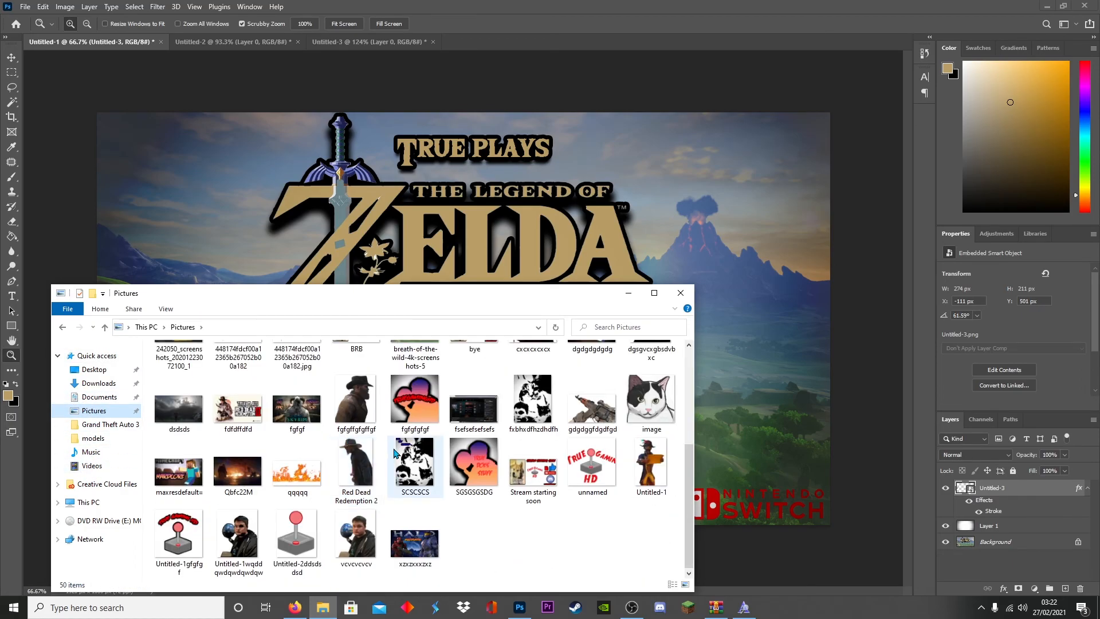
pyautogui.scroll(5, 369, 448)
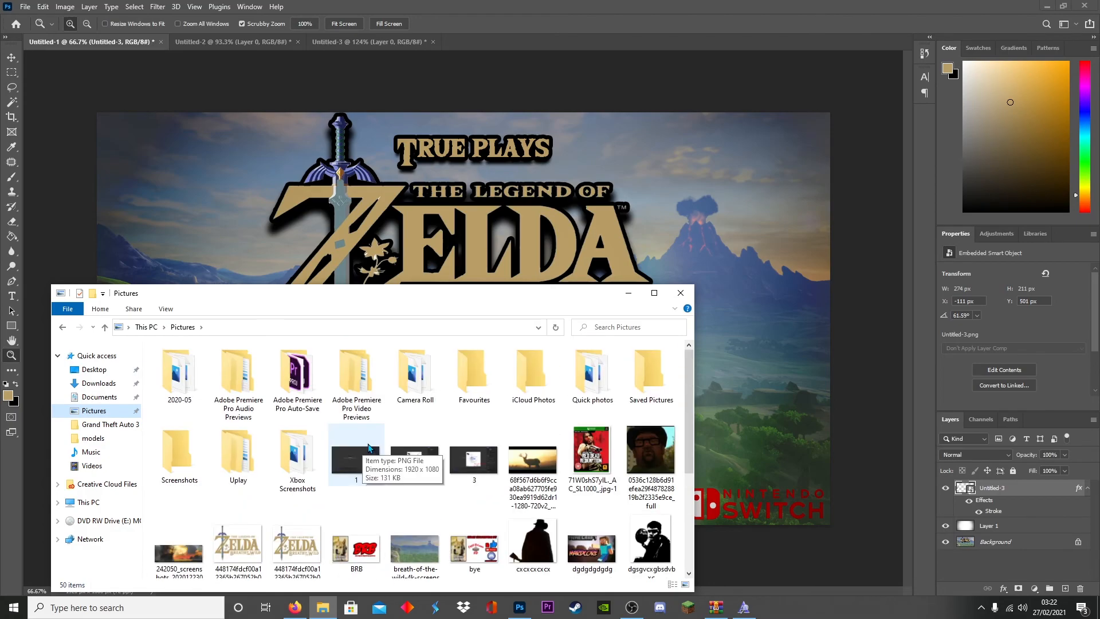
pyautogui.scroll(-5, 368, 448)
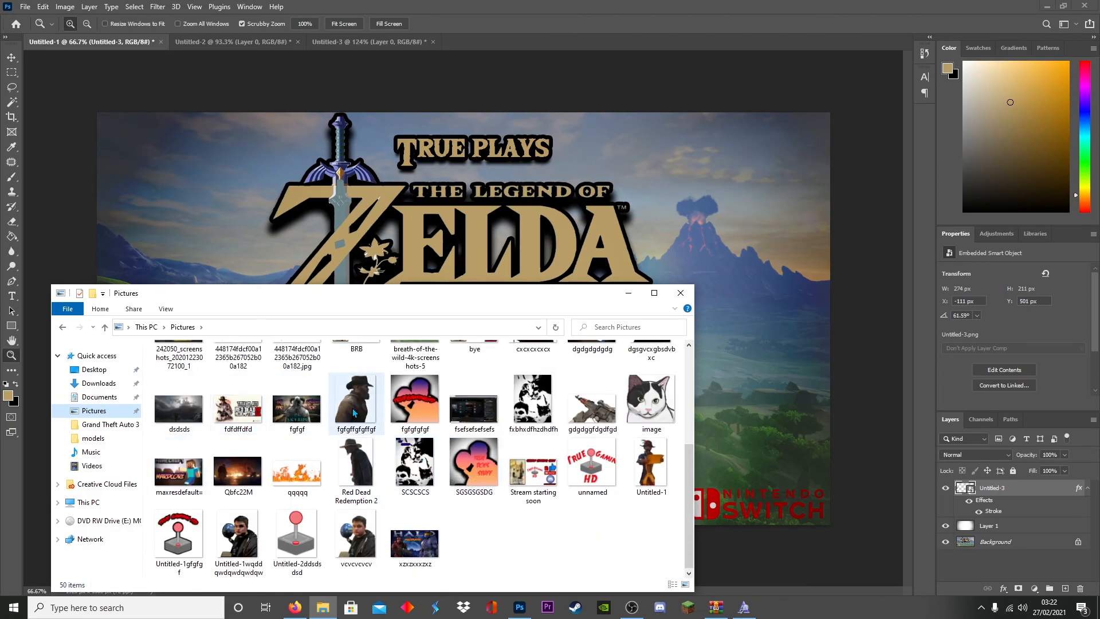
pyautogui.click(288, 424)
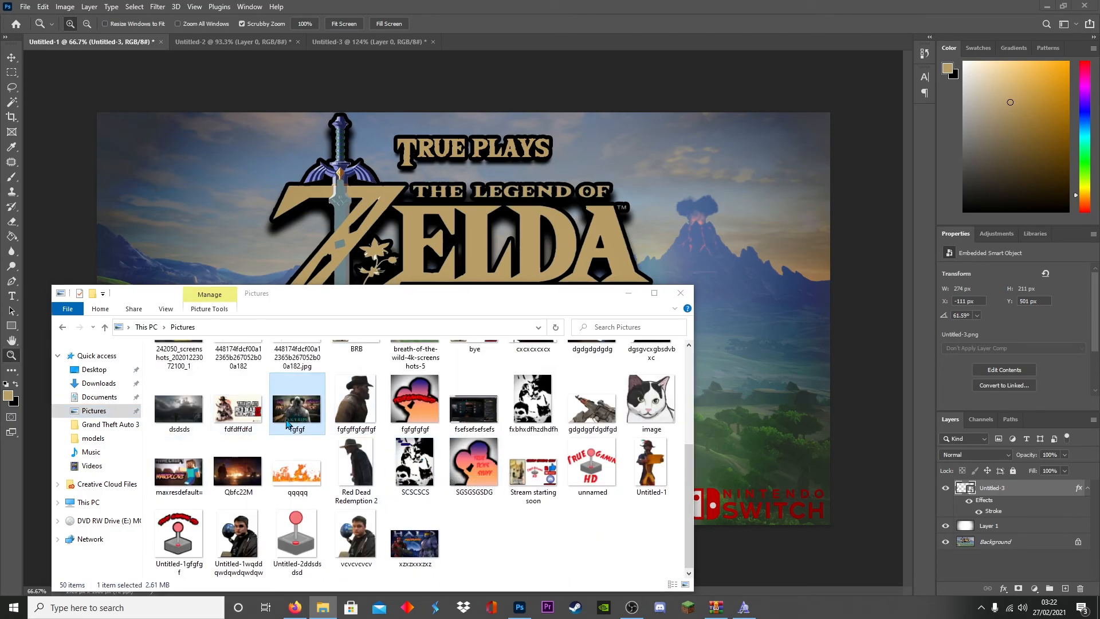
pyautogui.doubleClick(288, 424)
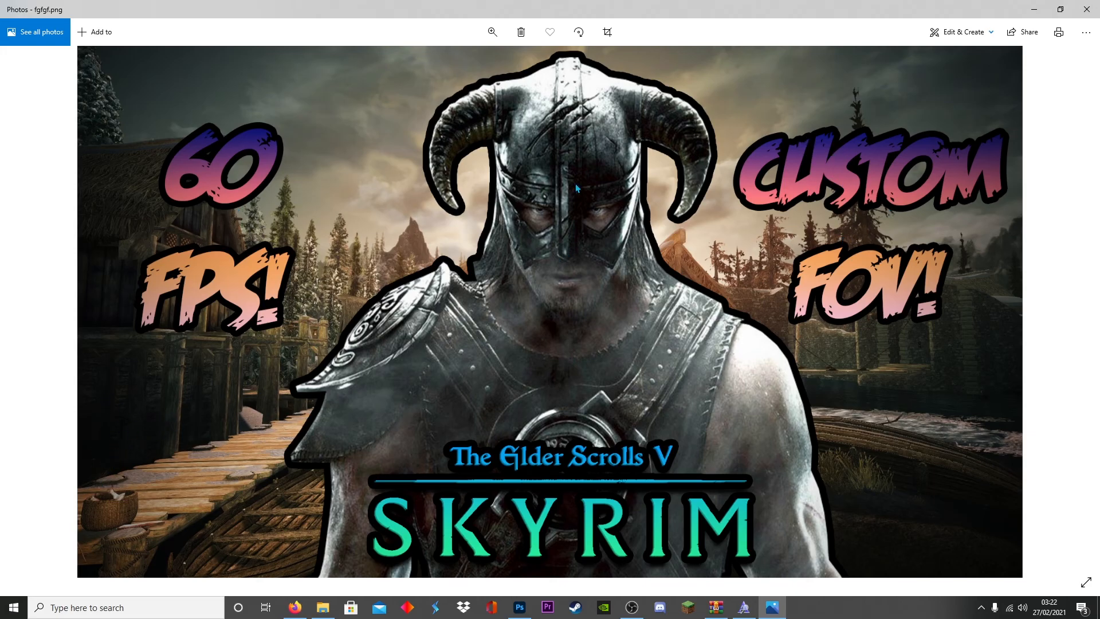
pyautogui.click(1086, 10)
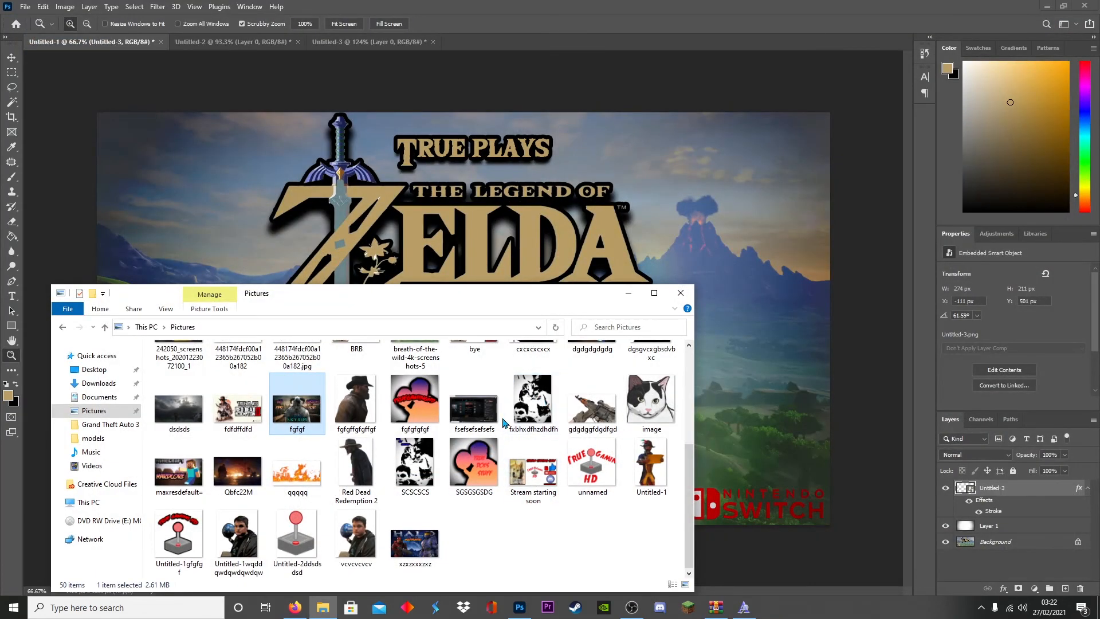
# - Open the Halo Multiplayer thumbnail from the Pictures folder and view it full screen
pyautogui.doubleClick(439, 518)
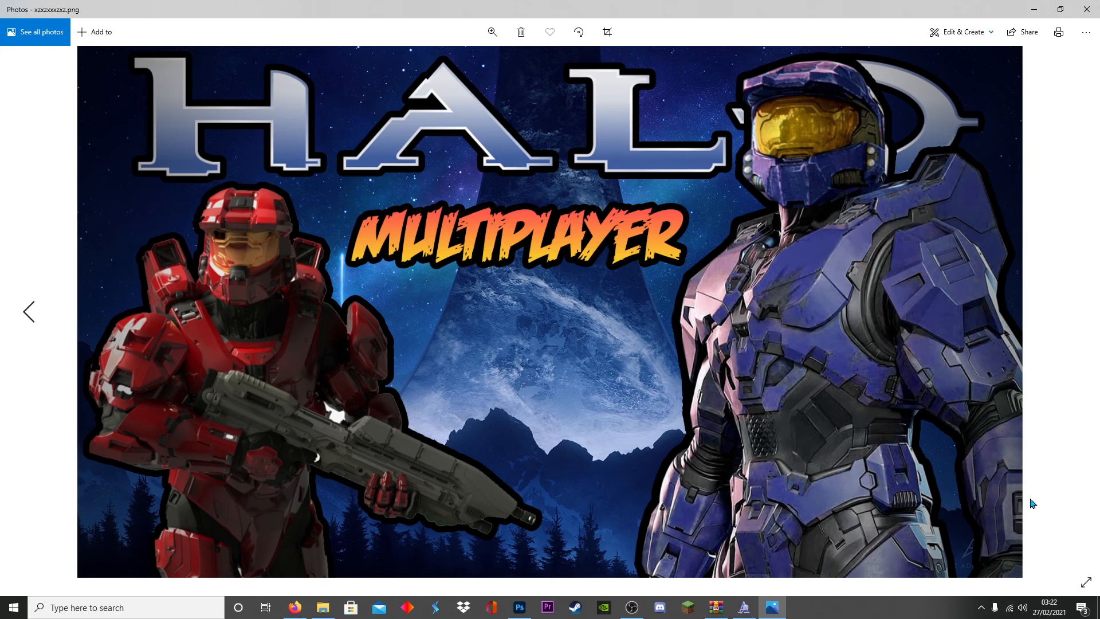
pyautogui.click(1086, 582)
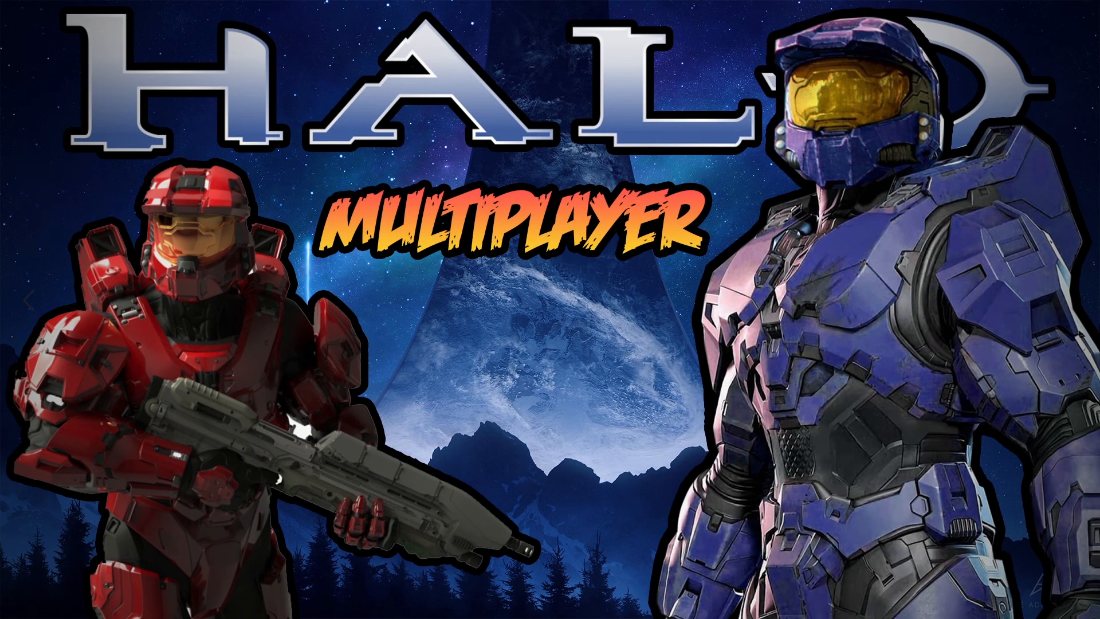